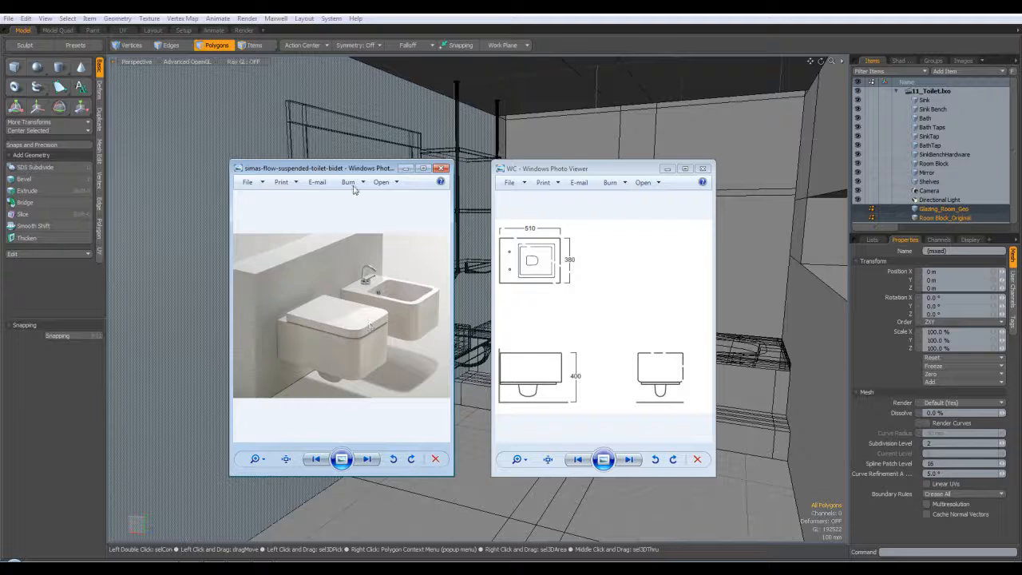
Examine the suspended toilet photo and the dimensioned WC drawing side by side over the bathroom scene.
{"action": "left_click_drag", "start_coordinate": [355, 168], "coordinate": [604, 180]}
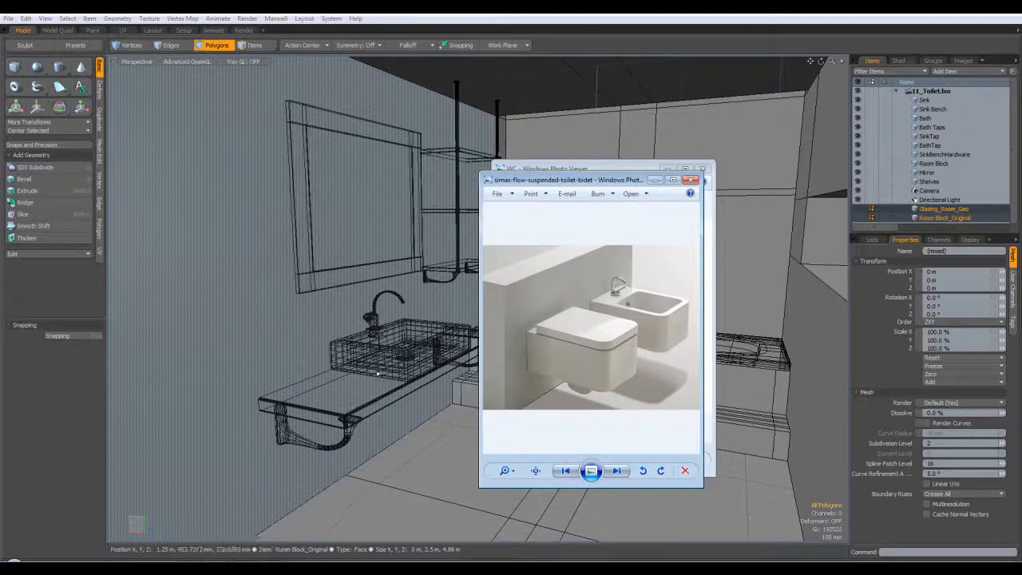
{"action": "left_click_drag", "start_coordinate": [613, 183], "coordinate": [379, 173]}
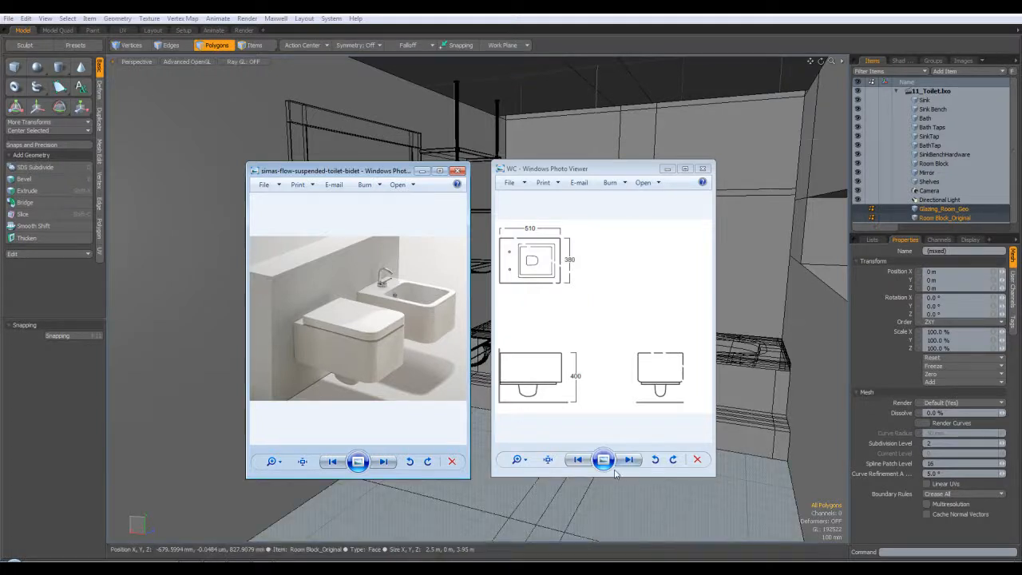
{"action": "left_click_drag", "start_coordinate": [689, 72], "coordinate": [655, 384], "text": "alt"}
Enlarge the item list slightly and group the Glazing_Room_Geo and Room Block_Original meshes.
{"action": "left_click", "coordinate": [932, 109]}
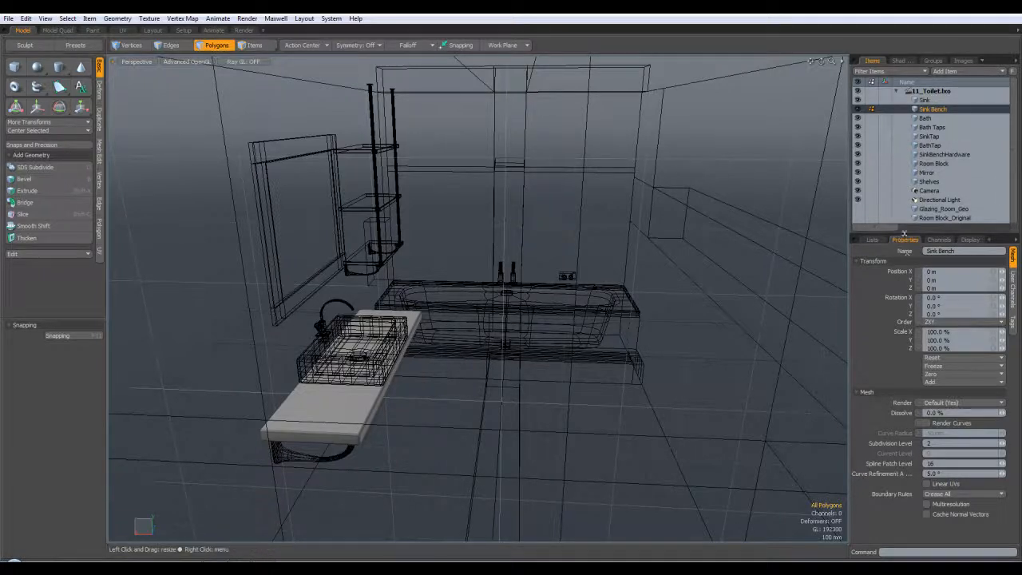
{"action": "mouse_move", "coordinate": [904, 233]}
{"action": "left_mouse_down"}
{"action": "mouse_move", "coordinate": [908, 263]}
{"action": "mouse_move", "coordinate": [908, 242]}
{"action": "left_mouse_up"}
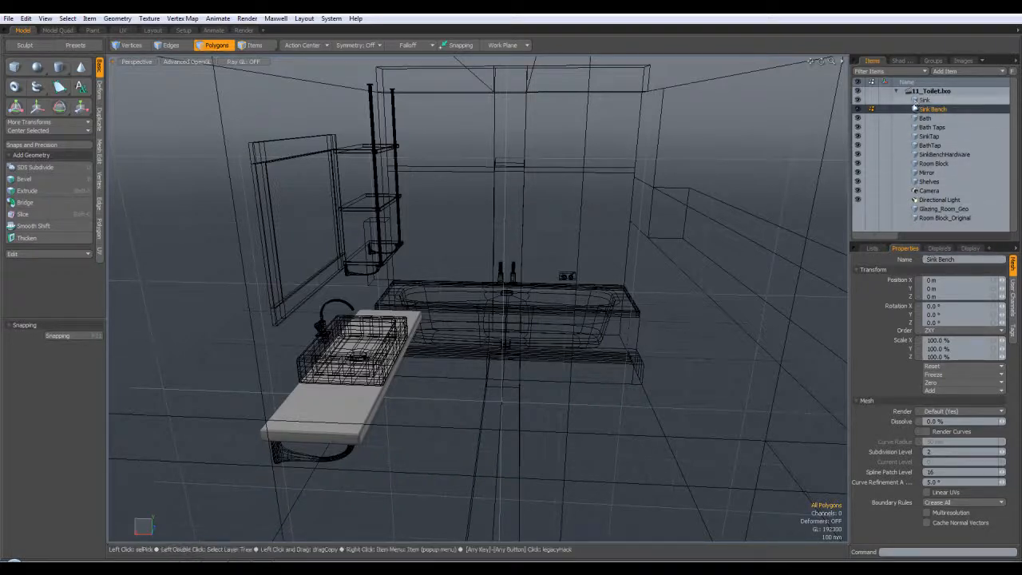
{"action": "left_click", "coordinate": [941, 210]}
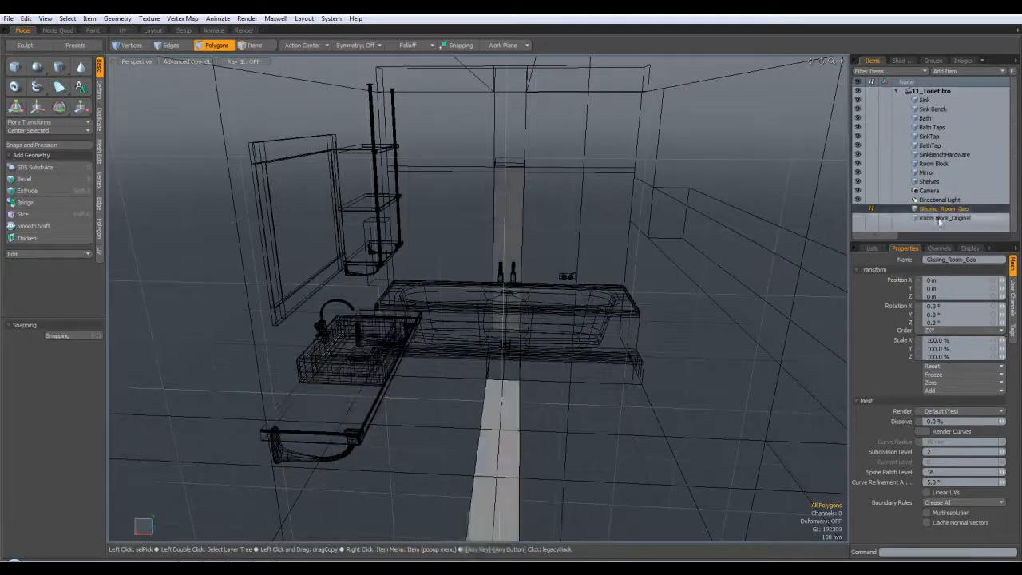
{"action": "left_click", "coordinate": [941, 217], "text": "shift"}
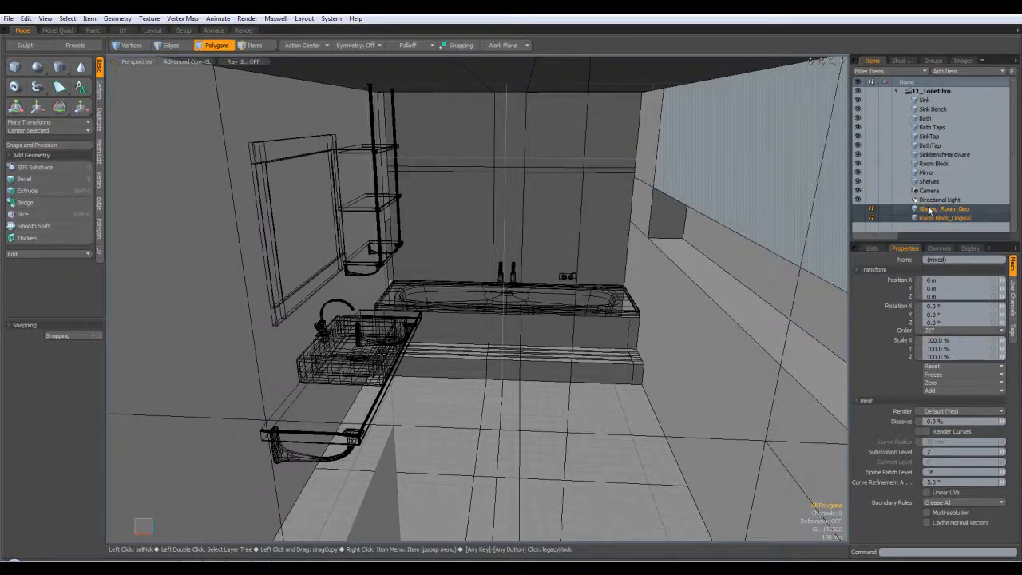
{"action": "key", "text": "ctrl+g"}
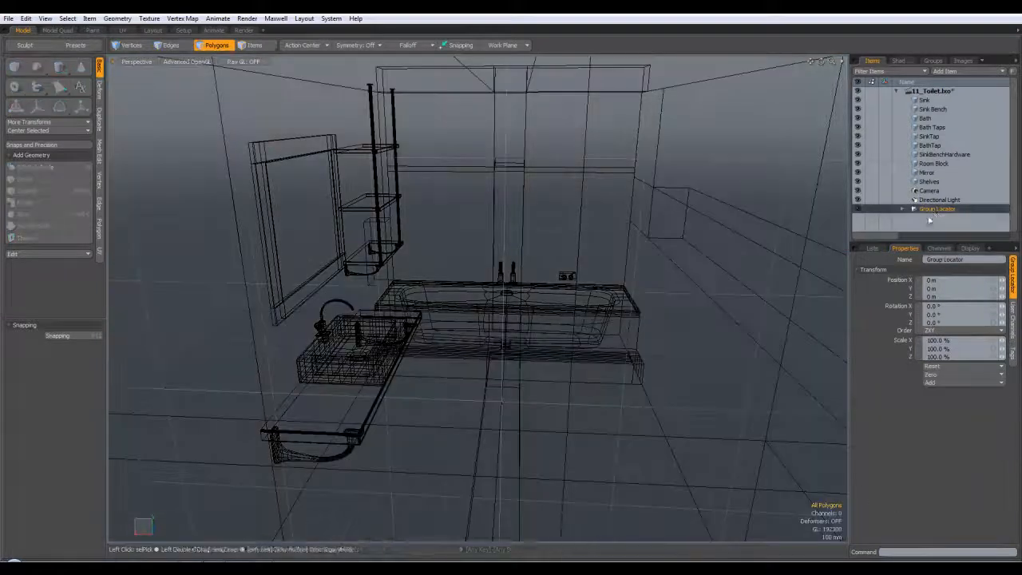
Rename the new group locator as Original Geo.
{"action": "double_click", "coordinate": [941, 210]}
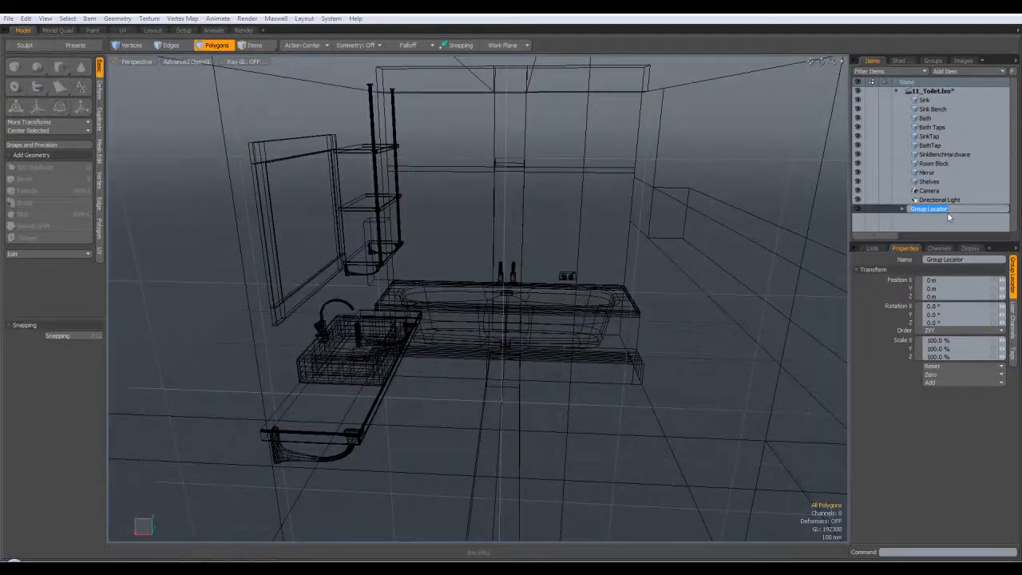
{"action": "type", "text": "Geo"}
{"action": "key", "text": "Return"}
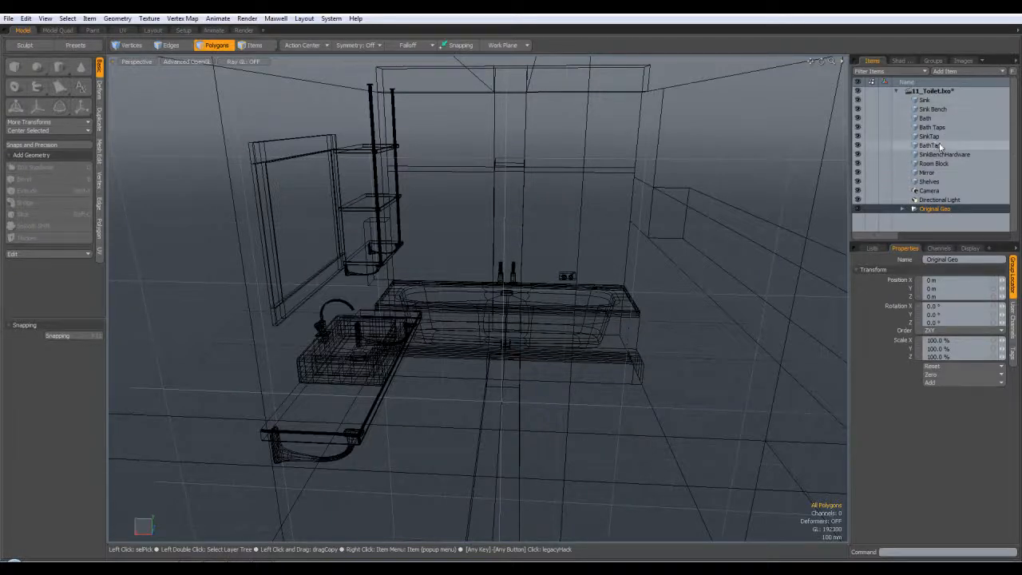
Move the BathTap mesh directly below Bath Taps in the item list.
{"action": "left_click_drag", "start_coordinate": [933, 148], "coordinate": [935, 134]}
{"action": "left_click", "coordinate": [875, 129]}
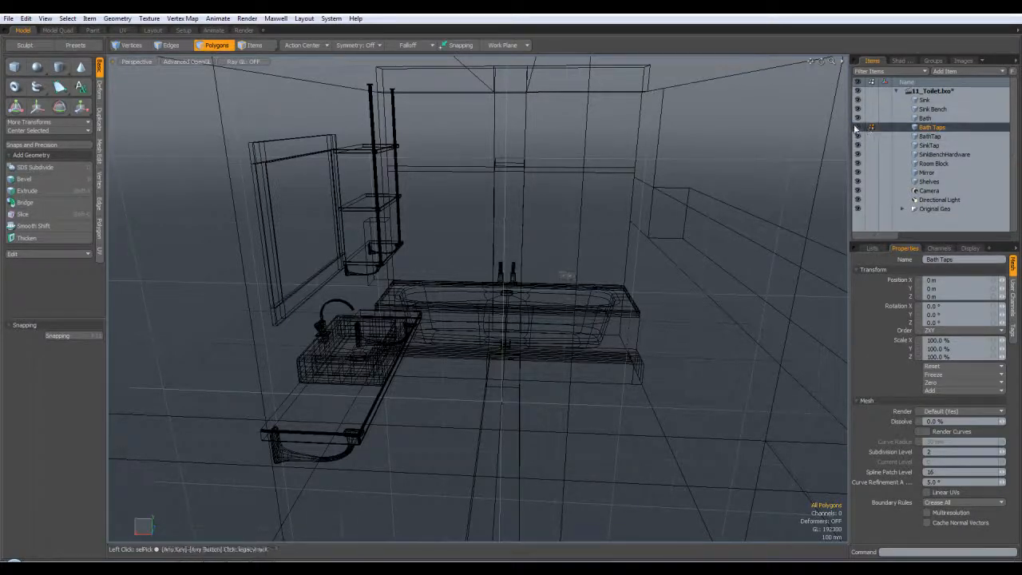
Check which geometry the bath, sink, bench, hardware and tap meshes each contain by selecting them in turn.
{"action": "left_click", "coordinate": [928, 116]}
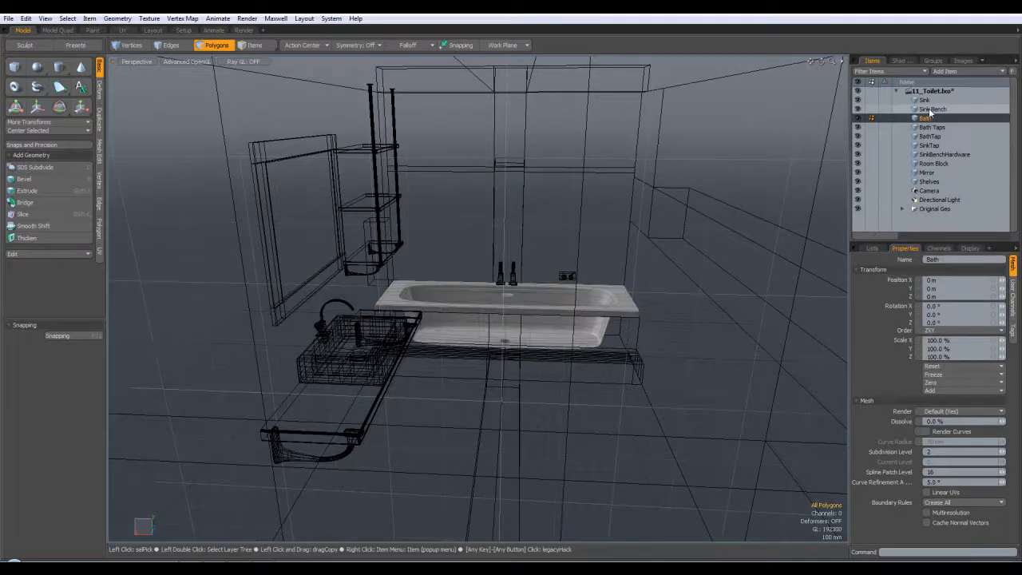
{"action": "left_click", "coordinate": [931, 109]}
{"action": "left_click", "coordinate": [924, 99], "text": "shift"}
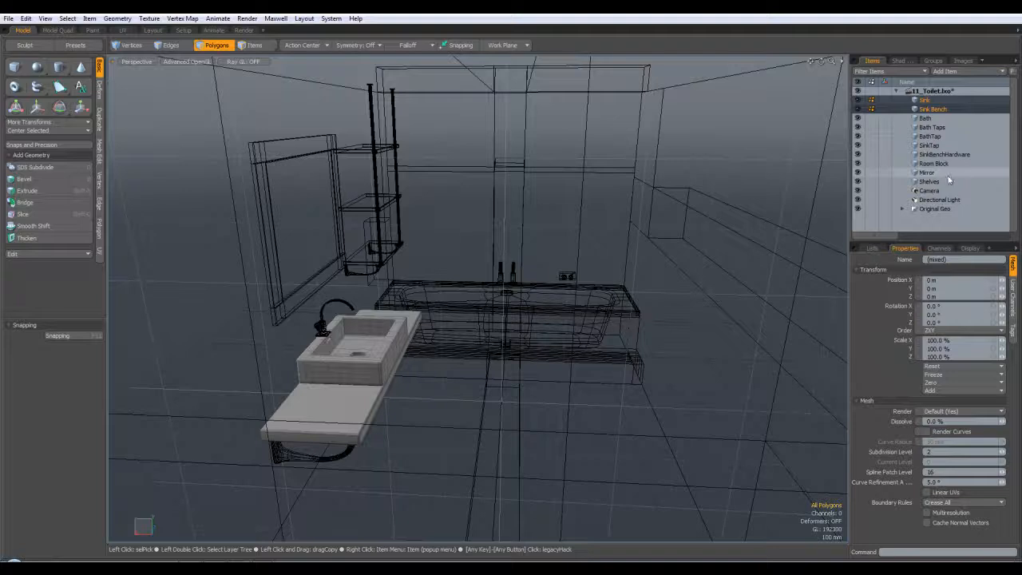
{"action": "left_click", "coordinate": [930, 146], "text": "ctrl"}
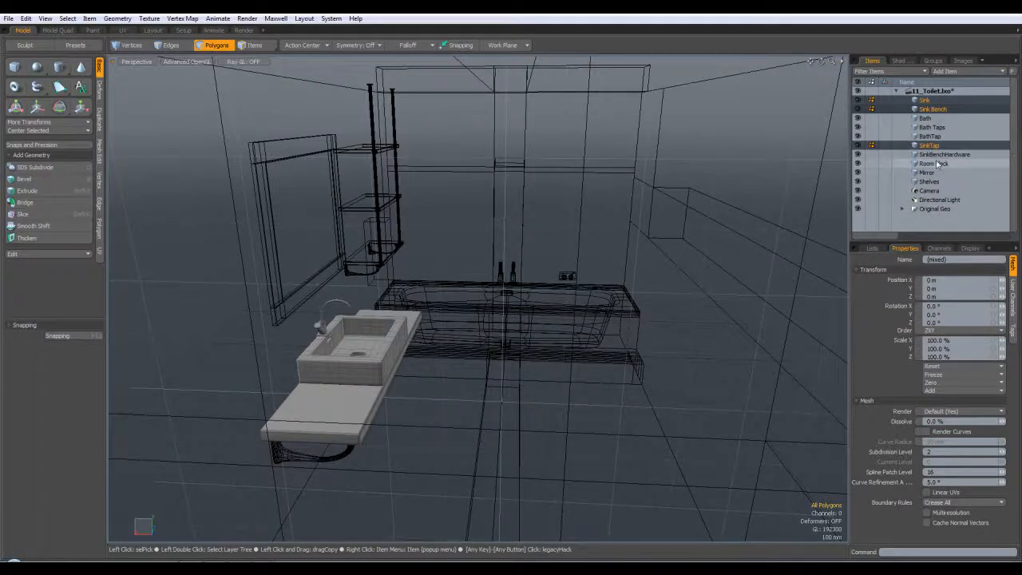
{"action": "left_click", "coordinate": [941, 155]}
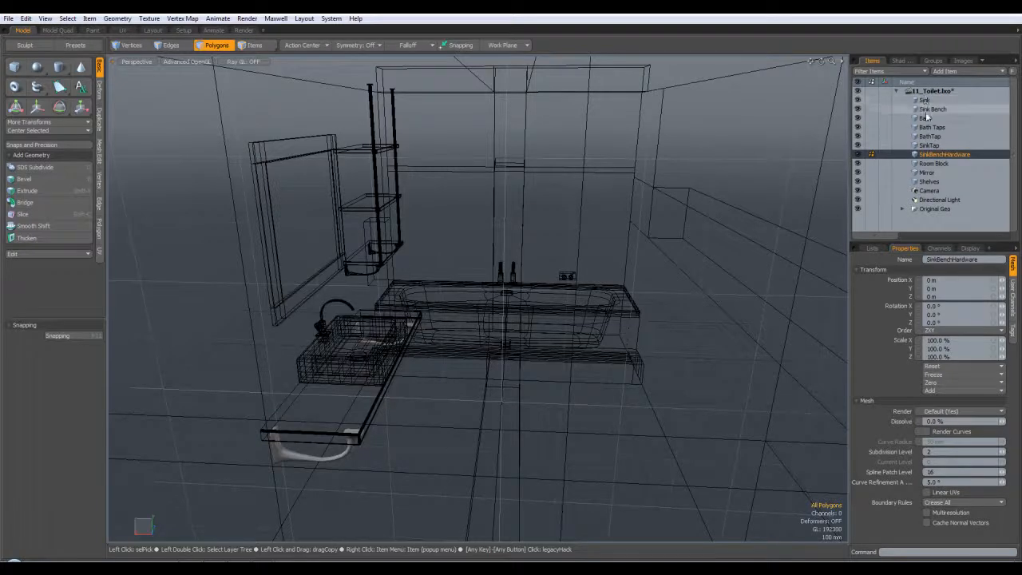
{"action": "left_click", "coordinate": [932, 128]}
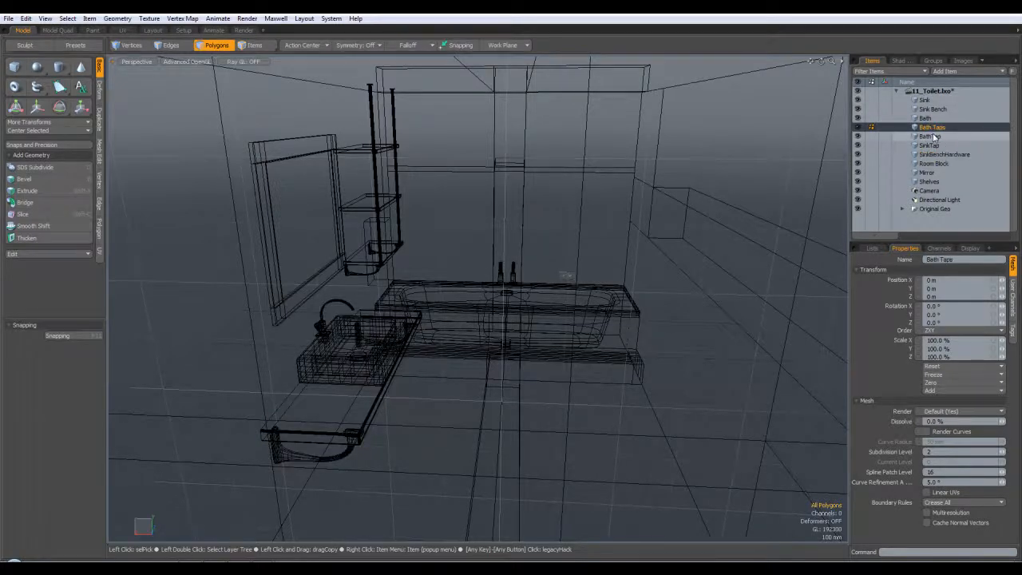
{"action": "left_click", "coordinate": [939, 138]}
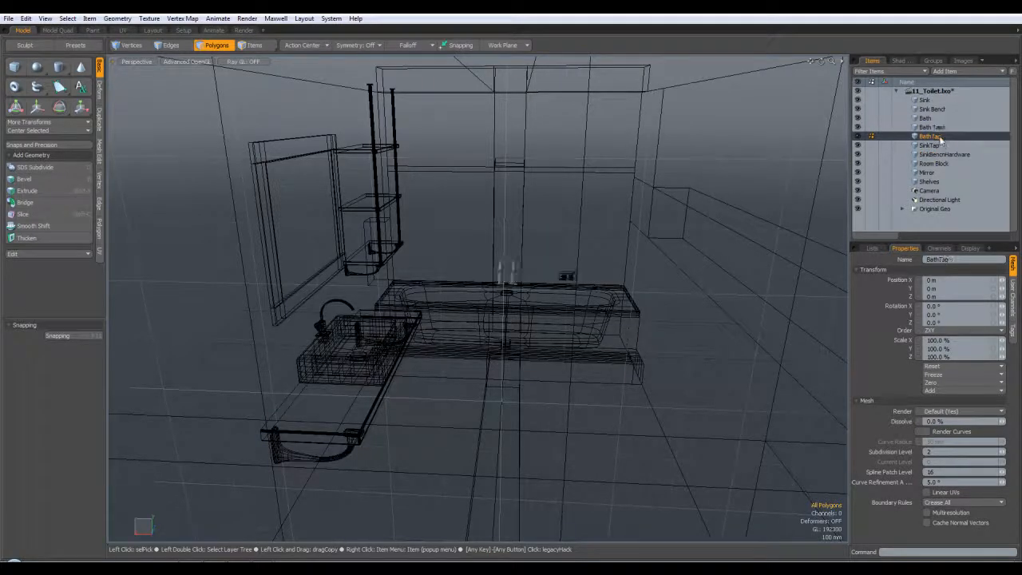
Rename the Bath Taps mesh as Bath Taps Handles.
{"action": "left_click", "coordinate": [935, 128]}
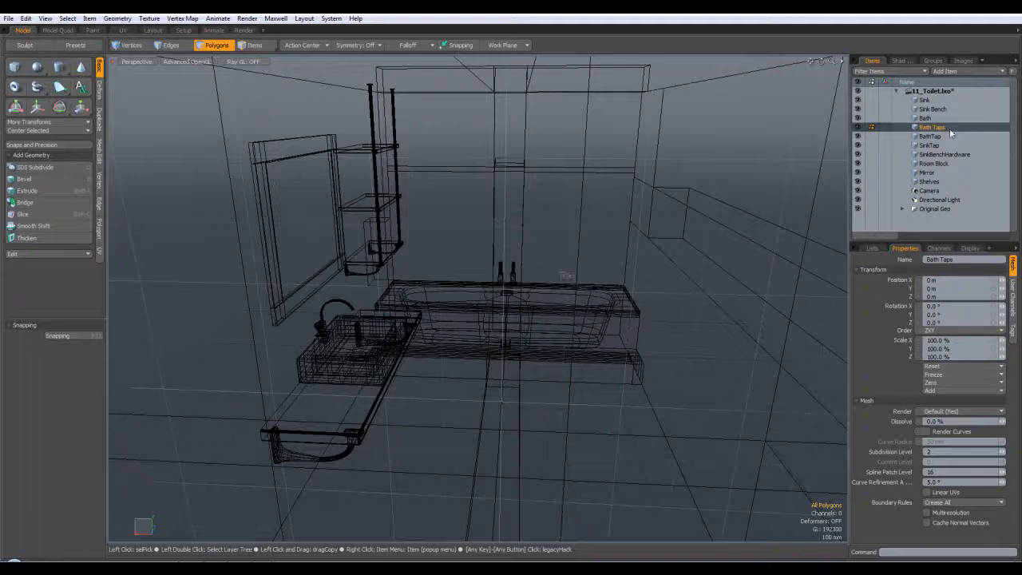
{"action": "double_click", "coordinate": [951, 127]}
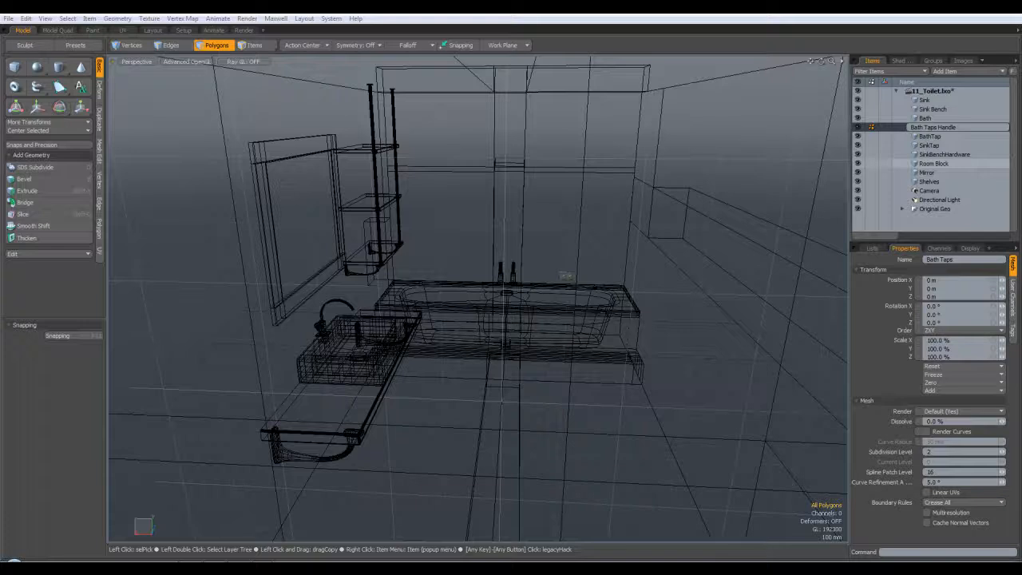
{"action": "key", "text": "Return"}
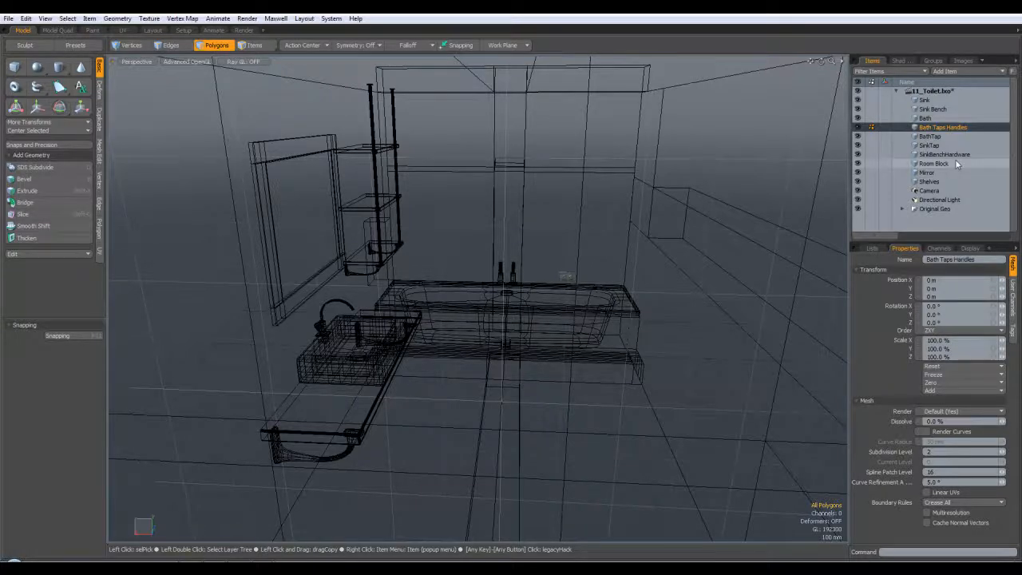
Examine the BathTap mesh against Bath Taps Handles, both close up and in place on the bath.
{"action": "left_click", "coordinate": [948, 136]}
{"action": "left_click", "coordinate": [946, 128]}
{"action": "left_click", "coordinate": [946, 137]}
{"action": "key", "text": "shift+a"}
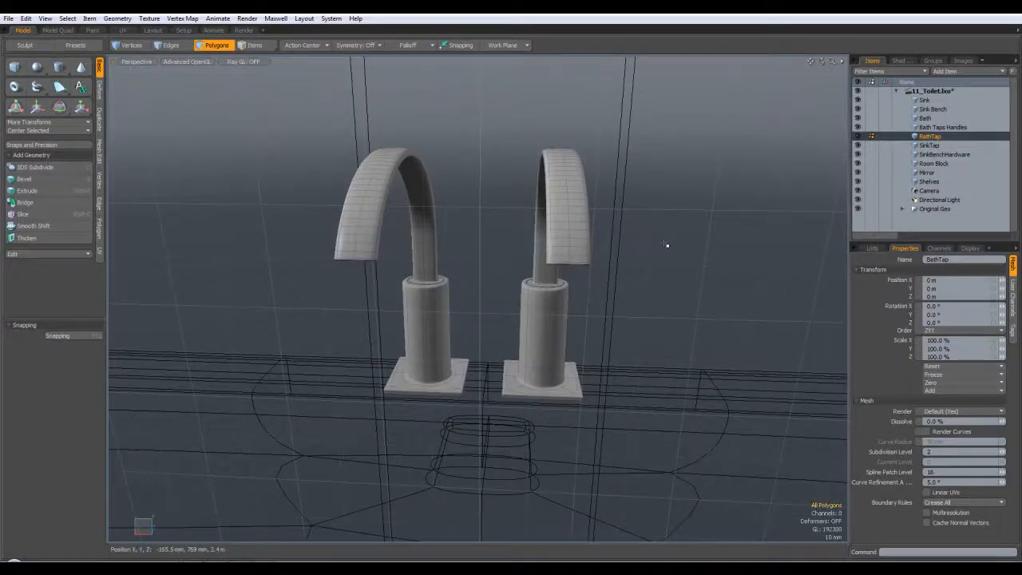
{"action": "key", "text": "ctrl+space"}
{"action": "left_click", "coordinate": [684, 272]}
{"action": "left_click_drag", "start_coordinate": [686, 282], "coordinate": [742, 201], "text": "ctrl+alt"}
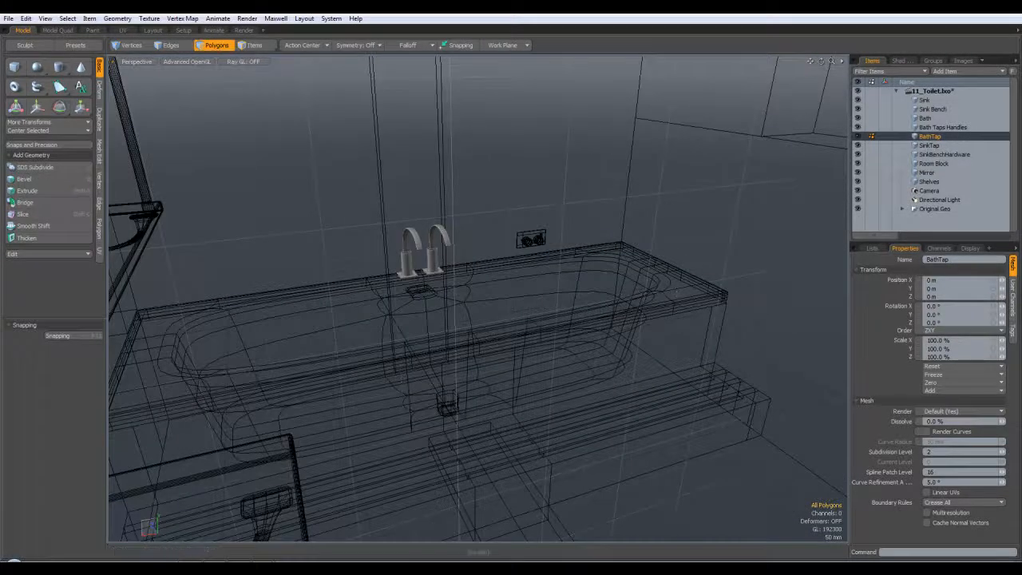
Minimise the toilet reference photo and add a new mesh item named Toilet to the scene.
{"action": "left_click", "coordinate": [258, 547]}
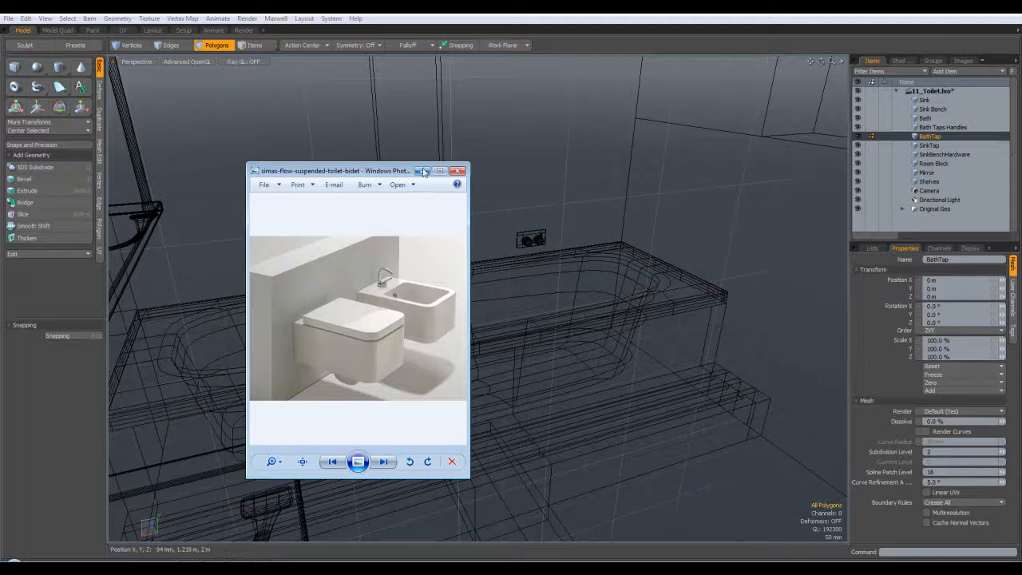
{"action": "left_click", "coordinate": [421, 171]}
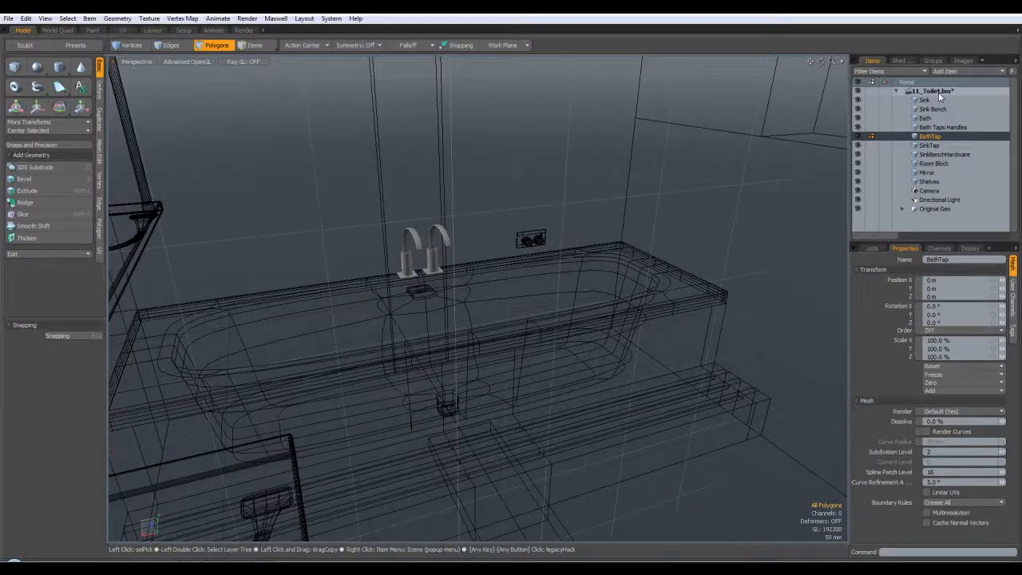
{"action": "left_click", "coordinate": [939, 93]}
{"action": "left_click", "coordinate": [948, 72]}
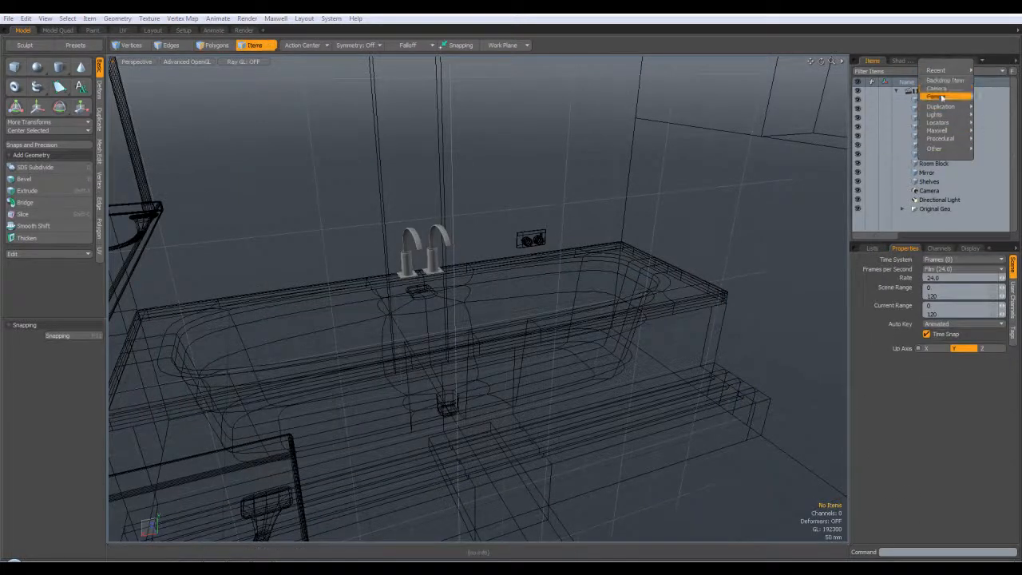
{"action": "left_click", "coordinate": [939, 96]}
{"action": "double_click", "coordinate": [929, 210]}
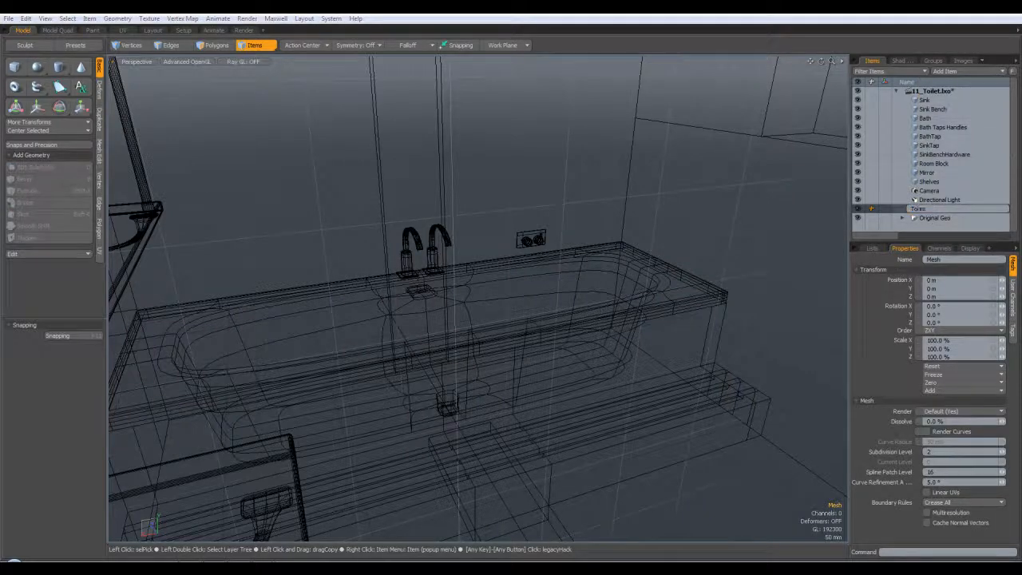
{"action": "type", "text": "Toilet"}
{"action": "key", "text": "Return"}
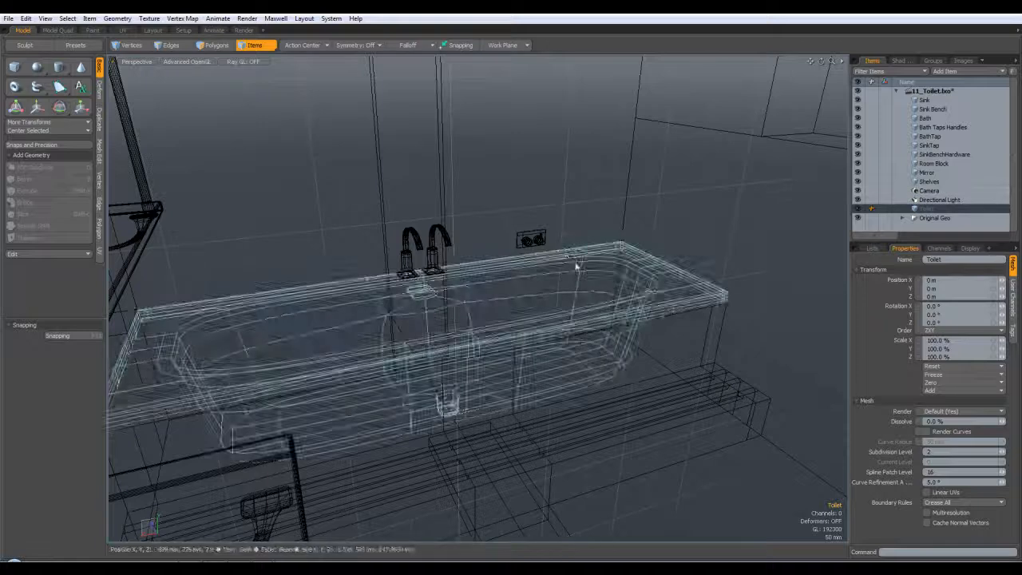
Switch to the top view with empty modelling space beside the bathroom.
{"action": "left_click_drag", "start_coordinate": [566, 250], "coordinate": [593, 297], "text": "alt"}
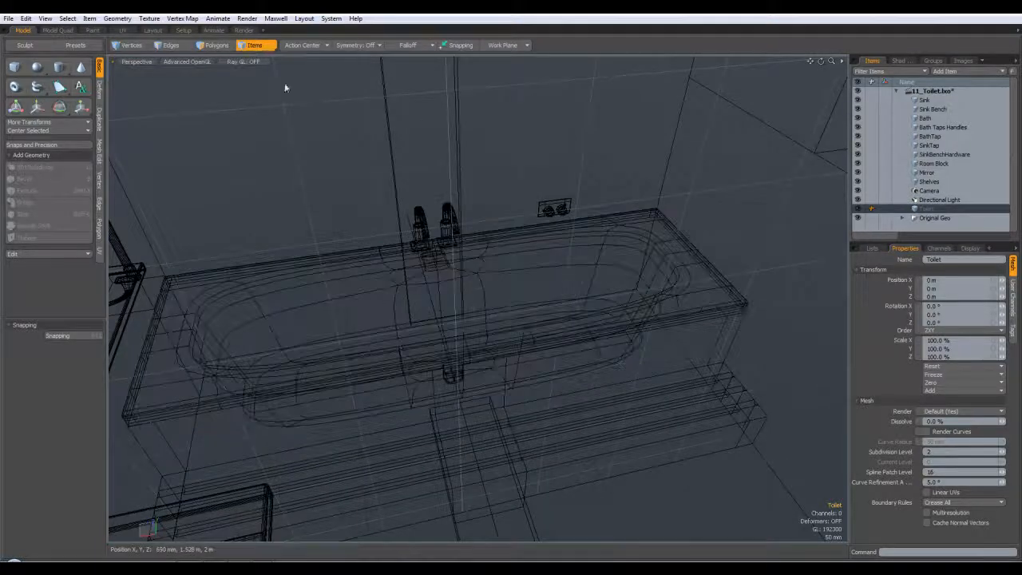
{"action": "key", "text": "ctrl+space"}
{"action": "left_click", "coordinate": [263, 97]}
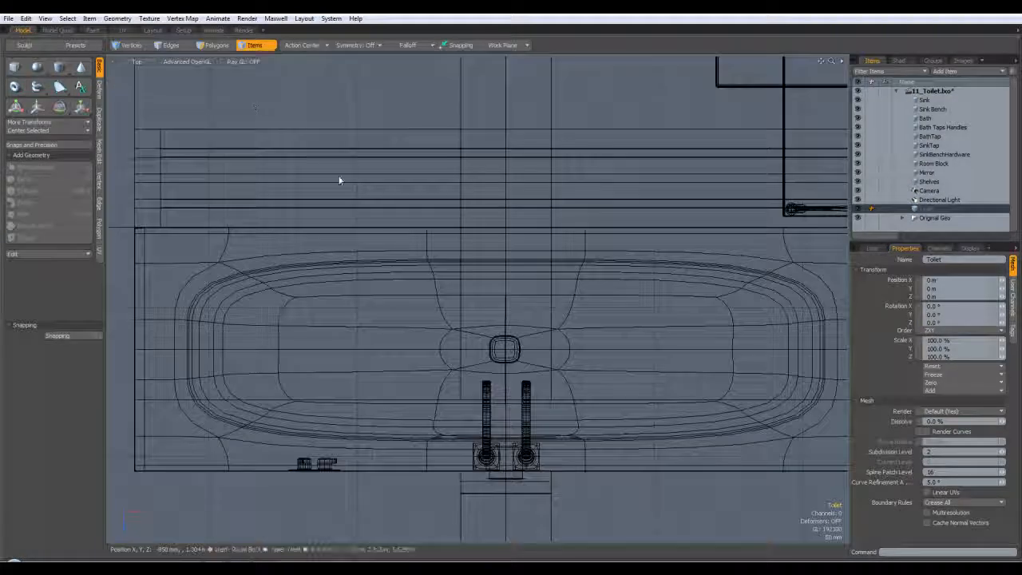
{"action": "scroll", "coordinate": [536, 198], "scroll_direction": "down", "scroll_amount": 6}
{"action": "left_click_drag", "start_coordinate": [539, 200], "coordinate": [366, 255], "text": "alt+shift"}
{"action": "scroll", "coordinate": [514, 235], "scroll_direction": "up", "scroll_amount": 2}
{"action": "left_click_drag", "start_coordinate": [514, 234], "coordinate": [523, 290], "text": "alt+shift"}
Bring up the dimensioned WC drawing and place it clear of the empty modelling area.
{"action": "left_click", "coordinate": [264, 567]}
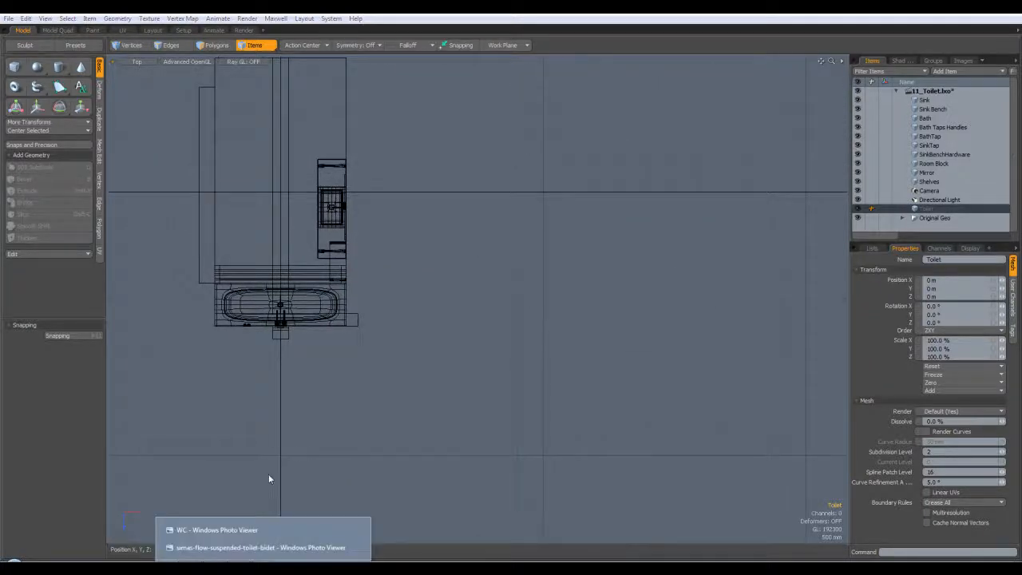
{"action": "left_click", "coordinate": [217, 529]}
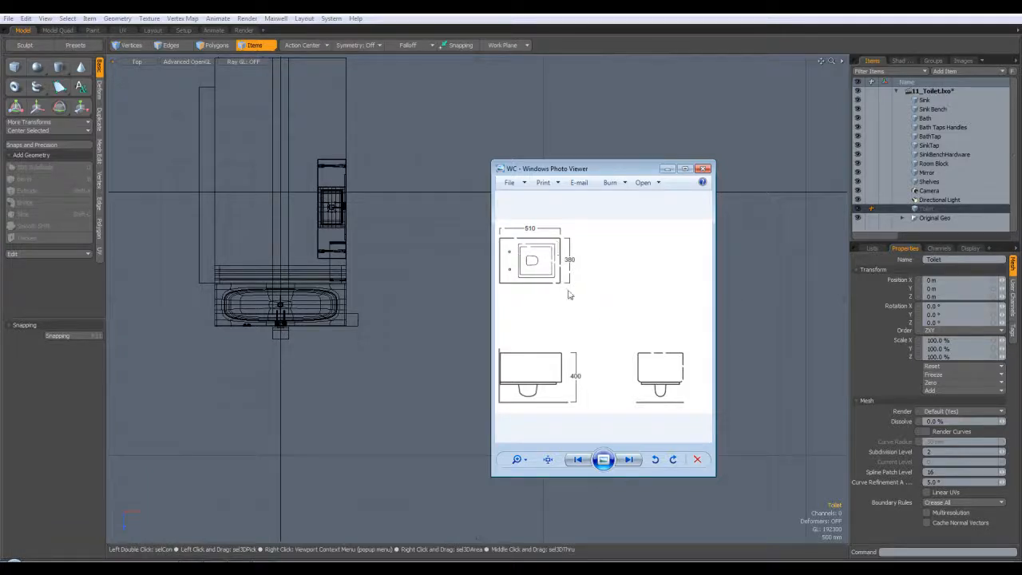
{"action": "left_click_drag", "start_coordinate": [603, 169], "coordinate": [310, 194]}
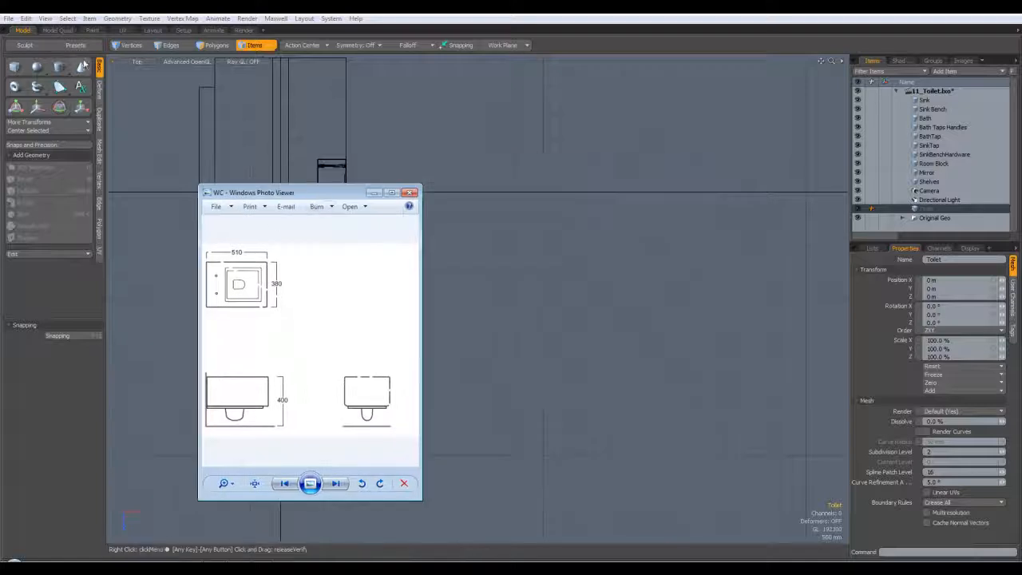
Draw a flat cube about 1.34 m wide beside the bathroom in the Toilet mesh and set its Z size to 510 mm.
{"action": "left_click", "coordinate": [14, 67]}
{"action": "left_click_drag", "start_coordinate": [498, 243], "coordinate": [569, 333]}
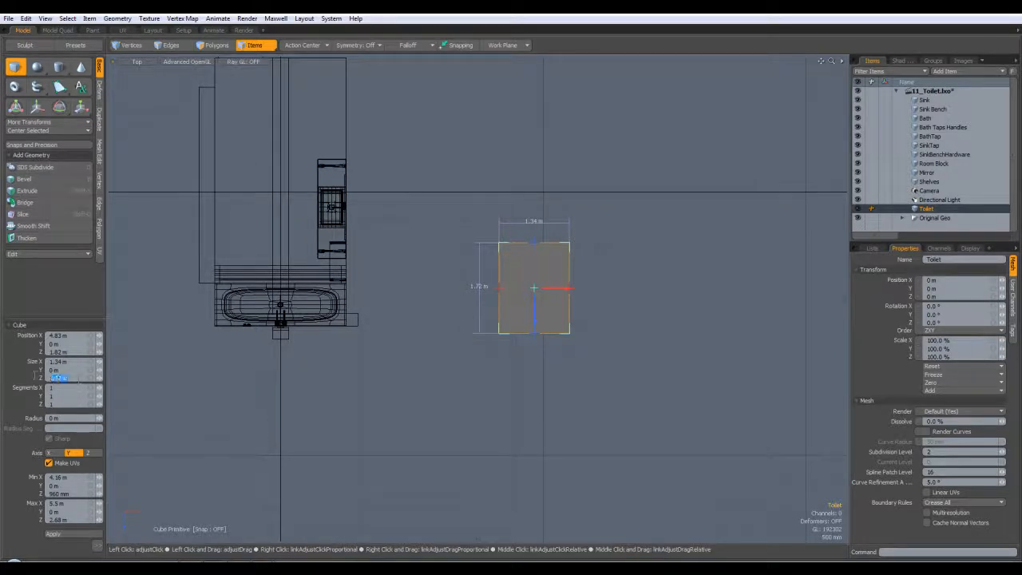
{"action": "type", "text": "5"}
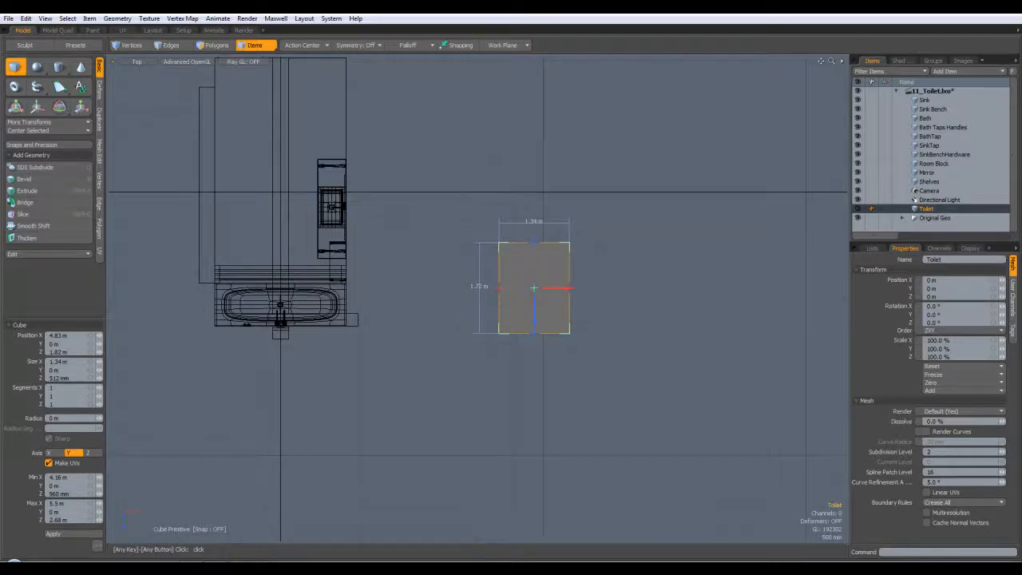
{"action": "key", "text": "Return"}
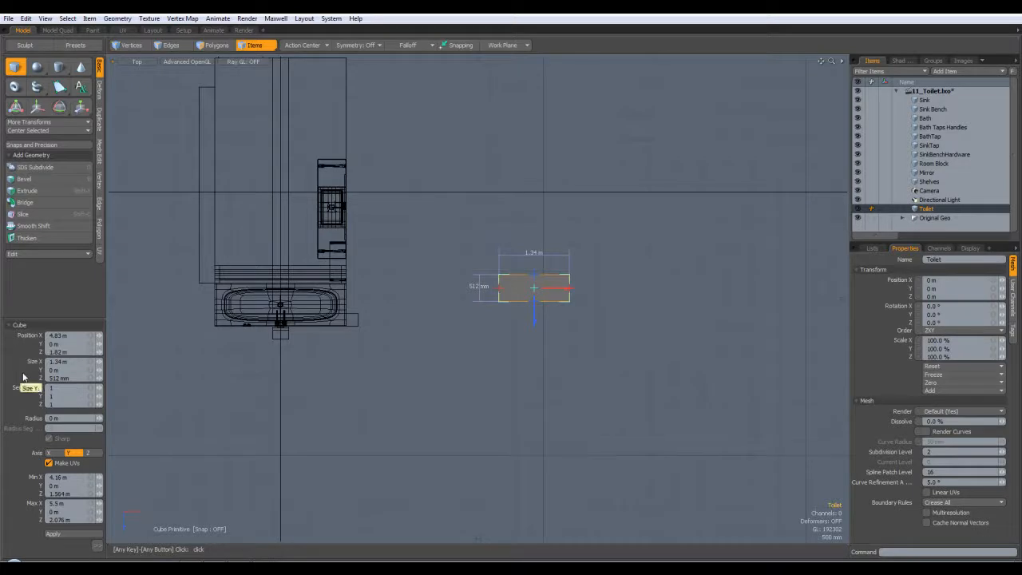
{"action": "left_click", "coordinate": [79, 378]}
{"action": "key", "text": "BackSpace"}
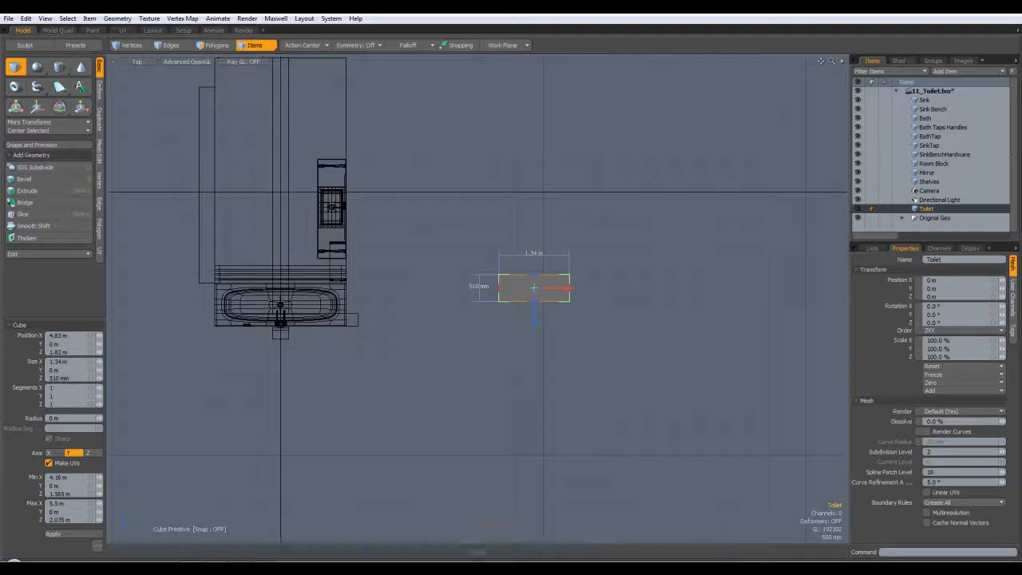
Consult the dimensioned WC drawing, close it, and set the cube's X size to 380 mm.
{"action": "mouse_move", "coordinate": [263, 565]}
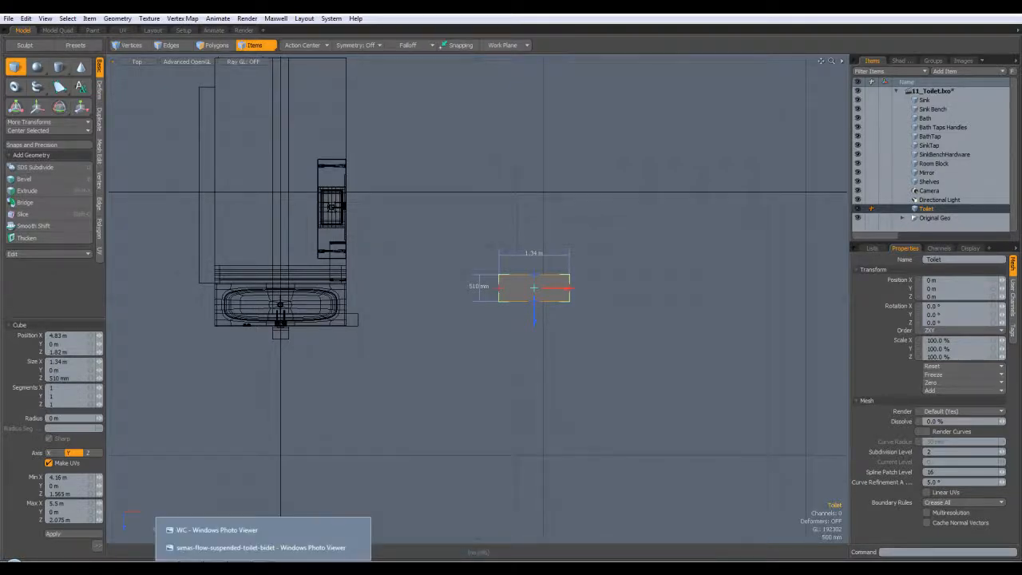
{"action": "left_click", "coordinate": [358, 530]}
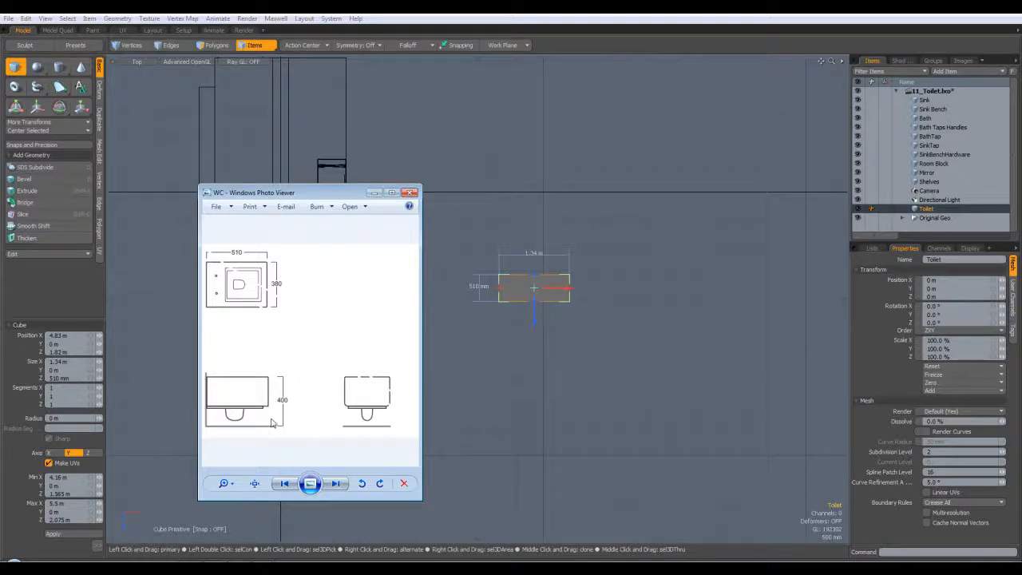
{"action": "left_click", "coordinate": [410, 192]}
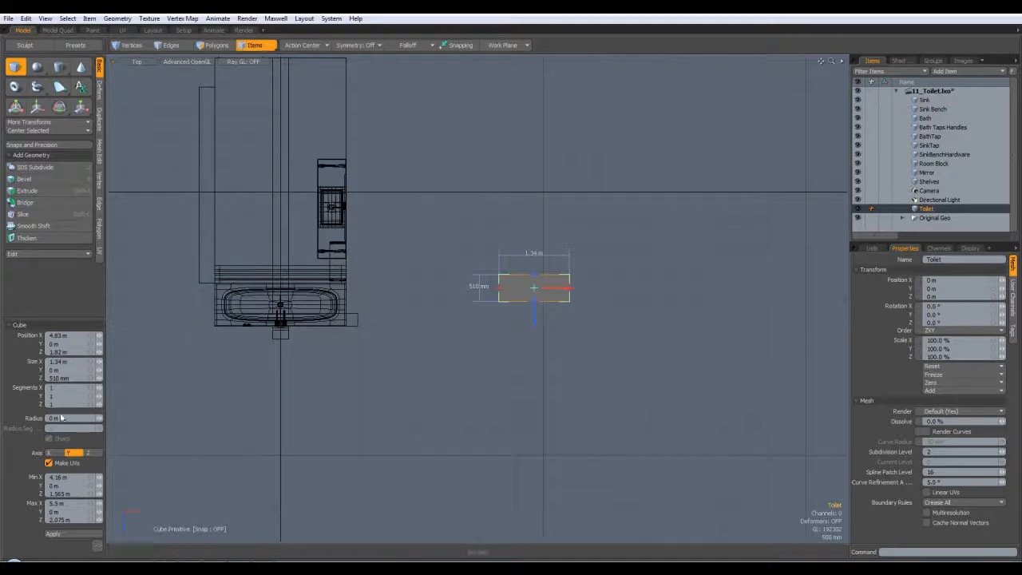
{"action": "left_click_drag", "start_coordinate": [54, 363], "coordinate": [2, 387]}
{"action": "key", "text": "Return"}
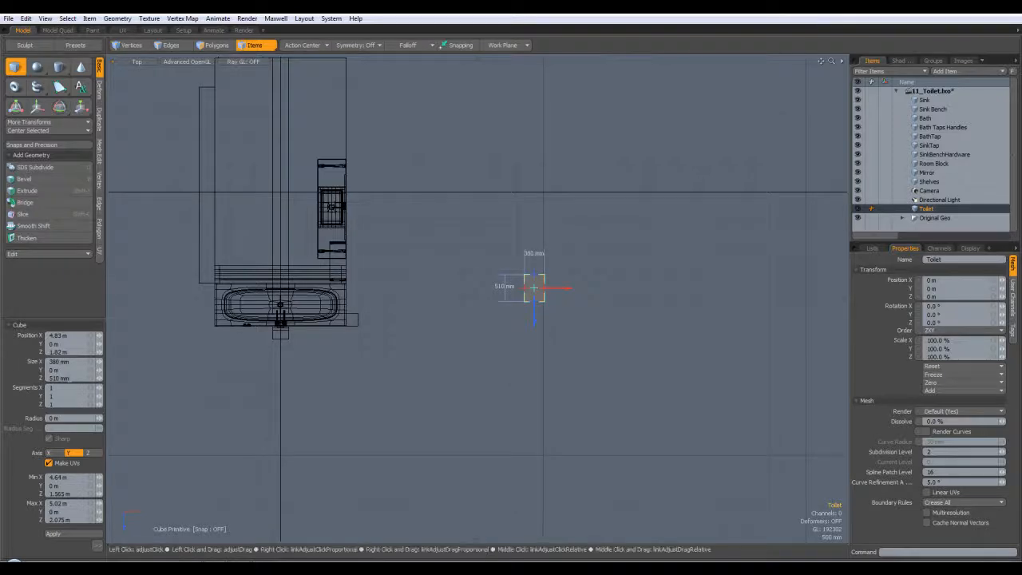
Set the cube's Y size to 400 mm and finish creating it in the perspective view.
{"action": "type", "text": "4"}
{"action": "key", "text": "ctrl+space"}
{"action": "left_click_drag", "start_coordinate": [577, 307], "coordinate": [447, 349], "text": "alt"}
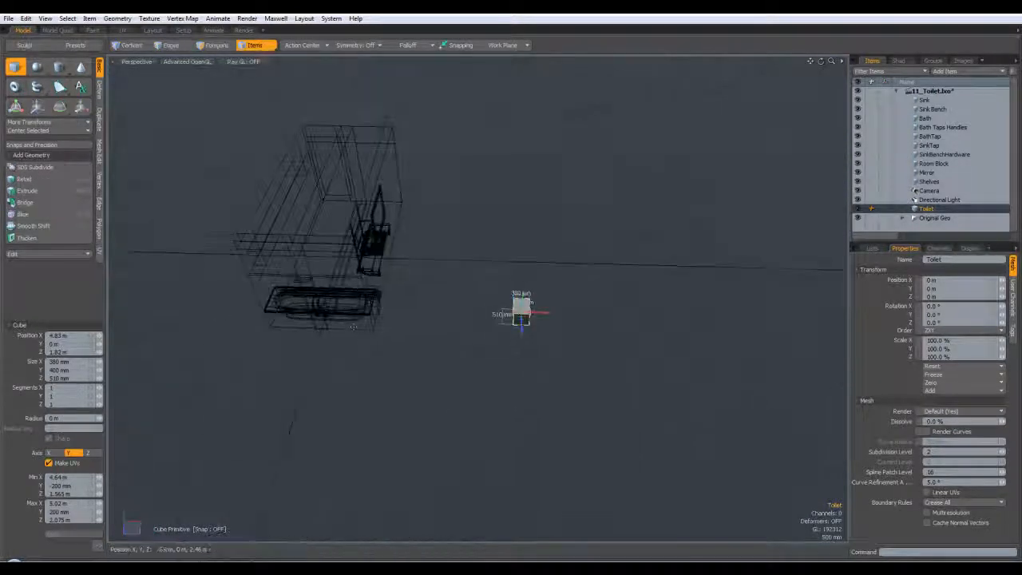
{"action": "key", "text": "q"}
{"action": "left_click", "coordinate": [449, 349]}
{"action": "left_click", "coordinate": [525, 312]}
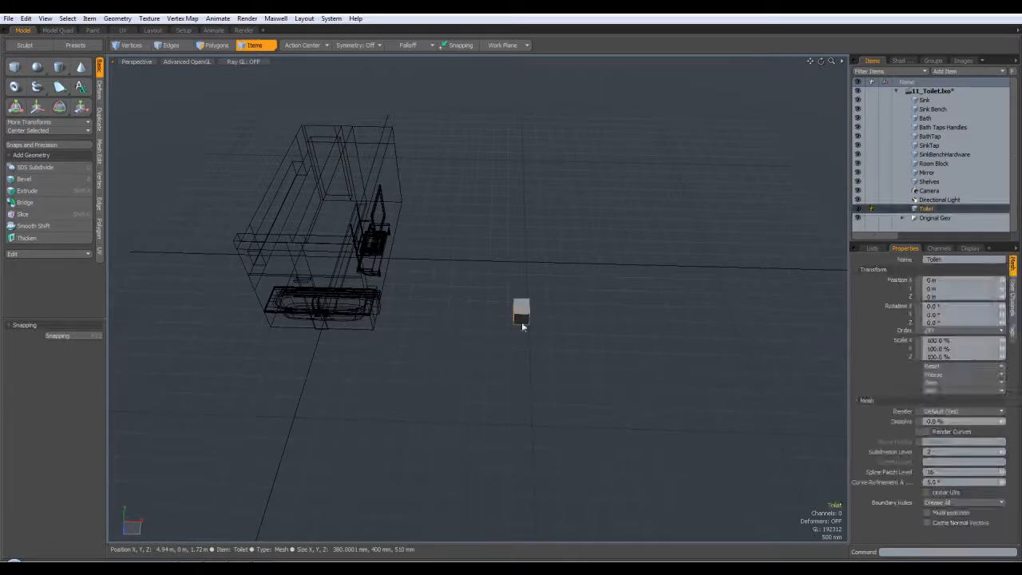
Select all polygons of the toilet block and rotate them -90° about the Y axis.
{"action": "left_click", "coordinate": [216, 44]}
{"action": "double_click", "coordinate": [523, 305]}
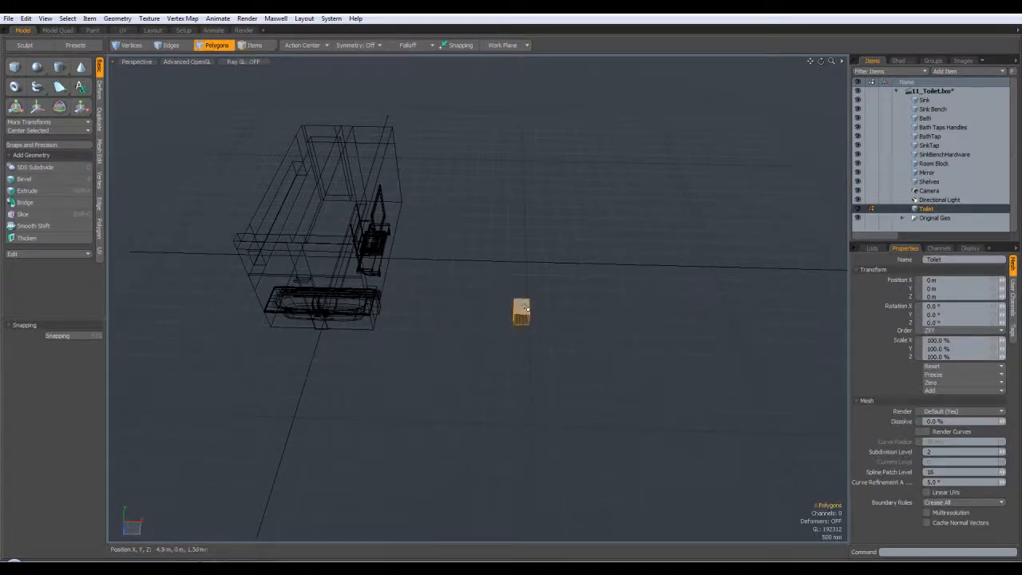
{"action": "key", "text": "e"}
{"action": "left_click_drag", "start_coordinate": [559, 345], "coordinate": [466, 347]}
{"action": "left_click", "coordinate": [59, 343]}
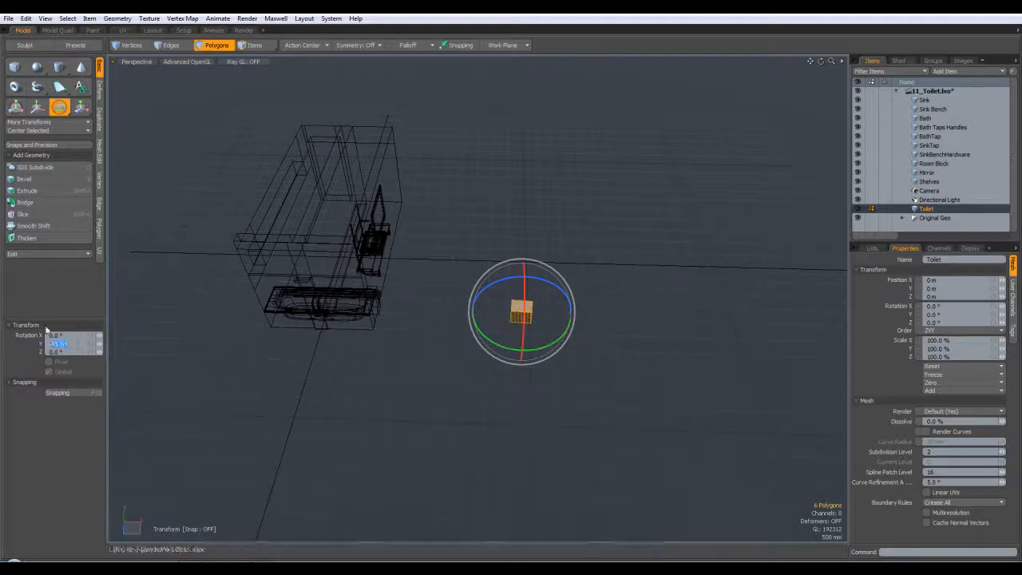
{"action": "type", "text": "-90"}
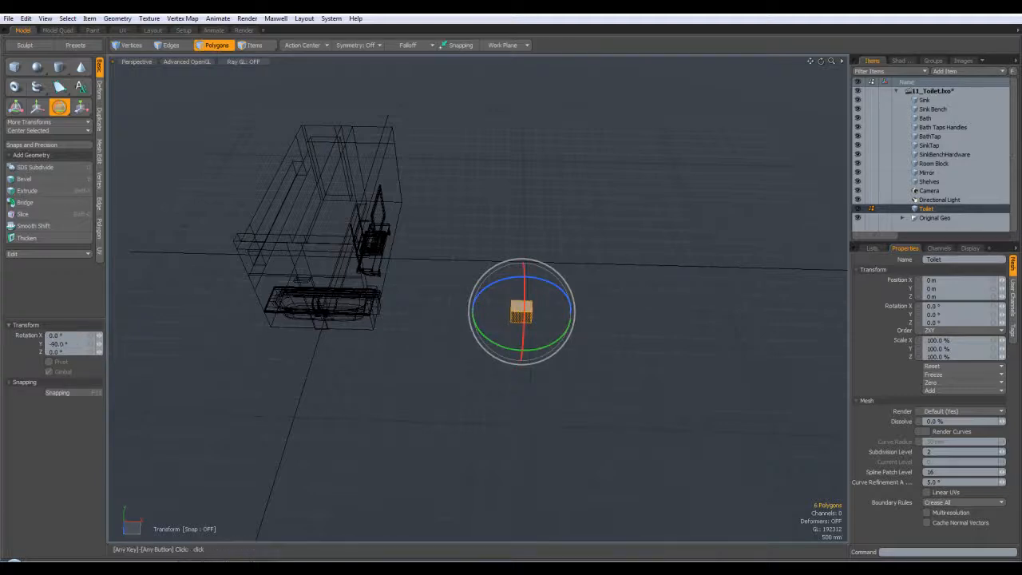
Move the toilet block in the top view by about -870 mm in X and -680 mm in Z.
{"action": "key", "text": "KP_1"}
{"action": "key", "text": "q"}
{"action": "key", "text": "w"}
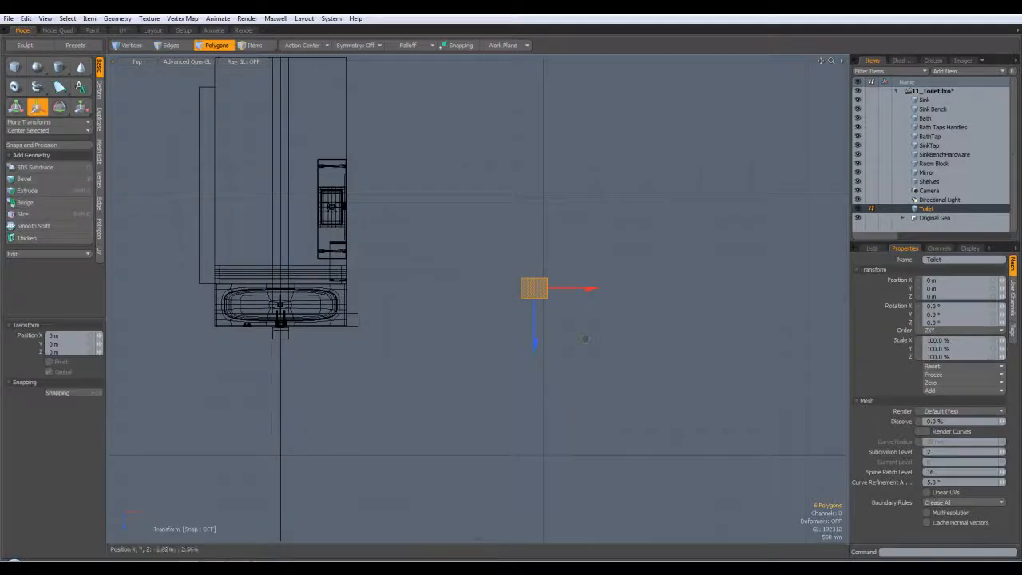
{"action": "left_click_drag", "start_coordinate": [587, 341], "coordinate": [278, 228]}
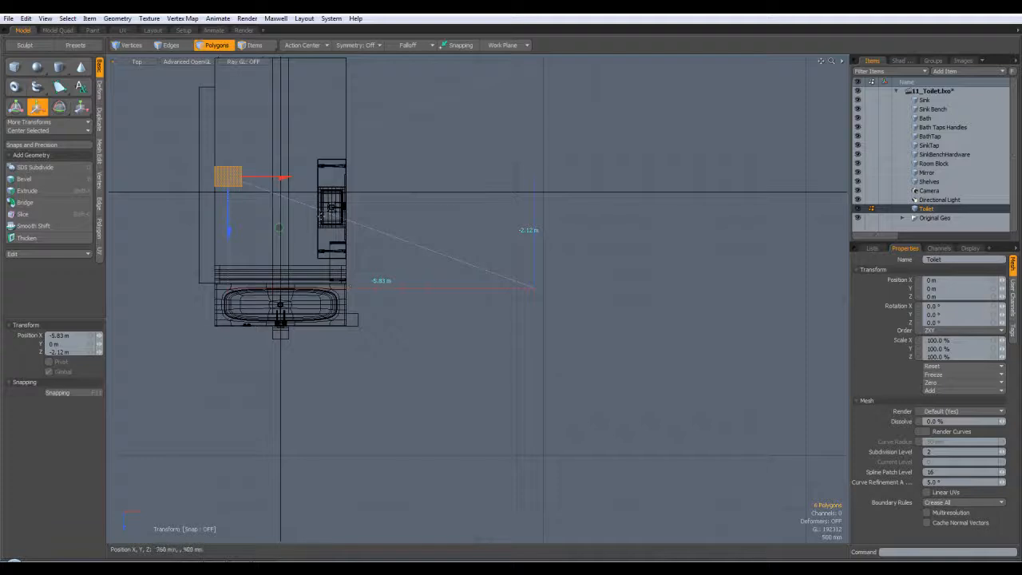
{"action": "left_click_drag", "start_coordinate": [279, 230], "coordinate": [506, 303]}
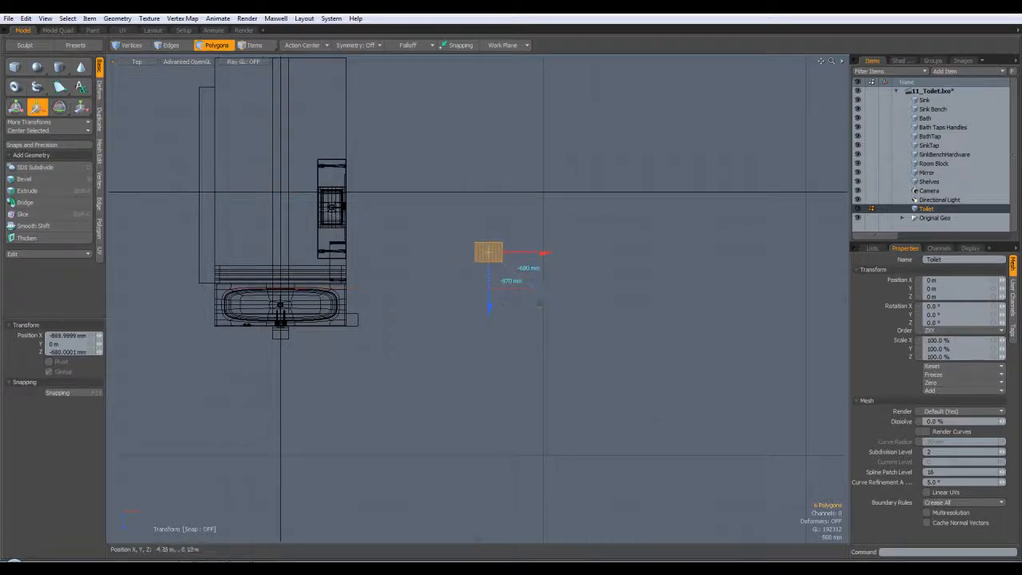
{"action": "key", "text": "q"}
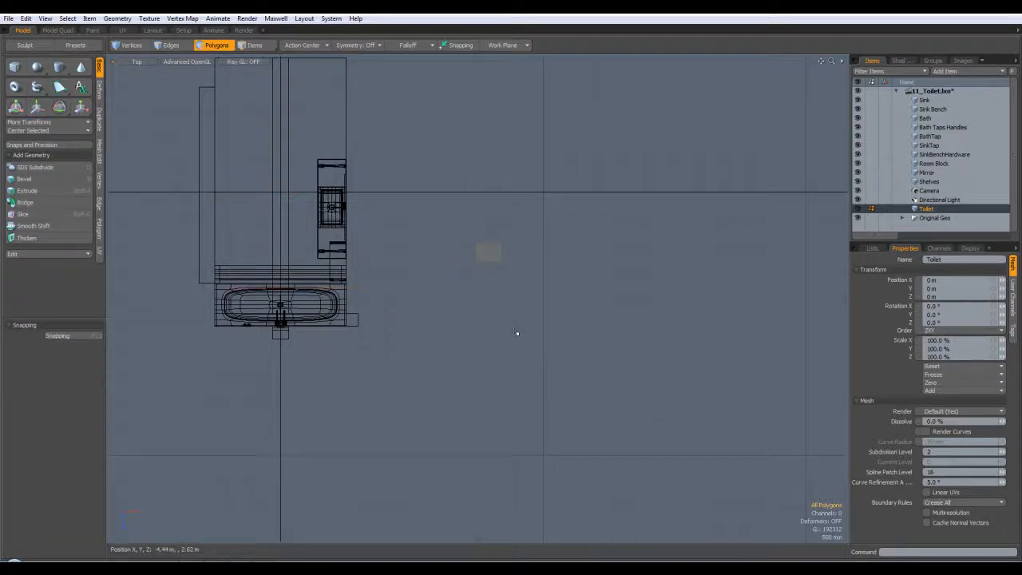
Compare the block in the perspective view with the toilet reference photo, then close the photo.
{"action": "key", "text": "ctrl+space"}
{"action": "left_click", "coordinate": [546, 286]}
{"action": "left_click_drag", "start_coordinate": [605, 304], "coordinate": [562, 298], "text": "alt"}
{"action": "key", "text": "3"}
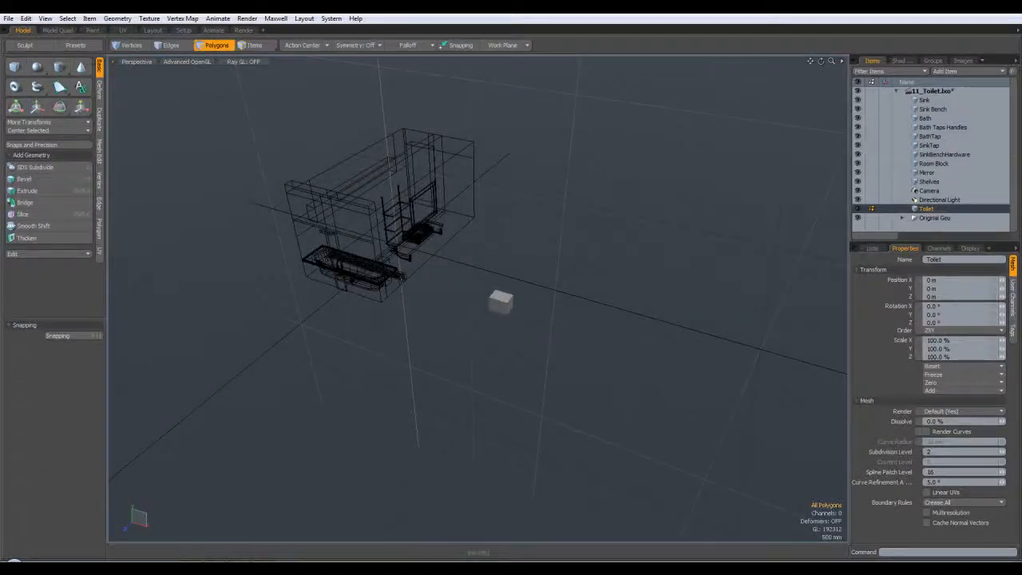
{"action": "key", "text": "alt+Tab"}
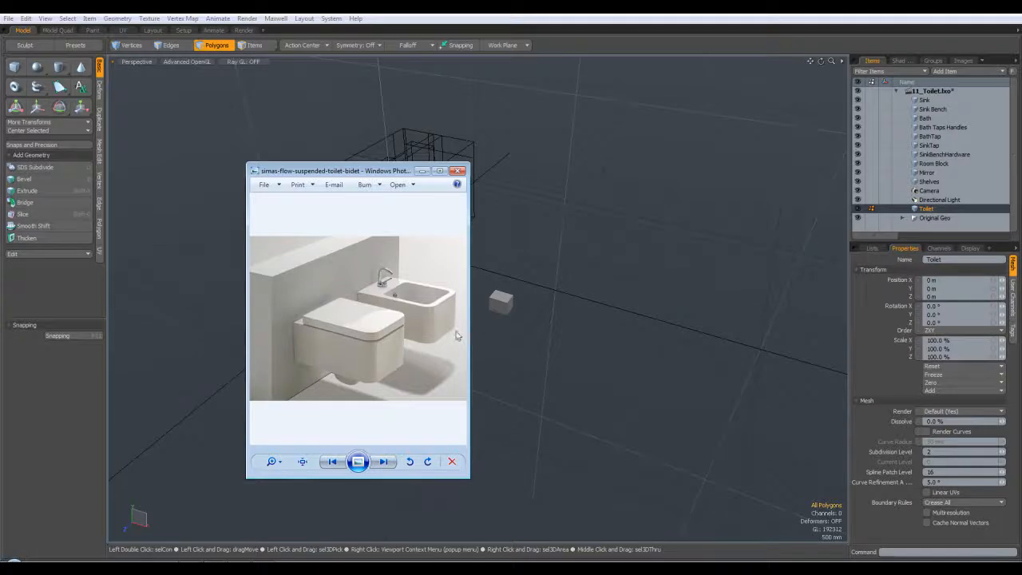
{"action": "left_click", "coordinate": [458, 171]}
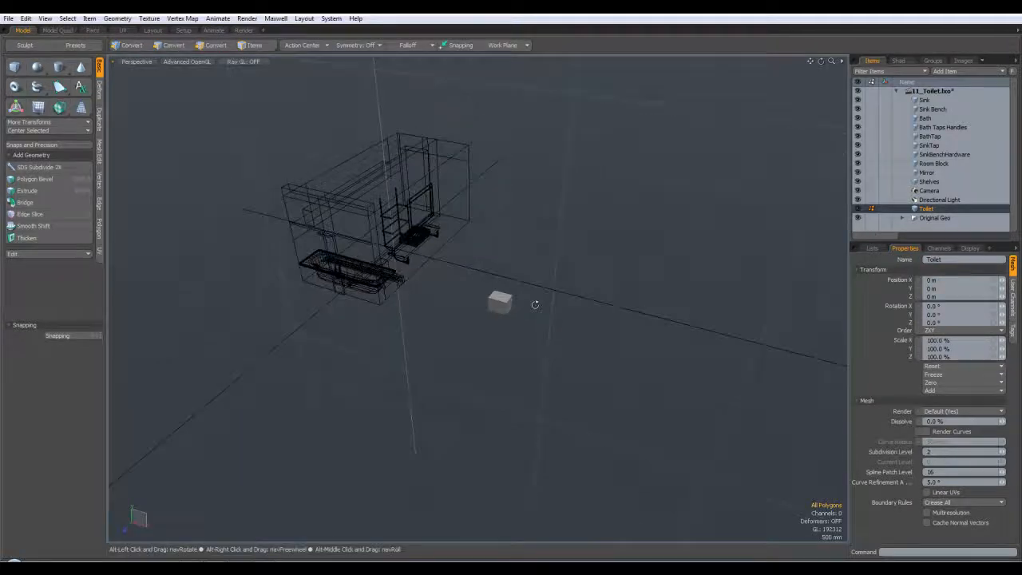
Select the whole block and move it in the front view 200 mm up and about 2.38 m towards the bathroom.
{"action": "left_click_drag", "start_coordinate": [578, 160], "coordinate": [559, 200], "text": "alt"}
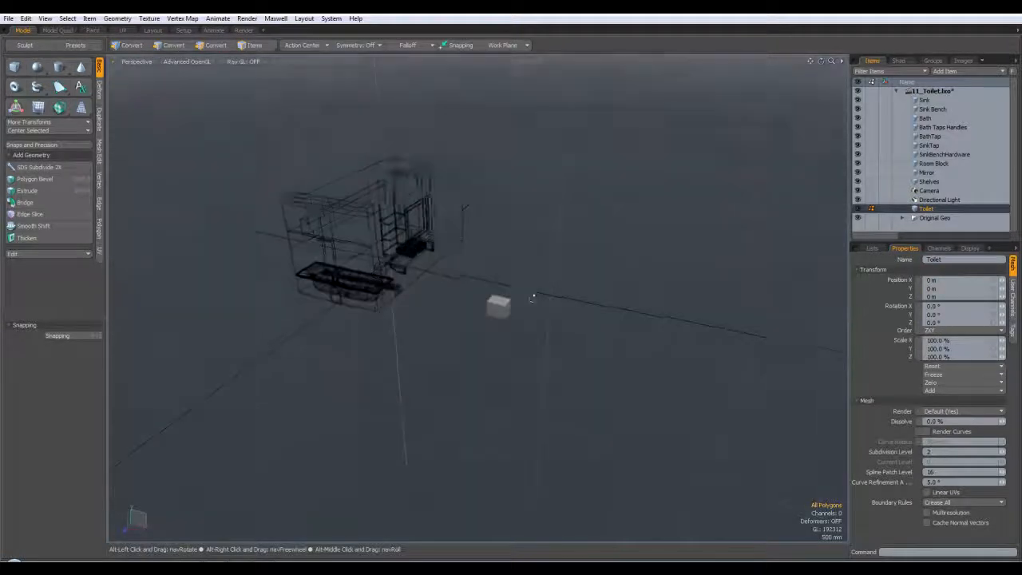
{"action": "key", "text": "3"}
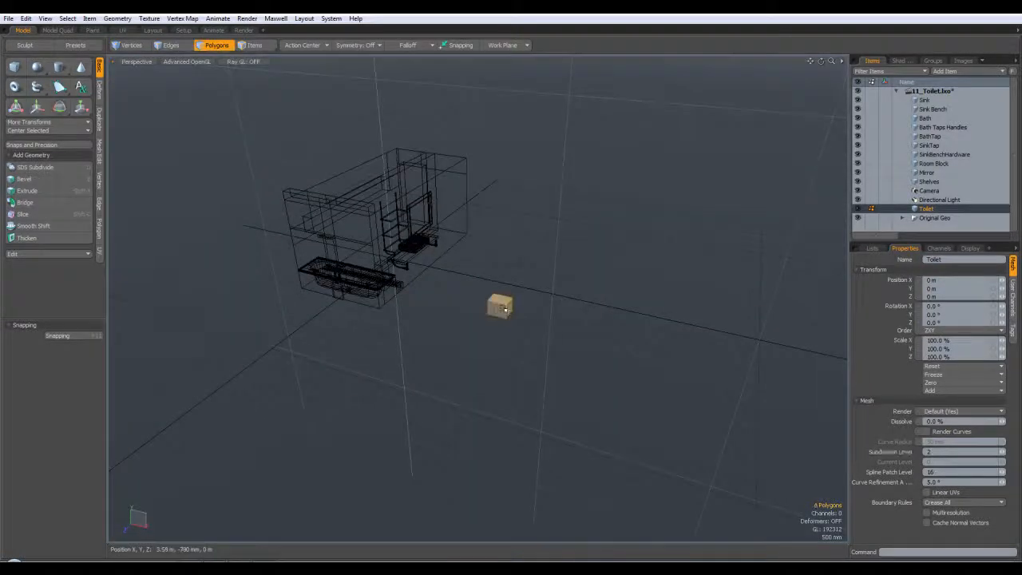
{"action": "key", "text": "KP_1"}
{"action": "left_click_drag", "start_coordinate": [475, 306], "coordinate": [577, 308], "text": "alt+shift"}
{"action": "key", "text": "w"}
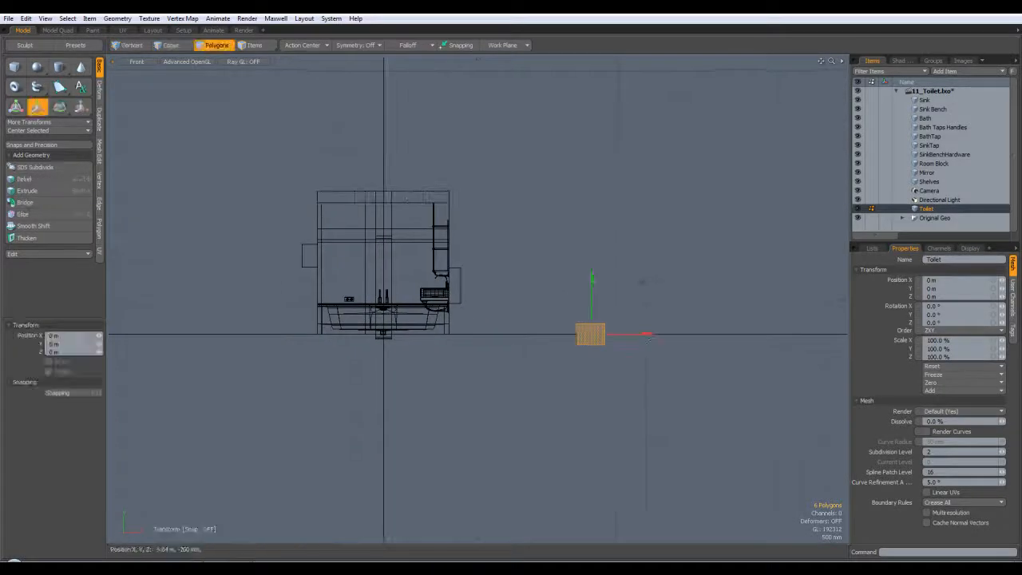
{"action": "left_click_drag", "start_coordinate": [644, 282], "coordinate": [517, 271]}
Slide the block along X to a total offset of -4.98 m, against the bathroom's far side wall.
{"action": "scroll", "coordinate": [480, 332], "scroll_direction": "up", "scroll_amount": 3}
{"action": "scroll", "coordinate": [519, 309], "scroll_direction": "down", "scroll_amount": 8}
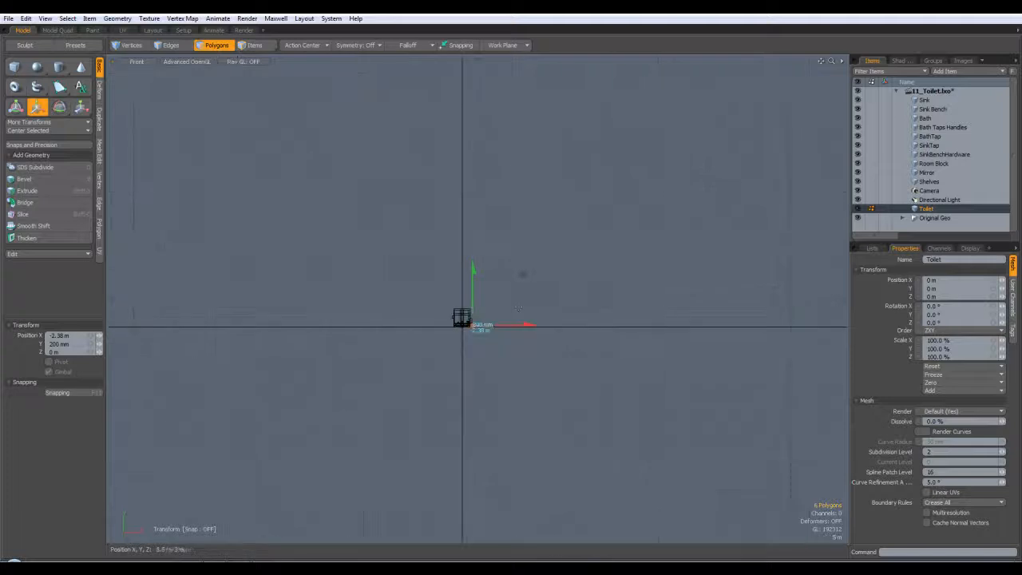
{"action": "scroll", "coordinate": [514, 311], "scroll_direction": "up", "scroll_amount": 8}
{"action": "left_click_drag", "start_coordinate": [358, 372], "coordinate": [596, 283], "text": "alt+shift"}
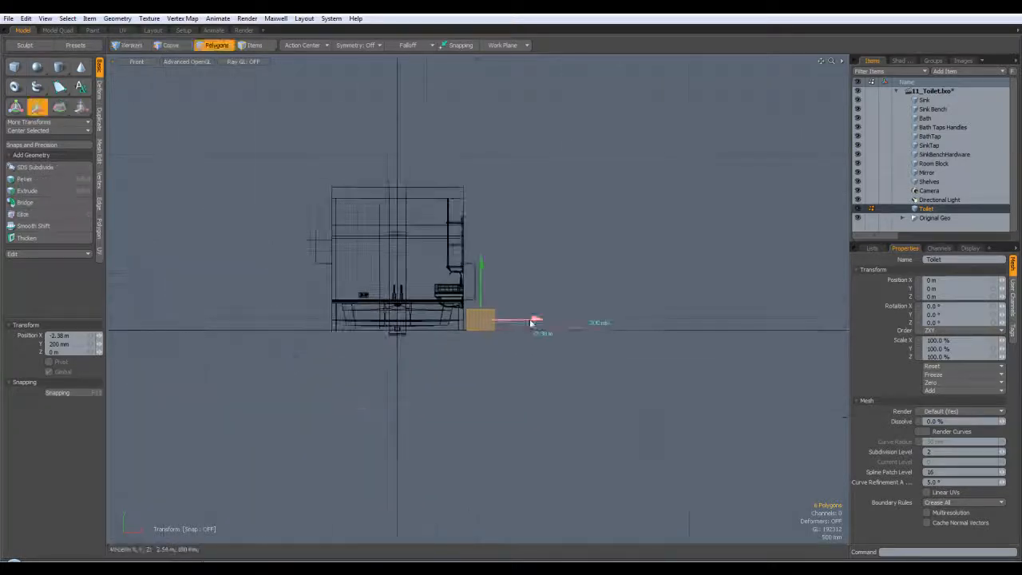
{"action": "left_click_drag", "start_coordinate": [530, 326], "coordinate": [395, 325]}
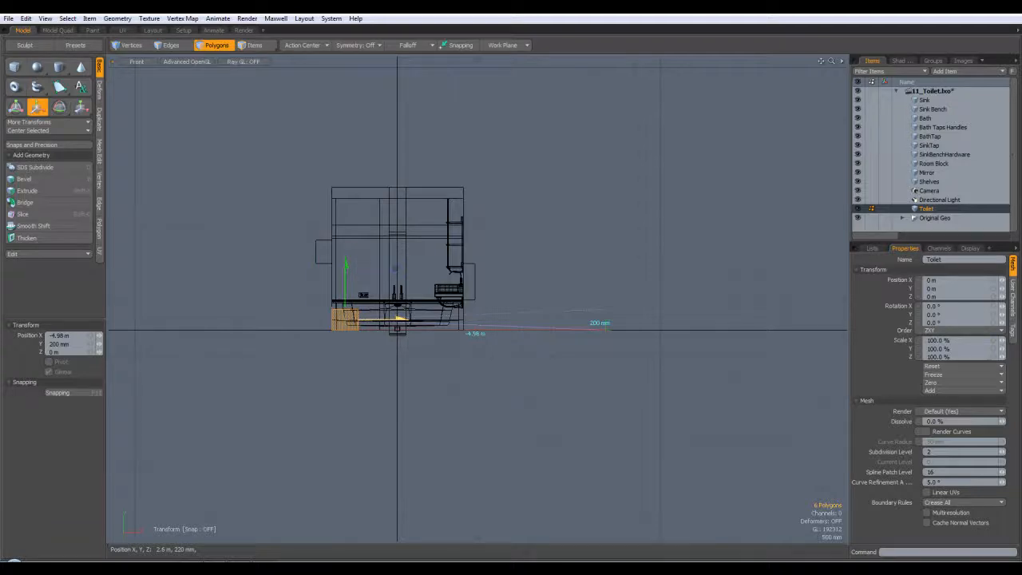
{"action": "key", "text": "space"}
{"action": "left_click", "coordinate": [359, 366]}
Select the block's bottom face from below and raise it 180 mm in Y in the front view.
{"action": "key", "text": "ctrl+space"}
{"action": "left_click", "coordinate": [381, 346]}
{"action": "left_click_drag", "start_coordinate": [391, 360], "coordinate": [413, 379], "text": "alt"}
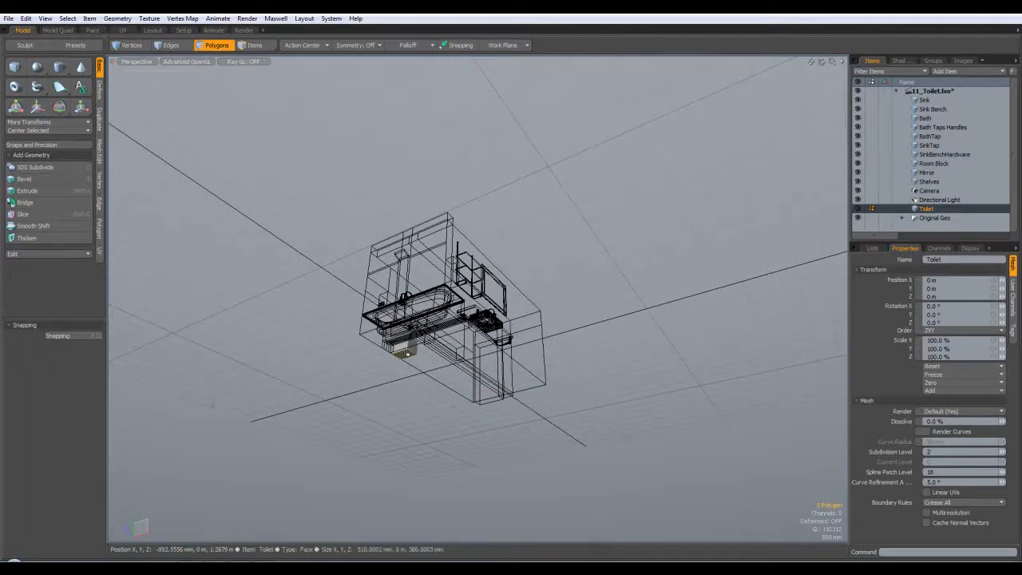
{"action": "key", "text": "KP_2"}
{"action": "scroll", "coordinate": [435, 305], "scroll_direction": "up", "scroll_amount": 3}
{"action": "left_click_drag", "start_coordinate": [366, 316], "coordinate": [394, 266], "text": "alt+shift"}
{"action": "key", "text": "w"}
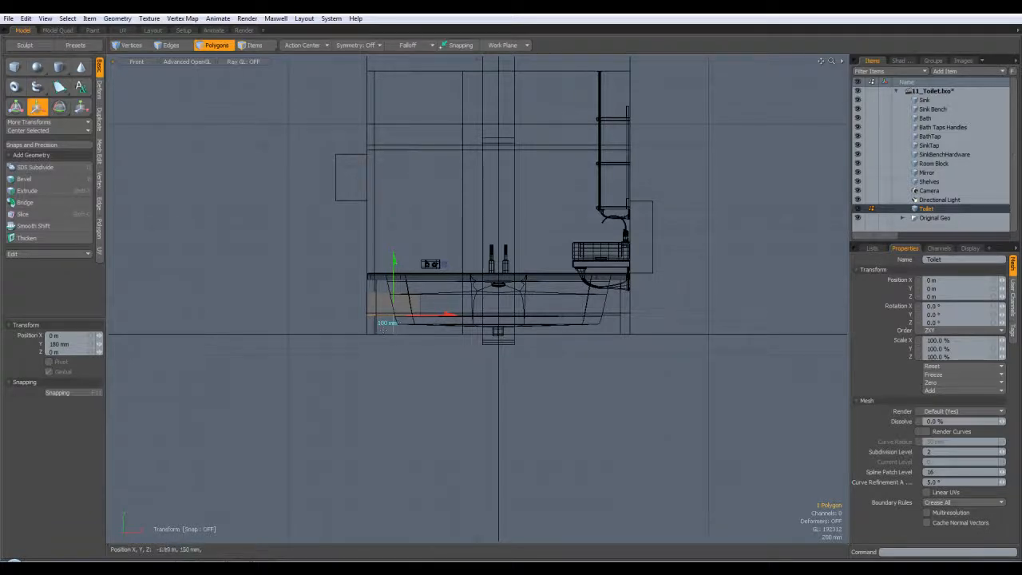
{"action": "key", "text": "q"}
{"action": "left_click", "coordinate": [463, 429]}
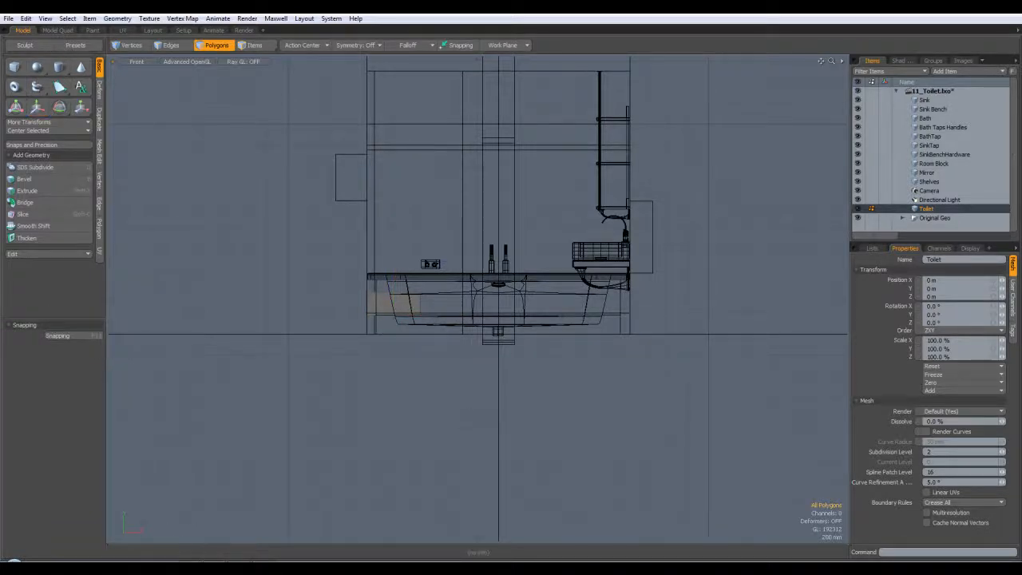
Check the toilet reference photo, reselect the block's bottom face, and lower it 30 mm in Y.
{"action": "left_click", "coordinate": [265, 567]}
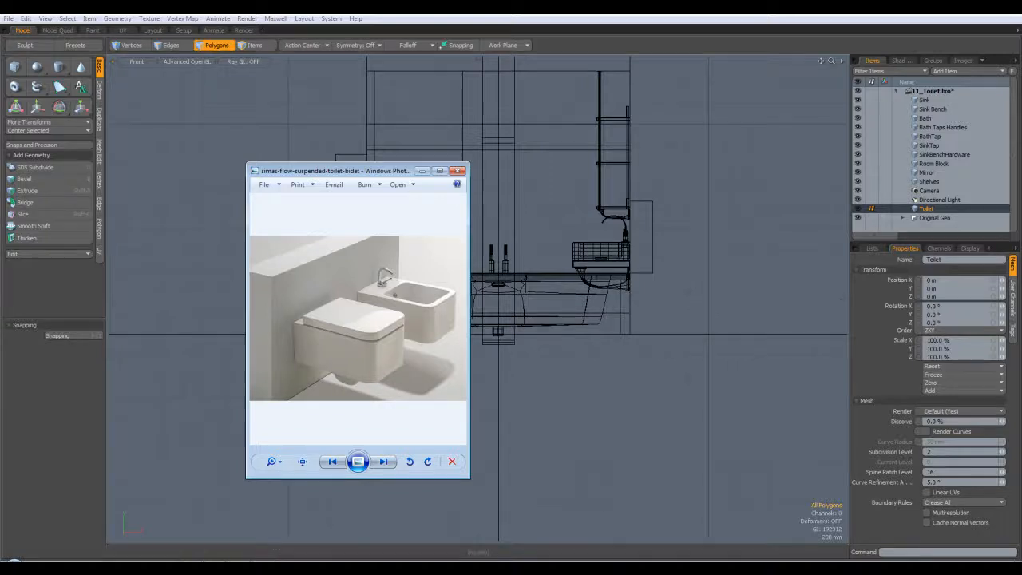
{"action": "left_click", "coordinate": [487, 24]}
{"action": "key", "text": "ctrl+space"}
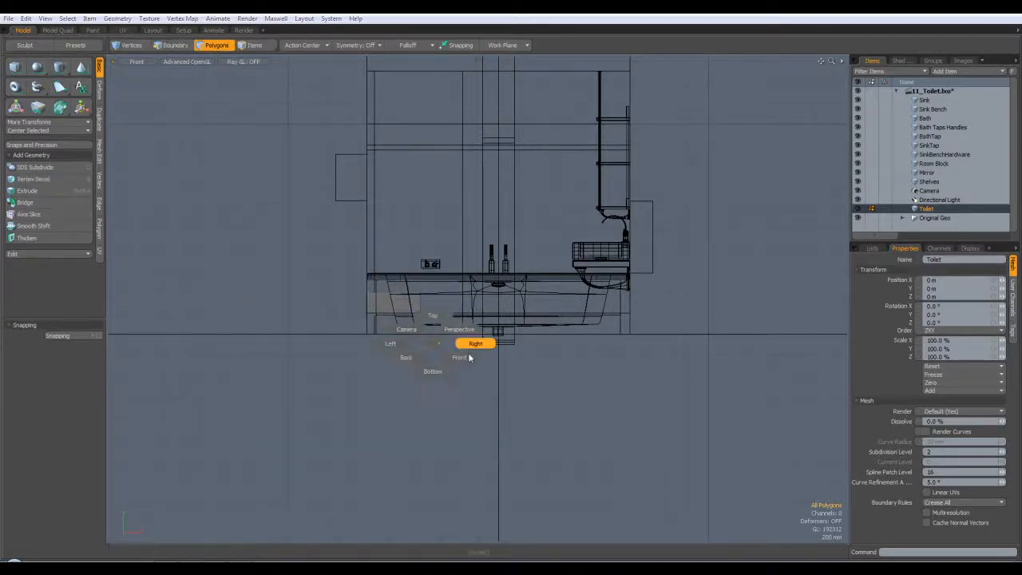
{"action": "left_click", "coordinate": [471, 332]}
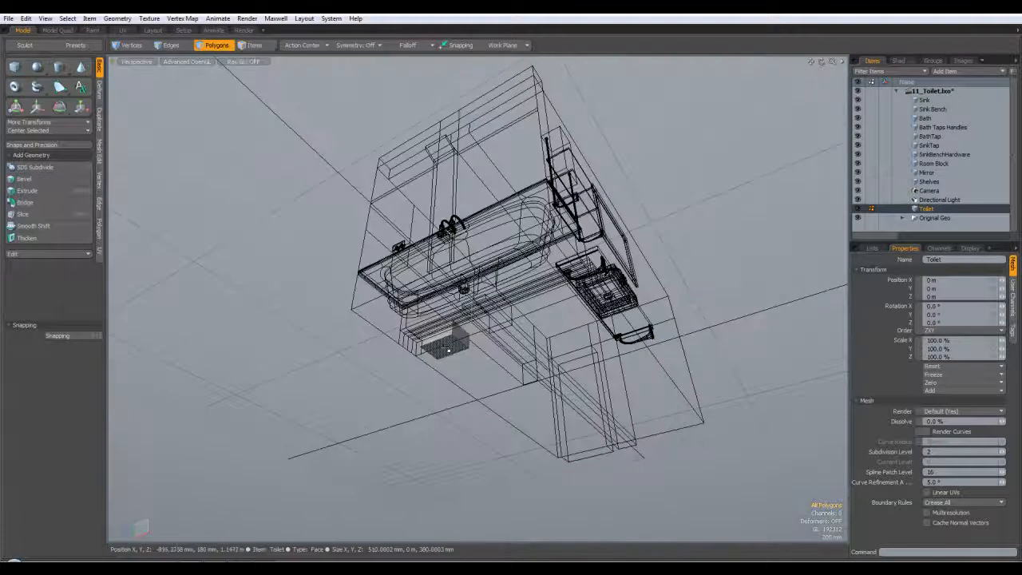
{"action": "left_click", "coordinate": [446, 349]}
{"action": "key", "text": "KP_2"}
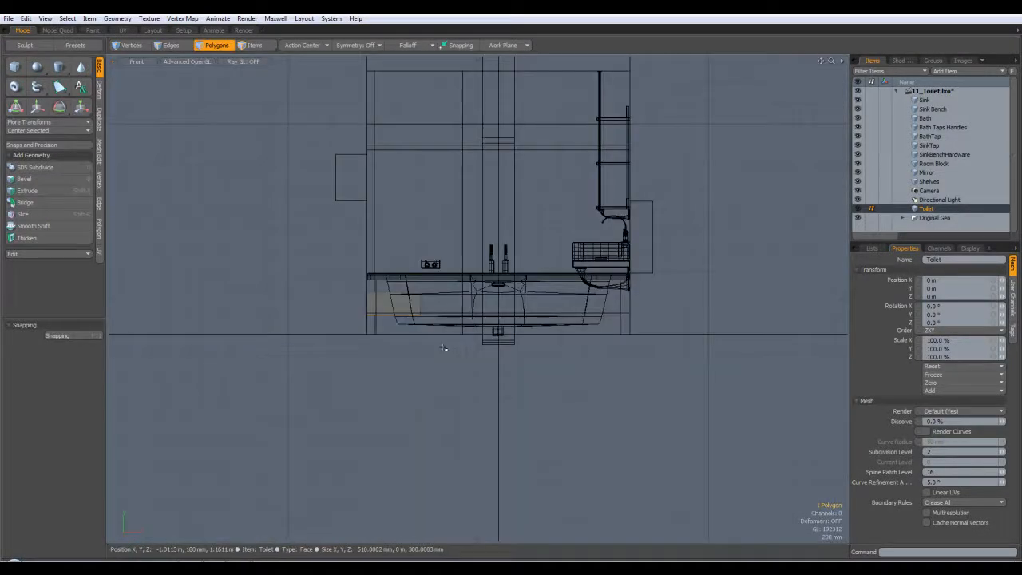
{"action": "key", "text": "w"}
{"action": "left_click_drag", "start_coordinate": [407, 322], "coordinate": [447, 208]}
{"action": "key", "text": "ctrl+z"}
{"action": "left_click_drag", "start_coordinate": [397, 230], "coordinate": [394, 258]}
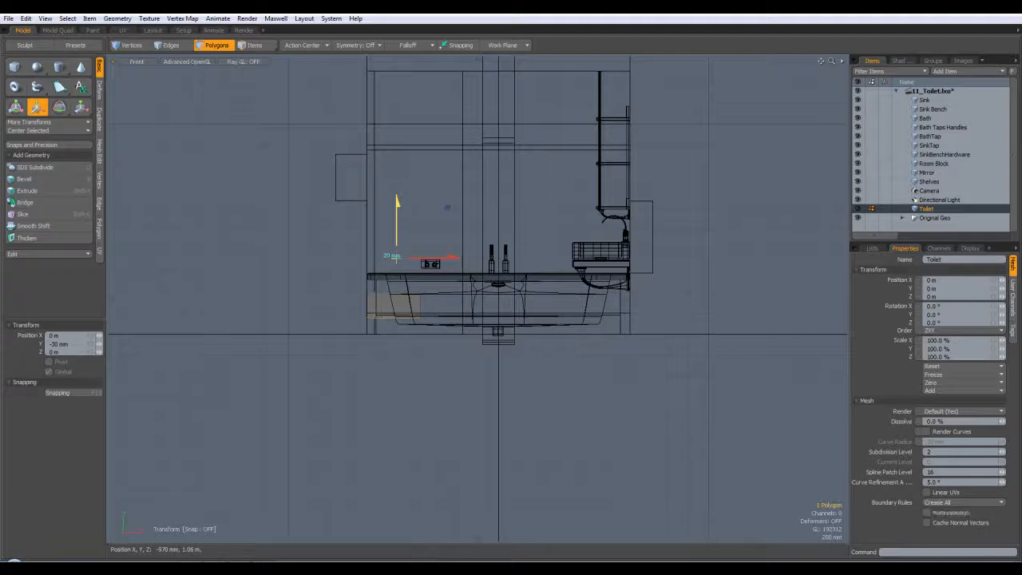
{"action": "key", "text": "space"}
{"action": "left_click", "coordinate": [319, 372]}
Frame the block in the perspective view, select all its polygons, and bring up the toilet reference photo for comparison.
{"action": "key", "text": "ctrl+space"}
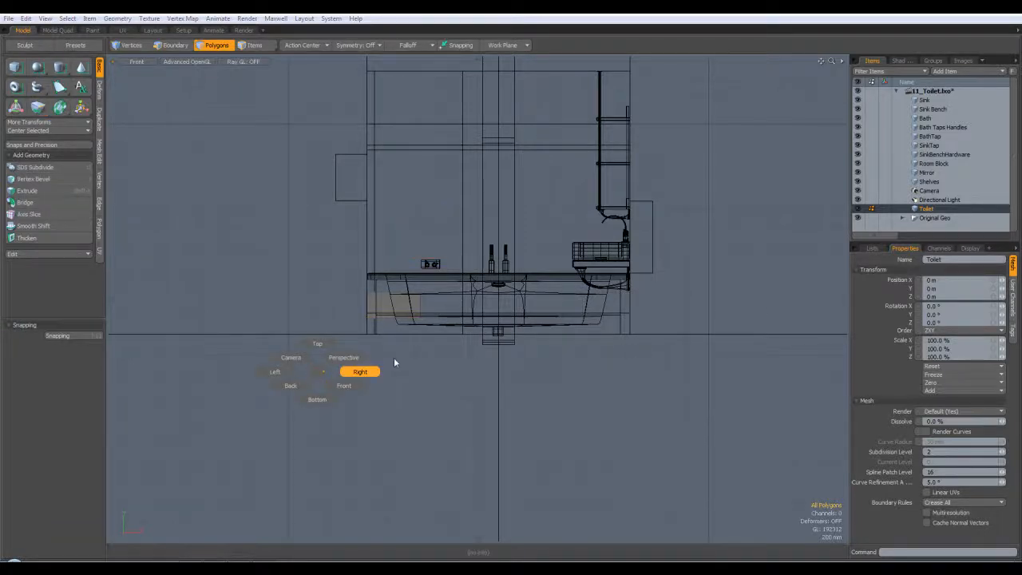
{"action": "left_click", "coordinate": [343, 358]}
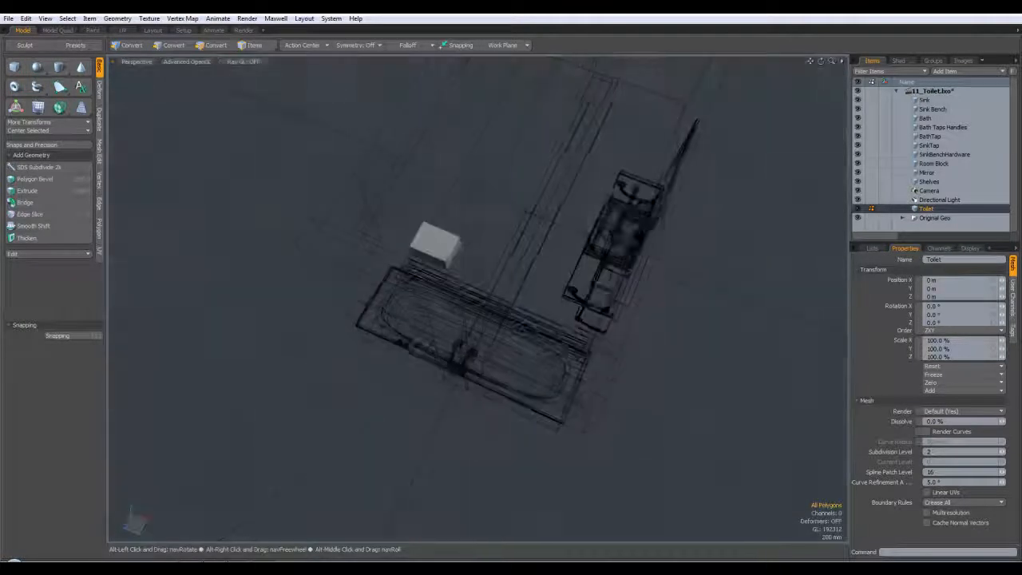
{"action": "scroll", "coordinate": [449, 259], "scroll_direction": "up", "scroll_amount": 5}
{"action": "left_click_drag", "start_coordinate": [384, 247], "coordinate": [583, 264], "text": "alt"}
{"action": "double_click", "coordinate": [580, 297]}
{"action": "key", "text": "shift+a"}
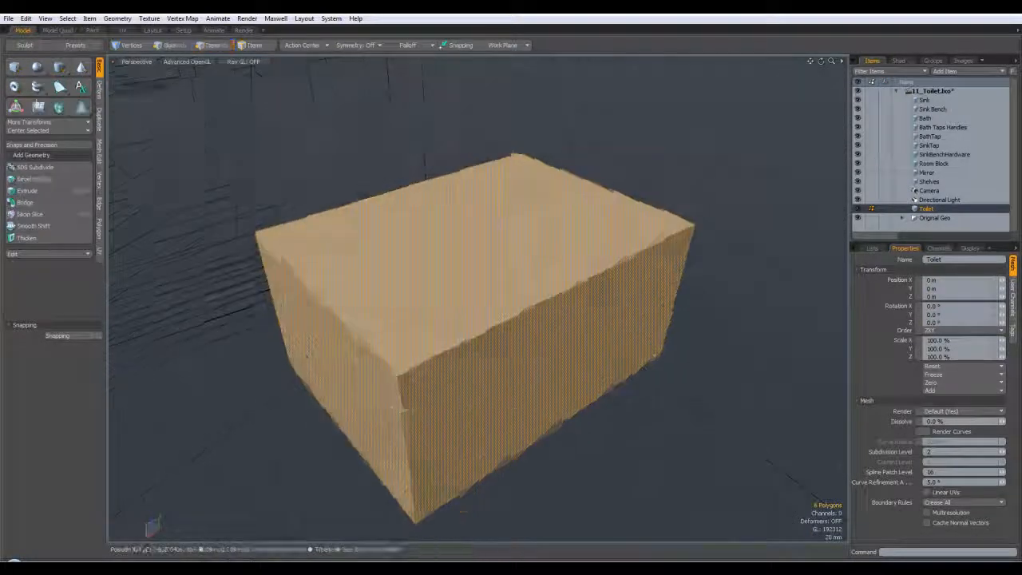
{"action": "scroll", "coordinate": [595, 276], "scroll_direction": "down", "scroll_amount": 5}
{"action": "left_click_drag", "start_coordinate": [673, 352], "coordinate": [617, 348], "text": "alt"}
{"action": "left_click", "coordinate": [617, 348]}
{"action": "double_click", "coordinate": [511, 330]}
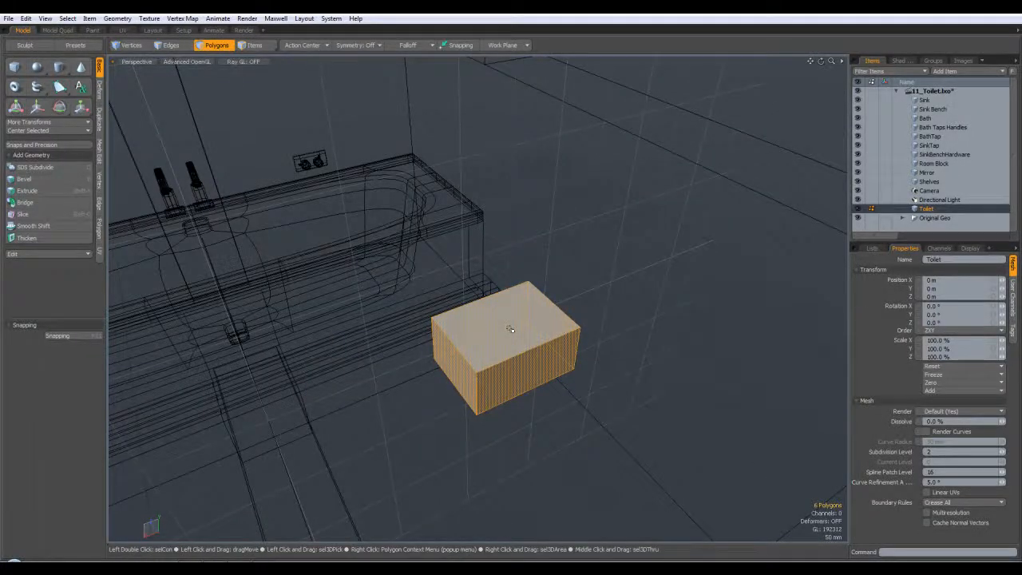
{"action": "left_click", "coordinate": [192, 567]}
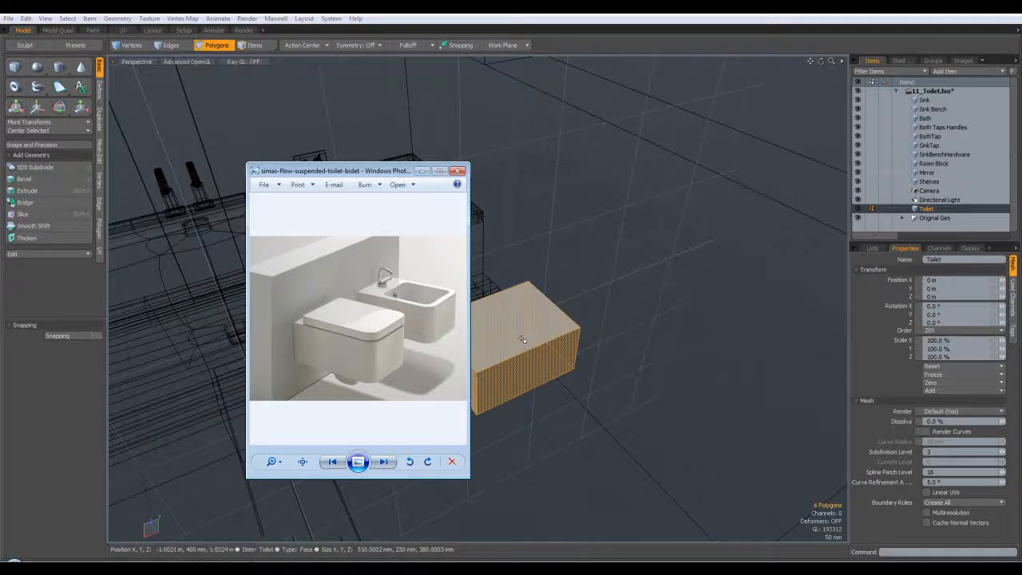
Subdivide all of the block's polygons with the Faceted method and clear the selection.
{"action": "left_click", "coordinate": [421, 172]}
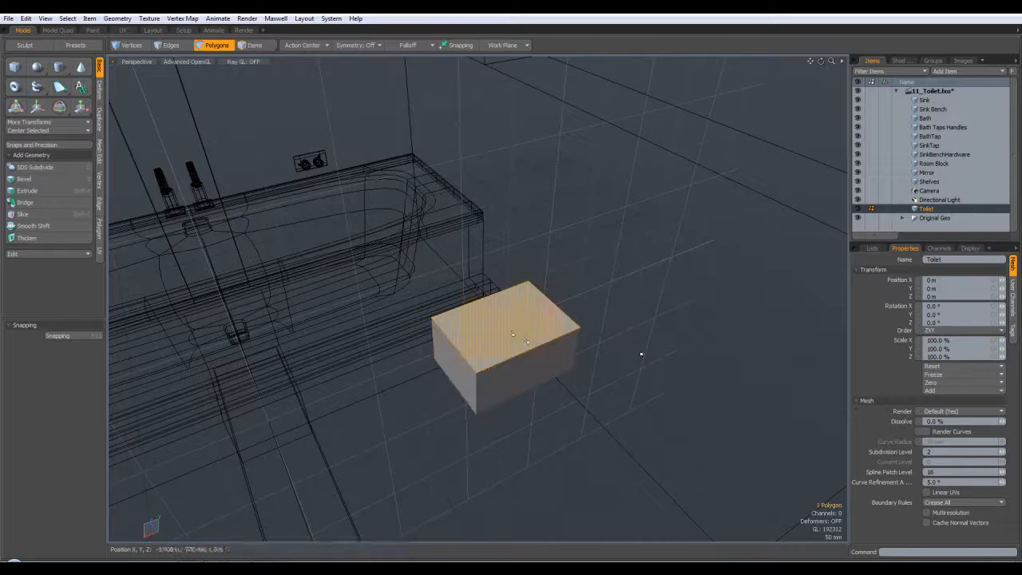
{"action": "key", "text": "shift+d"}
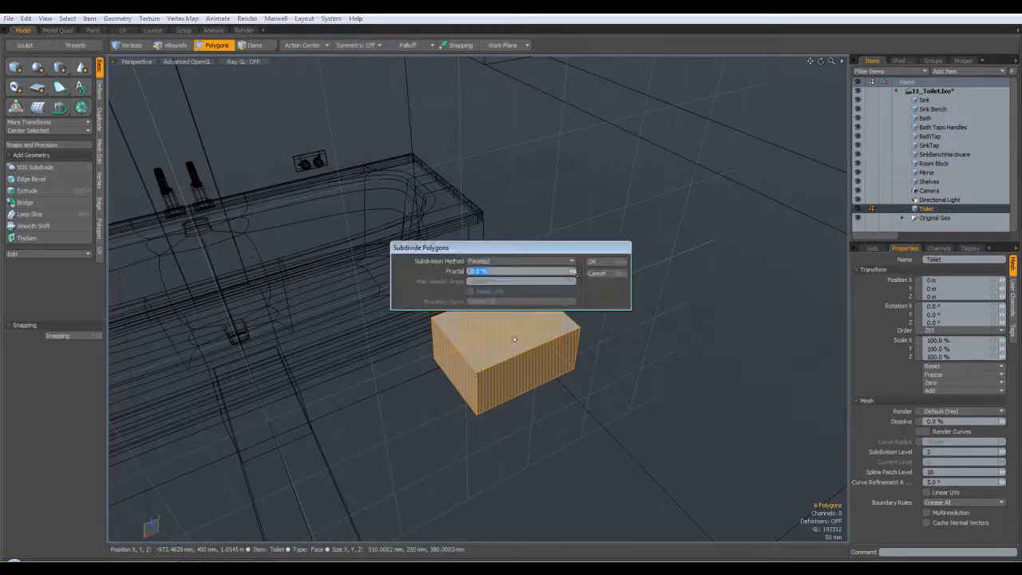
{"action": "left_click", "coordinate": [593, 261]}
{"action": "left_click", "coordinate": [611, 398]}
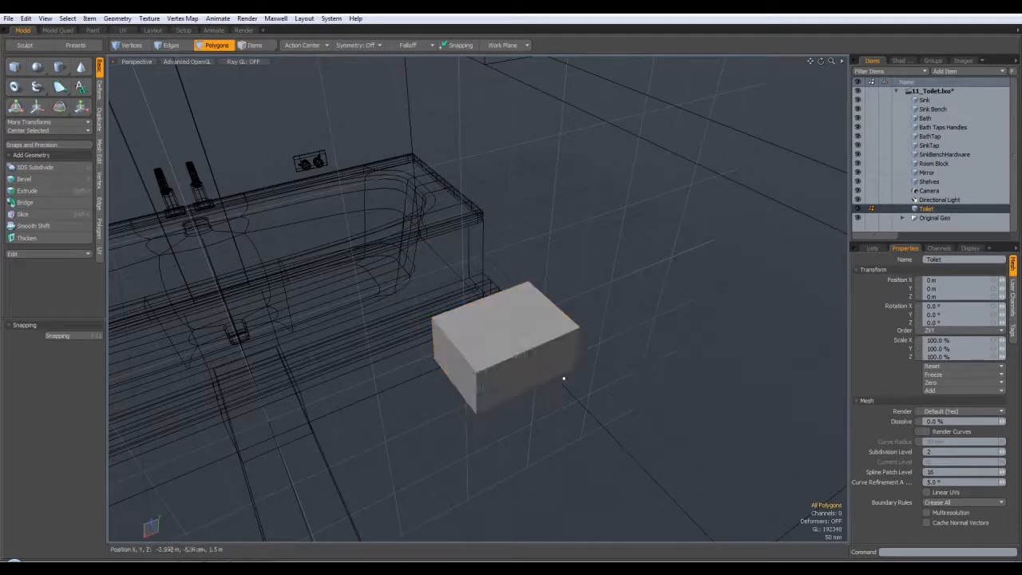
Preview the block with subdivision smoothing on and off, and compare its shape with the toilet reference photo.
{"action": "key", "text": "Tab"}
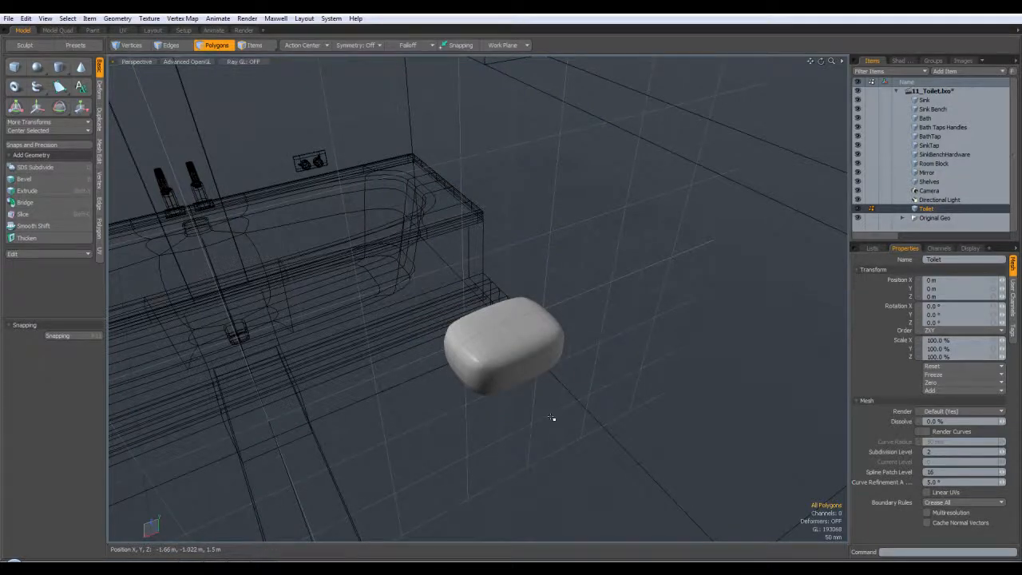
{"action": "left_click_drag", "start_coordinate": [552, 419], "coordinate": [523, 410], "text": "alt"}
{"action": "key", "text": "Tab"}
{"action": "key", "text": "Tab"}
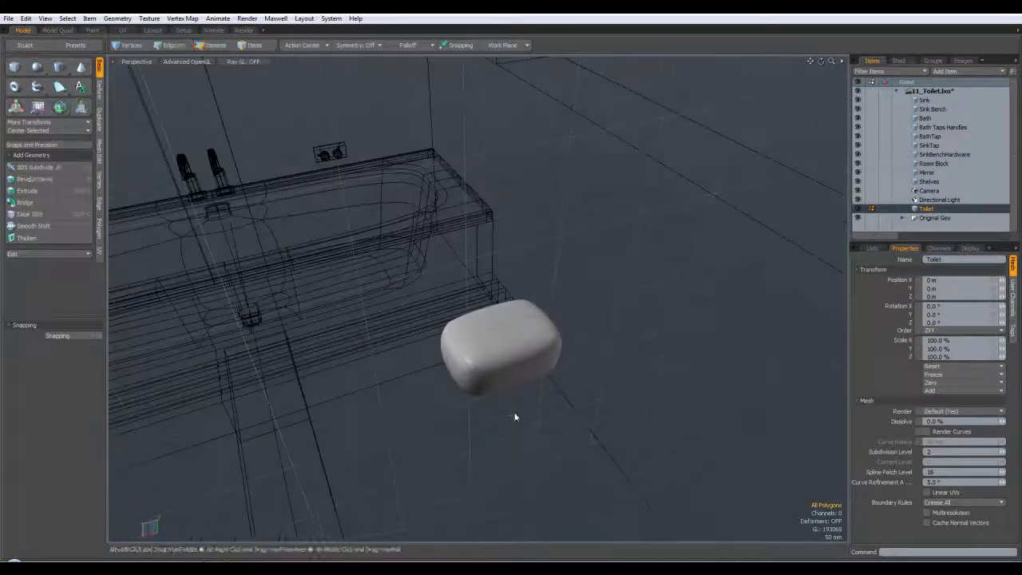
{"action": "key", "text": "Tab"}
{"action": "left_click", "coordinate": [276, 561]}
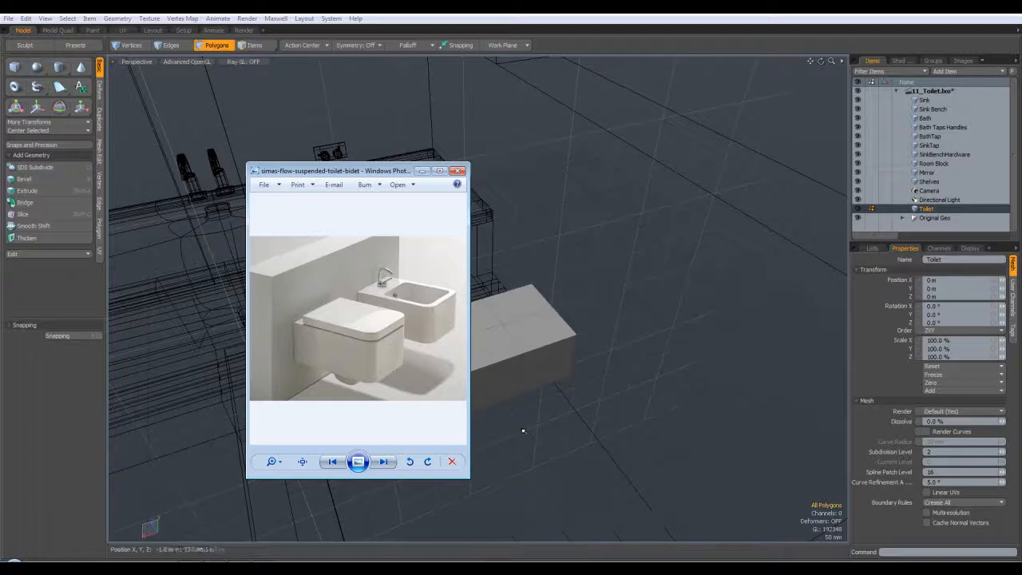
{"action": "left_click", "coordinate": [424, 171]}
Bevel the block's lengthwise centre edge loop with a 66 mm inset and check the shape with subdivision smoothing.
{"action": "left_click_drag", "start_coordinate": [427, 209], "coordinate": [489, 176], "text": "alt"}
{"action": "left_click", "coordinate": [185, 44]}
{"action": "double_click", "coordinate": [485, 337]}
{"action": "left_click_drag", "start_coordinate": [517, 393], "coordinate": [580, 440], "text": "alt"}
{"action": "key", "text": "b"}
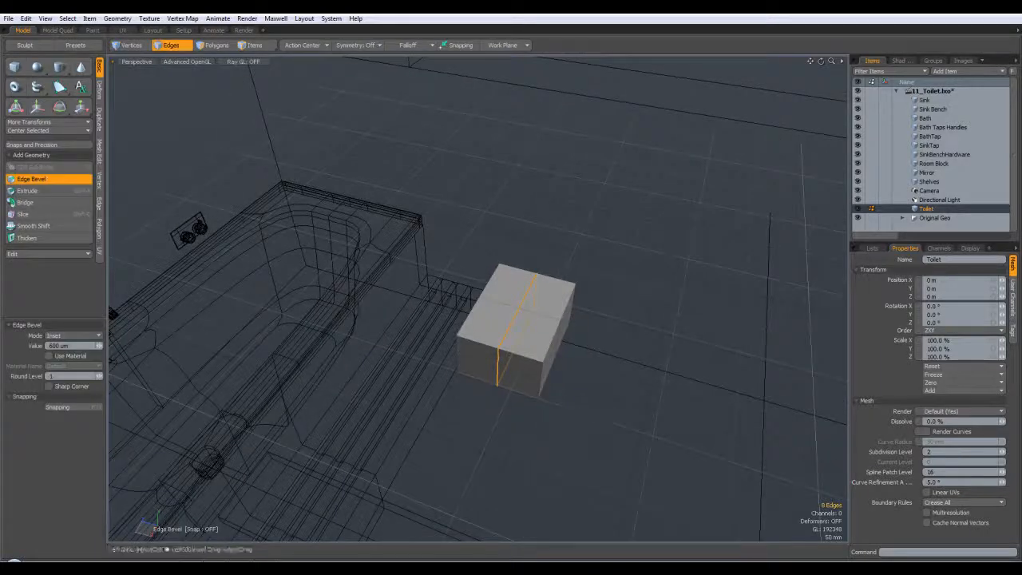
{"action": "left_click", "coordinate": [538, 284]}
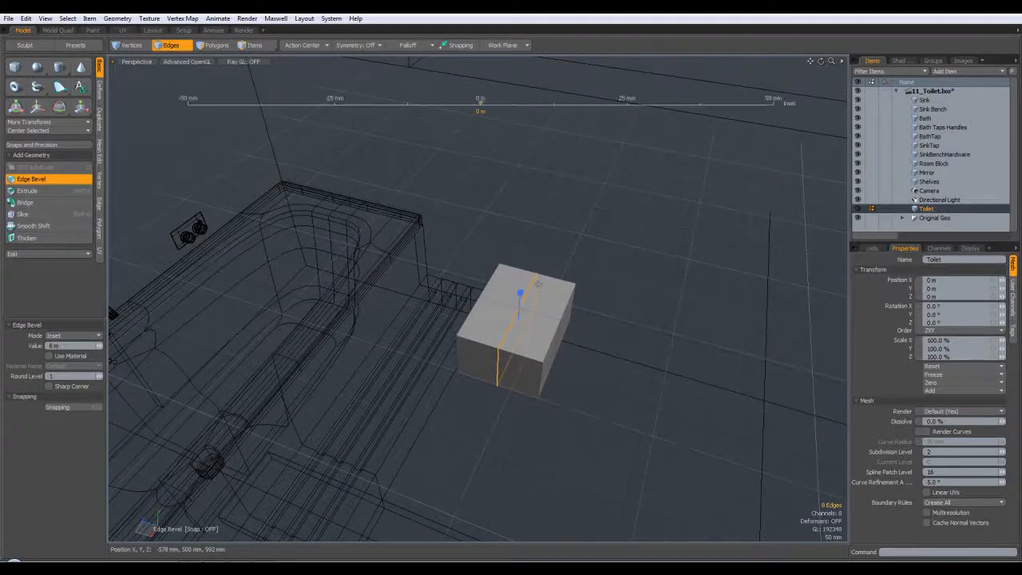
{"action": "left_click_drag", "start_coordinate": [519, 295], "coordinate": [566, 295]}
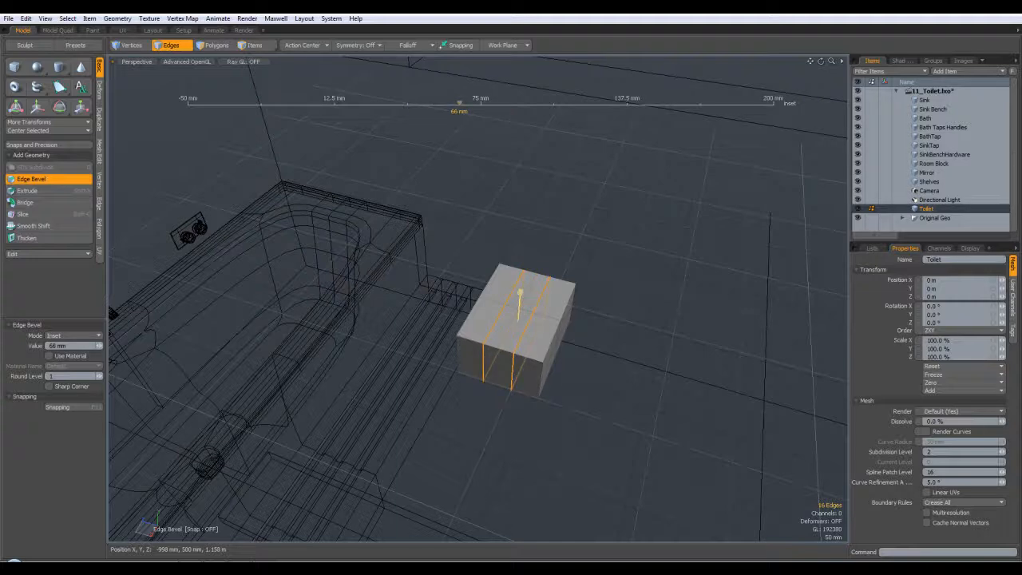
{"action": "key", "text": "q"}
{"action": "left_click", "coordinate": [634, 366]}
{"action": "key", "text": "Tab"}
{"action": "left_click_drag", "start_coordinate": [611, 373], "coordinate": [490, 417], "text": "alt"}
{"action": "key", "text": "2"}
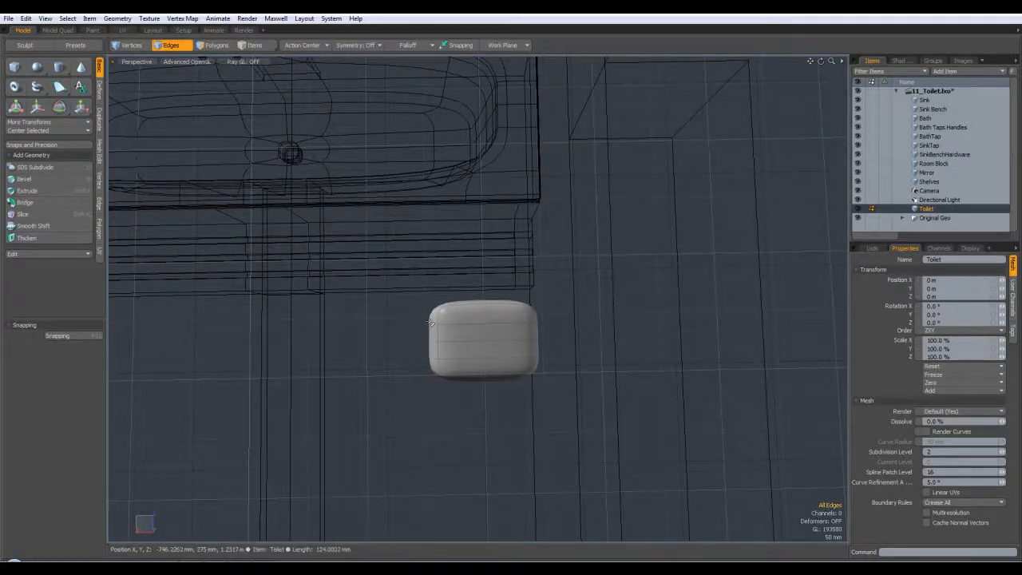
{"action": "key", "text": "Tab"}
Bevel the block's crosswise centre edge loop with a 128 mm inset and check the shape with subdivision smoothing.
{"action": "left_click_drag", "start_coordinate": [491, 399], "coordinate": [488, 368], "text": "alt"}
{"action": "left_click", "coordinate": [481, 389]}
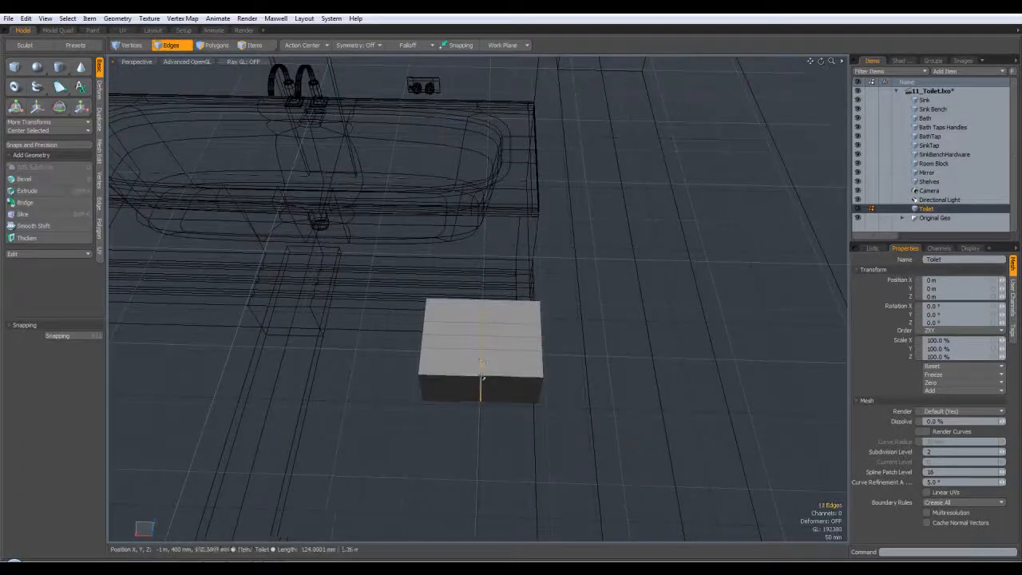
{"action": "key", "text": "b"}
{"action": "left_click_drag", "start_coordinate": [478, 400], "coordinate": [602, 399]}
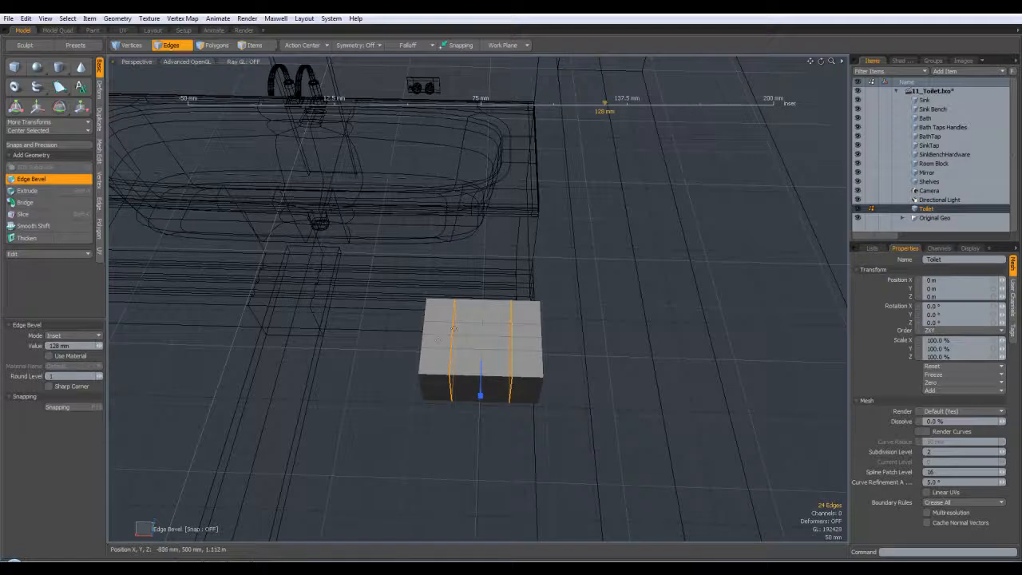
{"action": "left_click_drag", "start_coordinate": [453, 328], "coordinate": [431, 310], "text": "alt"}
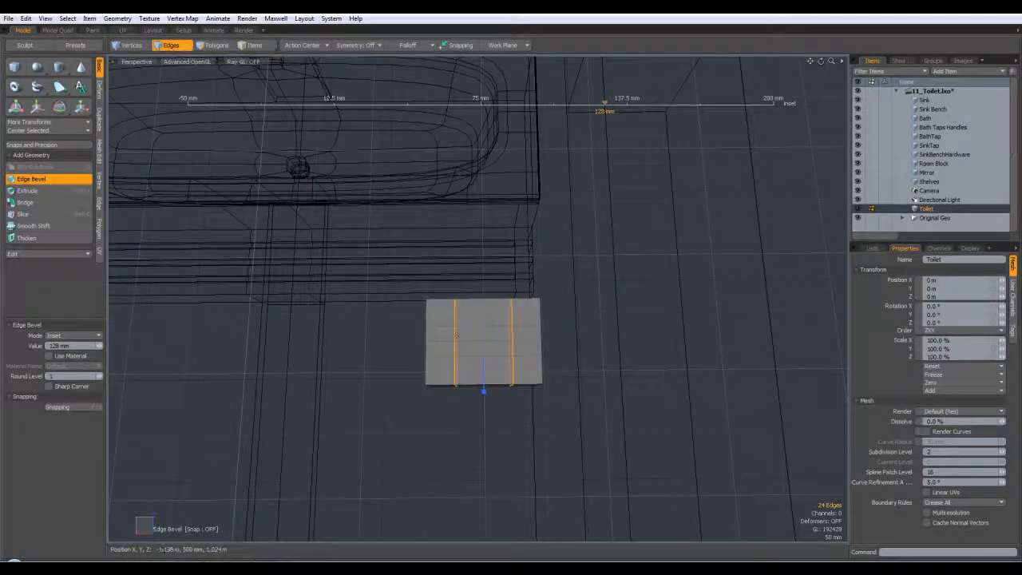
{"action": "key", "text": "q"}
{"action": "left_click", "coordinate": [639, 392]}
{"action": "key", "text": "Tab"}
{"action": "left_click_drag", "start_coordinate": [563, 323], "coordinate": [475, 335], "text": "alt"}
{"action": "key", "text": "Tab"}
Select the block's outer edges around the top, bottom and wall end, leaving out the two vertical front corners, using the reference photo as a guide.
{"action": "key", "text": "2"}
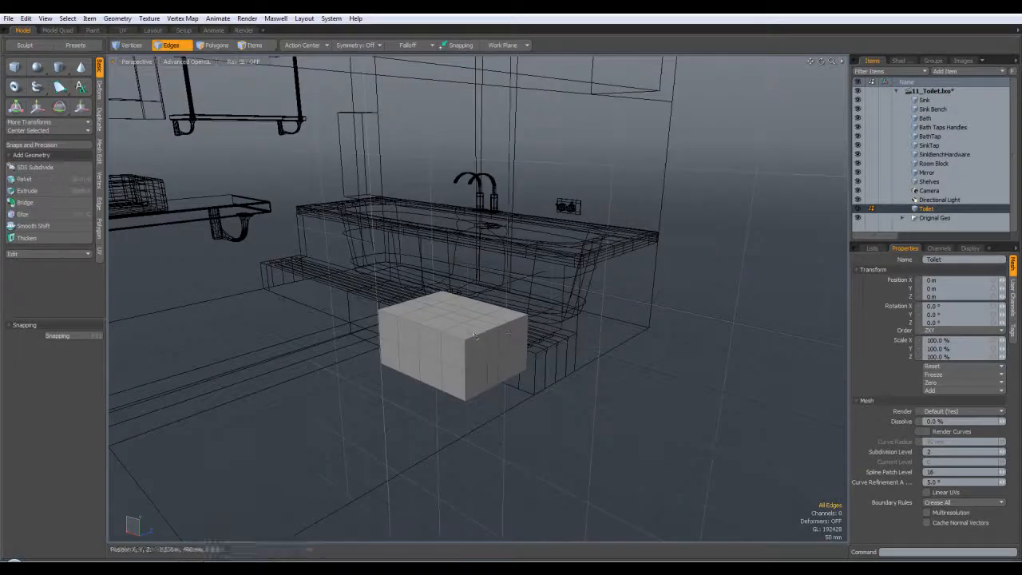
{"action": "double_click", "coordinate": [475, 334]}
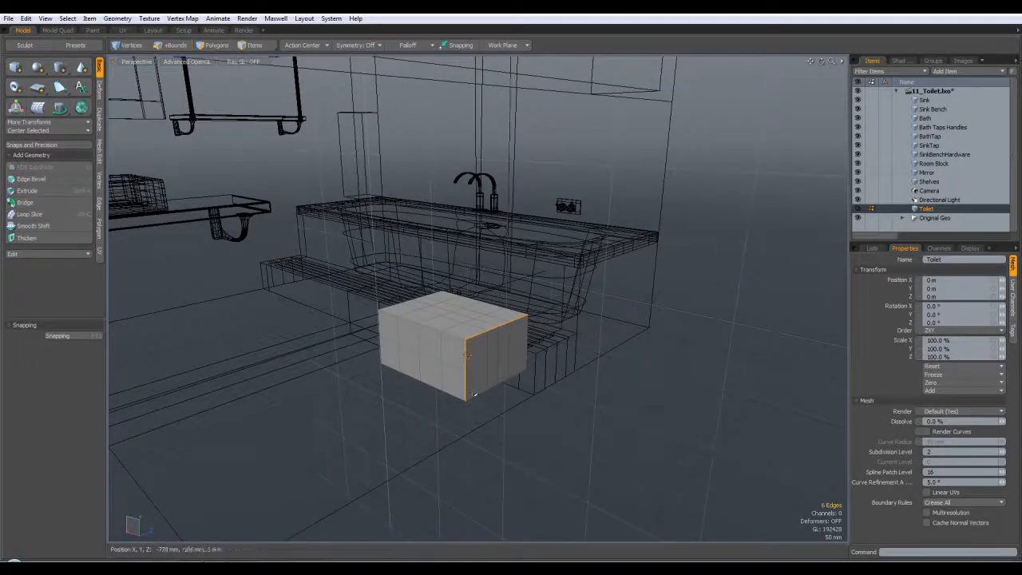
{"action": "left_click_drag", "start_coordinate": [491, 406], "coordinate": [533, 361], "text": "alt"}
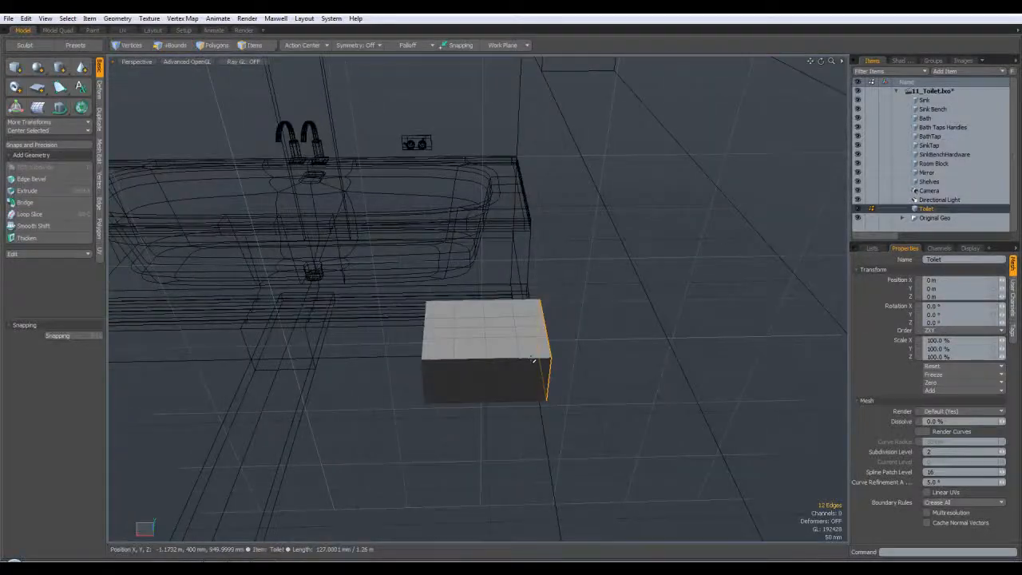
{"action": "left_click_drag", "start_coordinate": [488, 405], "coordinate": [496, 364], "text": "alt"}
{"action": "left_click_drag", "start_coordinate": [588, 390], "coordinate": [480, 497], "text": "alt"}
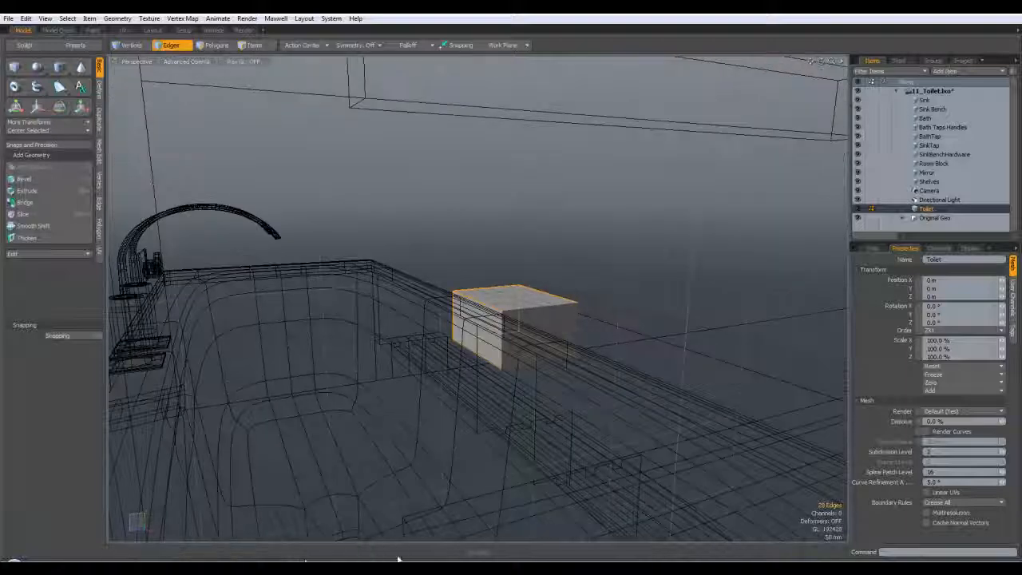
{"action": "left_click", "coordinate": [274, 561]}
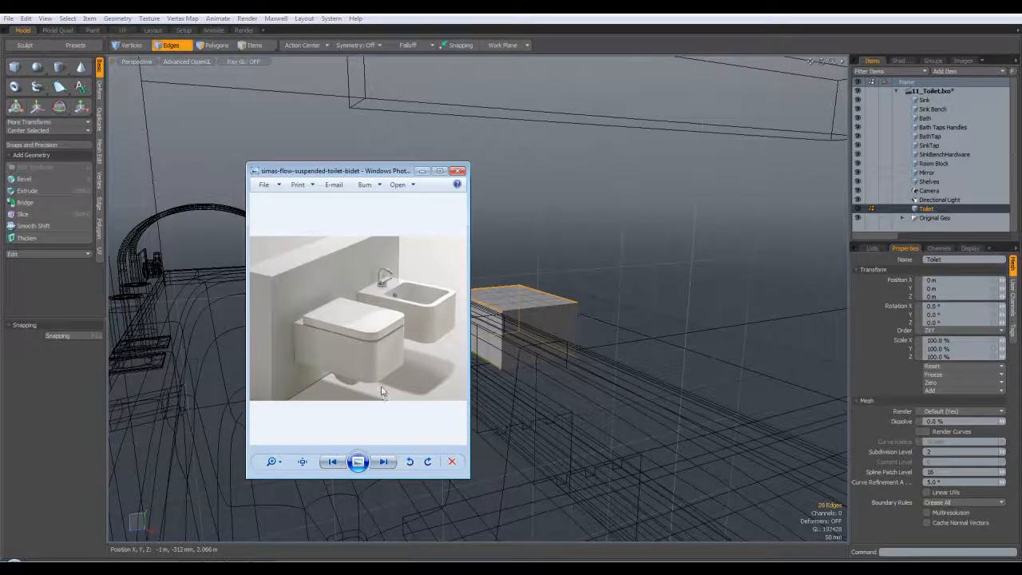
{"action": "left_click", "coordinate": [422, 174]}
{"action": "left_click_drag", "start_coordinate": [593, 231], "coordinate": [515, 339], "text": "alt"}
{"action": "scroll", "coordinate": [514, 341], "scroll_direction": "up", "scroll_amount": 2}
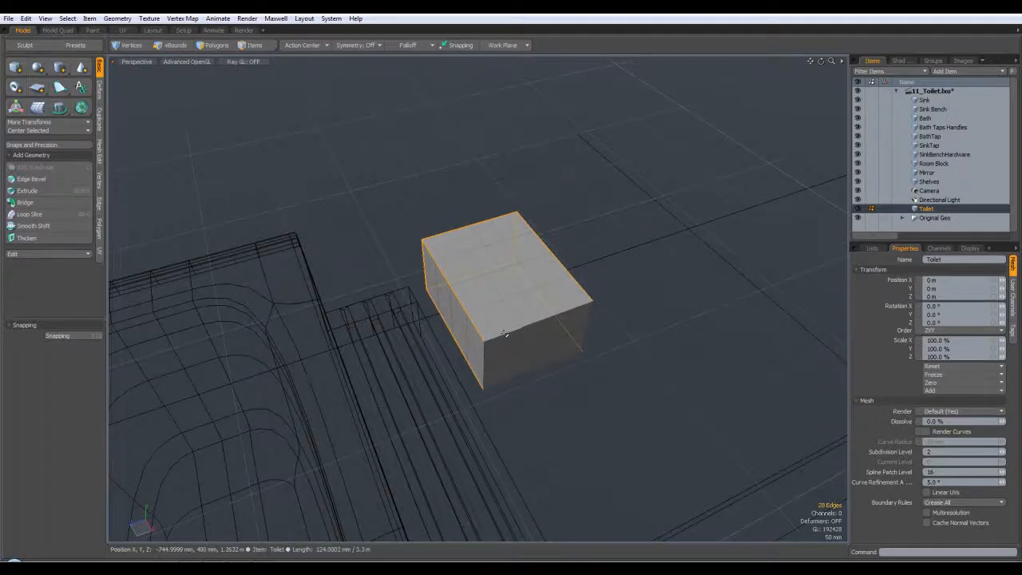
{"action": "left_click_drag", "start_coordinate": [482, 375], "coordinate": [646, 393], "text": "alt"}
Bevel the selected outer edges with a 10 mm inset and turn on subdivision smoothing for the block.
{"action": "key", "text": "b"}
{"action": "left_click", "coordinate": [644, 391]}
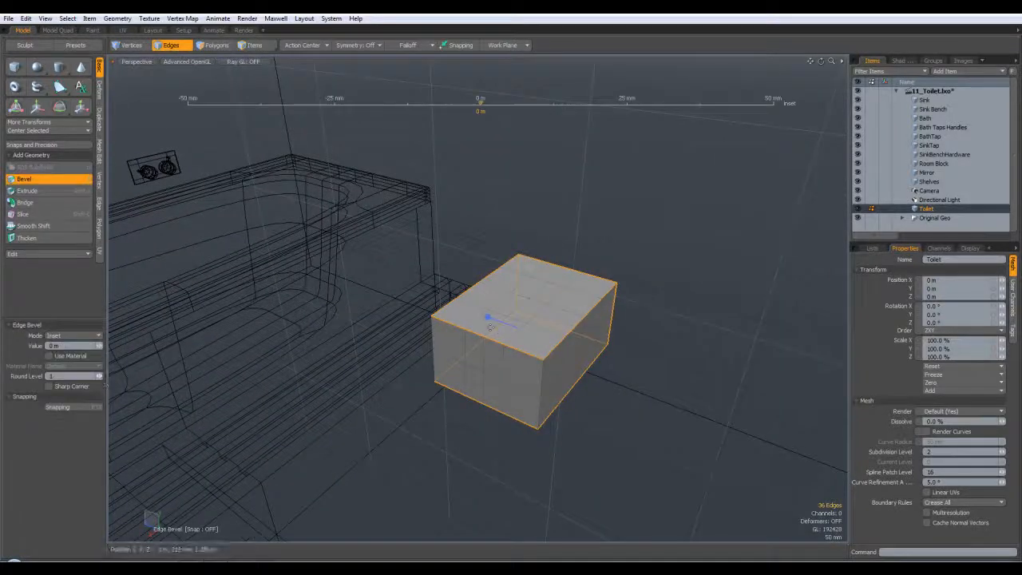
{"action": "left_click_drag", "start_coordinate": [487, 318], "coordinate": [518, 323]}
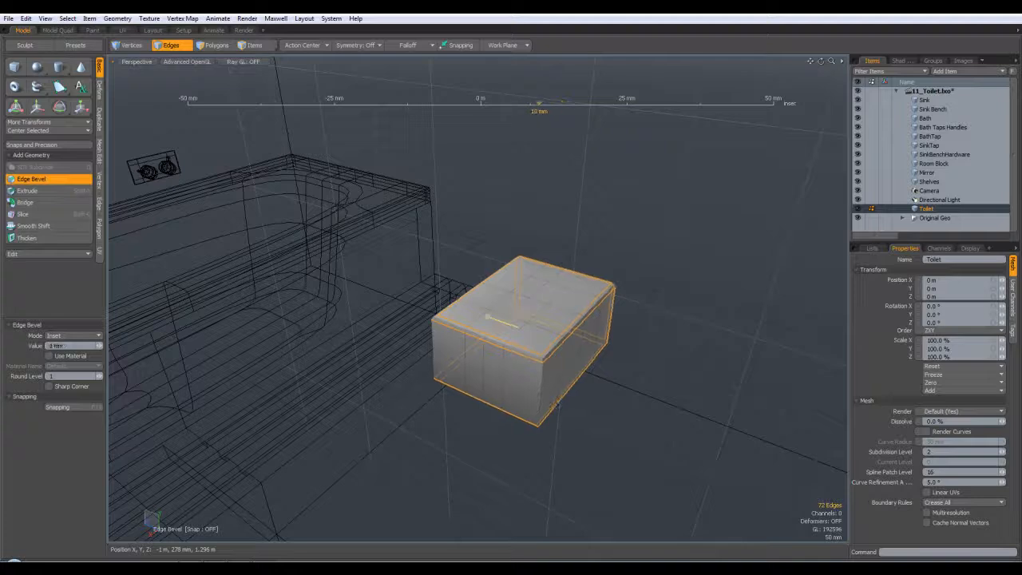
{"action": "key", "text": "space"}
{"action": "left_click", "coordinate": [664, 410]}
{"action": "key", "text": "Tab"}
{"action": "mouse_move", "coordinate": [664, 410]}
{"action": "left_mouse_down", "text": "alt"}
{"action": "mouse_move", "coordinate": [648, 342]}
{"action": "mouse_move", "coordinate": [605, 289]}
{"action": "mouse_move", "coordinate": [543, 304]}
{"action": "mouse_move", "coordinate": [646, 383]}
{"action": "mouse_move", "coordinate": [648, 403]}
{"action": "left_mouse_up", "text": "alt"}
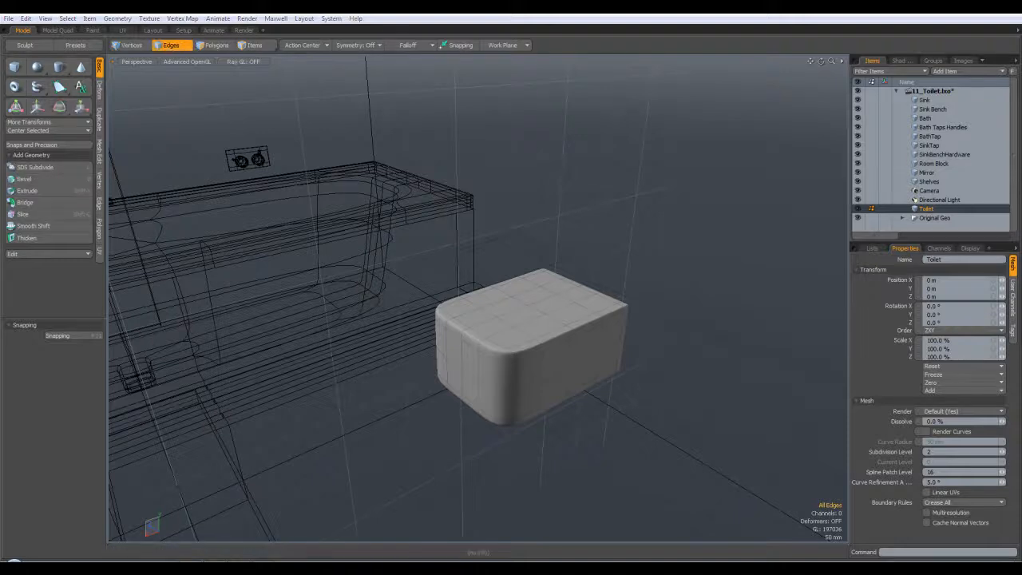
Compare the smoothed block with the toilet reference photo and save the scene.
{"action": "left_click", "coordinate": [390, 565]}
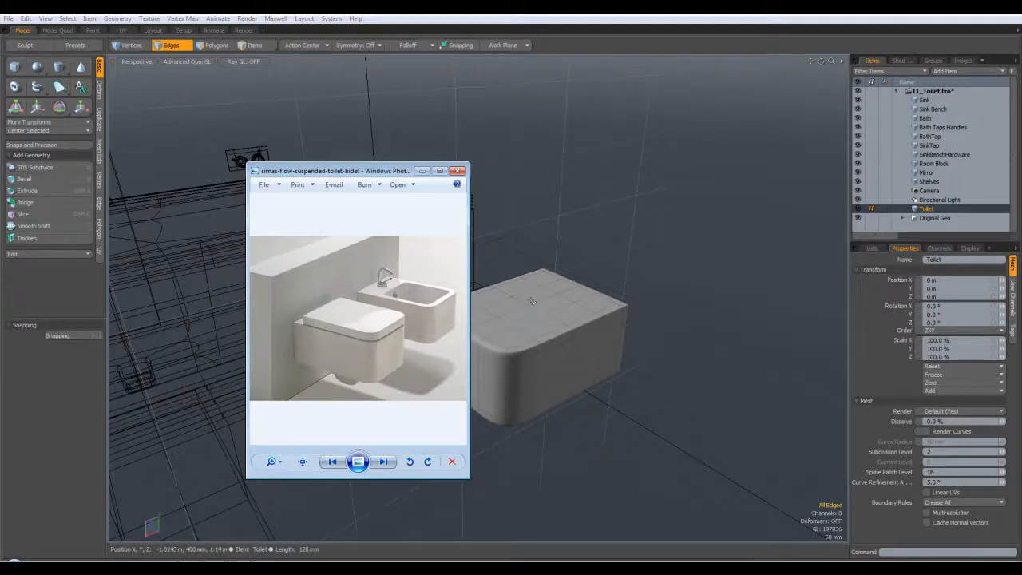
{"action": "left_click", "coordinate": [422, 171]}
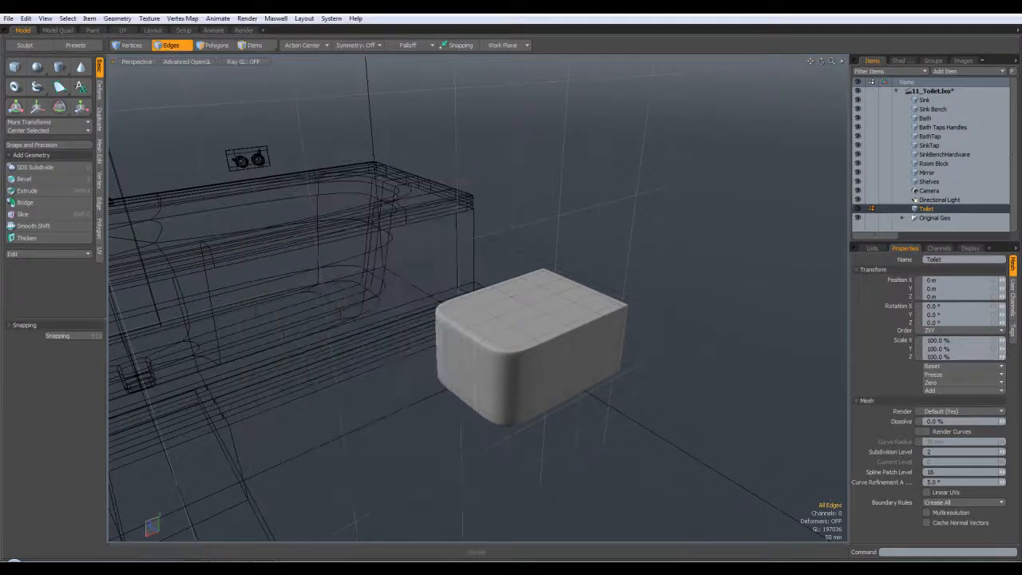
{"action": "left_click", "coordinate": [8, 18]}
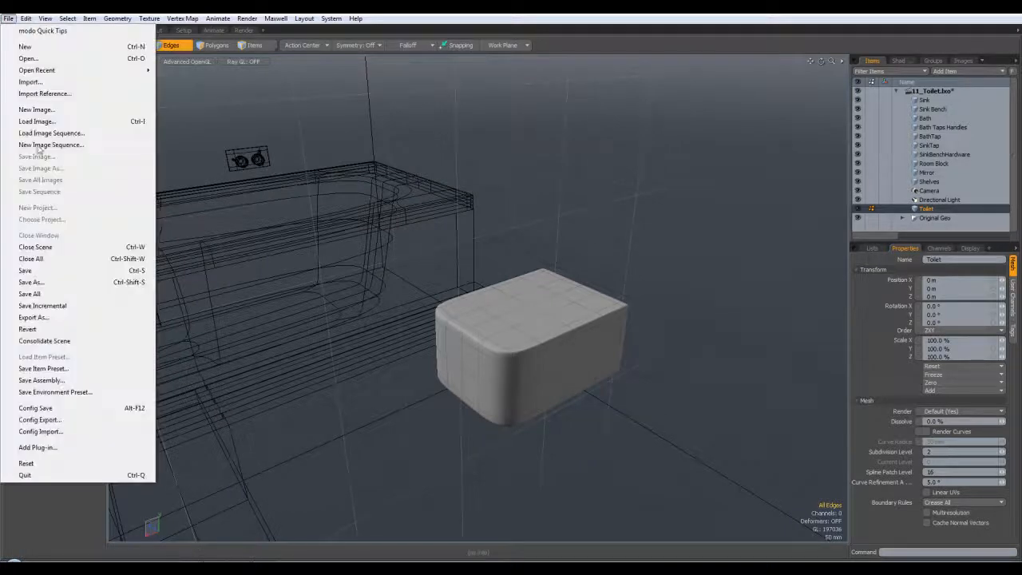
{"action": "left_click", "coordinate": [41, 274]}
Inspect the block from several angles with subdivision smoothing on and off, and compare its lid area with the reference photo.
{"action": "left_click_drag", "start_coordinate": [506, 338], "coordinate": [582, 274], "text": "alt"}
{"action": "key", "text": "Tab"}
{"action": "key", "text": "Tab"}
{"action": "key", "text": "Tab"}
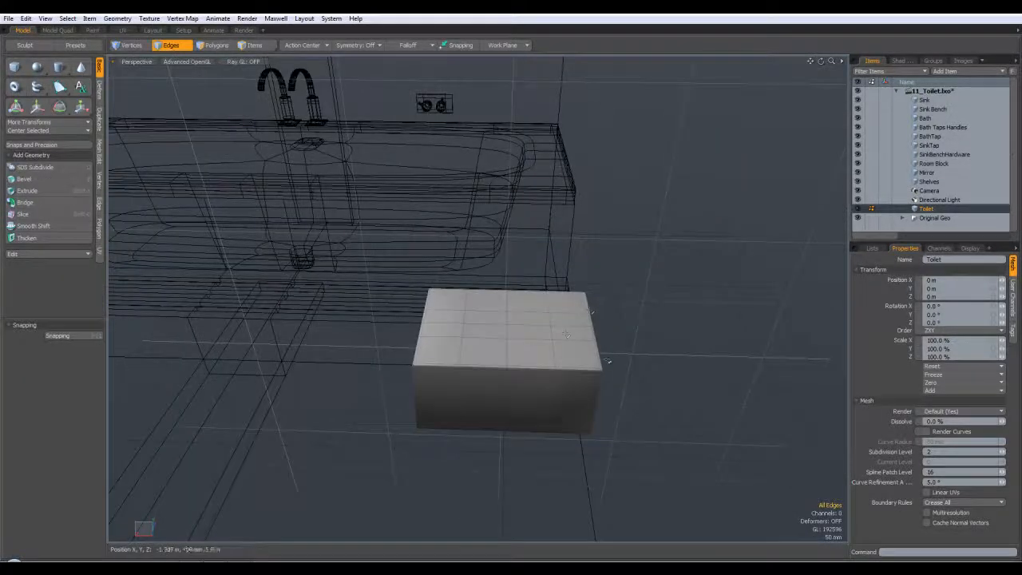
{"action": "left_click_drag", "start_coordinate": [579, 247], "coordinate": [564, 342], "text": "alt"}
{"action": "key", "text": "Tab"}
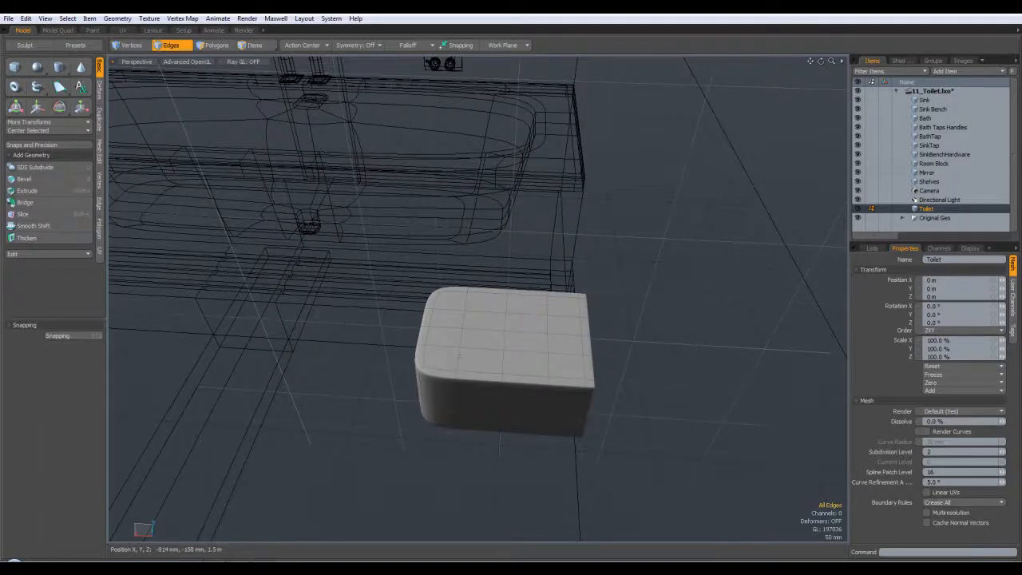
{"action": "key", "text": "Tab"}
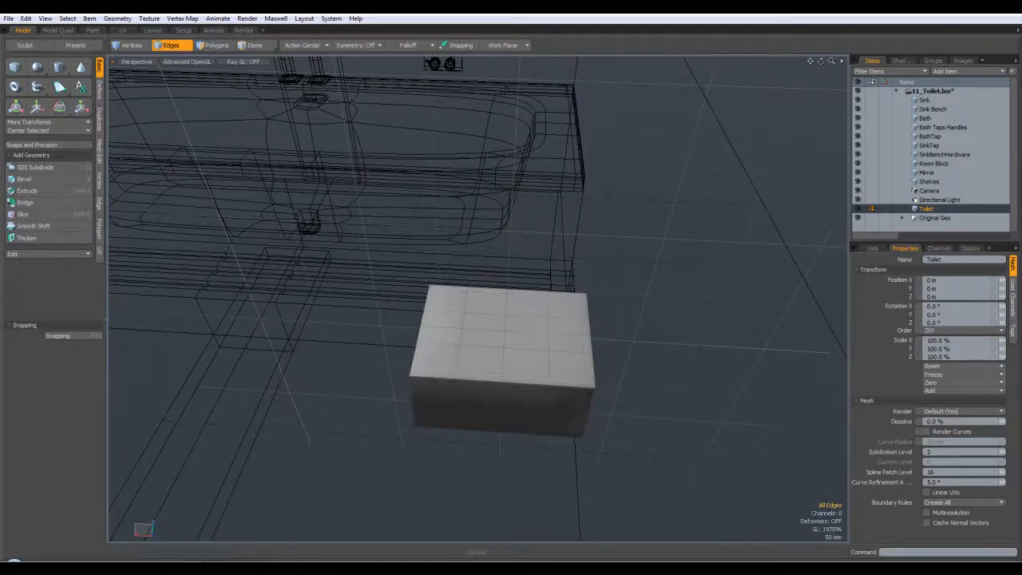
{"action": "key", "text": "alt+Tab"}
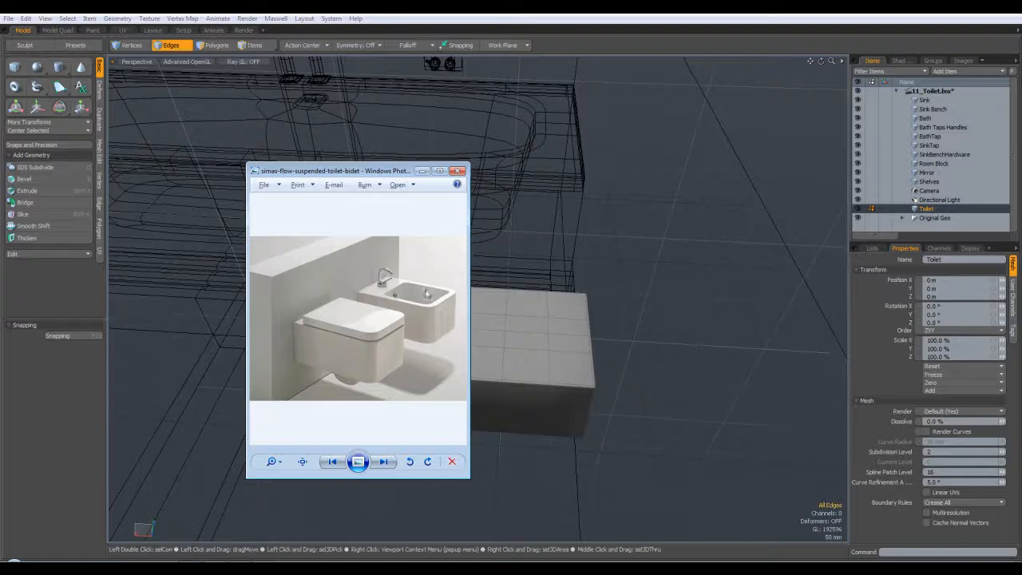
{"action": "left_click", "coordinate": [467, 24]}
{"action": "left_click_drag", "start_coordinate": [551, 210], "coordinate": [541, 247], "text": "alt"}
{"action": "left_click_drag", "start_coordinate": [561, 284], "coordinate": [606, 364], "text": "alt"}
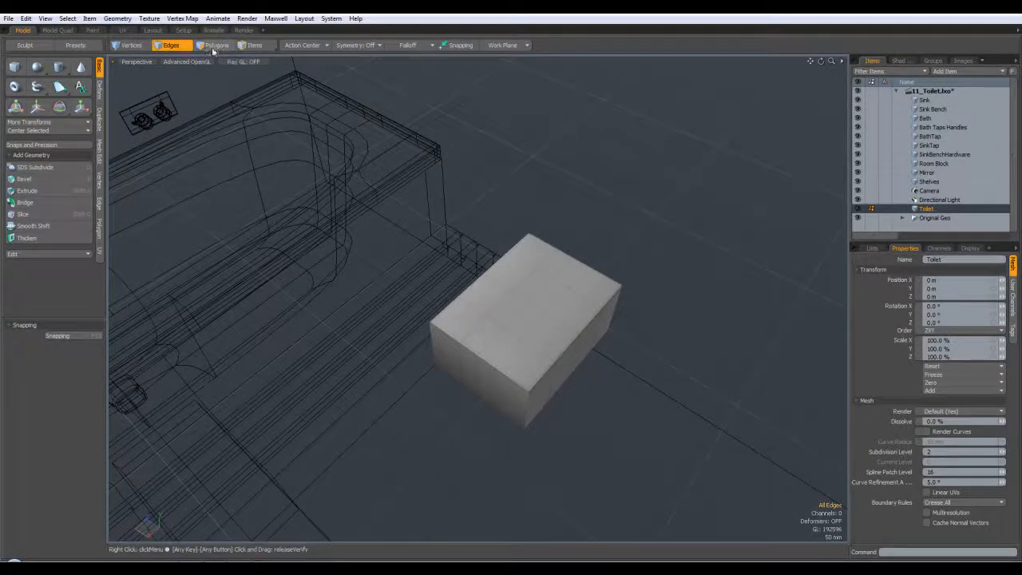
{"action": "left_click_drag", "start_coordinate": [607, 263], "coordinate": [690, 338], "text": "alt"}
{"action": "key", "text": "Tab"}
{"action": "key", "text": "Tab"}
{"action": "left_click_drag", "start_coordinate": [599, 361], "coordinate": [568, 356], "text": "alt"}
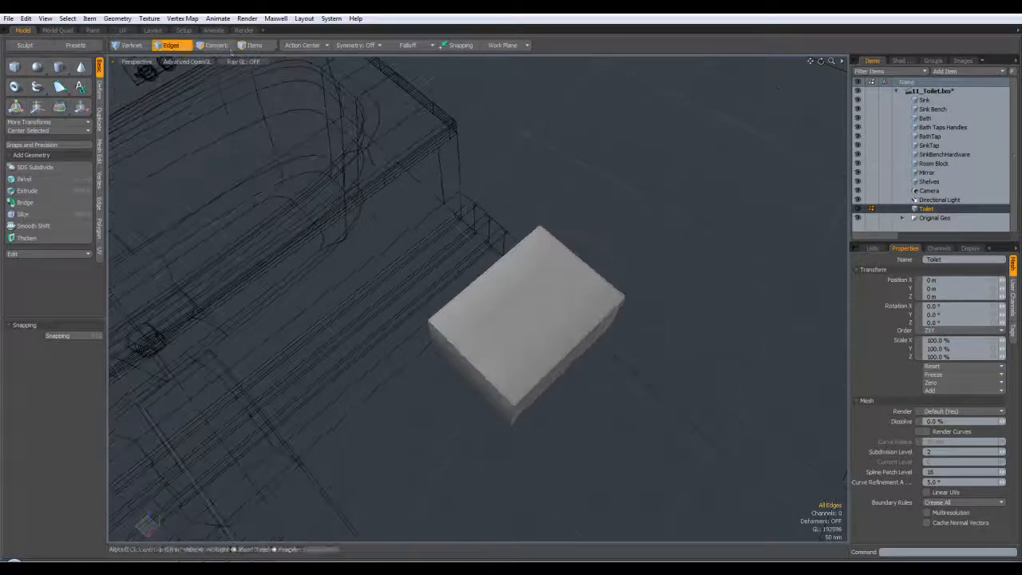
{"action": "left_click", "coordinate": [229, 47]}
{"action": "left_click_drag", "start_coordinate": [521, 294], "coordinate": [518, 340]}
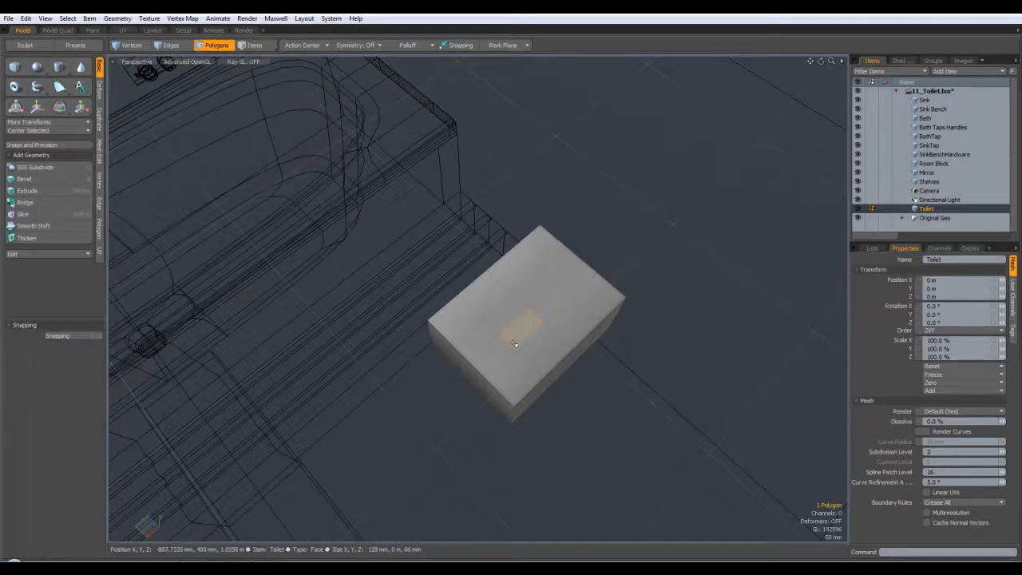
{"action": "left_click", "coordinate": [679, 413]}
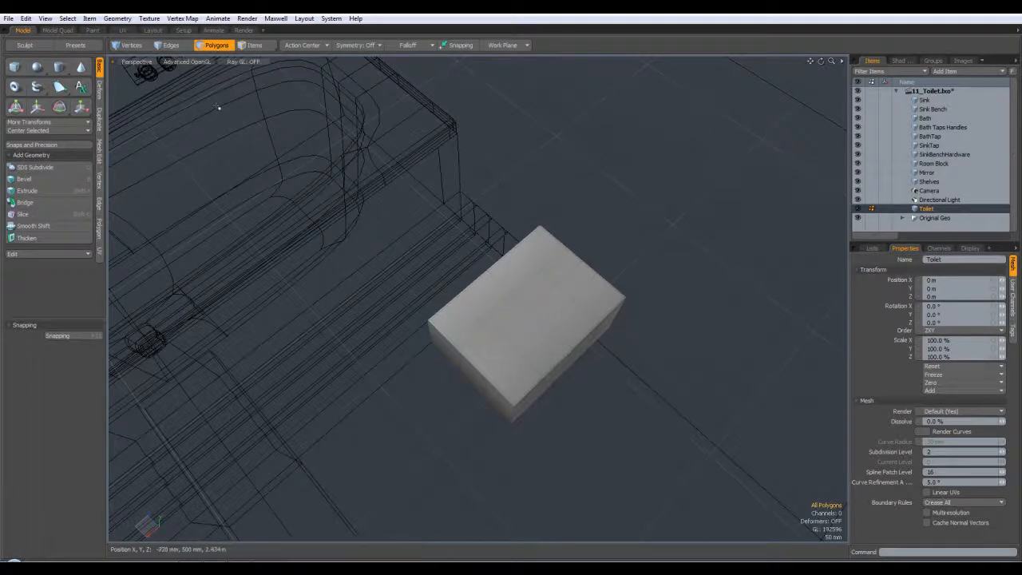
{"action": "left_click", "coordinate": [171, 45]}
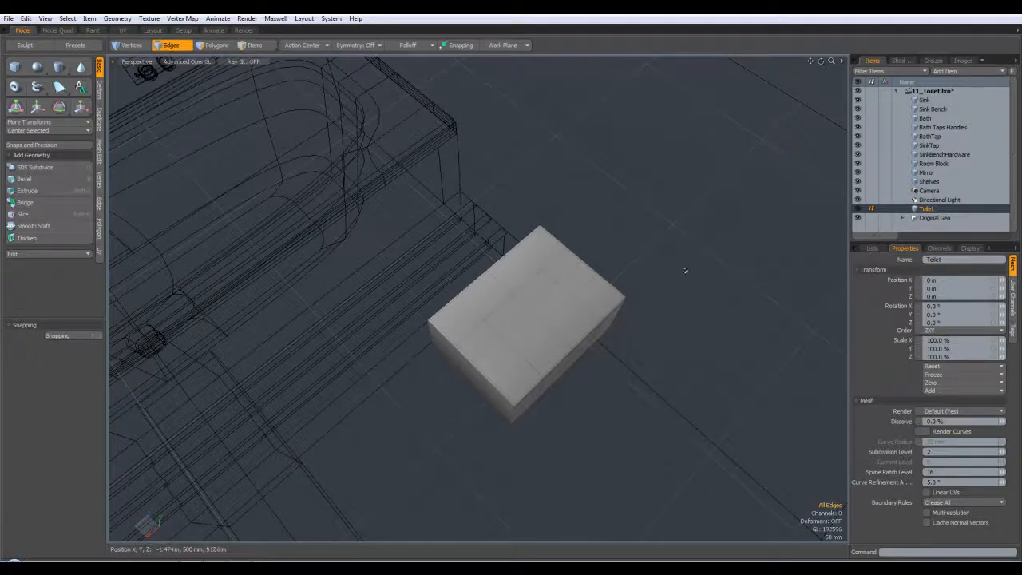
Slice new edges across one front corner of the block's top face at about 50% to cut off the lid outline's corner.
{"action": "left_click_drag", "start_coordinate": [692, 250], "coordinate": [675, 289], "text": "alt"}
{"action": "key", "text": "alt+c"}
{"action": "left_click", "coordinate": [465, 329]}
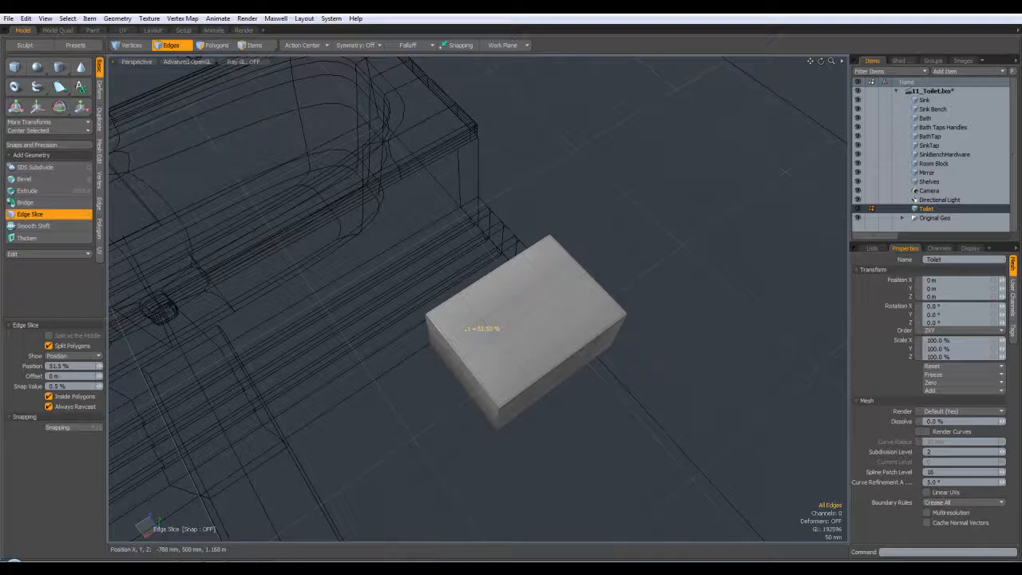
{"action": "left_click", "coordinate": [478, 344]}
{"action": "left_click", "coordinate": [478, 345]}
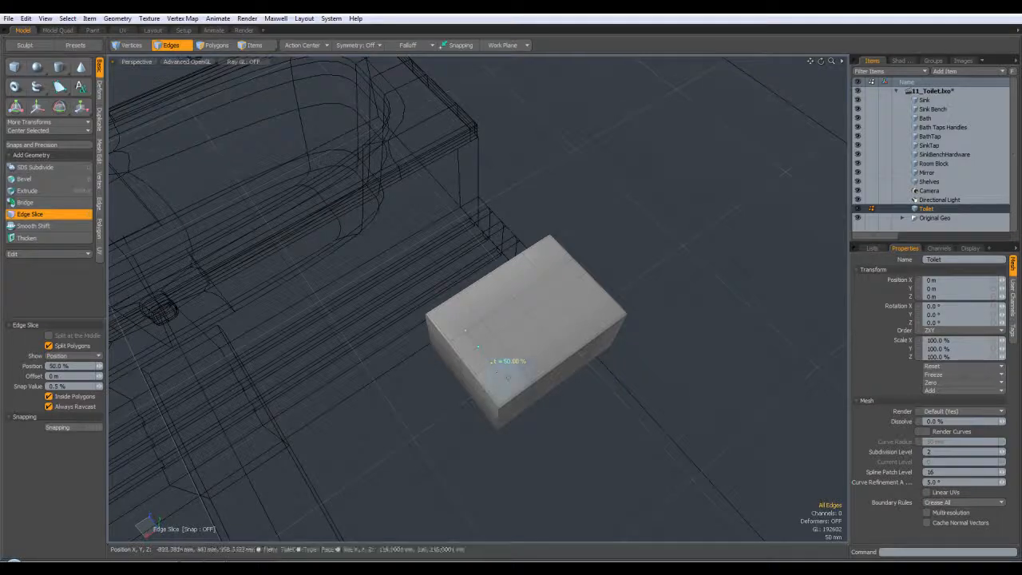
{"action": "left_click", "coordinate": [521, 367]}
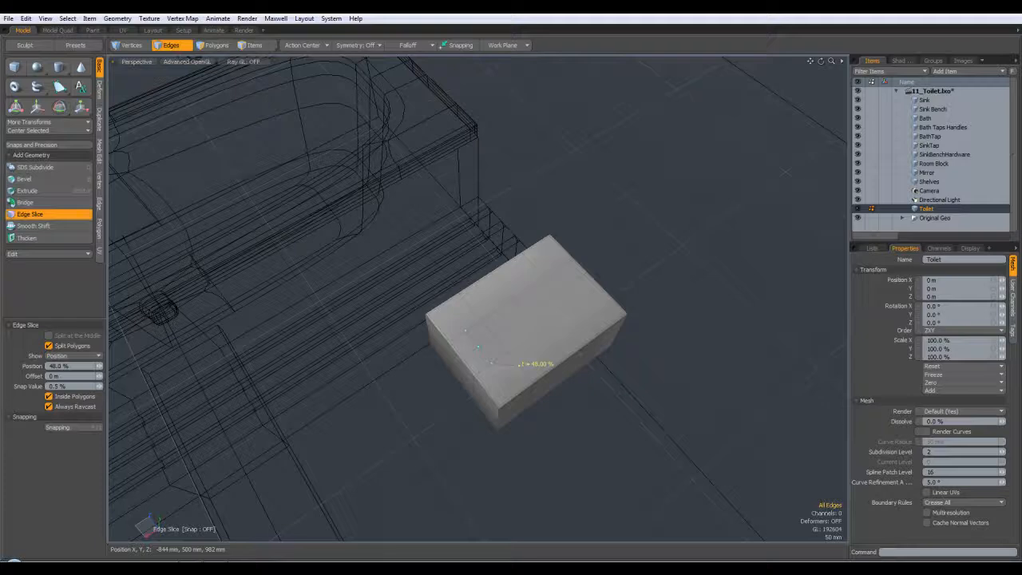
{"action": "left_click", "coordinate": [520, 366]}
{"action": "key", "text": "space"}
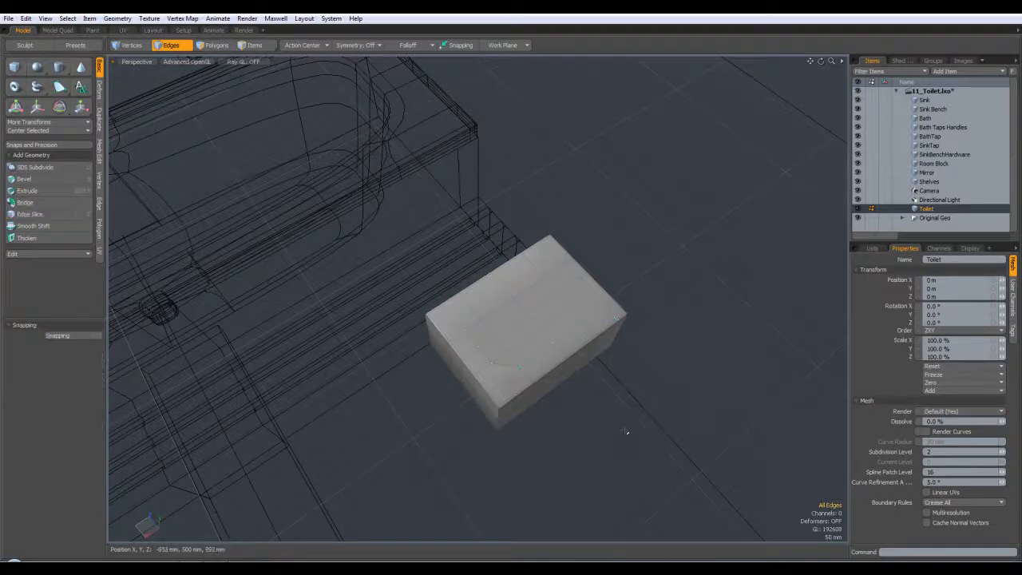
Slice matching edges across the other front corner of the top face and check the shape with subdivision smoothing.
{"action": "left_click_drag", "start_coordinate": [575, 424], "coordinate": [683, 359], "text": "alt"}
{"action": "key", "text": "Tab"}
{"action": "key", "text": "Tab"}
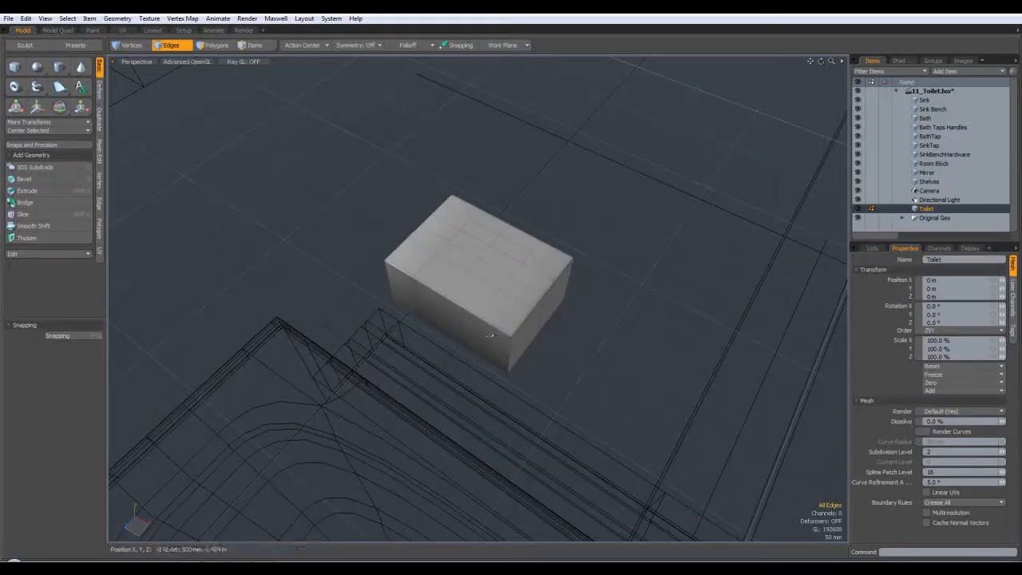
{"action": "key", "text": "c"}
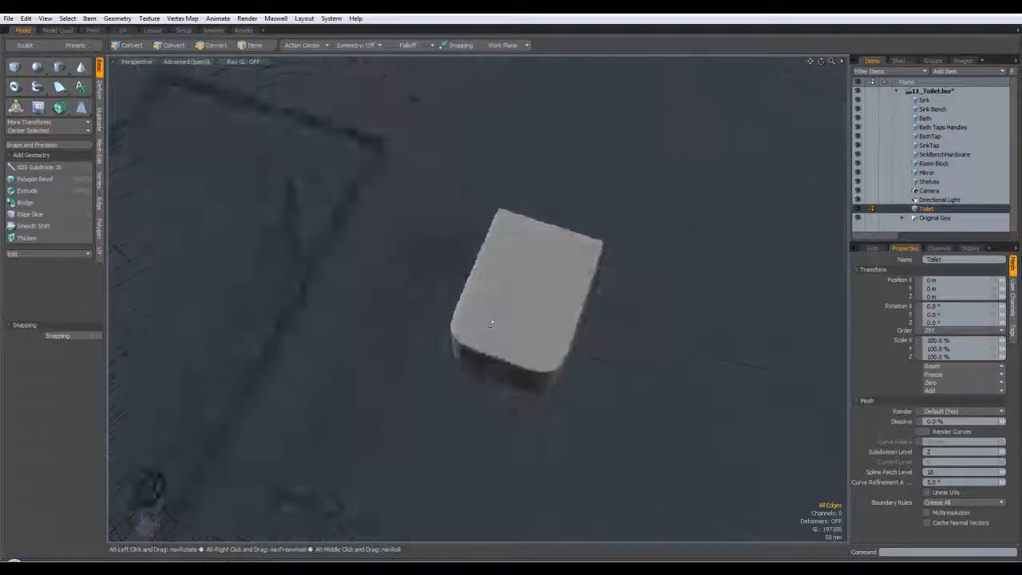
{"action": "key", "text": "2"}
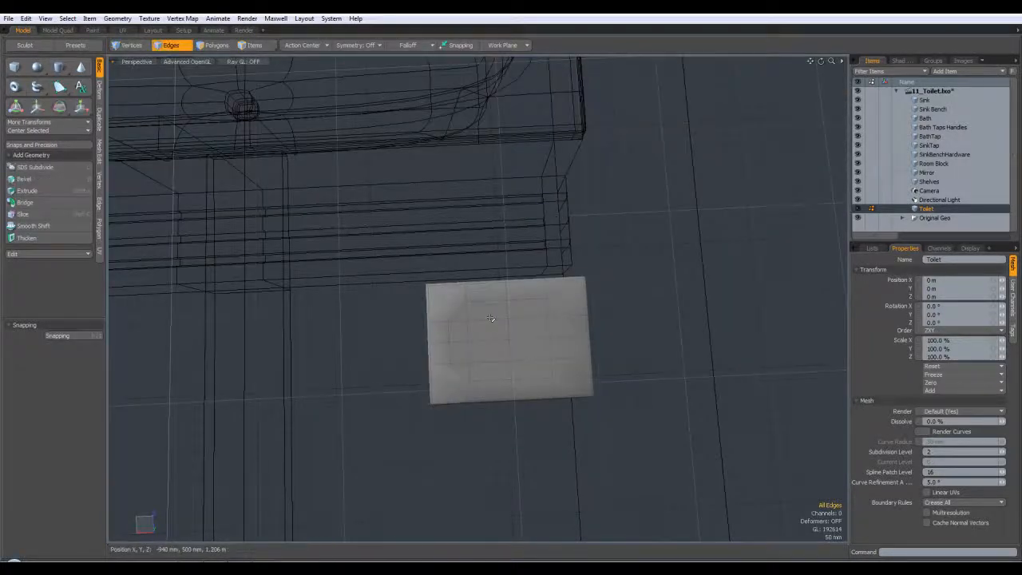
{"action": "key", "text": "Tab"}
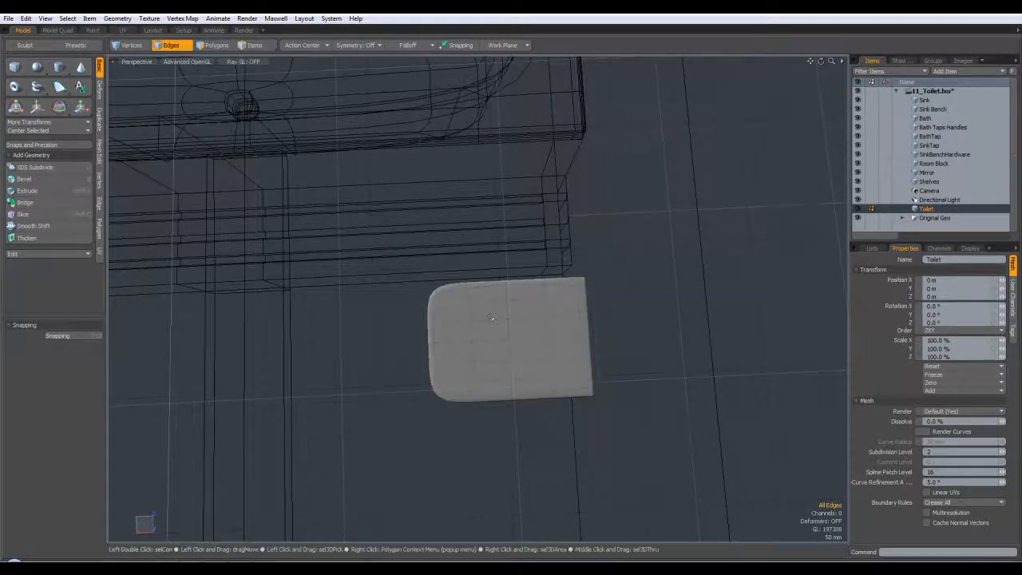
{"action": "key", "text": "Tab"}
Examine the lid area by selecting the polygons inside its outline, with subdivision smoothing on and off.
{"action": "left_click_drag", "start_coordinate": [491, 318], "coordinate": [276, 107], "text": "alt"}
{"action": "left_click", "coordinate": [218, 47]}
{"action": "left_click_drag", "start_coordinate": [468, 357], "coordinate": [532, 337], "text": "alt"}
{"action": "mouse_move", "coordinate": [458, 305]}
{"action": "left_mouse_down"}
{"action": "mouse_move", "coordinate": [494, 312]}
{"action": "mouse_move", "coordinate": [507, 367]}
{"action": "mouse_move", "coordinate": [455, 369]}
{"action": "mouse_move", "coordinate": [439, 321]}
{"action": "mouse_move", "coordinate": [479, 348]}
{"action": "mouse_move", "coordinate": [672, 412]}
{"action": "mouse_move", "coordinate": [684, 406]}
{"action": "mouse_move", "coordinate": [675, 384]}
{"action": "mouse_move", "coordinate": [675, 402]}
{"action": "mouse_move", "coordinate": [582, 363]}
{"action": "left_mouse_up"}
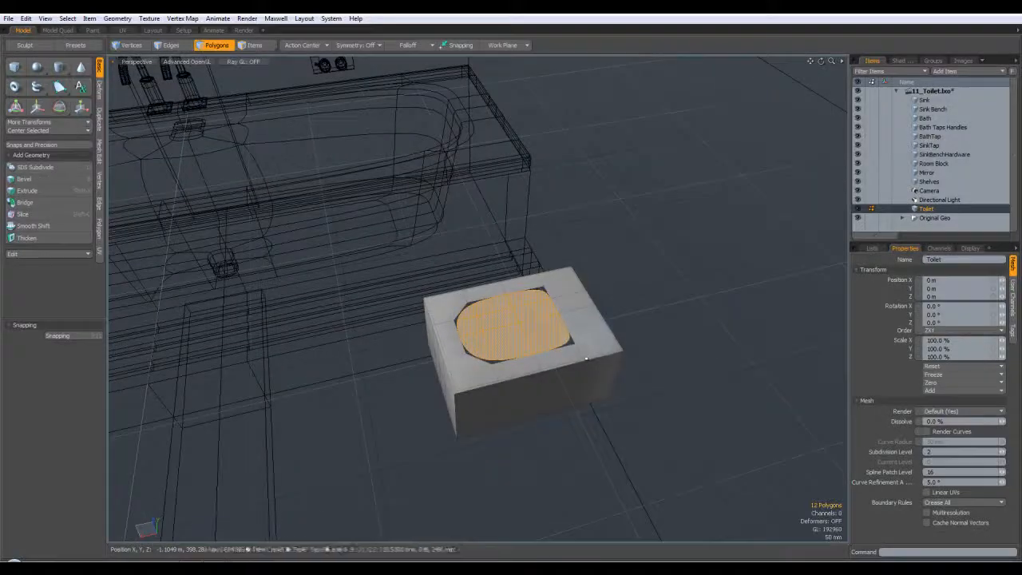
{"action": "key", "text": "Tab"}
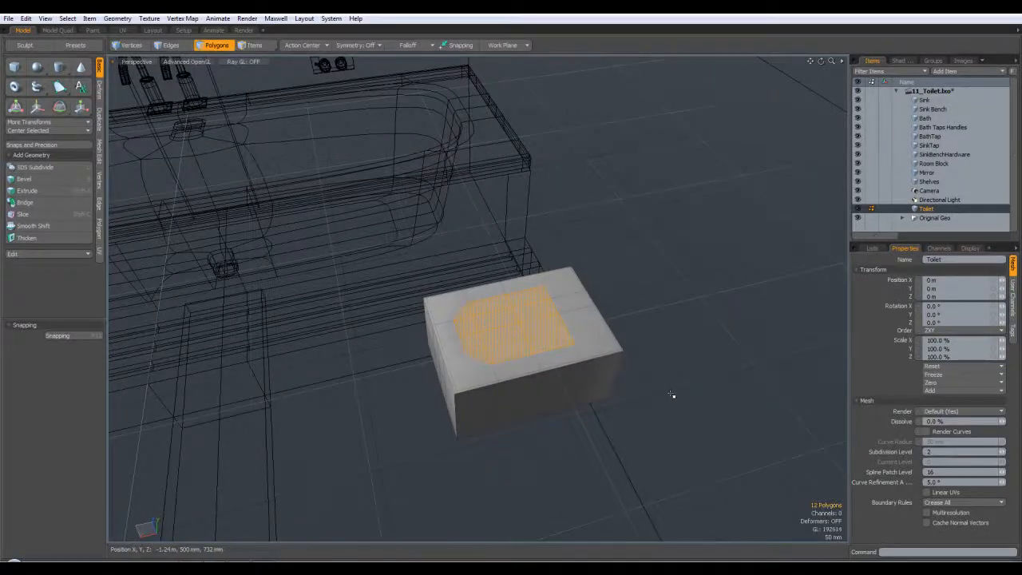
{"action": "left_click", "coordinate": [669, 397]}
{"action": "key", "text": "Tab"}
{"action": "key", "text": "Tab"}
{"action": "left_click_drag", "start_coordinate": [639, 309], "coordinate": [434, 142], "text": "alt"}
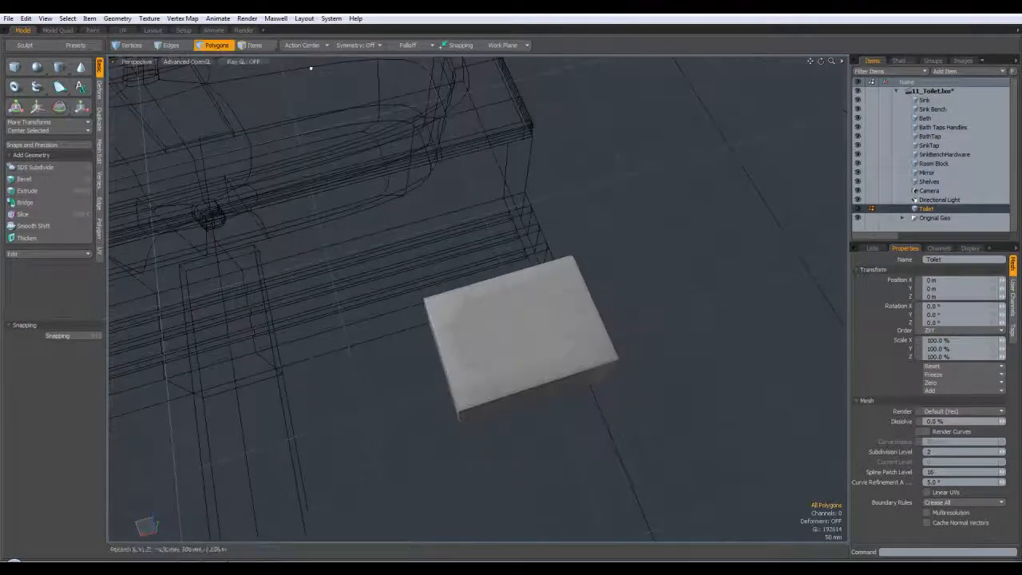
Scale the lid outline edges to 114% in X and 121% in Z, then compare the smoothed block with the reference photo.
{"action": "left_click", "coordinate": [171, 46]}
{"action": "double_click", "coordinate": [508, 370]}
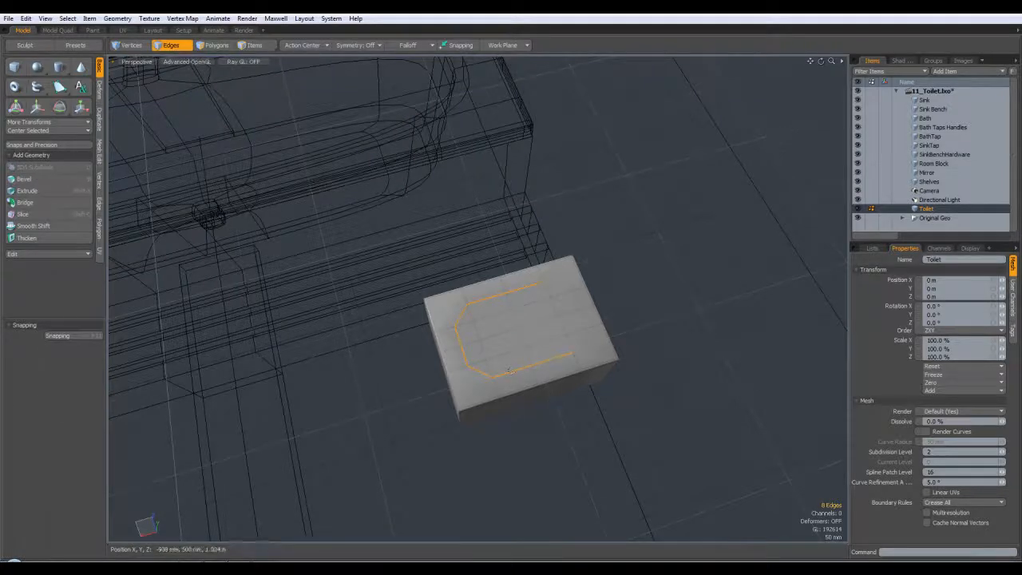
{"action": "key", "text": "r"}
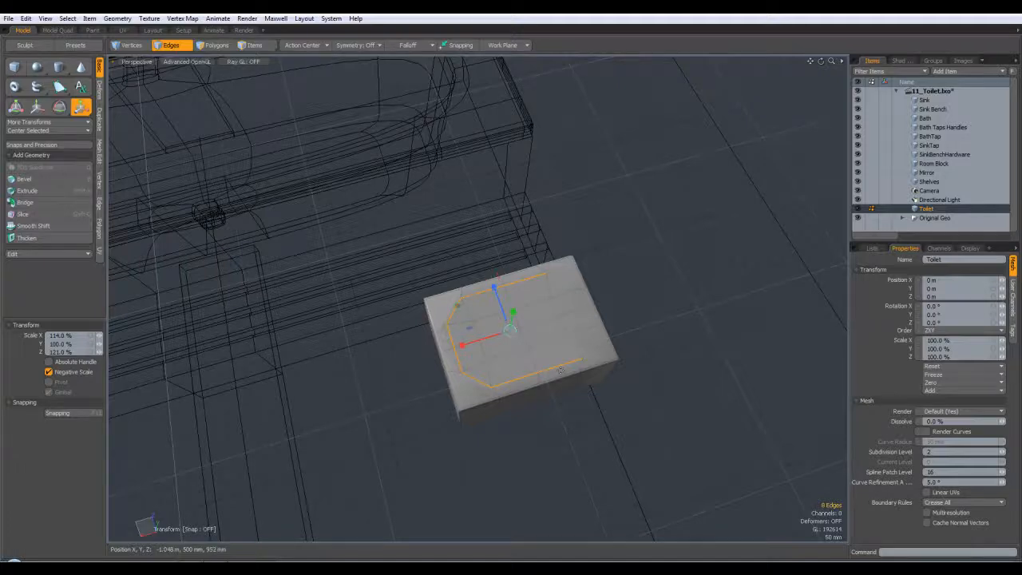
{"action": "key", "text": "space"}
{"action": "left_click", "coordinate": [686, 438]}
{"action": "key", "text": "Tab"}
{"action": "left_click_drag", "start_coordinate": [678, 442], "coordinate": [669, 401], "text": "alt"}
{"action": "left_click", "coordinate": [280, 560]}
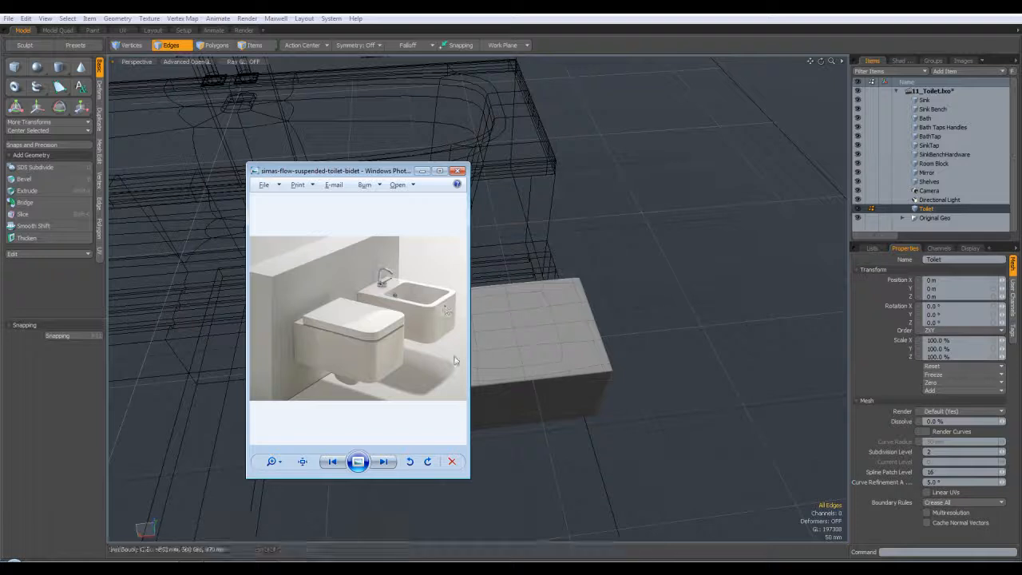
{"action": "left_click", "coordinate": [280, 561]}
{"action": "key", "text": "ctrl+z"}
Adjust the position of the diagonal edges at the lid outline's front corners.
{"action": "left_click_drag", "start_coordinate": [540, 343], "coordinate": [521, 384], "text": "alt"}
{"action": "key", "text": "2"}
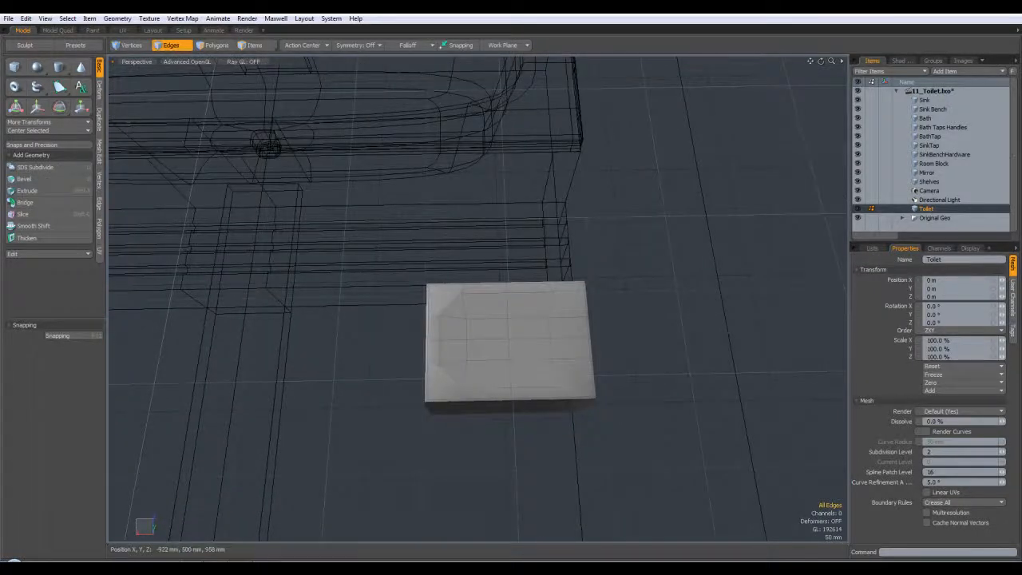
{"action": "left_click", "coordinate": [447, 377]}
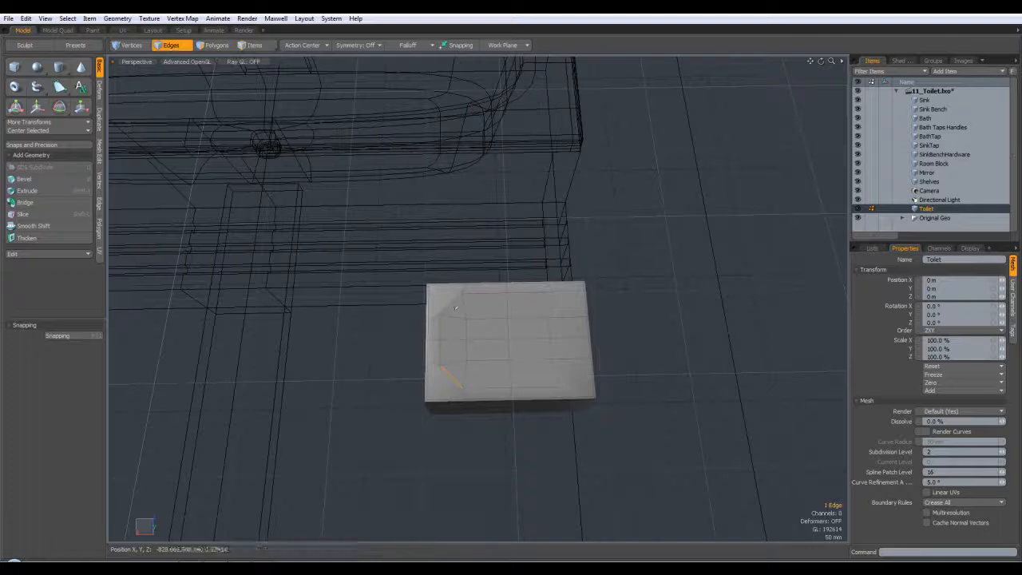
{"action": "key", "text": "w"}
{"action": "mouse_move", "coordinate": [411, 269]}
{"action": "left_mouse_down"}
{"action": "mouse_move", "coordinate": [392, 254]}
{"action": "mouse_move", "coordinate": [415, 279]}
{"action": "left_mouse_up"}
{"action": "key", "text": "Escape"}
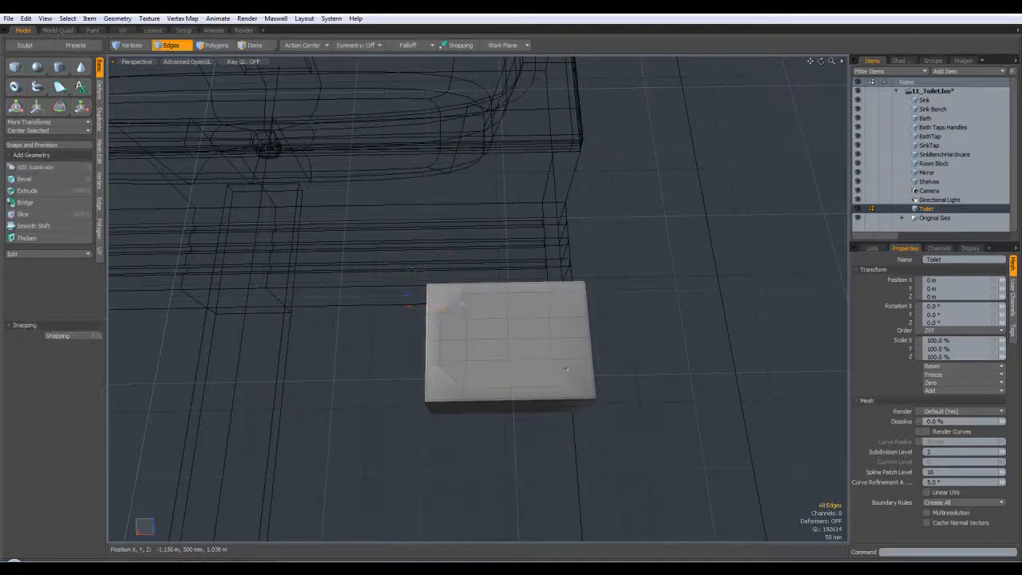
Move the two middle edges at the lid area's wall end by -22 mm in X.
{"action": "left_click", "coordinate": [552, 342]}
{"action": "key", "text": "2"}
{"action": "left_click", "coordinate": [550, 328], "text": "shift"}
{"action": "key", "text": "w"}
{"action": "left_click_drag", "start_coordinate": [524, 331], "coordinate": [527, 347]}
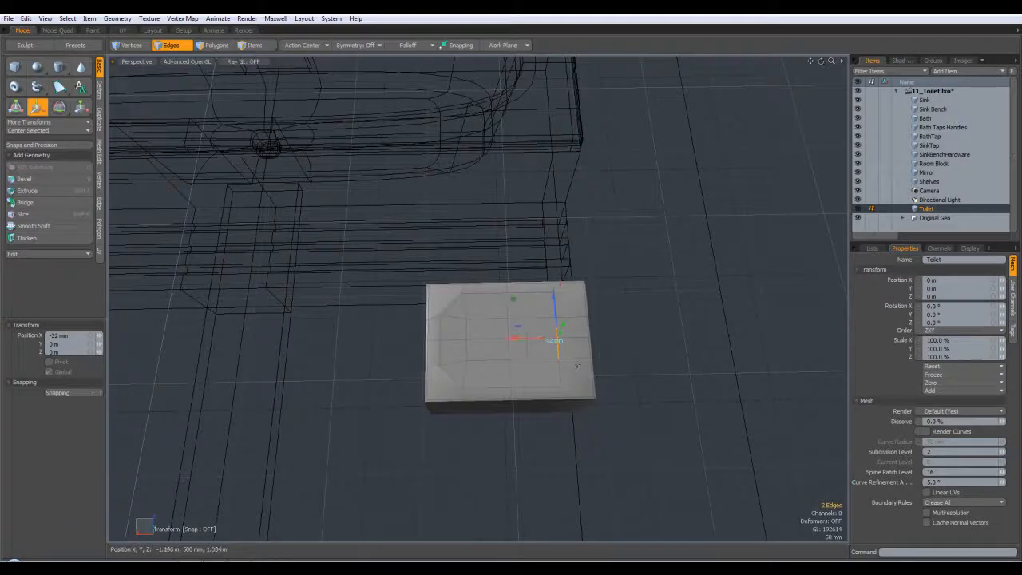
{"action": "key", "text": "q"}
{"action": "left_click", "coordinate": [662, 385]}
Select the lid outline's side, corner and front edges and scale them to 107% in X and 109% in Z.
{"action": "left_click_drag", "start_coordinate": [628, 352], "coordinate": [505, 345], "text": "alt"}
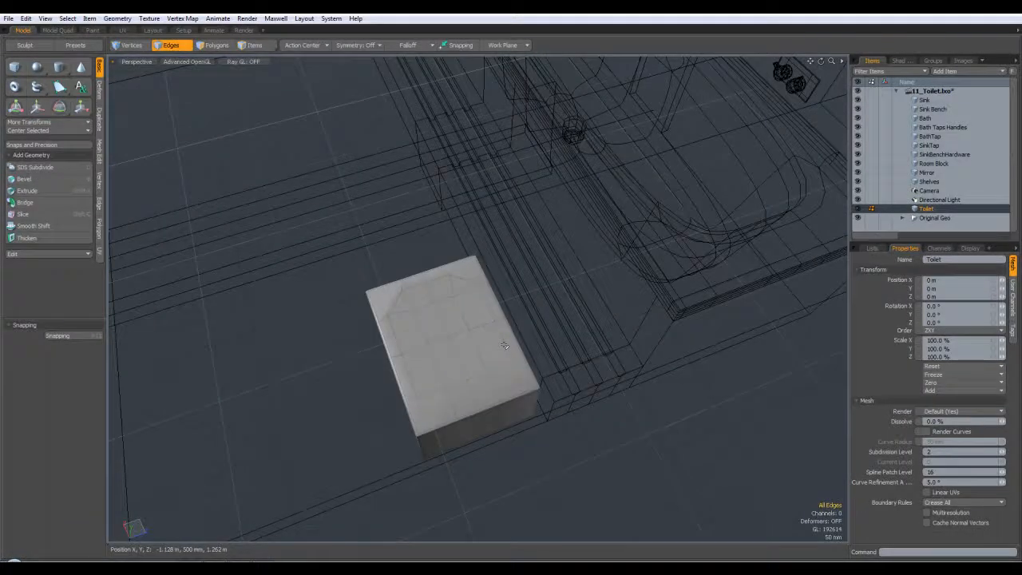
{"action": "left_click", "coordinate": [503, 340]}
{"action": "left_click", "coordinate": [486, 300], "text": "shift"}
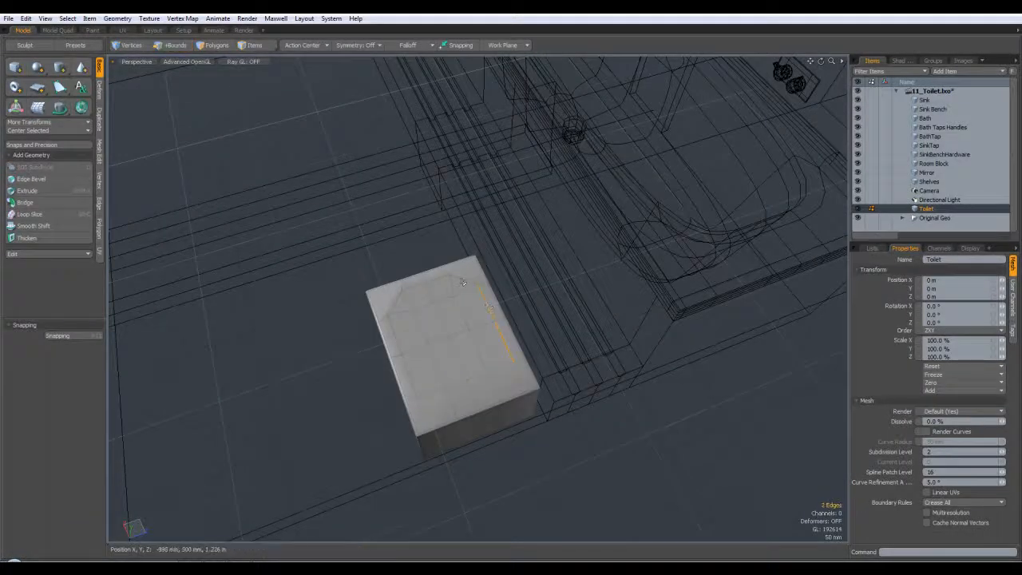
{"action": "left_click", "coordinate": [429, 281], "text": "shift"}
{"action": "left_click", "coordinate": [396, 301], "text": "shift"}
{"action": "left_click", "coordinate": [414, 383], "text": "shift"}
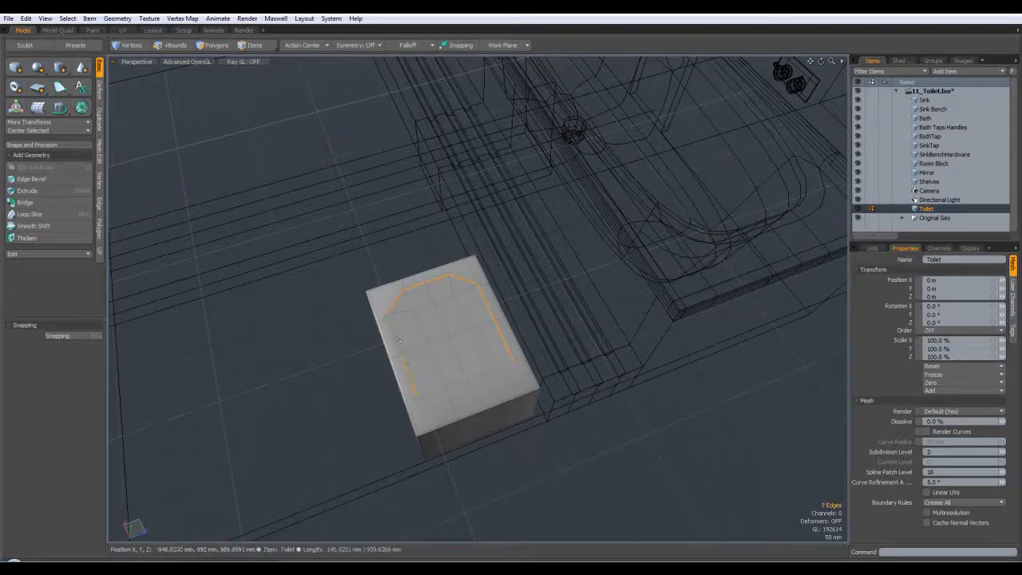
{"action": "key", "text": "r"}
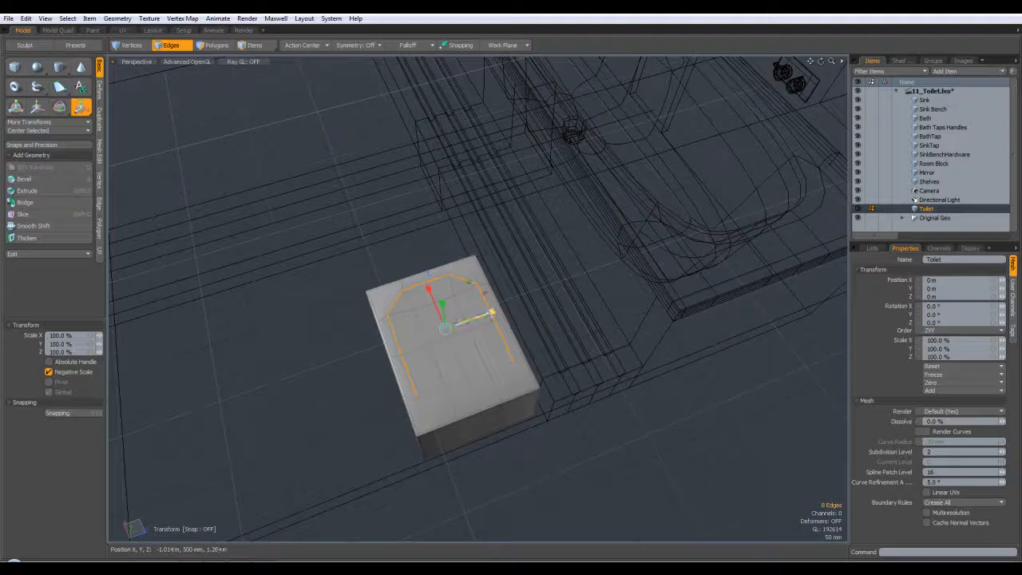
{"action": "left_click_drag", "start_coordinate": [495, 311], "coordinate": [497, 309]}
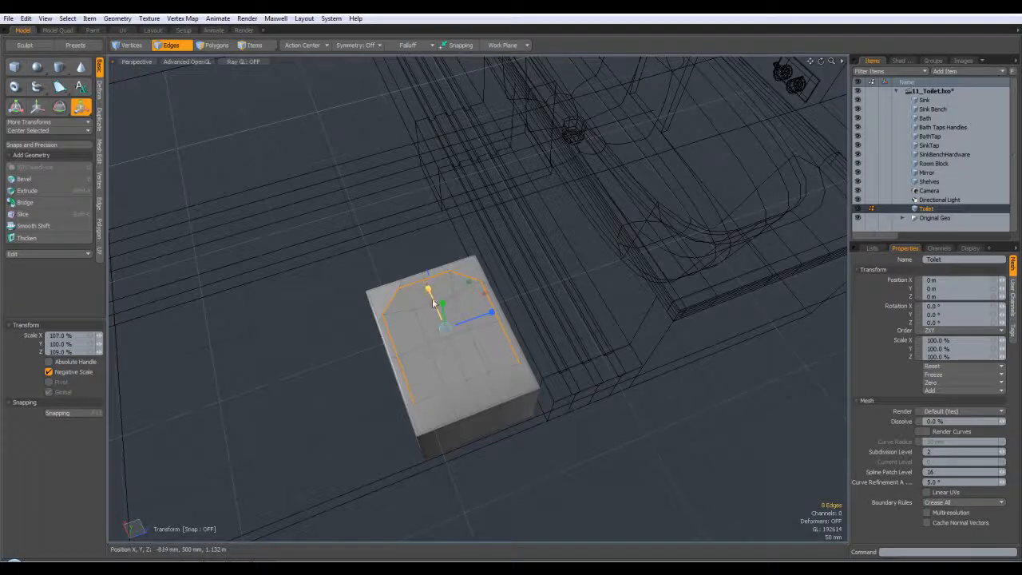
{"action": "key", "text": "q"}
{"action": "left_click", "coordinate": [546, 454]}
Straighten the edge loop running around the block near its wall end by scaling it nearly flat in X.
{"action": "left_click_drag", "start_coordinate": [546, 454], "coordinate": [583, 389], "text": "alt"}
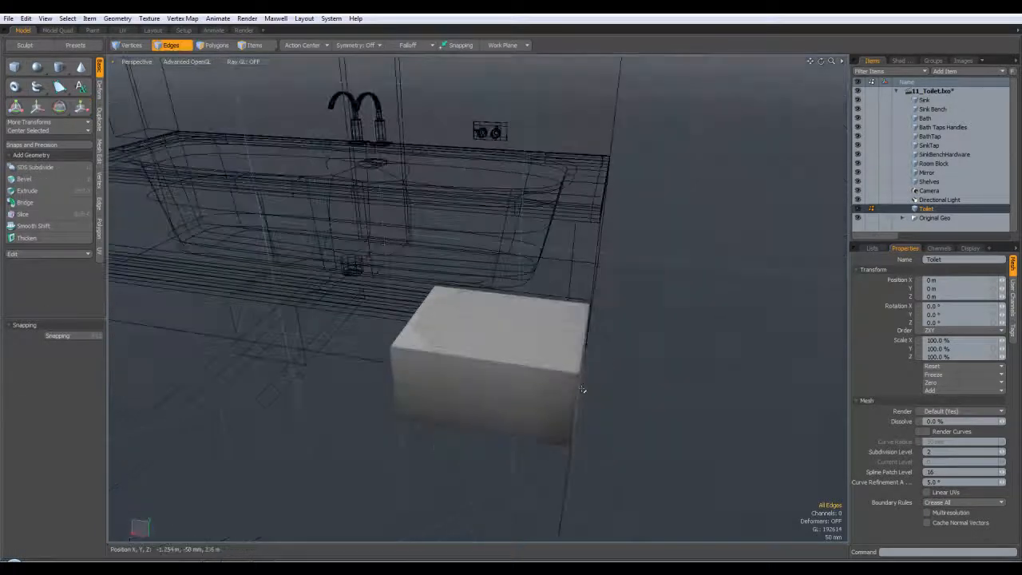
{"action": "left_click", "coordinate": [529, 385]}
{"action": "left_click_drag", "start_coordinate": [682, 424], "coordinate": [669, 445], "text": "alt"}
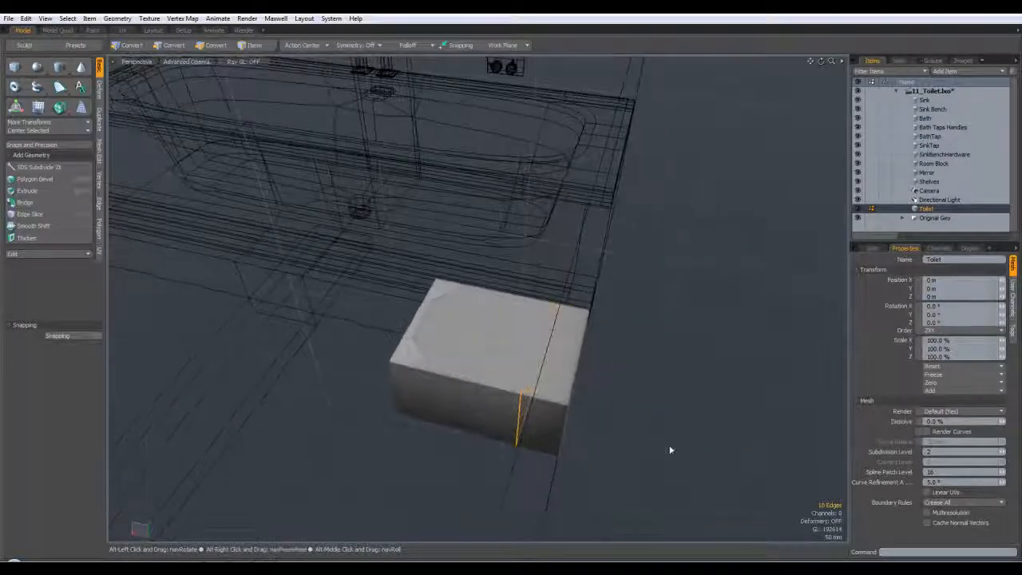
{"action": "key", "text": "y"}
{"action": "left_click_drag", "start_coordinate": [489, 363], "coordinate": [544, 373]}
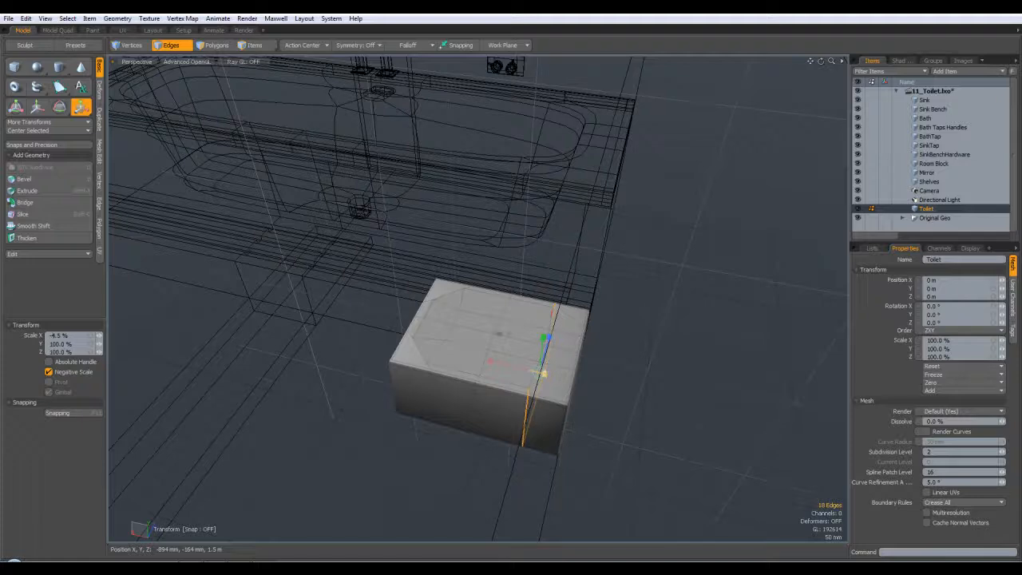
{"action": "key", "text": "q"}
{"action": "left_click", "coordinate": [669, 391]}
Move the straightened edge loop near the wall end along the block's length.
{"action": "left_click_drag", "start_coordinate": [673, 395], "coordinate": [626, 369], "text": "alt"}
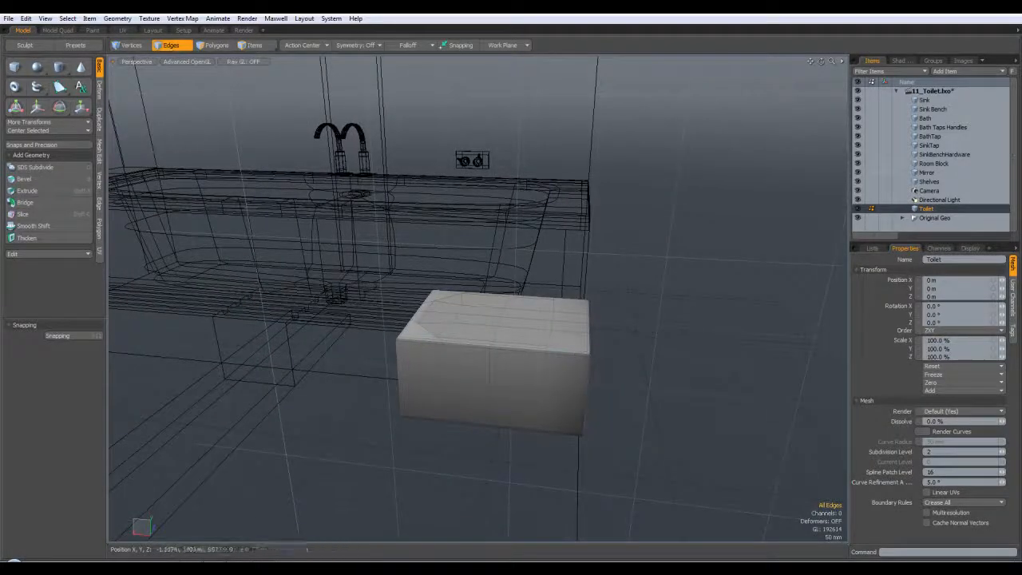
{"action": "double_click", "coordinate": [548, 369]}
{"action": "double_click", "coordinate": [547, 376]}
{"action": "key", "text": "w"}
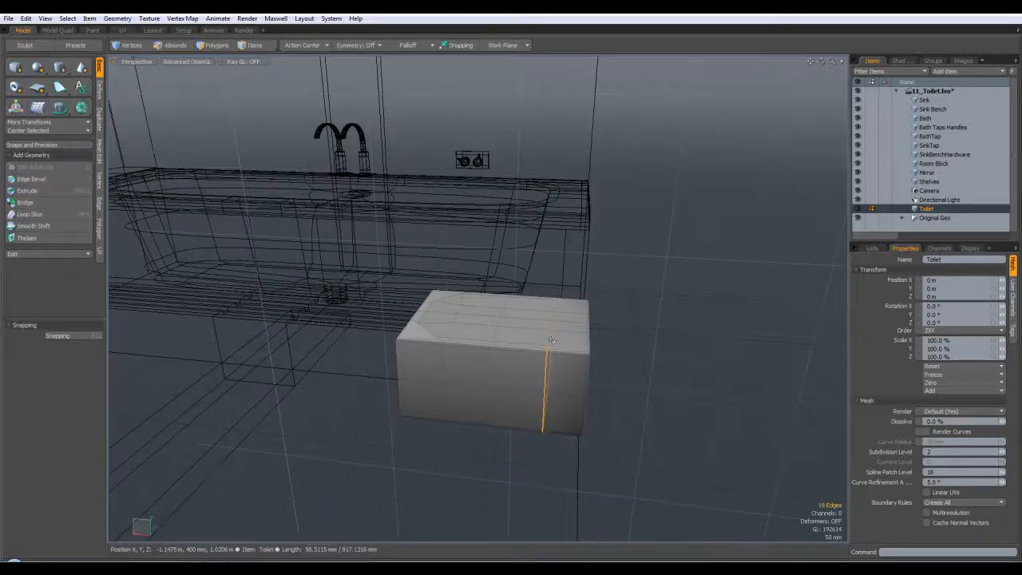
{"action": "left_click_drag", "start_coordinate": [506, 355], "coordinate": [551, 360]}
{"action": "key", "text": "q"}
{"action": "left_click", "coordinate": [645, 359]}
Compare the block's shape and lid outline with subdivision smoothing on and off.
{"action": "key", "text": "Tab"}
{"action": "left_click_drag", "start_coordinate": [645, 367], "coordinate": [608, 407], "text": "alt"}
{"action": "key", "text": "Tab"}
{"action": "key", "text": "Tab"}
{"action": "key", "text": "Tab"}
{"action": "key", "text": "Tab"}
{"action": "key", "text": "Tab"}
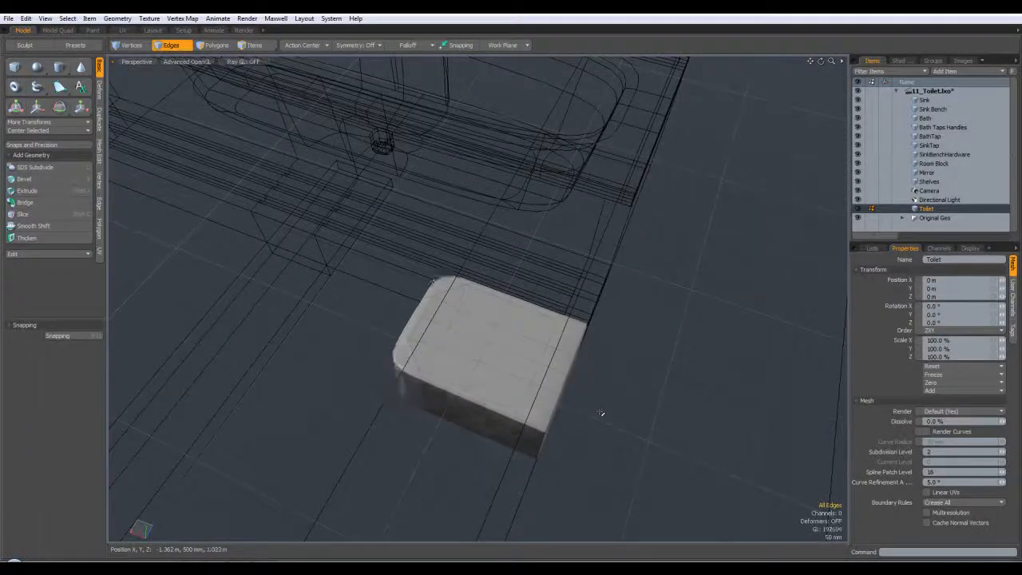
{"action": "key", "text": "Tab"}
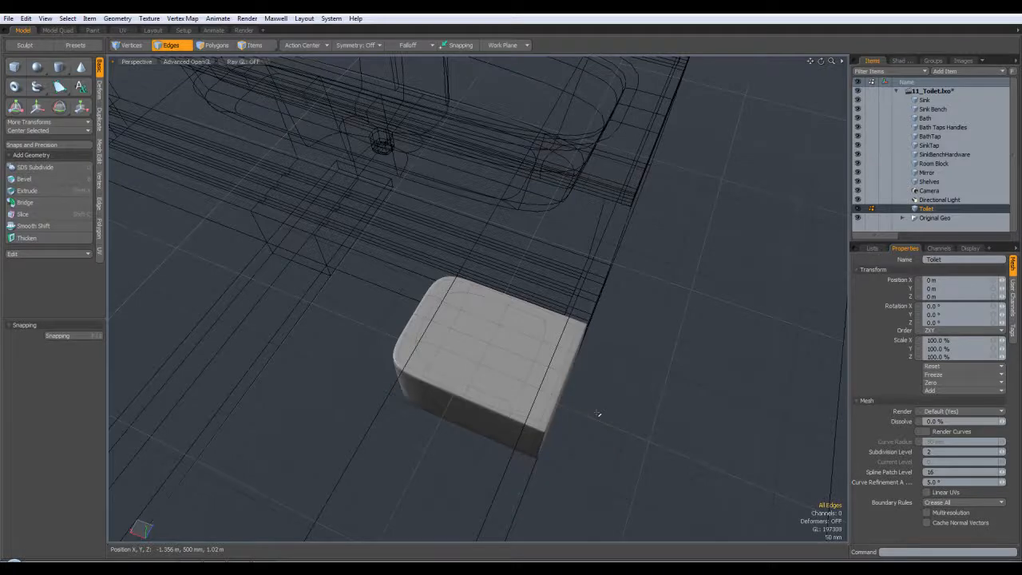
{"action": "key", "text": "Tab"}
Edge-slice from both wall-end corners of the lid outline to the block's wall edge, at 85% and 17% along it.
{"action": "left_click_drag", "start_coordinate": [597, 415], "coordinate": [594, 419], "text": "alt"}
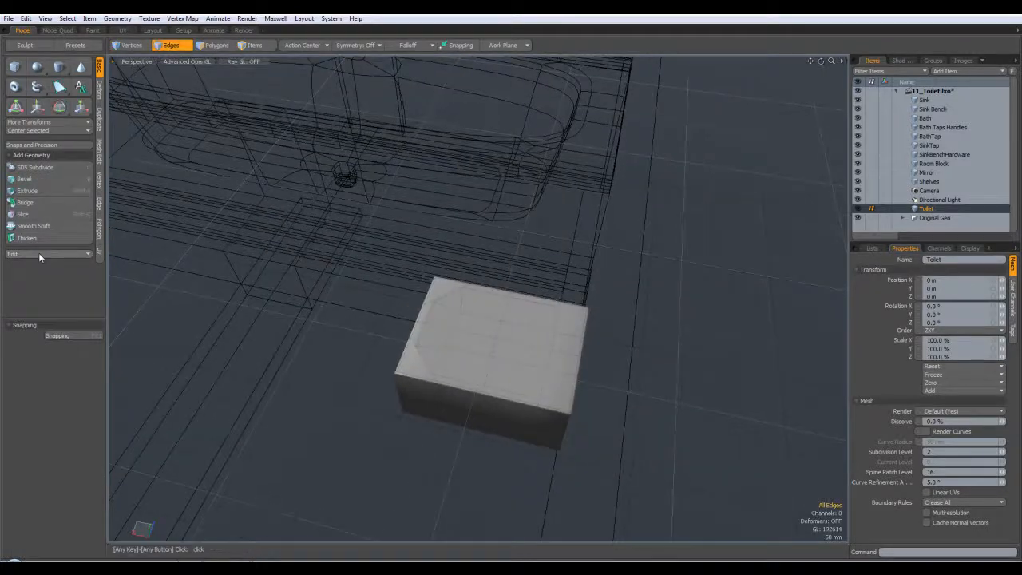
{"action": "key", "text": "c"}
{"action": "scroll", "coordinate": [566, 418], "scroll_direction": "up", "scroll_amount": 3}
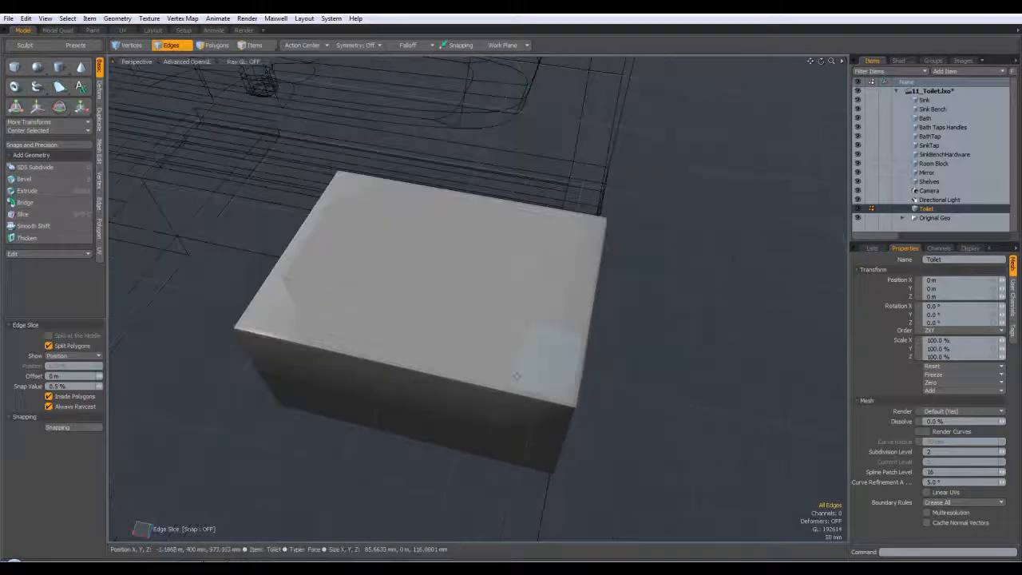
{"action": "left_click", "coordinate": [515, 375]}
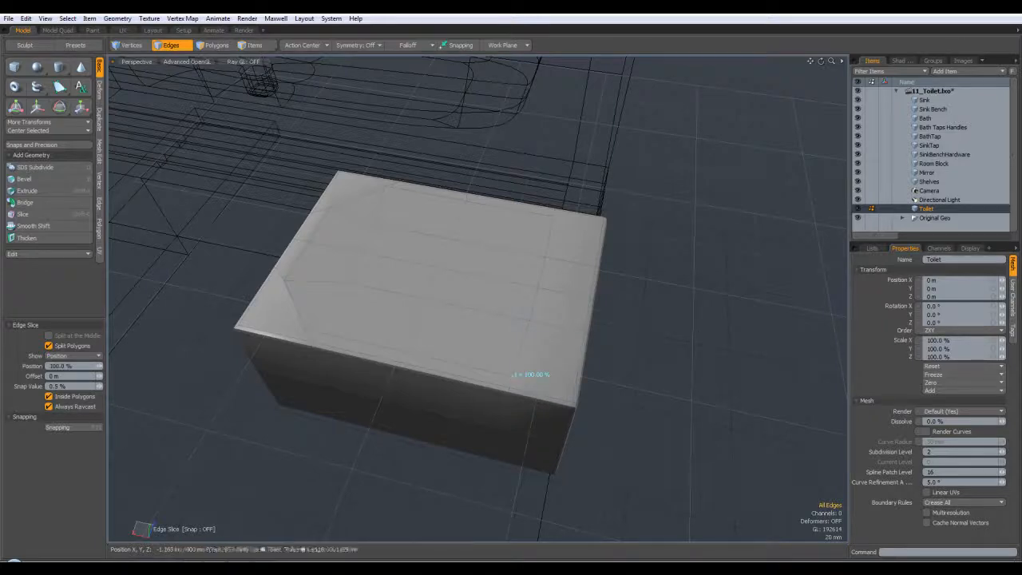
{"action": "left_click", "coordinate": [575, 392]}
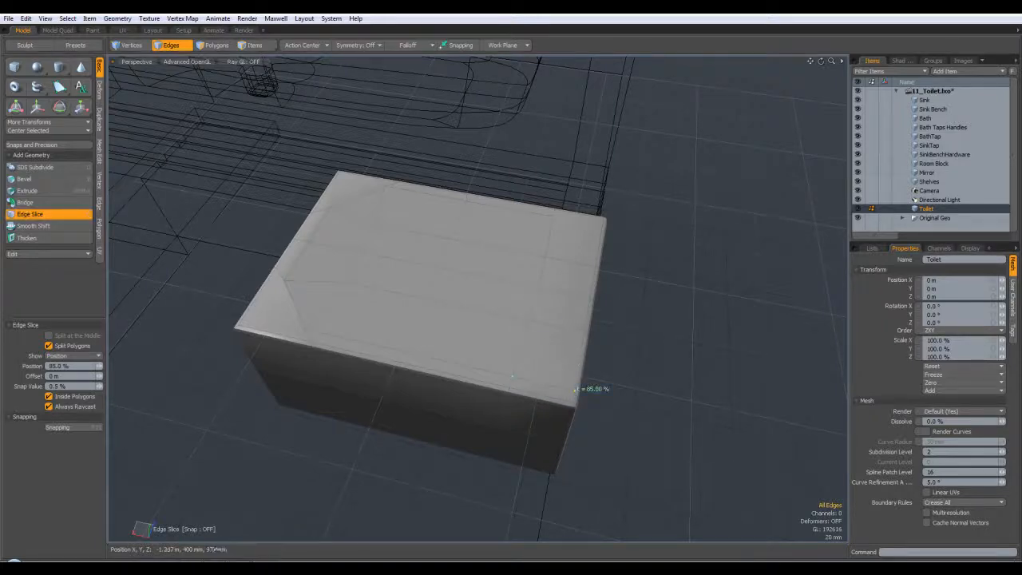
{"action": "key", "text": "q"}
{"action": "left_click", "coordinate": [46, 214], "text": "shift"}
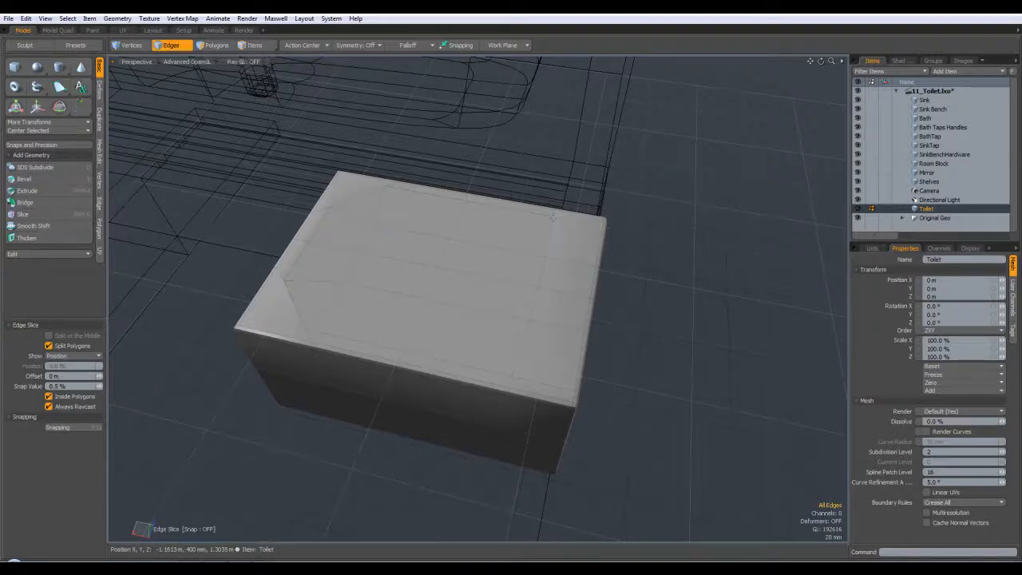
{"action": "left_click", "coordinate": [603, 224]}
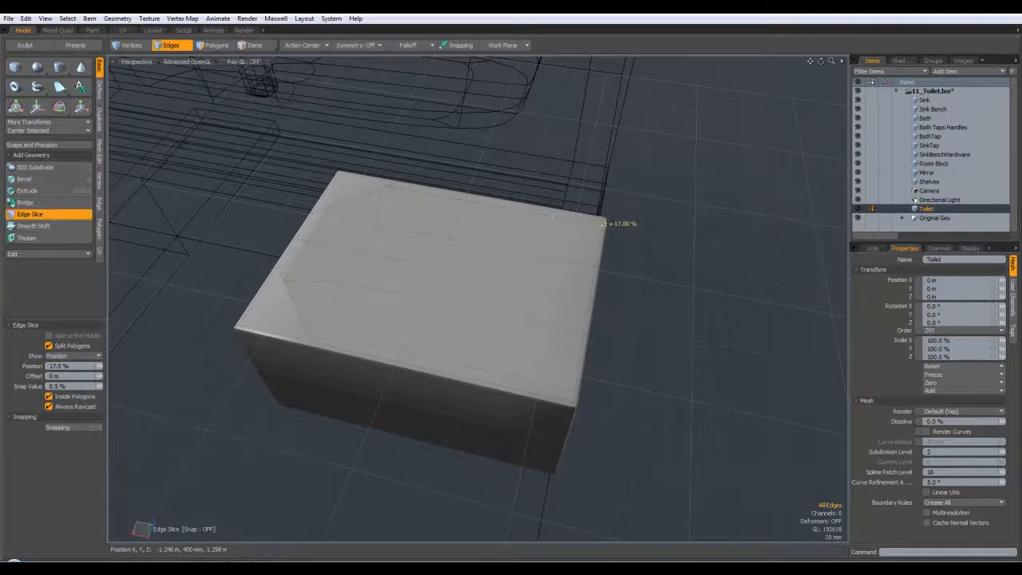
{"action": "key", "text": "q"}
Examine the block's top and the new cuts with subdivision smoothing on and off from several angles.
{"action": "key", "text": "Tab"}
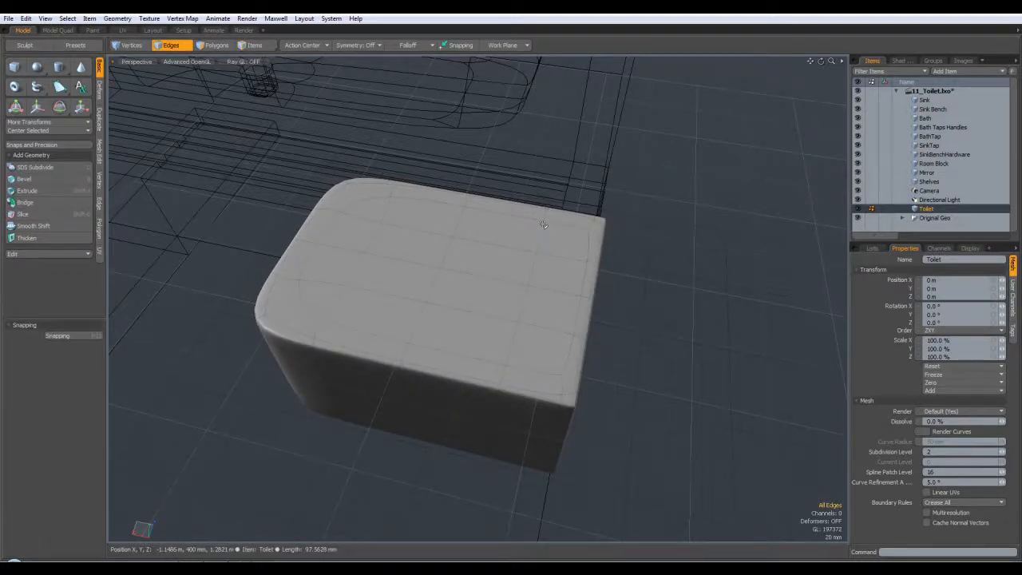
{"action": "key", "text": "Tab"}
{"action": "key", "text": "Tab"}
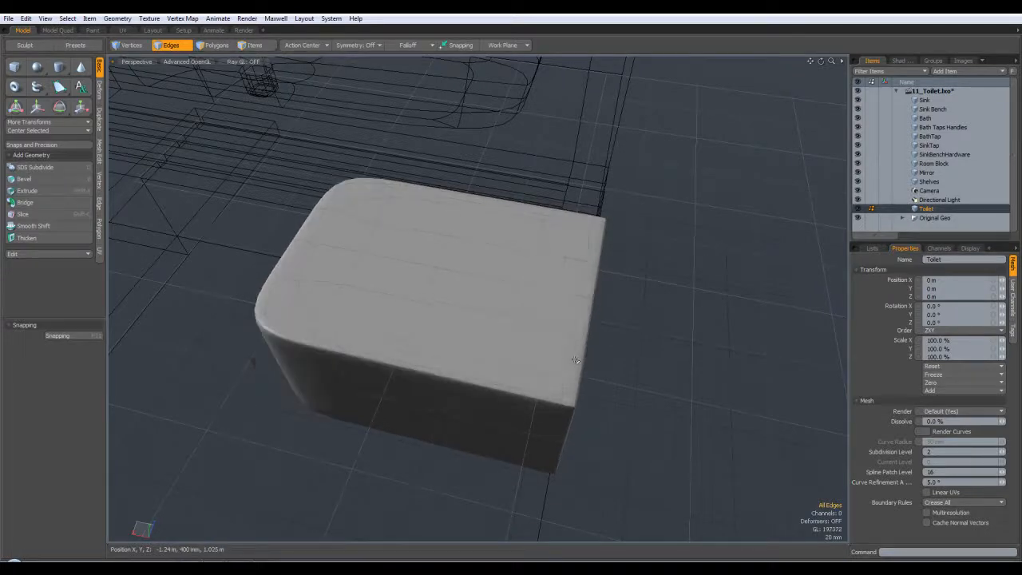
{"action": "key", "text": "Tab"}
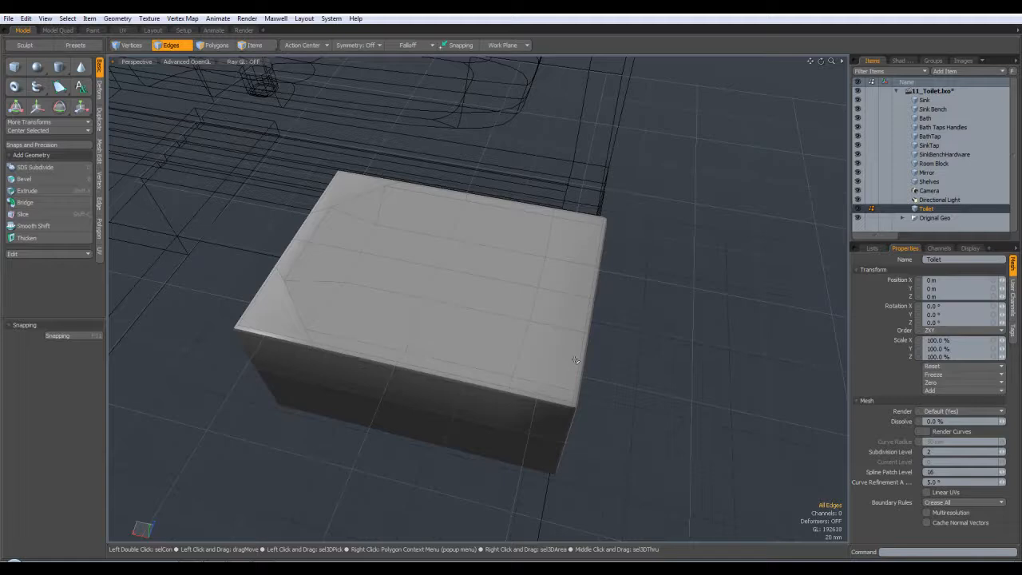
{"action": "key", "text": "Tab"}
{"action": "key", "text": "Tab"}
{"action": "key", "text": "Tab"}
{"action": "key", "text": "Tab"}
{"action": "left_click_drag", "start_coordinate": [407, 332], "coordinate": [634, 287], "text": "alt"}
{"action": "key", "text": "Tab"}
{"action": "left_click_drag", "start_coordinate": [637, 440], "coordinate": [718, 339], "text": "alt"}
{"action": "key", "text": "2"}
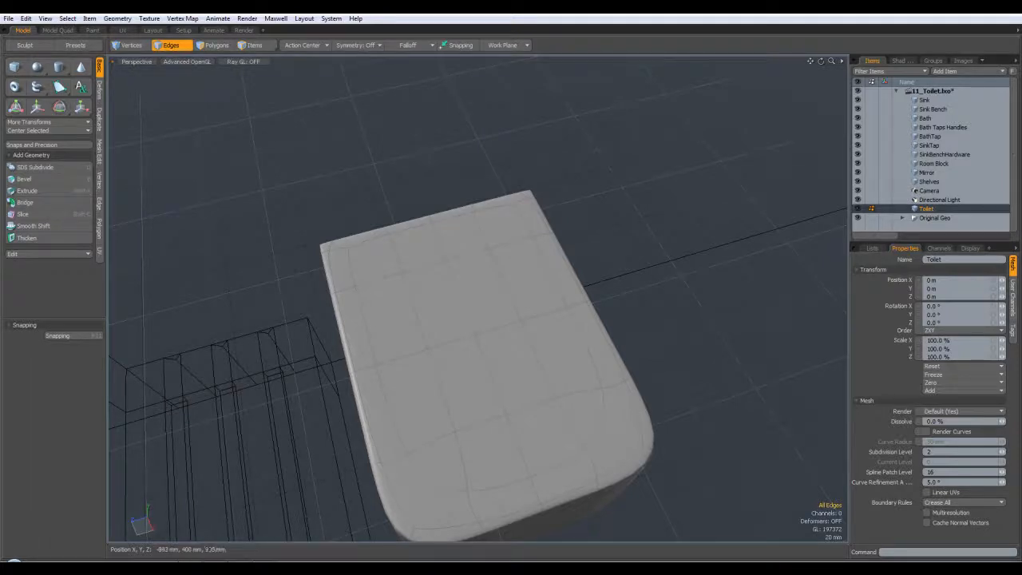
Edge-slice from each front corner of the unsmoothed block's top to the middle of the lid outline's adjacent diagonal edge.
{"action": "key", "text": "Tab"}
{"action": "left_click_drag", "start_coordinate": [653, 408], "coordinate": [661, 295], "text": "alt"}
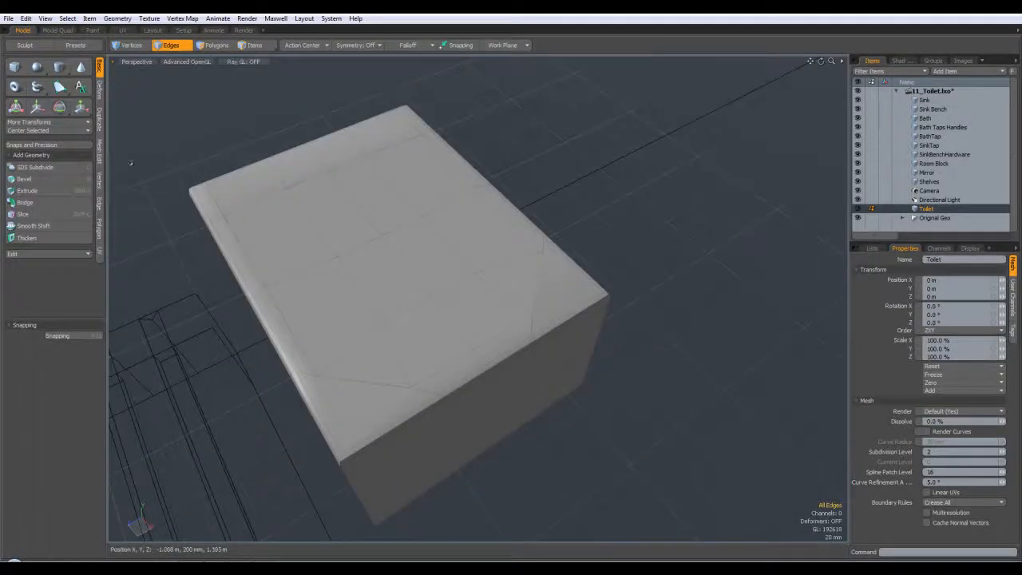
{"action": "key", "text": "alt+c"}
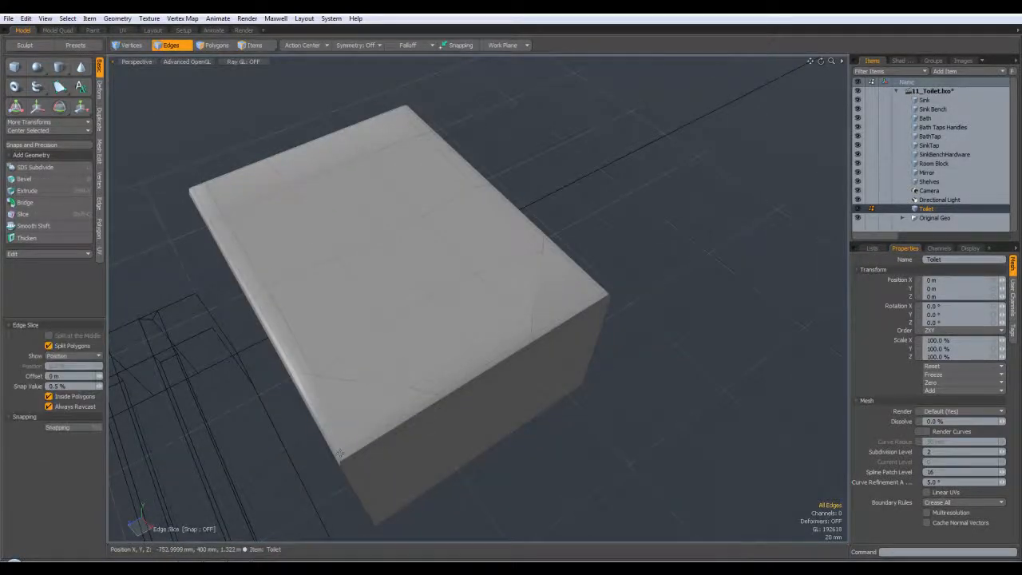
{"action": "left_click", "coordinate": [341, 453]}
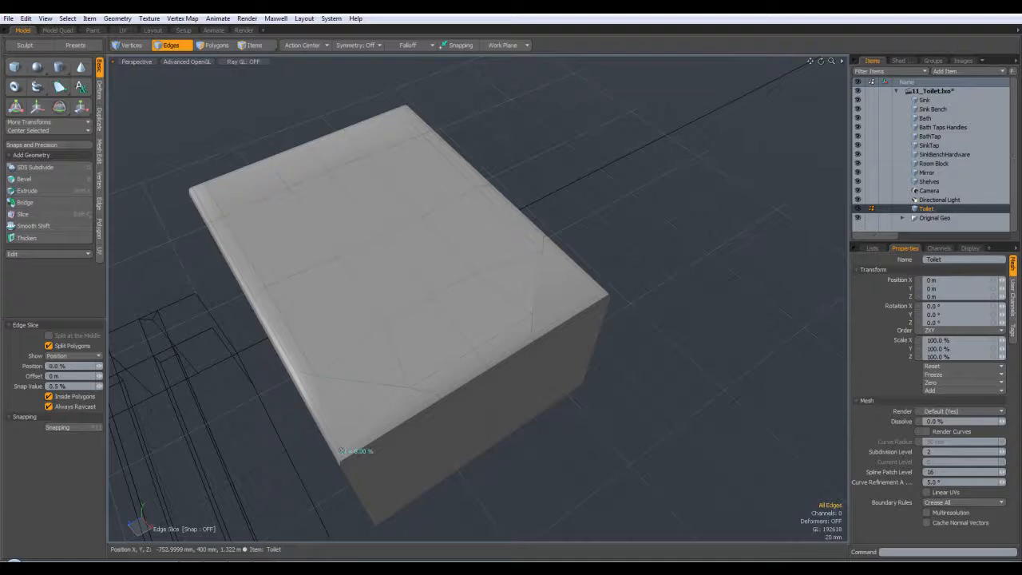
{"action": "left_click", "coordinate": [364, 383]}
{"action": "left_click", "coordinate": [363, 380]}
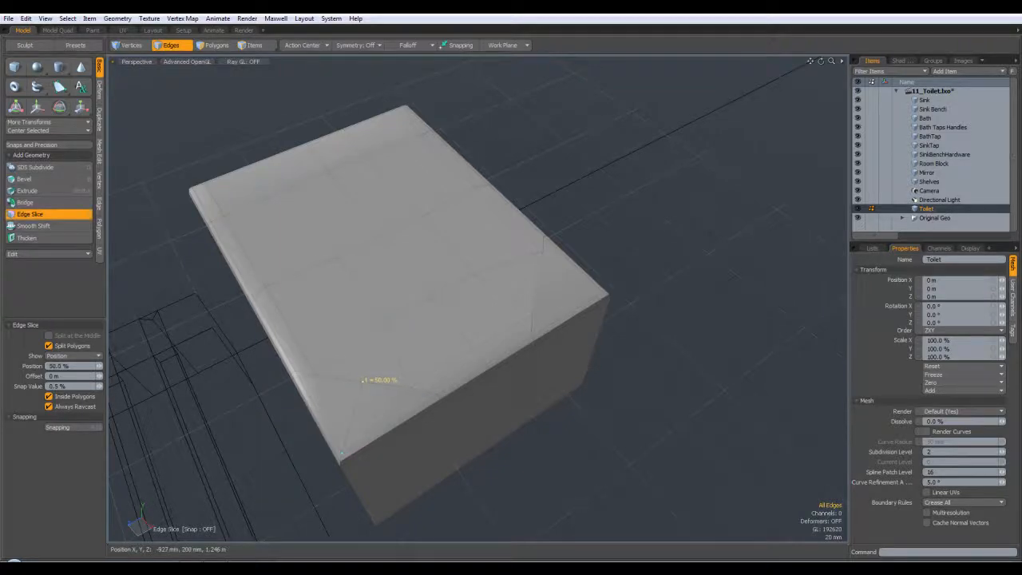
{"action": "key", "text": "space"}
{"action": "key", "text": "c"}
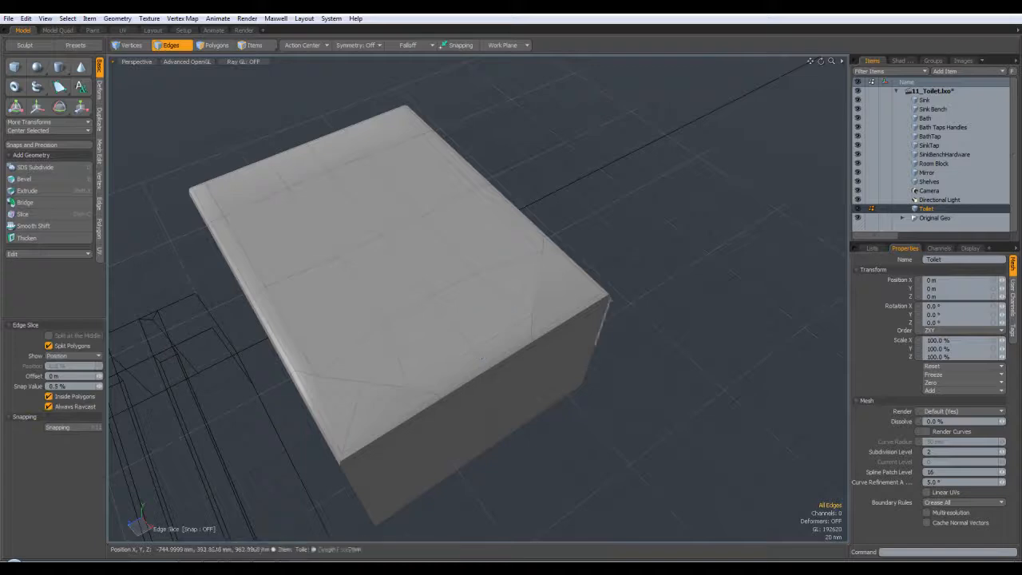
{"action": "left_click", "coordinate": [604, 290]}
{"action": "left_click", "coordinate": [537, 280]}
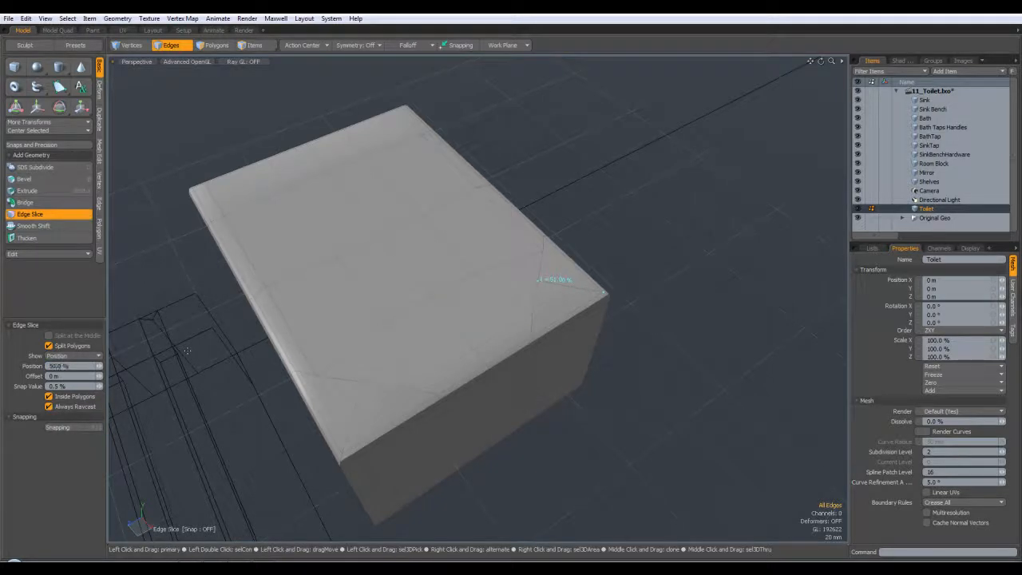
{"action": "key", "text": "space"}
Move the vertex in the middle of one front diagonal of the lid outline outward toward the block's corner.
{"action": "left_click", "coordinate": [133, 46]}
{"action": "left_click", "coordinate": [360, 387]}
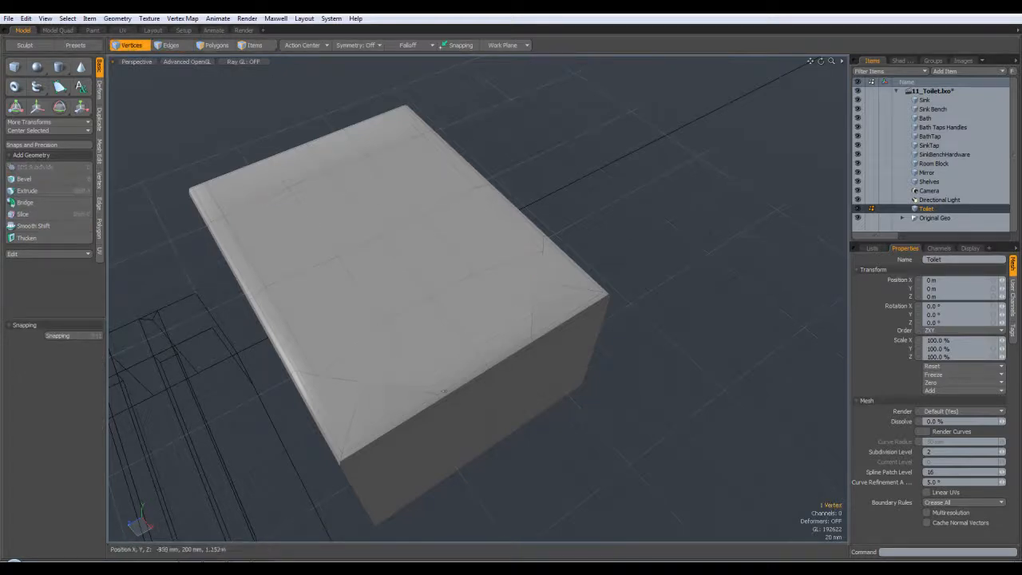
{"action": "key", "text": "w"}
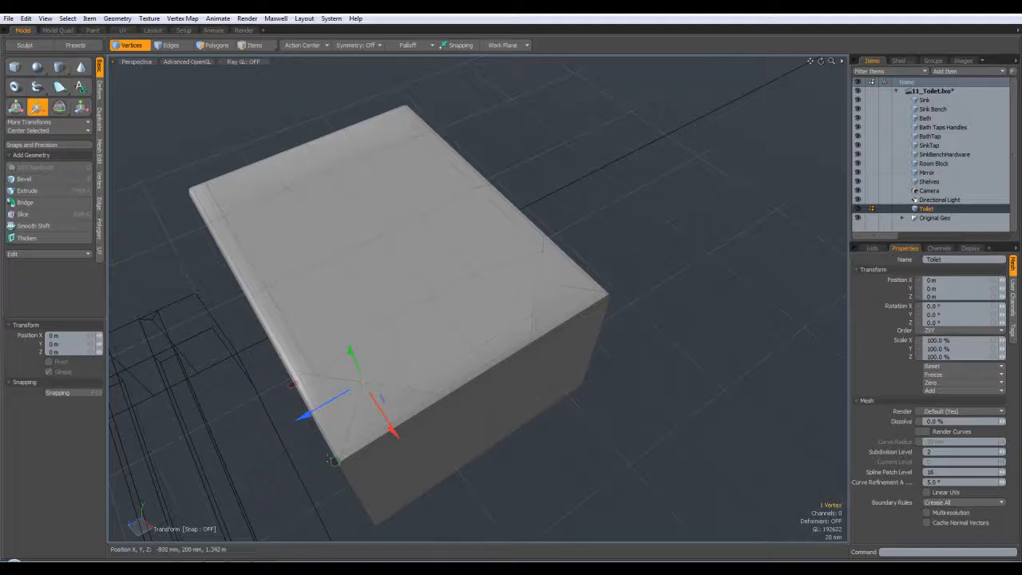
{"action": "left_click_drag", "start_coordinate": [338, 468], "coordinate": [320, 501]}
{"action": "key", "text": "space"}
In the top view, move the other front diagonal's middle vertex outward about 33 mm in X and -32 mm in Z.
{"action": "left_click_drag", "start_coordinate": [576, 300], "coordinate": [524, 341], "text": "alt"}
{"action": "key", "text": "KP_1"}
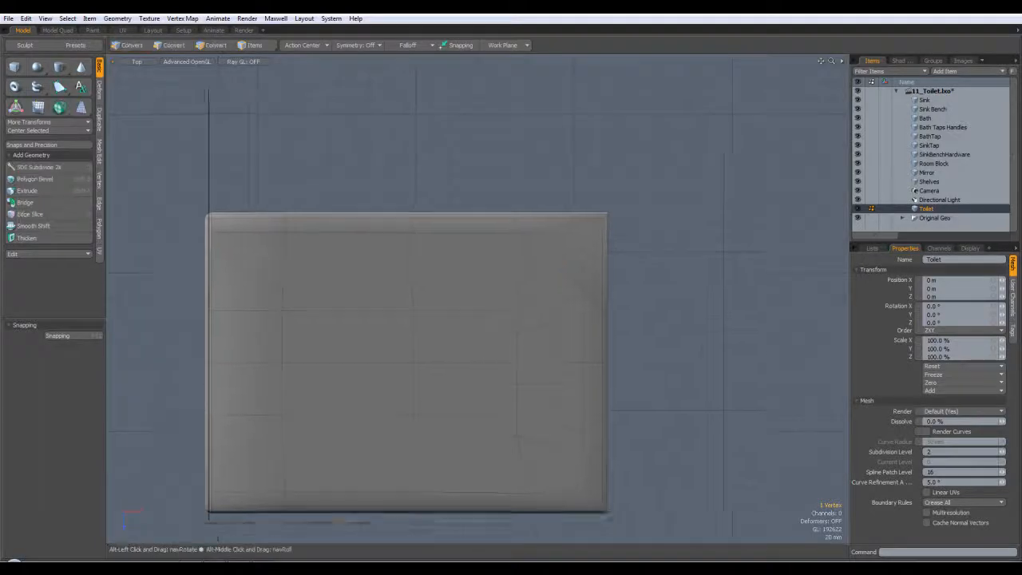
{"action": "key", "text": "1"}
{"action": "key", "text": "w"}
{"action": "left_click_drag", "start_coordinate": [523, 212], "coordinate": [549, 185]}
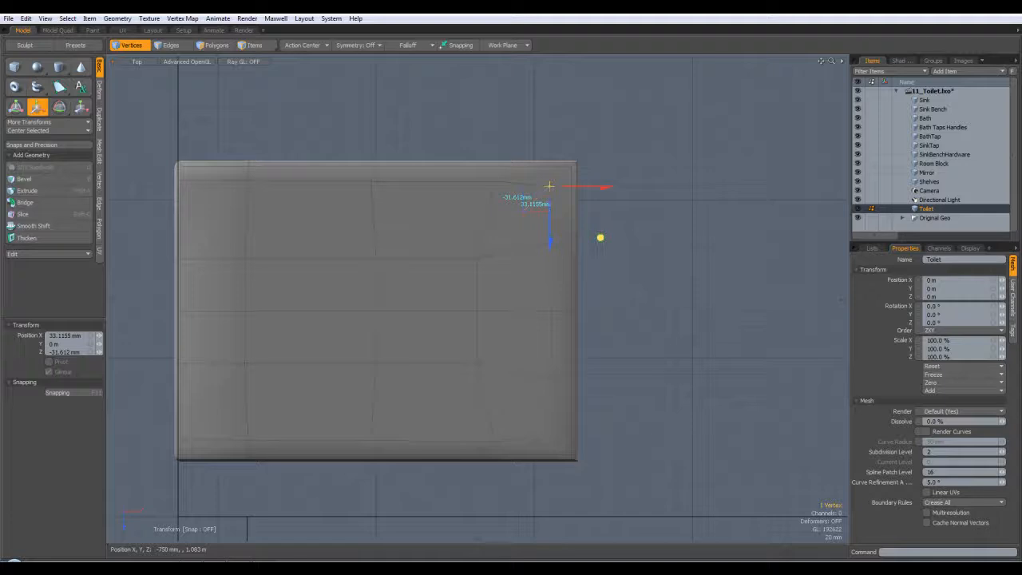
{"action": "key", "text": "q"}
{"action": "left_click", "coordinate": [627, 184]}
Check the smoothed outline and move that front corner vertex back inward about -9 mm in X and 7 mm in Z.
{"action": "key", "text": "Tab"}
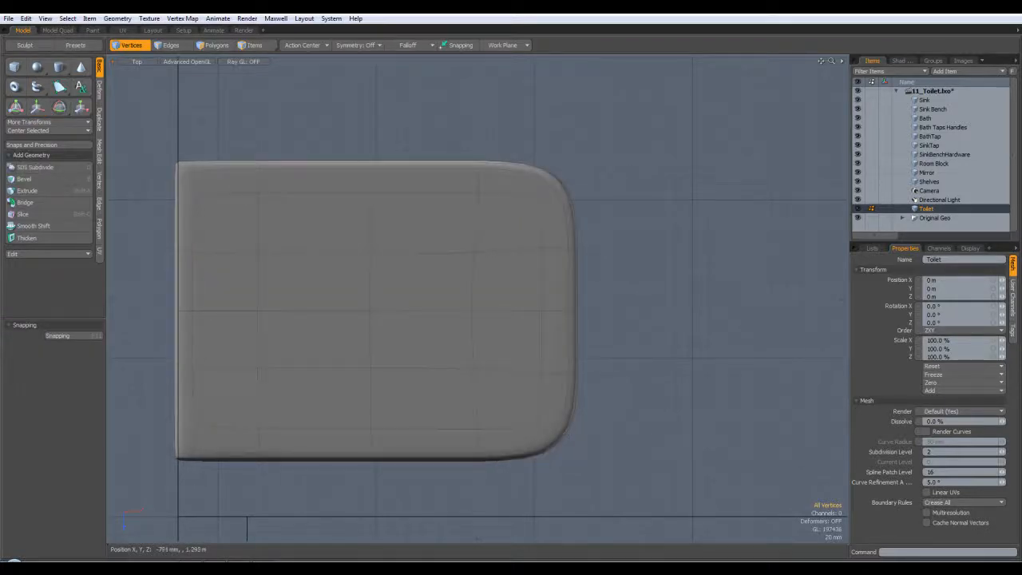
{"action": "key", "text": "Tab"}
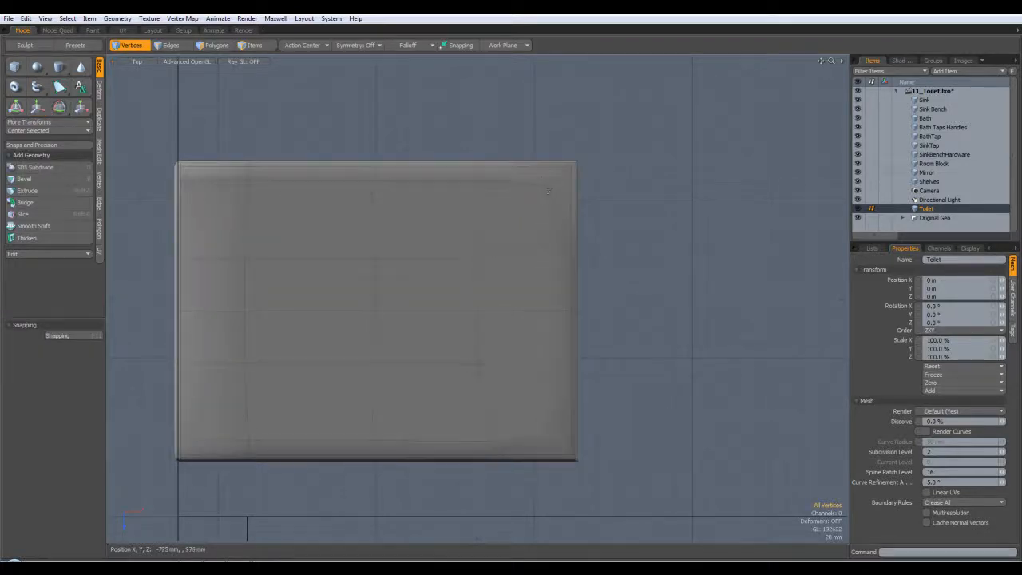
{"action": "left_click", "coordinate": [548, 187]}
{"action": "key", "text": "w"}
{"action": "left_click_drag", "start_coordinate": [602, 235], "coordinate": [594, 244]}
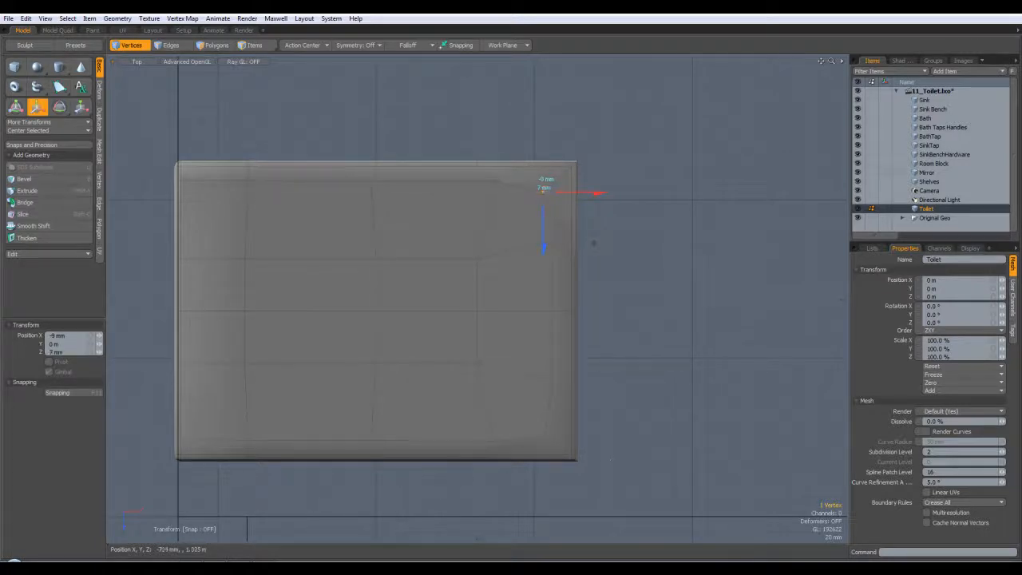
{"action": "key", "text": "space"}
Move the opposite front corner vertex of the lid outline inward about -3 mm in X and -13 mm in Z.
{"action": "key", "text": "w"}
{"action": "left_click_drag", "start_coordinate": [596, 483], "coordinate": [594, 479]}
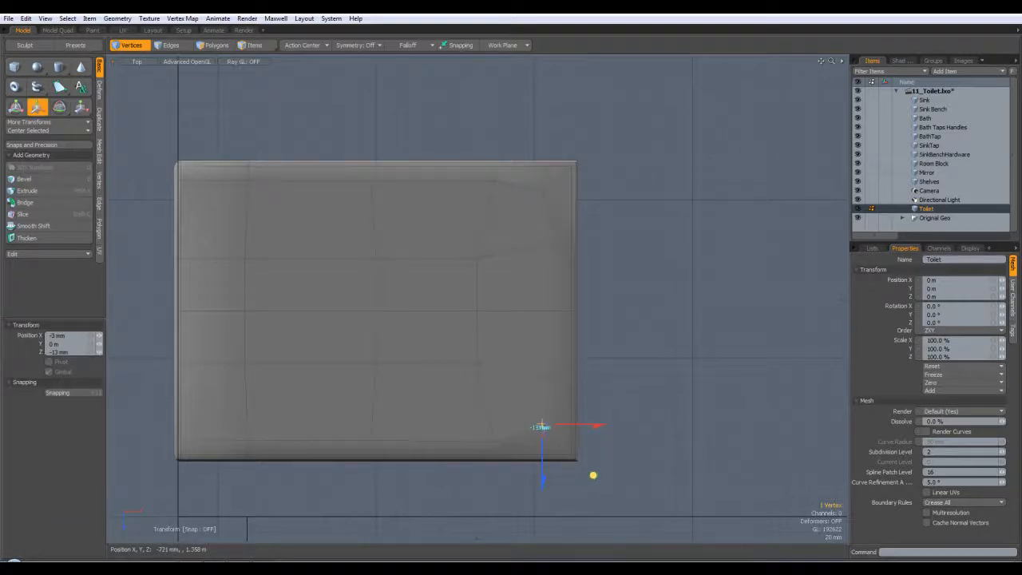
{"action": "key", "text": "space"}
Compare the outline smoothed and unsmoothed, and move the same front corner vertex further inward, about -8 mm in Z.
{"action": "key", "text": "Tab"}
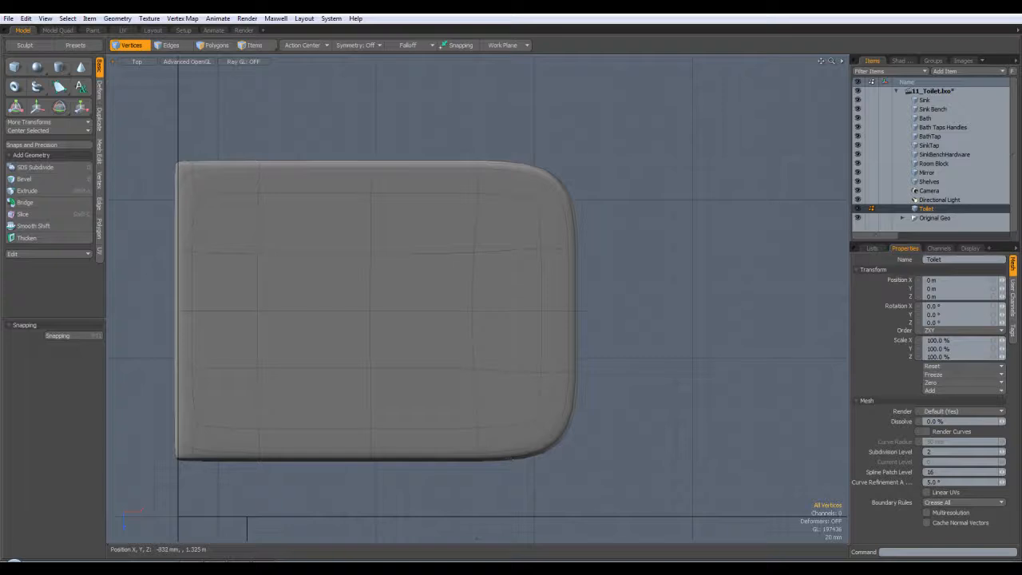
{"action": "key", "text": "Tab"}
{"action": "left_click", "coordinate": [549, 429]}
{"action": "key", "text": "Tab"}
{"action": "key", "text": "Tab"}
{"action": "key", "text": "w"}
{"action": "left_click_drag", "start_coordinate": [593, 476], "coordinate": [588, 470]}
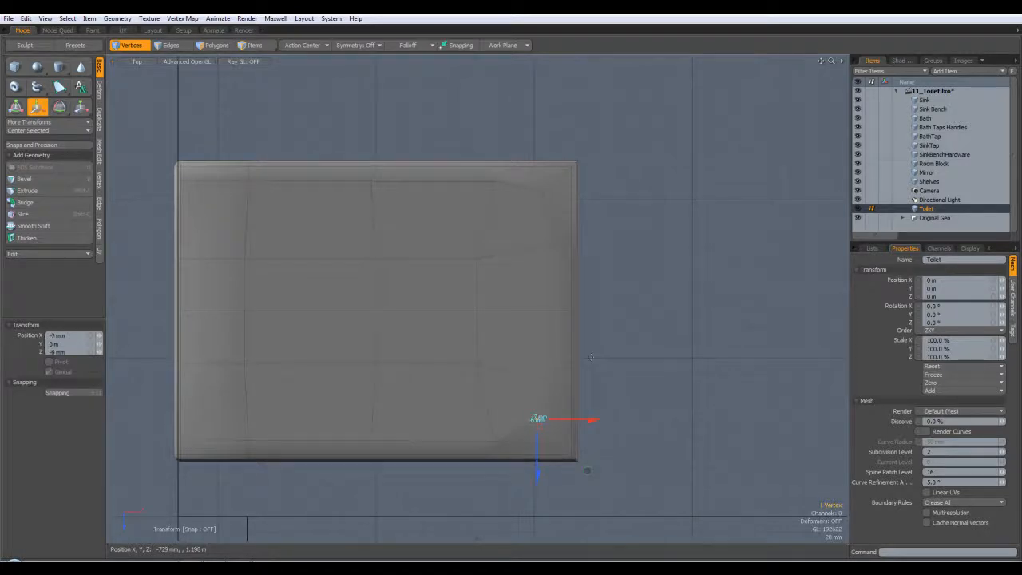
{"action": "key", "text": "Escape"}
Move the opposite front corner vertex inward about -11 mm in X and 9 mm in Z, and check the smoothed outline.
{"action": "left_click", "coordinate": [557, 200]}
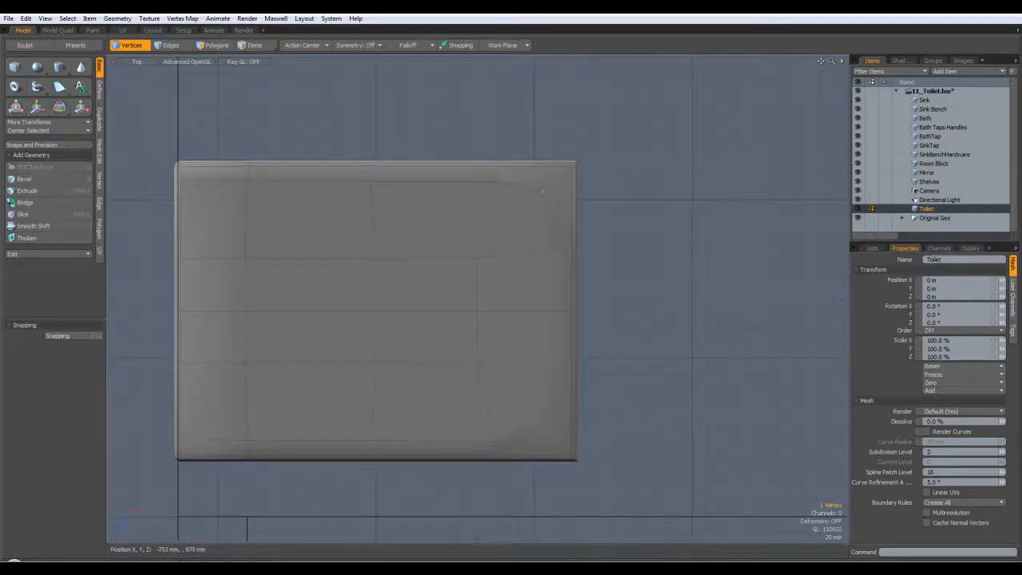
{"action": "key", "text": "w"}
{"action": "left_click_drag", "start_coordinate": [594, 242], "coordinate": [585, 250]}
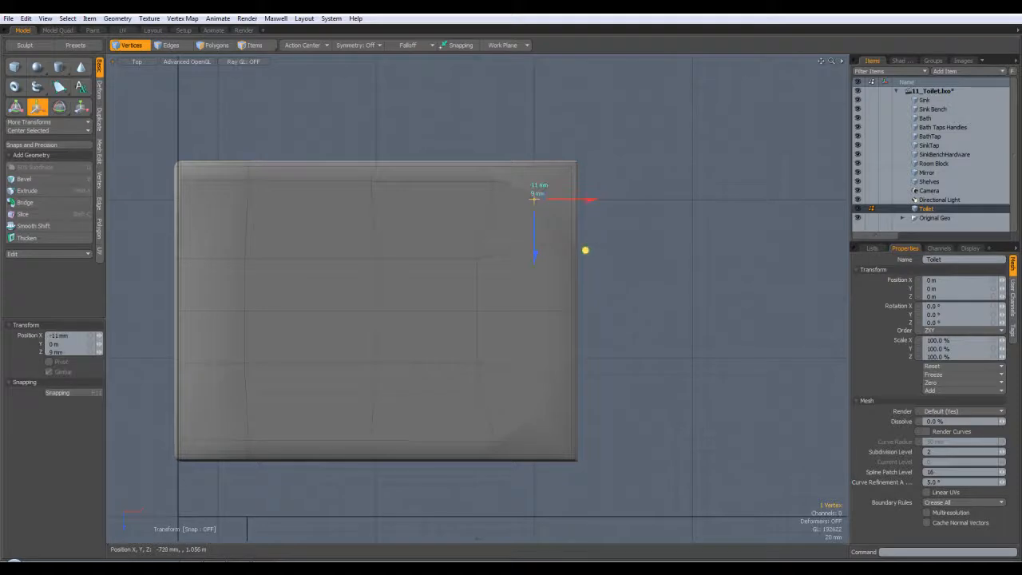
{"action": "key", "text": "q"}
{"action": "left_click", "coordinate": [641, 203]}
{"action": "key", "text": "Tab"}
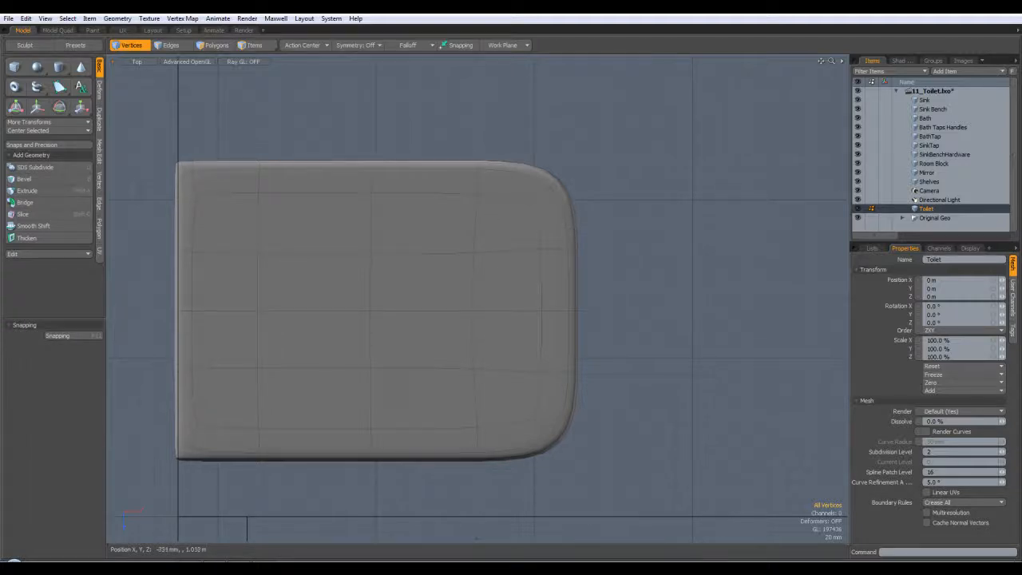
{"action": "key", "text": "Tab"}
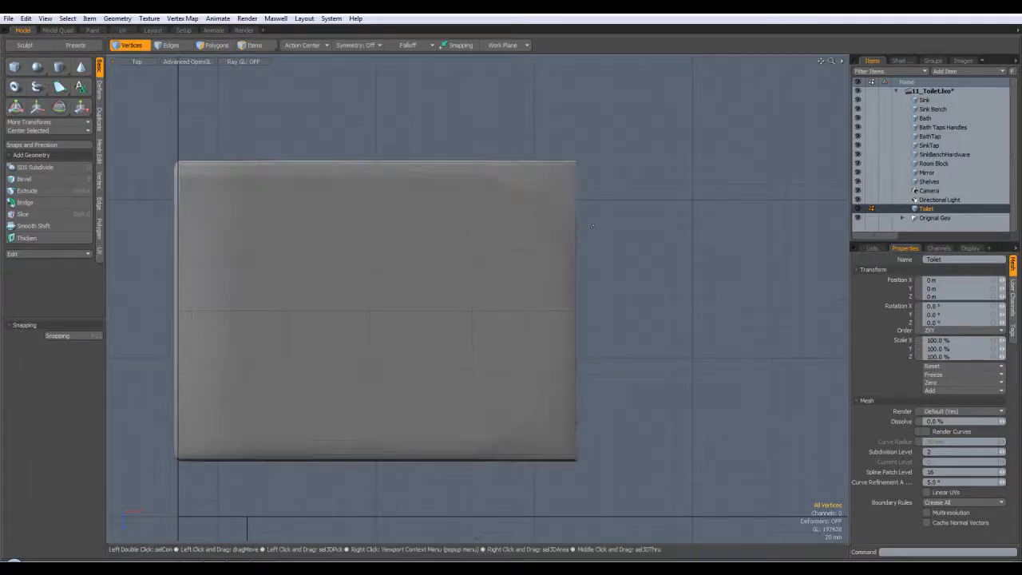
{"action": "key", "text": "Tab"}
{"action": "key", "text": "Tab"}
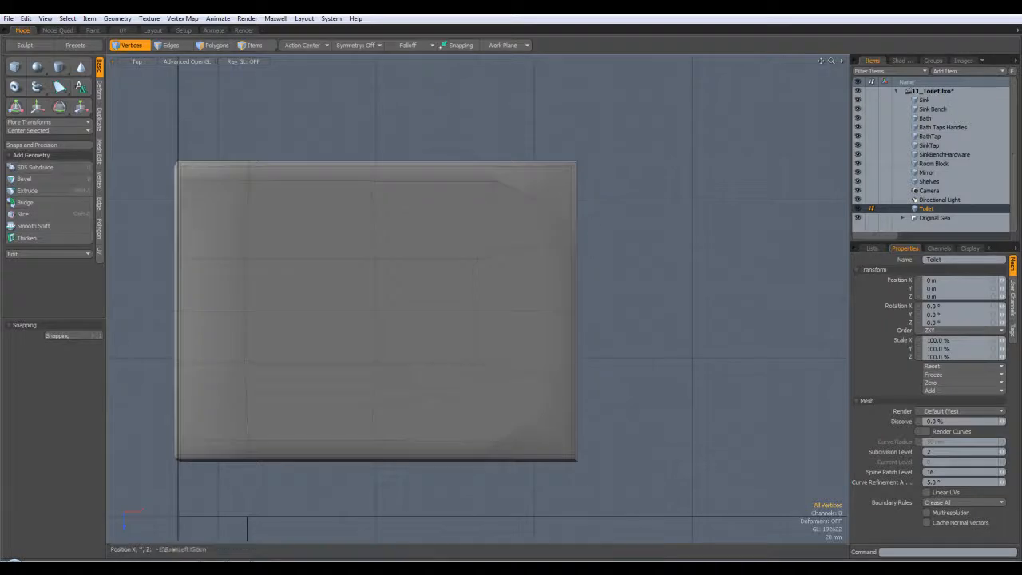
Return to the perspective view and select all the top polygons inside the lid outline.
{"action": "key", "text": "ctrl+space"}
{"action": "left_click", "coordinate": [369, 132]}
{"action": "key", "text": "2"}
{"action": "left_click_drag", "start_coordinate": [701, 256], "coordinate": [568, 209], "text": "alt"}
{"action": "left_click", "coordinate": [218, 47]}
{"action": "mouse_move", "coordinate": [488, 221]}
{"action": "left_mouse_down"}
{"action": "mouse_move", "coordinate": [532, 237]}
{"action": "mouse_move", "coordinate": [392, 372]}
{"action": "mouse_move", "coordinate": [326, 260]}
{"action": "mouse_move", "coordinate": [434, 299]}
{"action": "left_mouse_up"}
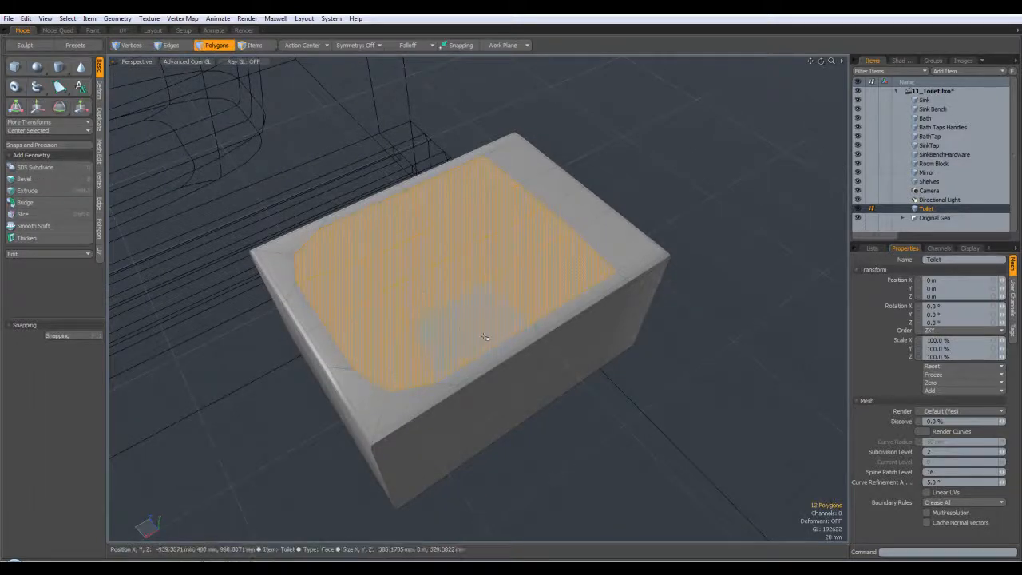
Bevel the selected lid polygons as a group with a 5.4 mm inset and 0 m shift.
{"action": "key", "text": "b"}
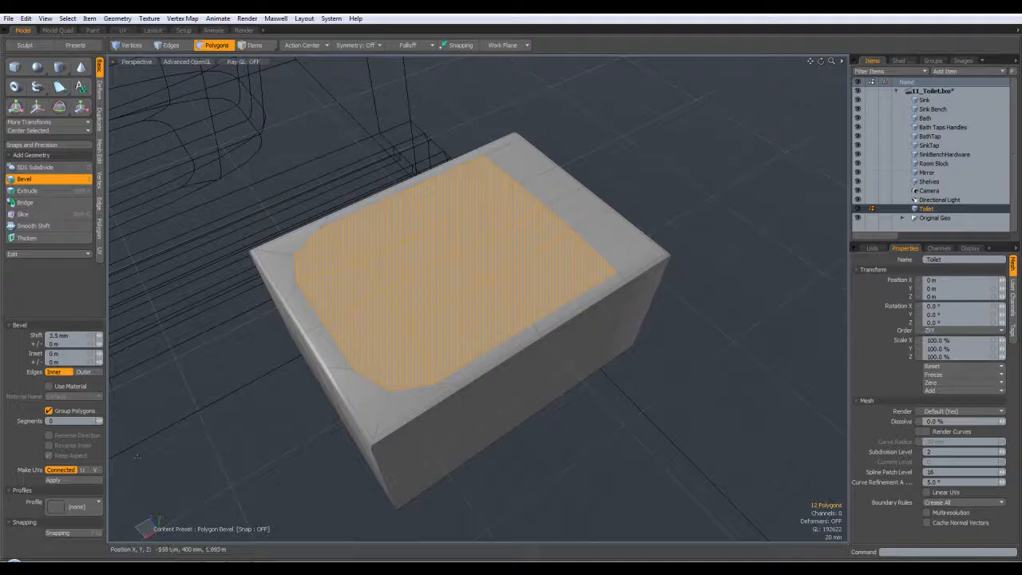
{"action": "key", "text": "b"}
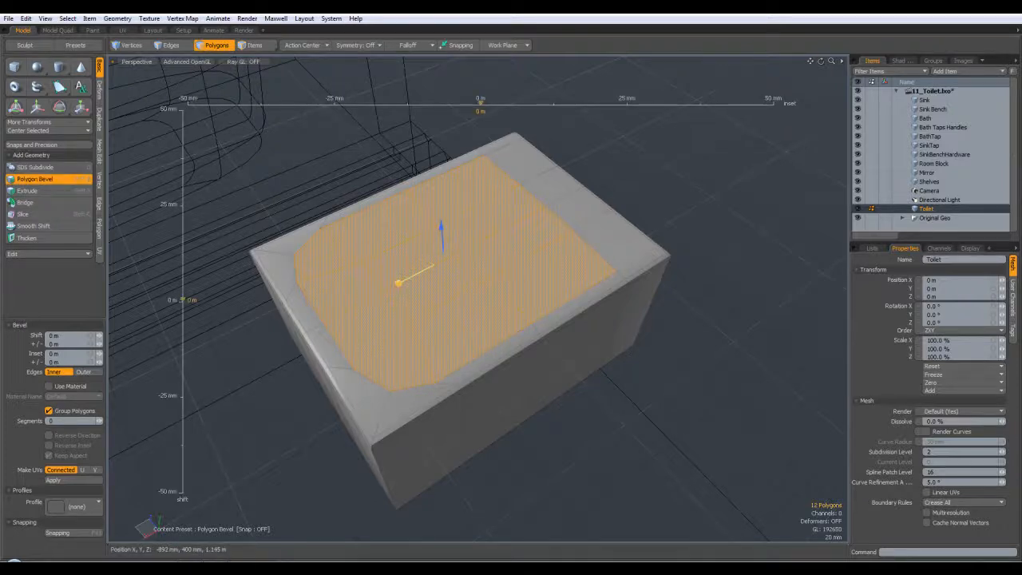
{"action": "left_click_drag", "start_coordinate": [482, 101], "coordinate": [496, 102]}
{"action": "left_click_drag", "start_coordinate": [399, 282], "coordinate": [397, 284]}
{"action": "left_click_drag", "start_coordinate": [454, 426], "coordinate": [539, 417], "text": "alt"}
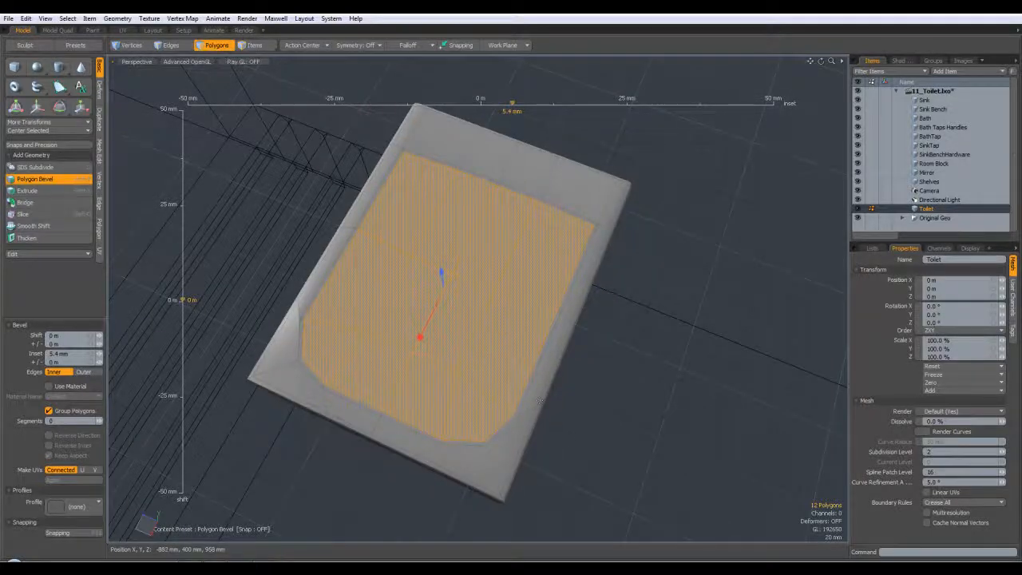
Bevel the selected lid polygons downward as a group with a -9 mm shift and no inset.
{"action": "left_click_drag", "start_coordinate": [548, 394], "coordinate": [636, 354], "text": "alt"}
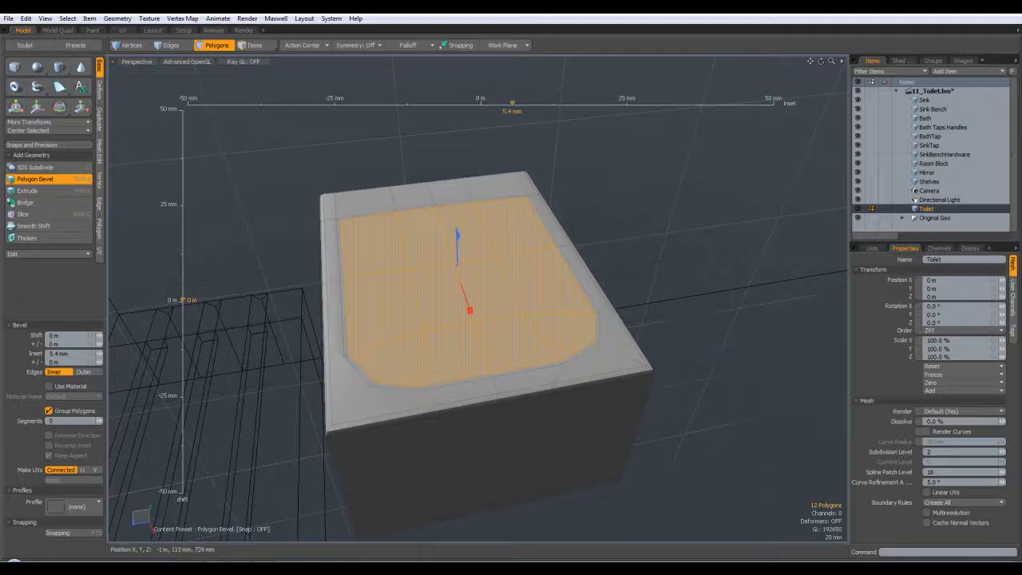
{"action": "key", "text": "ctrl"}
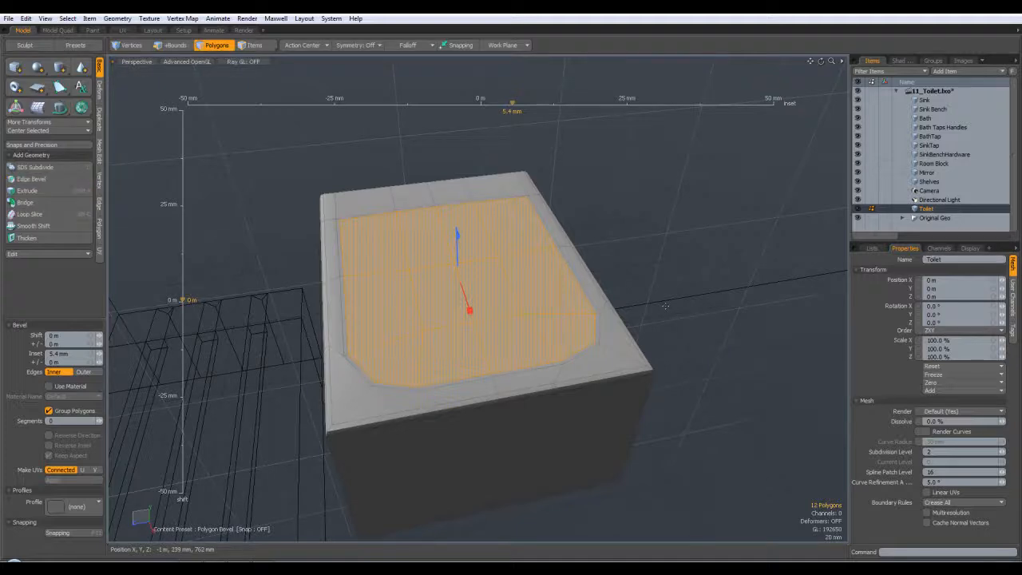
{"action": "key", "text": "b"}
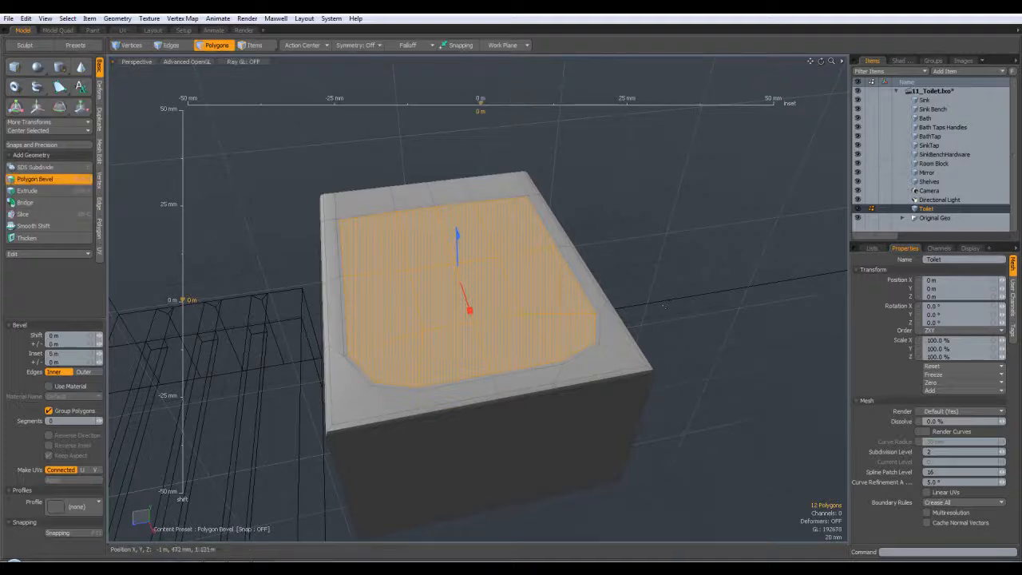
{"action": "left_click_drag", "start_coordinate": [459, 235], "coordinate": [458, 240]}
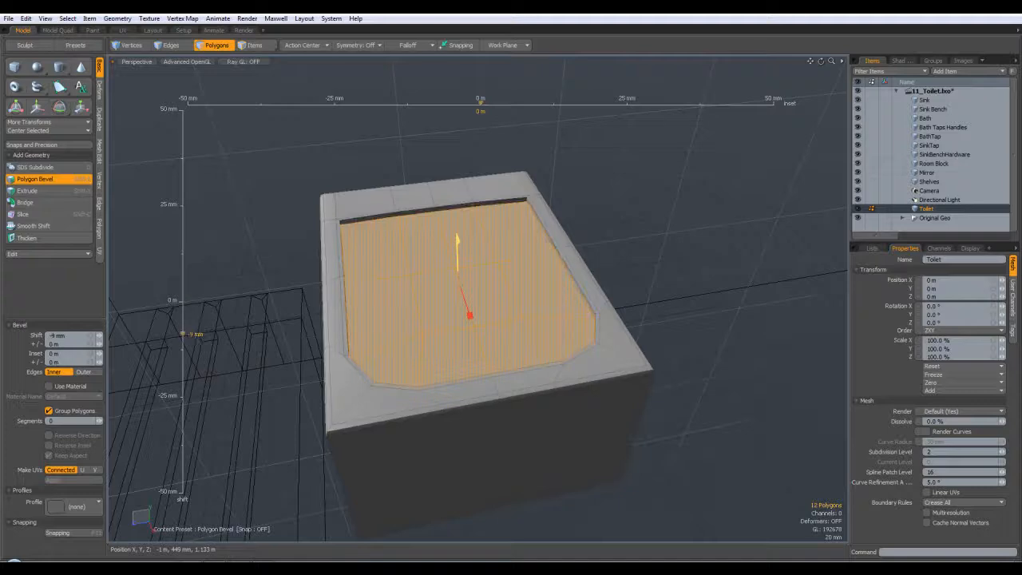
{"action": "left_click_drag", "start_coordinate": [676, 362], "coordinate": [686, 383], "text": "alt"}
Bevel the recessed polygons again with a shift of -157 mm to form a deep cavity that tapers slightly inward.
{"action": "left_click", "coordinate": [685, 382], "text": "shift"}
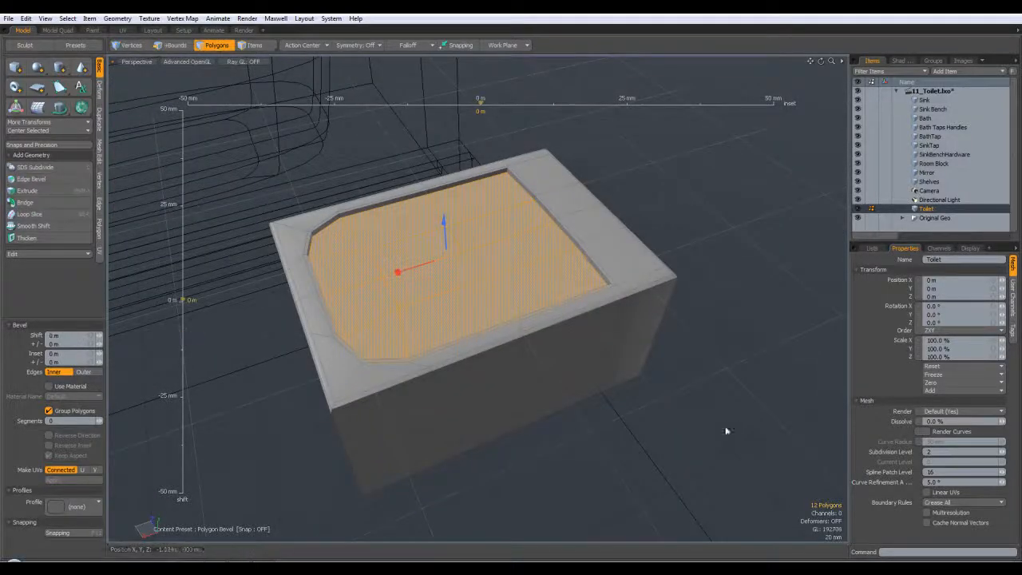
{"action": "left_click_drag", "start_coordinate": [445, 223], "coordinate": [676, 376]}
{"action": "left_click_drag", "start_coordinate": [448, 303], "coordinate": [449, 308]}
{"action": "left_click_drag", "start_coordinate": [448, 308], "coordinate": [588, 313], "text": "alt"}
Move the cavity floor polygons -15 mm along X.
{"action": "key", "text": "w"}
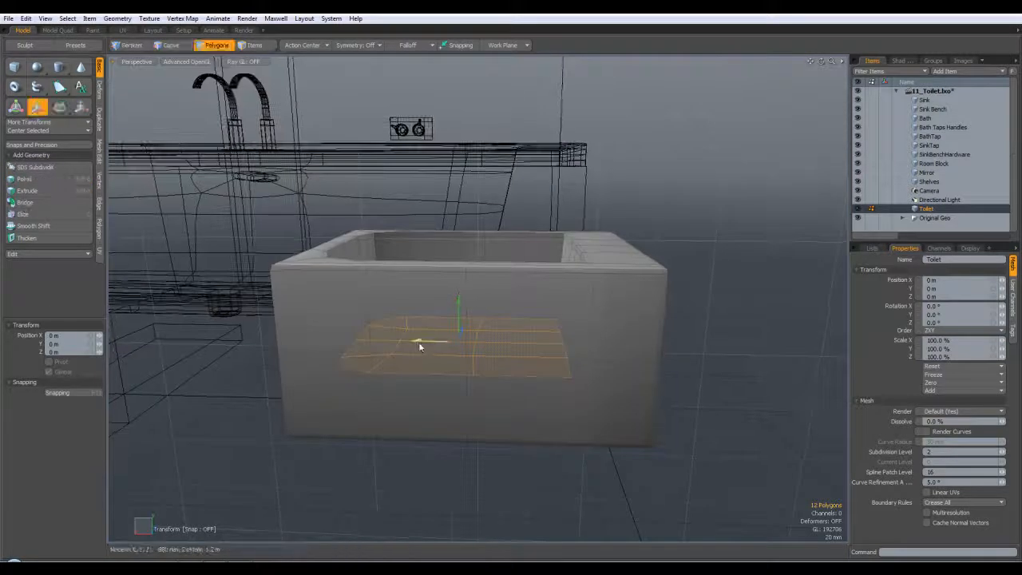
{"action": "mouse_move", "coordinate": [424, 341]}
{"action": "left_mouse_down", "text": "alt"}
{"action": "mouse_move", "coordinate": [395, 399]}
{"action": "mouse_move", "coordinate": [409, 351]}
{"action": "left_mouse_up", "text": "alt"}
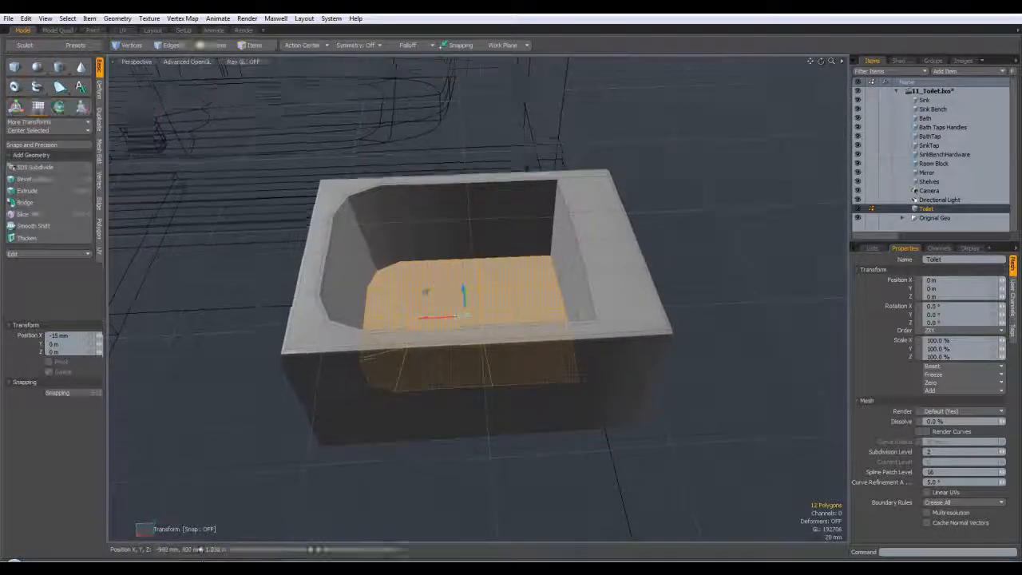
{"action": "left_click_drag", "start_coordinate": [431, 304], "coordinate": [437, 280], "text": "alt"}
Scale the cavity floor polygons freehand in two passes to adjust the taper of the inner walls.
{"action": "key", "text": "r"}
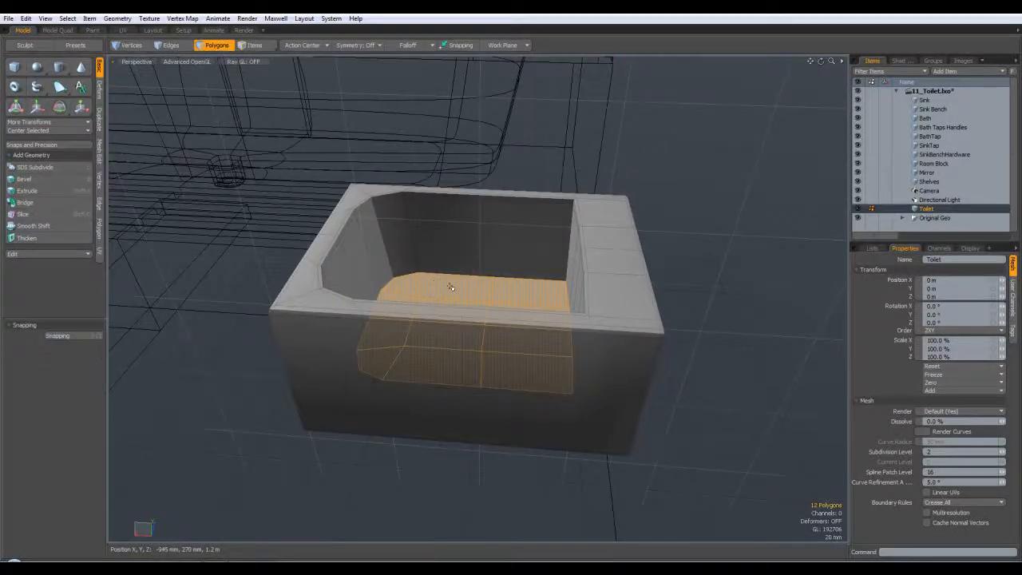
{"action": "left_click_drag", "start_coordinate": [425, 327], "coordinate": [452, 341]}
{"action": "key", "text": "w"}
{"action": "mouse_move", "coordinate": [573, 350]}
{"action": "left_mouse_down", "text": "alt"}
{"action": "mouse_move", "coordinate": [768, 307]}
{"action": "mouse_move", "coordinate": [577, 357]}
{"action": "left_mouse_up", "text": "alt"}
{"action": "key", "text": "r"}
{"action": "left_click_drag", "start_coordinate": [430, 322], "coordinate": [441, 279]}
Move the cavity floor polygons 12 mm along X in the front view and return to the perspective view.
{"action": "key", "text": "w"}
{"action": "left_click_drag", "start_coordinate": [523, 279], "coordinate": [548, 302], "text": "alt"}
{"action": "key", "text": "KP_1"}
{"action": "key", "text": "KP_1"}
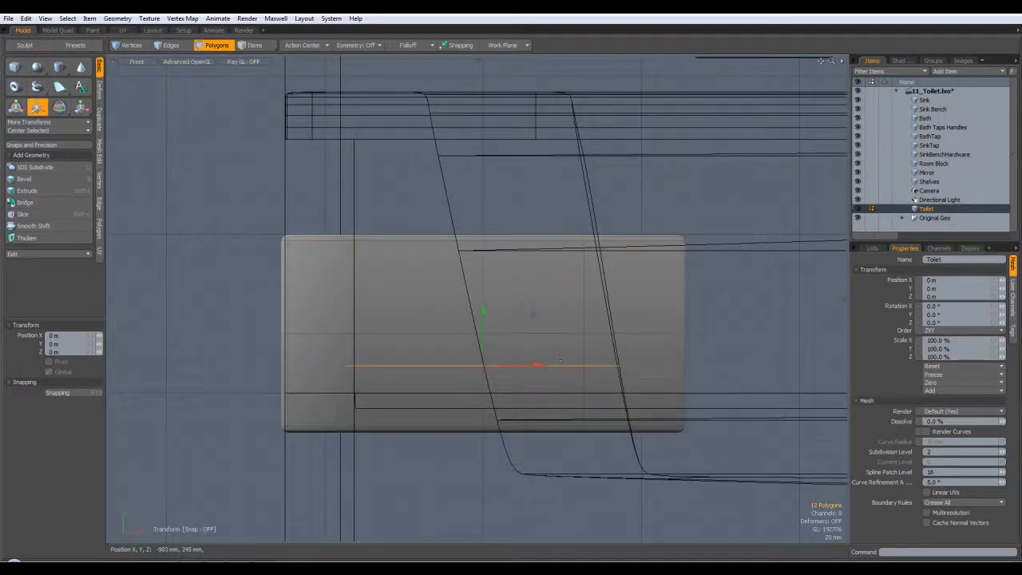
{"action": "left_click_drag", "start_coordinate": [540, 365], "coordinate": [548, 365]}
{"action": "key", "text": "ctrl+space"}
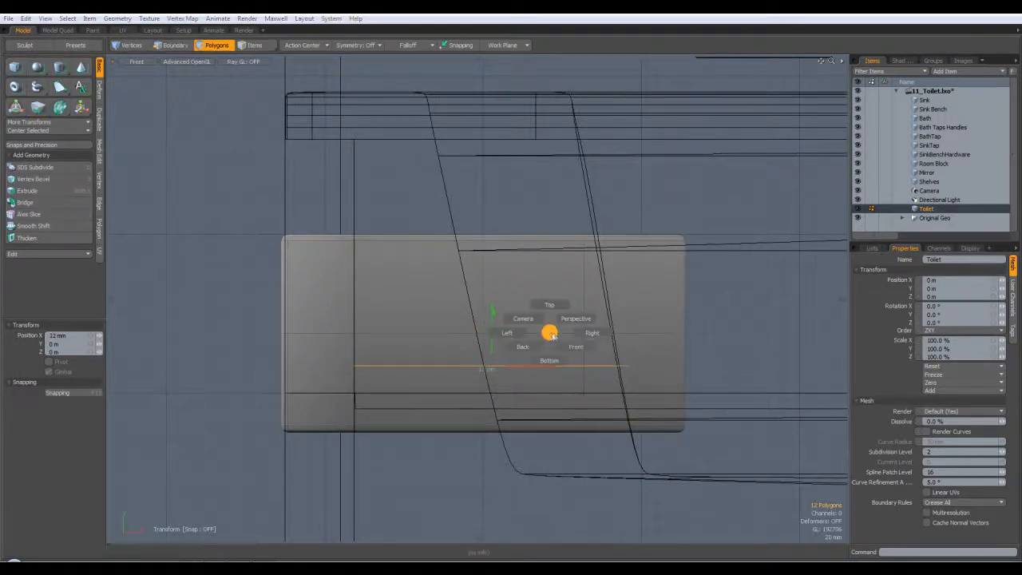
{"action": "left_click", "coordinate": [575, 318]}
Reselect all the cavity floor polygons and bevel them as a group with a -9 mm shift and no inset.
{"action": "mouse_move", "coordinate": [544, 282]}
{"action": "left_mouse_down", "text": "alt"}
{"action": "mouse_move", "coordinate": [456, 513]}
{"action": "mouse_move", "coordinate": [591, 399]}
{"action": "mouse_move", "coordinate": [639, 383]}
{"action": "mouse_move", "coordinate": [656, 423]}
{"action": "left_mouse_up", "text": "alt"}
{"action": "key", "text": "q"}
{"action": "left_click", "coordinate": [673, 379]}
{"action": "mouse_move", "coordinate": [446, 402]}
{"action": "left_mouse_down"}
{"action": "mouse_move", "coordinate": [417, 373]}
{"action": "mouse_move", "coordinate": [493, 246]}
{"action": "mouse_move", "coordinate": [466, 373]}
{"action": "mouse_move", "coordinate": [468, 228]}
{"action": "left_mouse_up"}
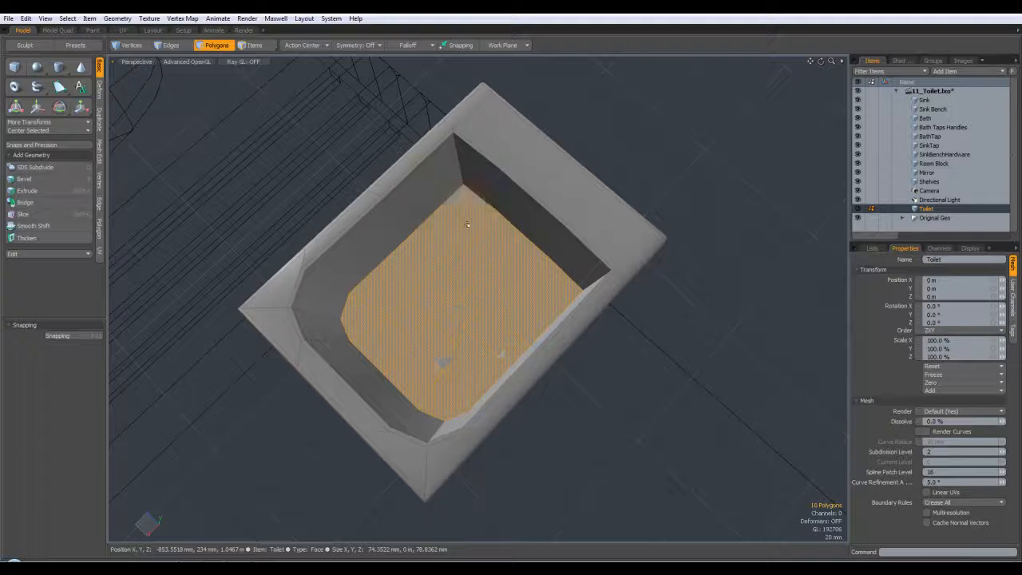
{"action": "key", "text": "b"}
{"action": "left_click_drag", "start_coordinate": [504, 285], "coordinate": [451, 240], "text": "alt"}
{"action": "left_click_drag", "start_coordinate": [393, 273], "coordinate": [402, 240], "text": "alt"}
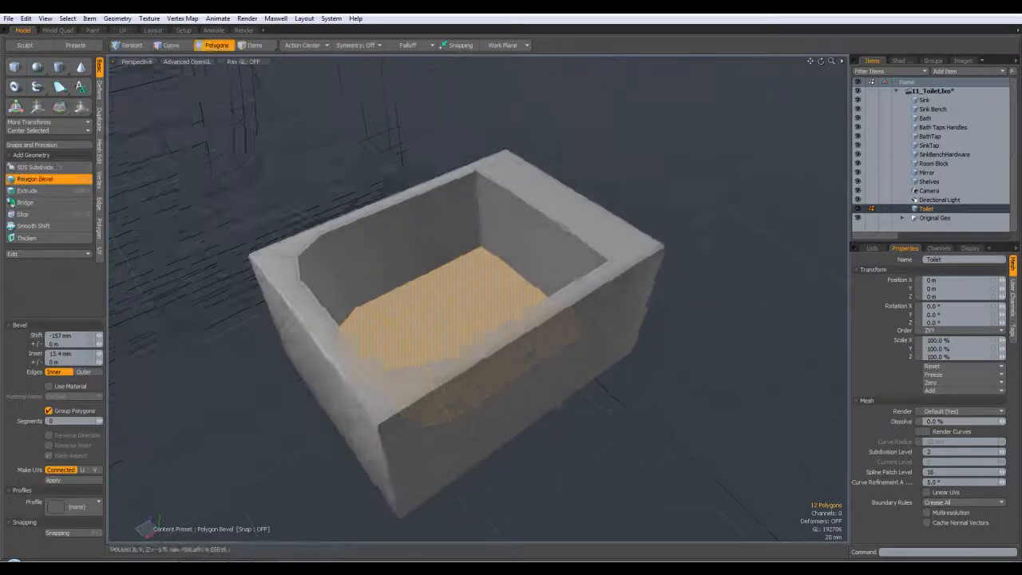
{"action": "scroll", "coordinate": [451, 297], "scroll_direction": "up", "scroll_amount": 5}
{"action": "scroll", "coordinate": [444, 308], "scroll_direction": "down", "scroll_amount": 2}
{"action": "left_click", "coordinate": [445, 311]}
{"action": "left_click_drag", "start_coordinate": [454, 325], "coordinate": [454, 333]}
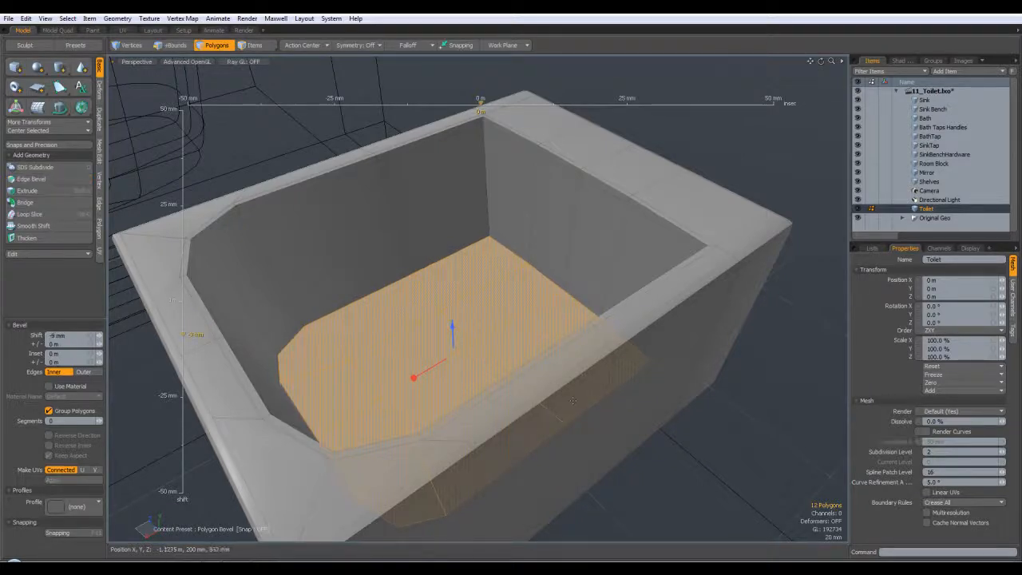
Bevel the cavity floor polygons once more with only an inset and no shift, and clear the selection.
{"action": "left_click", "coordinate": [737, 476], "text": "shift"}
{"action": "left_click_drag", "start_coordinate": [417, 378], "coordinate": [420, 377]}
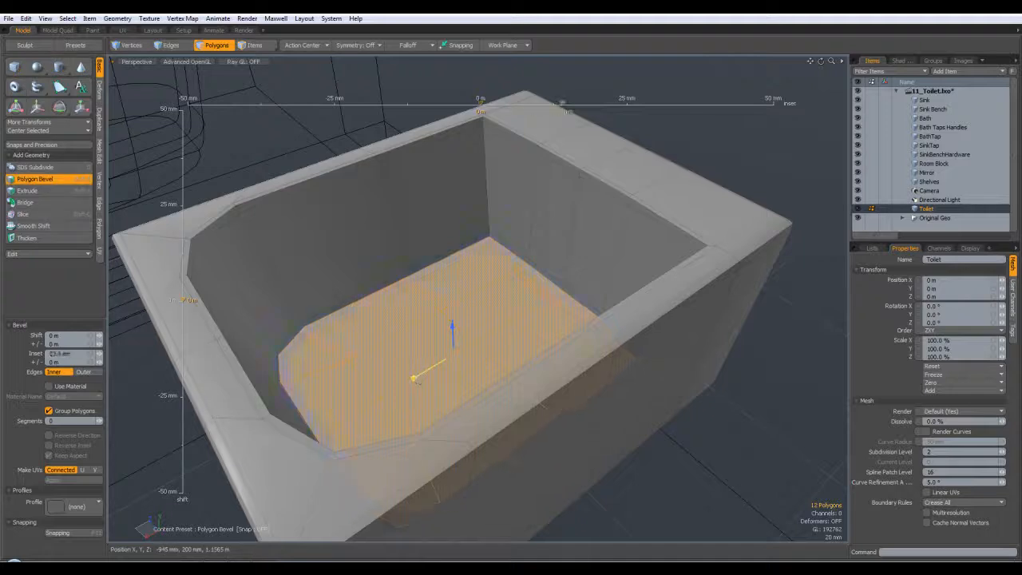
{"action": "key", "text": "q"}
{"action": "left_click", "coordinate": [712, 517]}
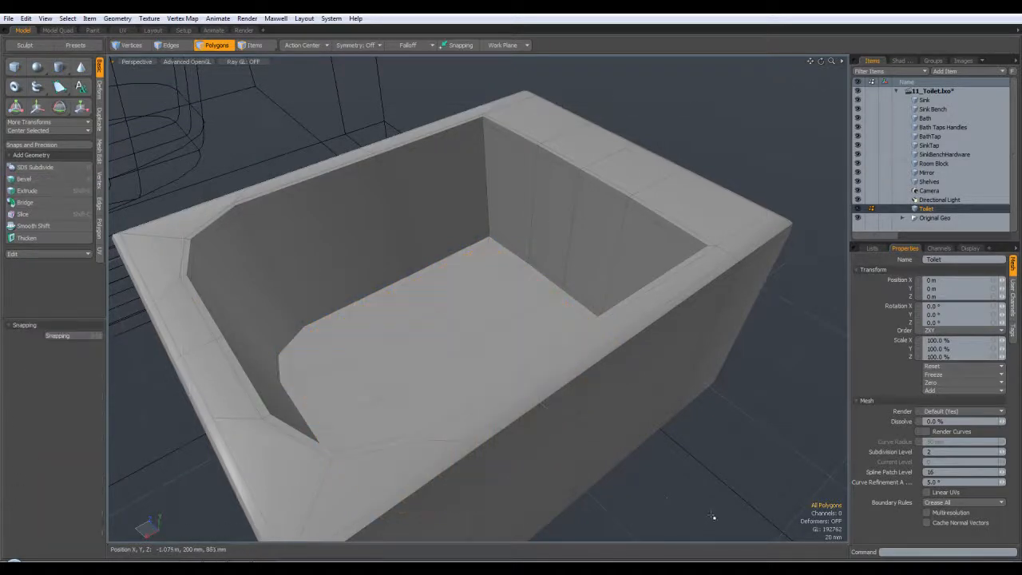
Inspect the hollowed block with subdivision smoothing and compare it with the reference photo.
{"action": "key", "text": "Tab"}
{"action": "left_click_drag", "start_coordinate": [714, 474], "coordinate": [773, 479], "text": "alt"}
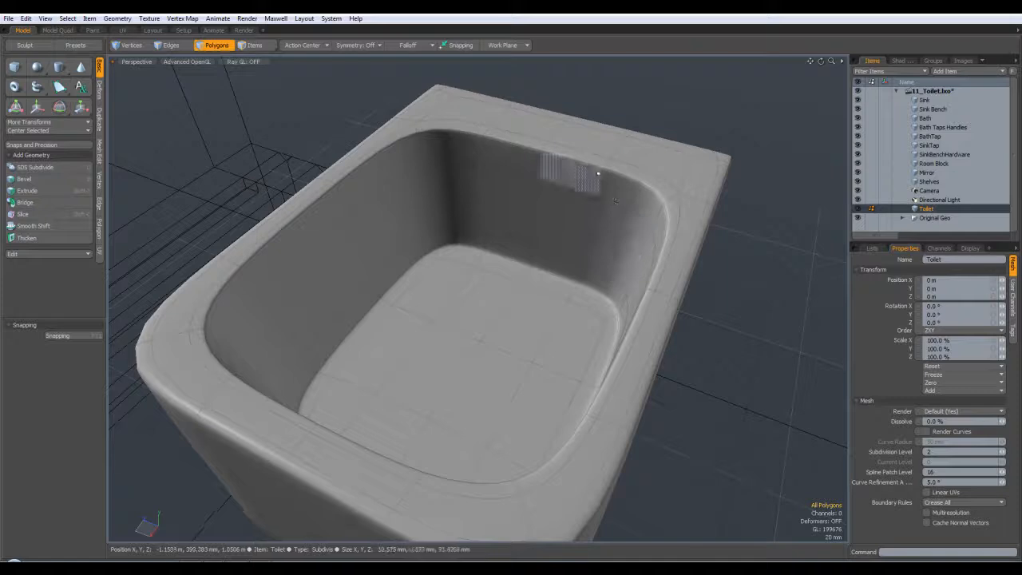
{"action": "left_click_drag", "start_coordinate": [401, 170], "coordinate": [455, 311], "text": "alt"}
{"action": "scroll", "coordinate": [438, 323], "scroll_direction": "down", "scroll_amount": 5}
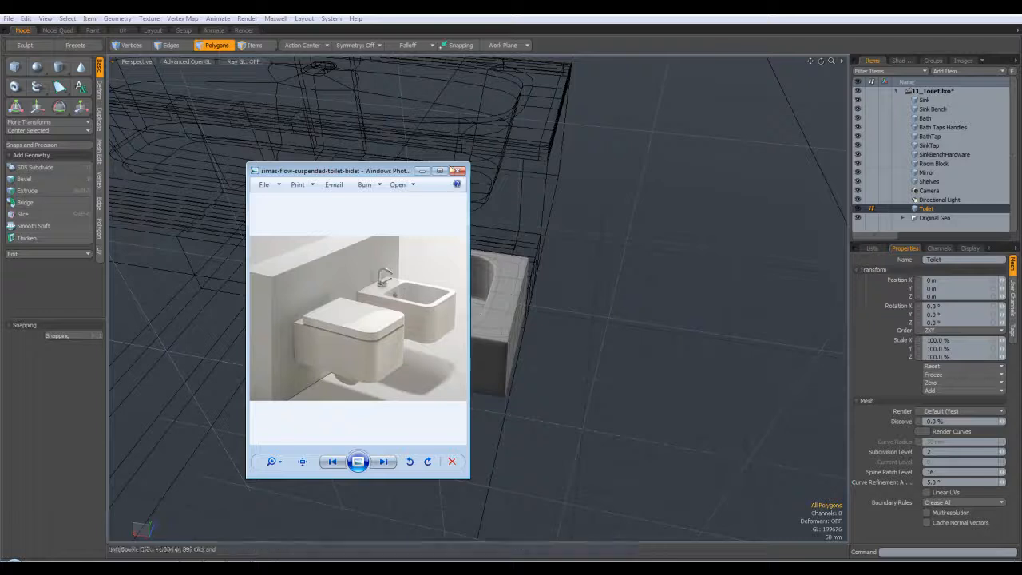
{"action": "left_click", "coordinate": [422, 171]}
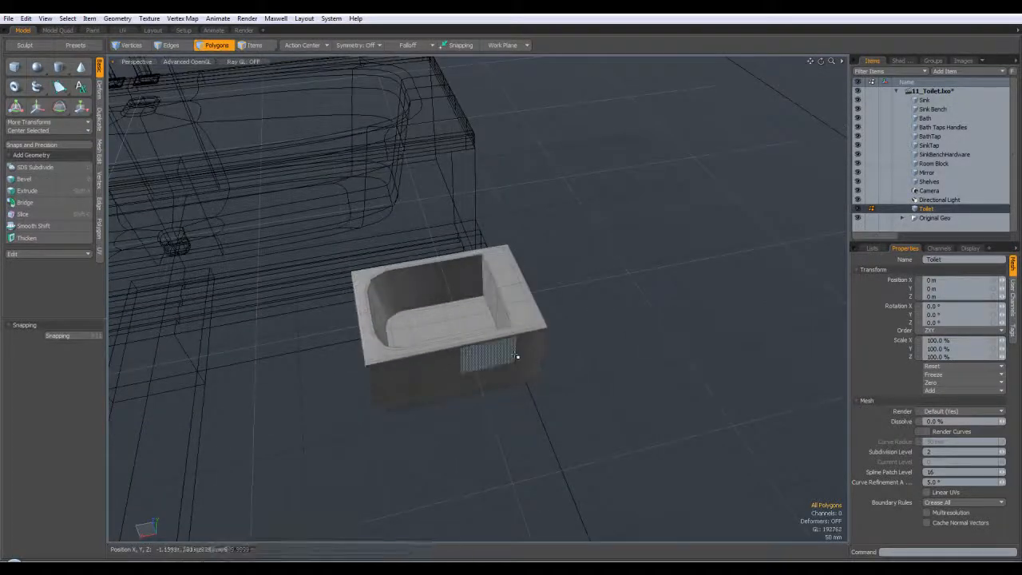
Copy all polygons of the hollowed block into a new mesh item.
{"action": "double_click", "coordinate": [517, 350]}
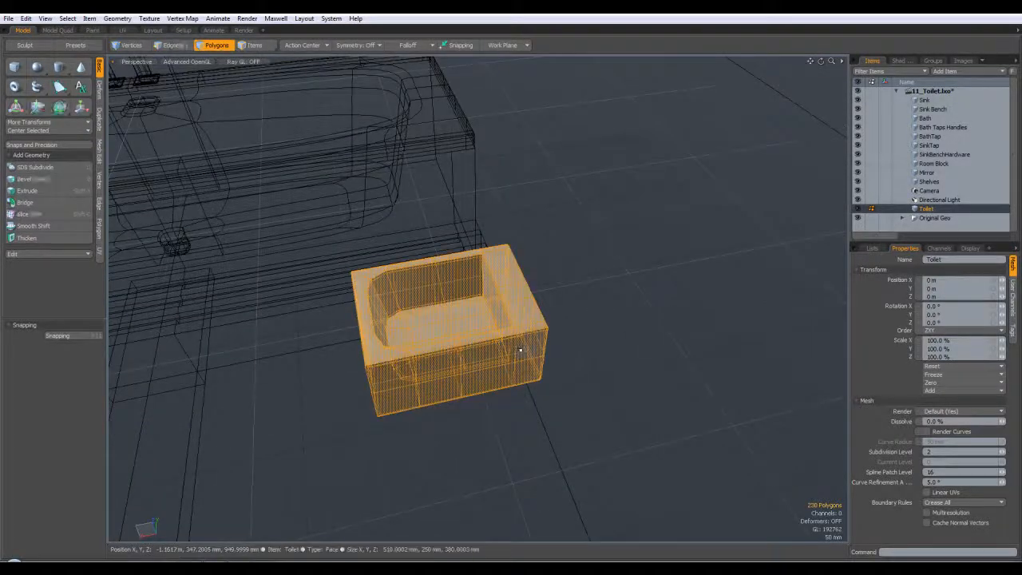
{"action": "left_click", "coordinate": [950, 71]}
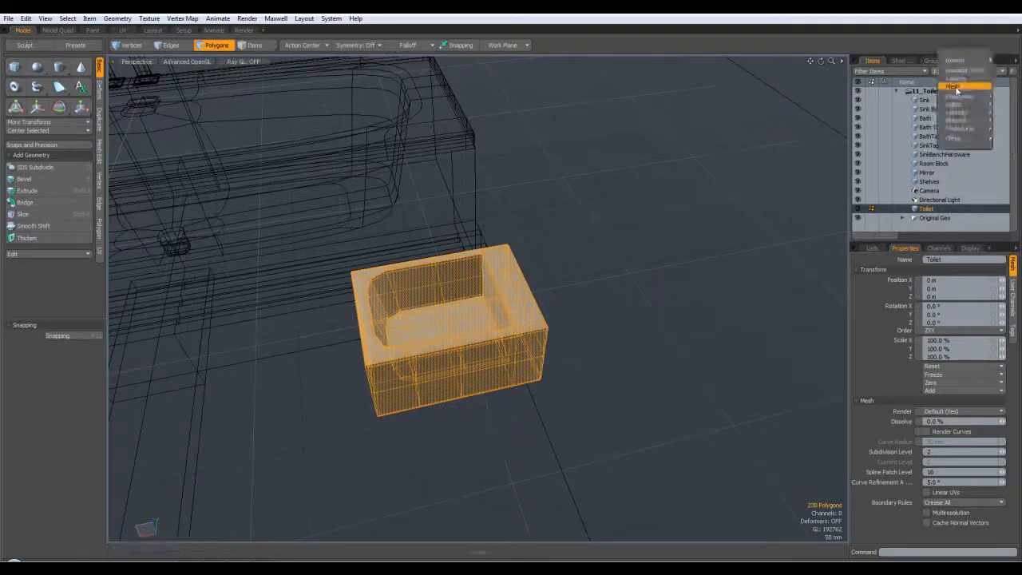
{"action": "left_click", "coordinate": [956, 95]}
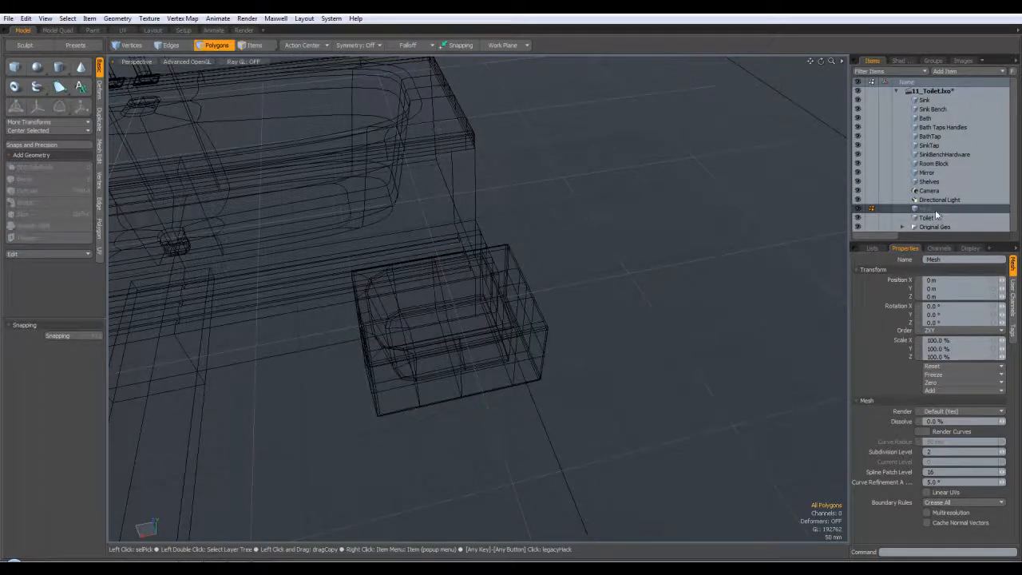
{"action": "key", "text": "ctrl+v"}
Rename the new mesh item as Original Toilet Geo.
{"action": "double_click", "coordinate": [930, 210]}
{"action": "type", "text": "Toilet"}
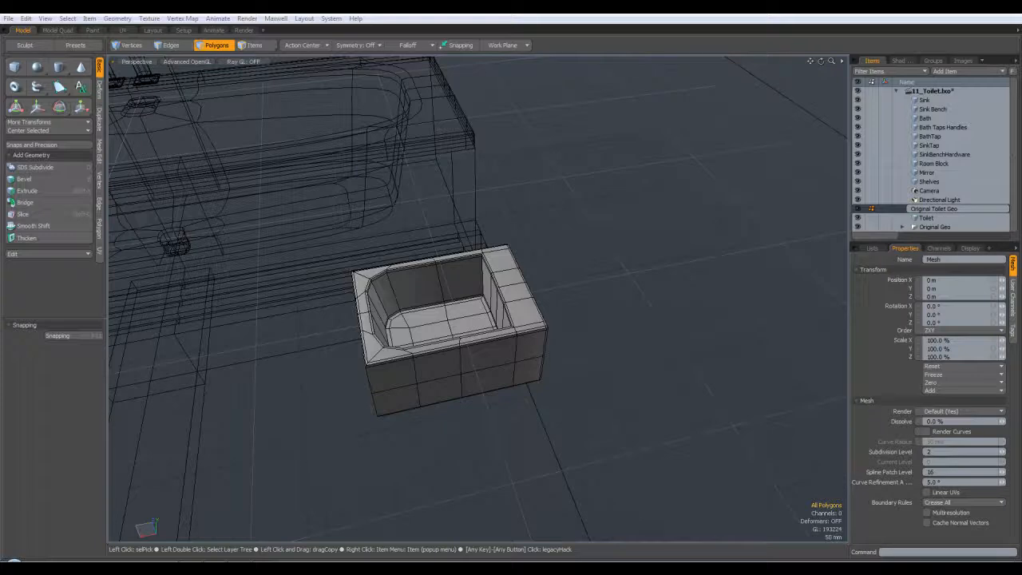
{"action": "key", "text": "Return"}
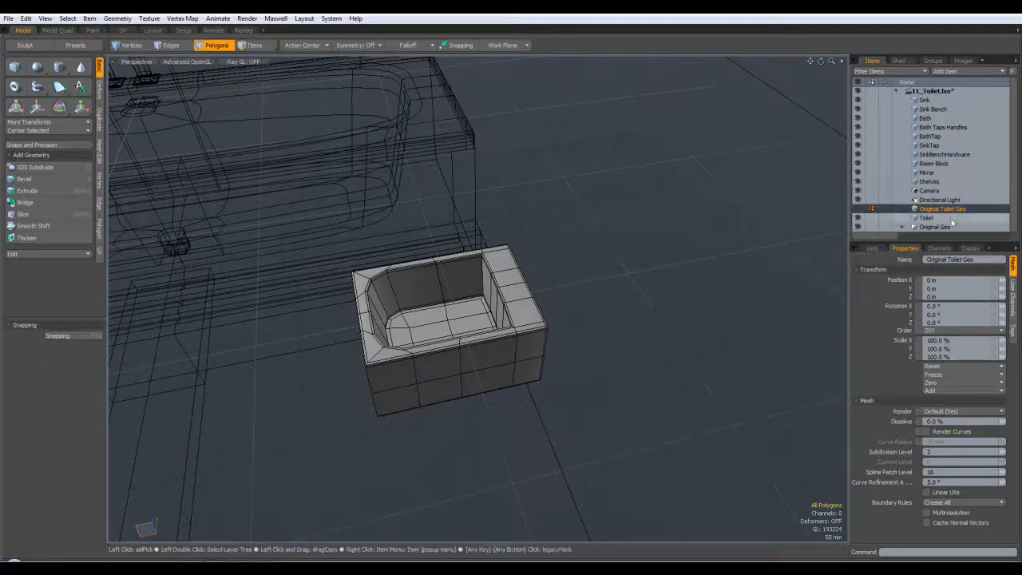
Move Original Toilet Geo into the Original Geo group and place the Toilet item directly above Camera.
{"action": "left_click_drag", "start_coordinate": [947, 210], "coordinate": [943, 229]}
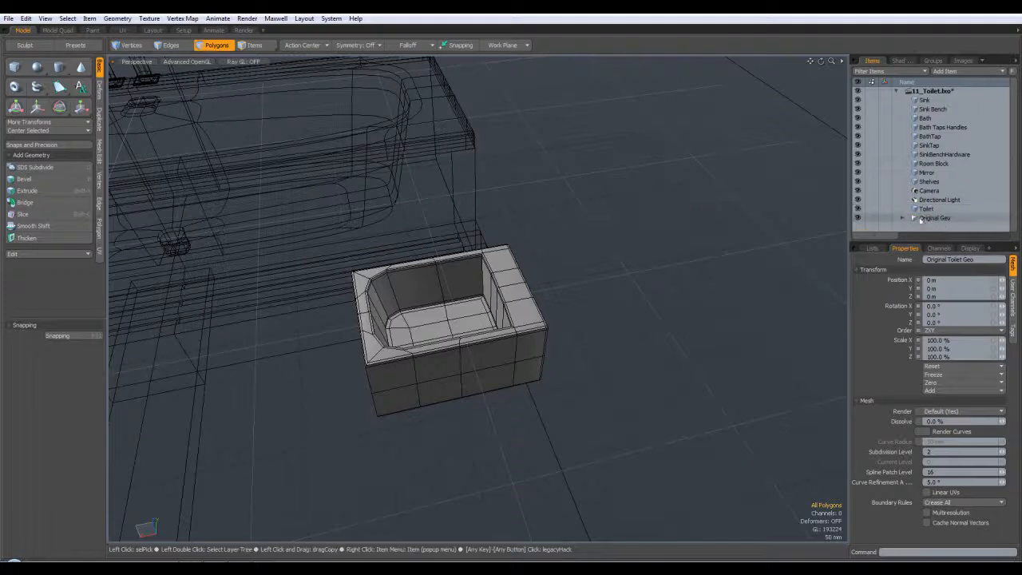
{"action": "left_click", "coordinate": [928, 209]}
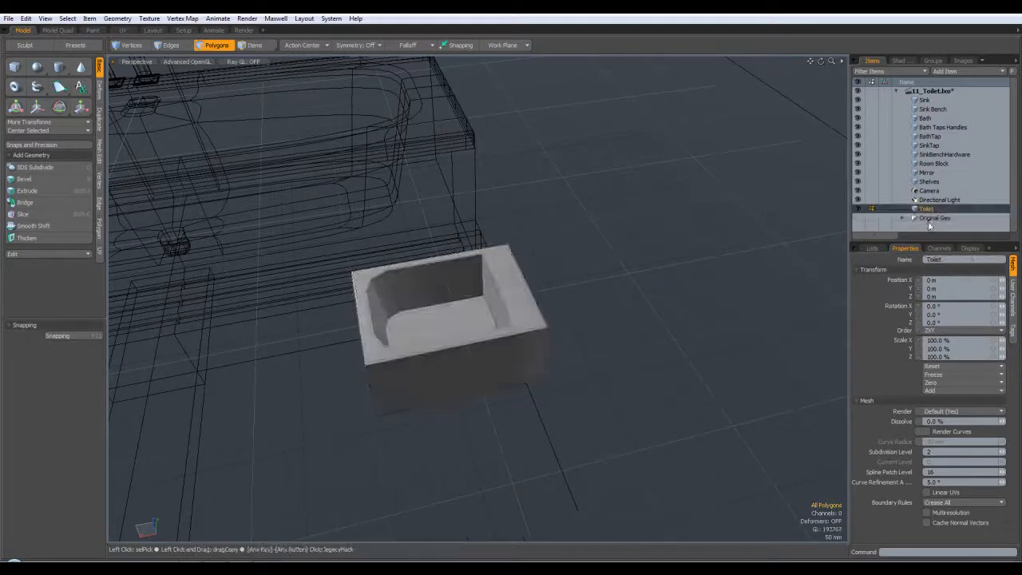
{"action": "left_click_drag", "start_coordinate": [929, 214], "coordinate": [924, 186]}
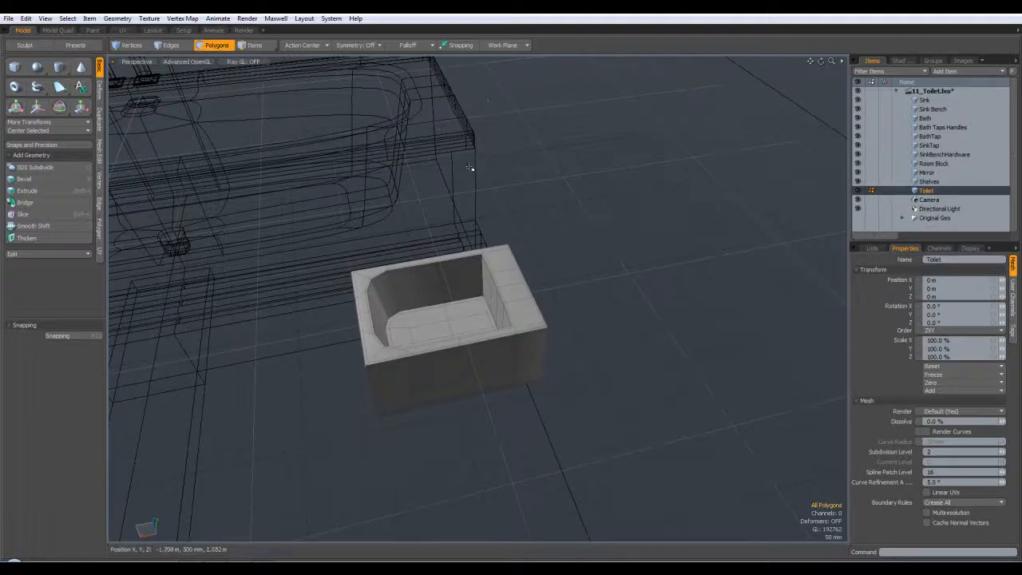
Compare the Toilet mesh with the reference photo of the suspended toilet from several angles.
{"action": "left_click_drag", "start_coordinate": [530, 343], "coordinate": [559, 334], "text": "alt"}
{"action": "key", "text": "alt+Tab"}
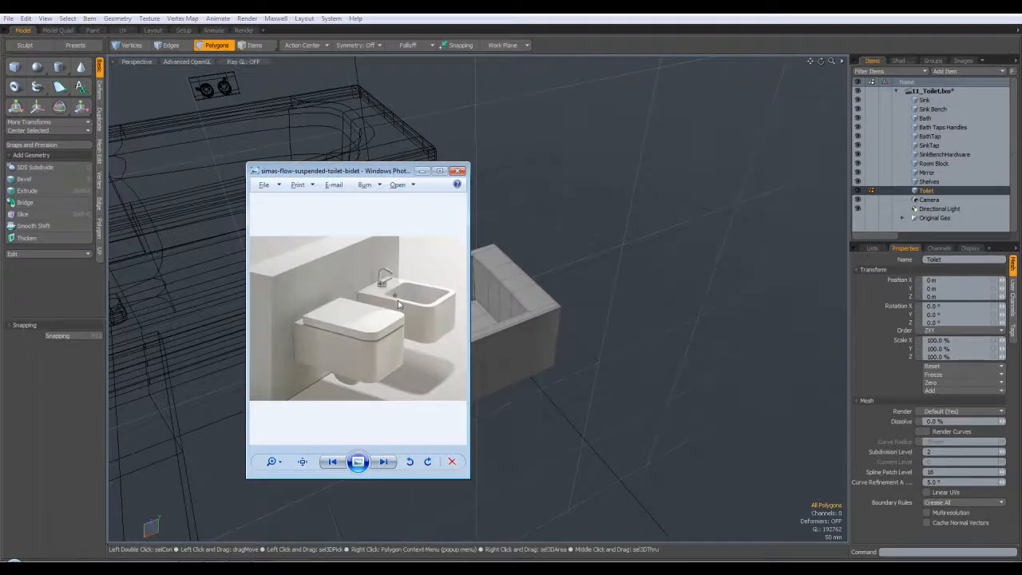
{"action": "left_click", "coordinate": [424, 173]}
{"action": "left_click_drag", "start_coordinate": [167, 185], "coordinate": [156, 213], "text": "alt"}
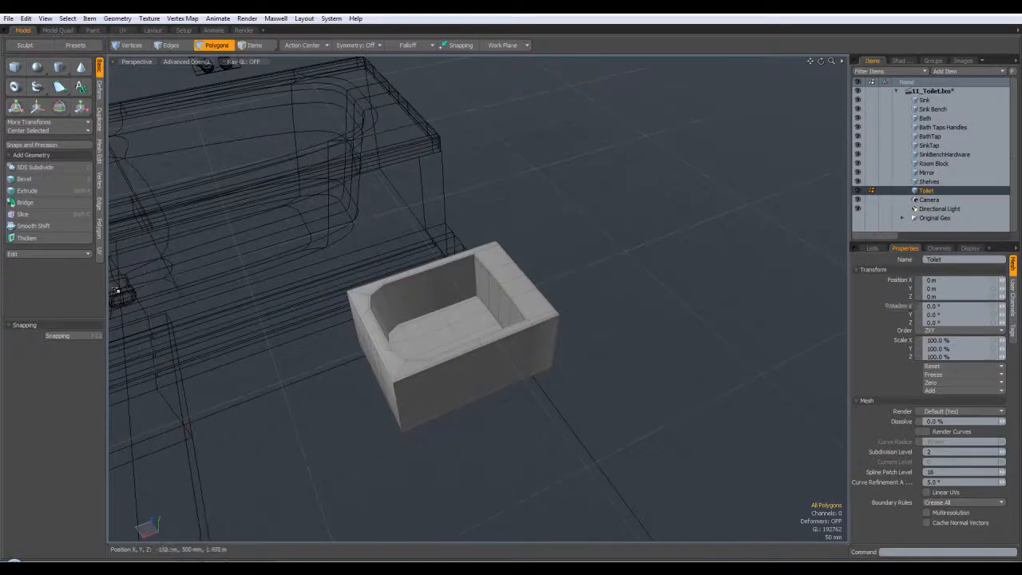
{"action": "left_click_drag", "start_coordinate": [146, 259], "coordinate": [176, 277], "text": "alt"}
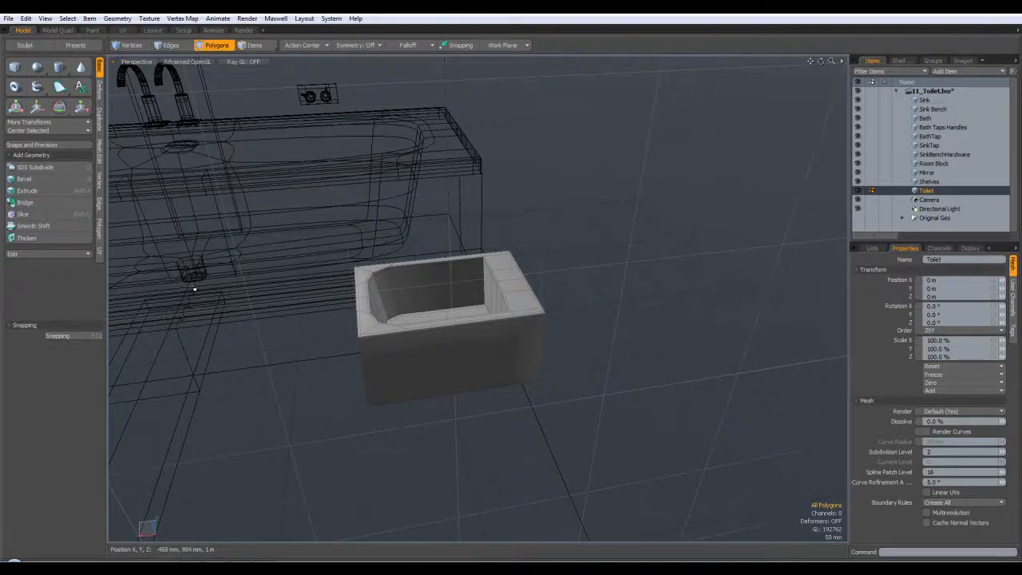
Select the full polygon loop around the inner walls of the cavity.
{"action": "left_click_drag", "start_coordinate": [211, 297], "coordinate": [495, 306], "text": "alt"}
{"action": "left_click", "coordinate": [485, 293]}
{"action": "left_click", "coordinate": [470, 295], "text": "shift"}
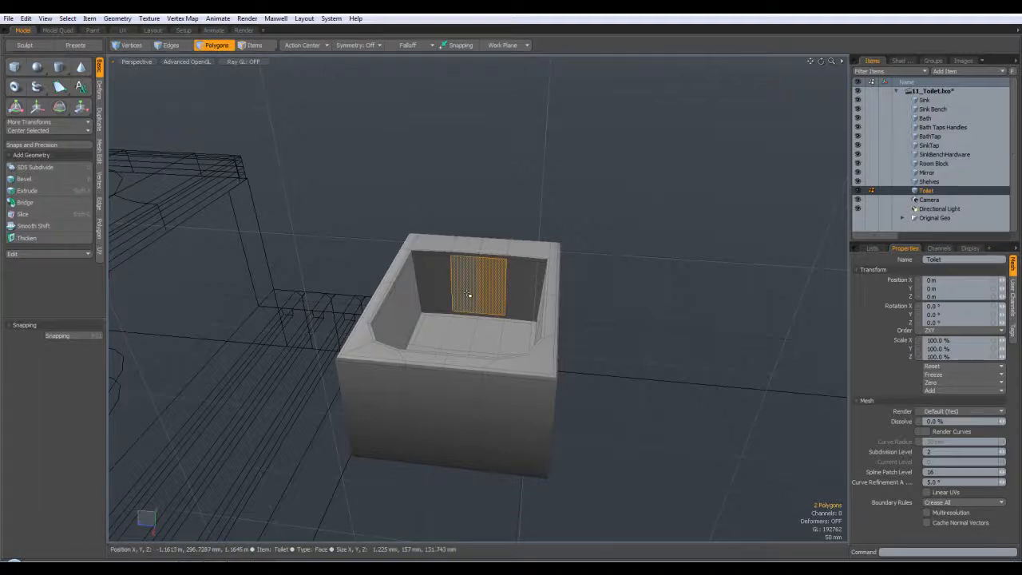
{"action": "key", "text": "l"}
{"action": "left_click_drag", "start_coordinate": [470, 296], "coordinate": [531, 281], "text": "alt"}
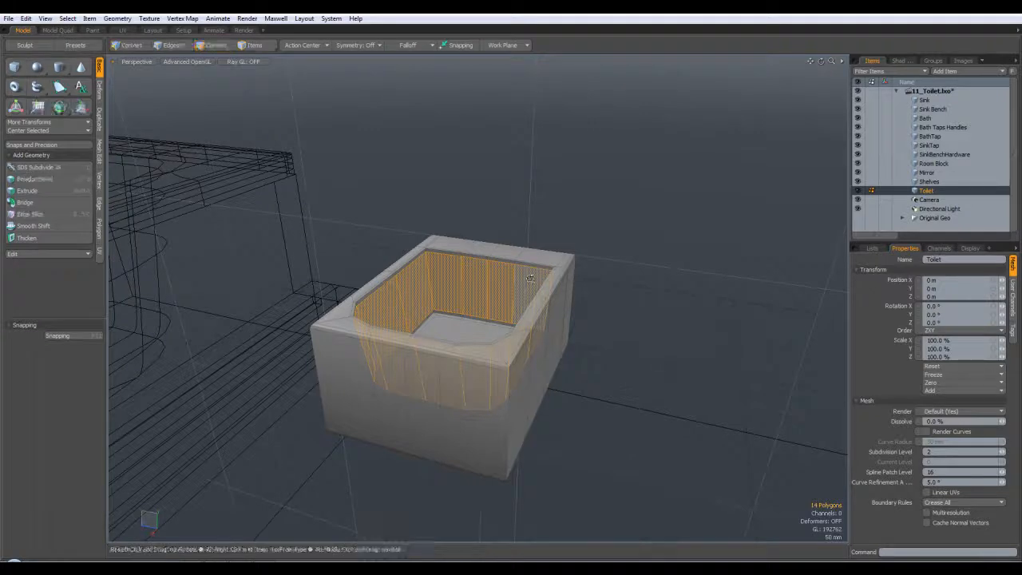
Loop-slice the inner wall polygons with two slices out of symmetry mode, positioned near the cavity's rim, and clear the selection.
{"action": "key", "text": "alt+c"}
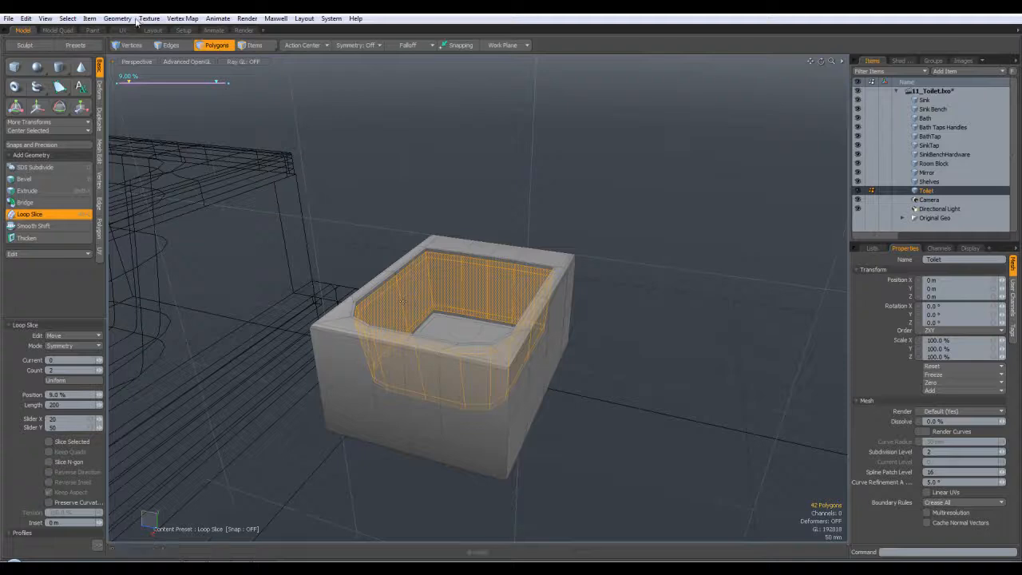
{"action": "left_click_drag", "start_coordinate": [130, 83], "coordinate": [146, 82]}
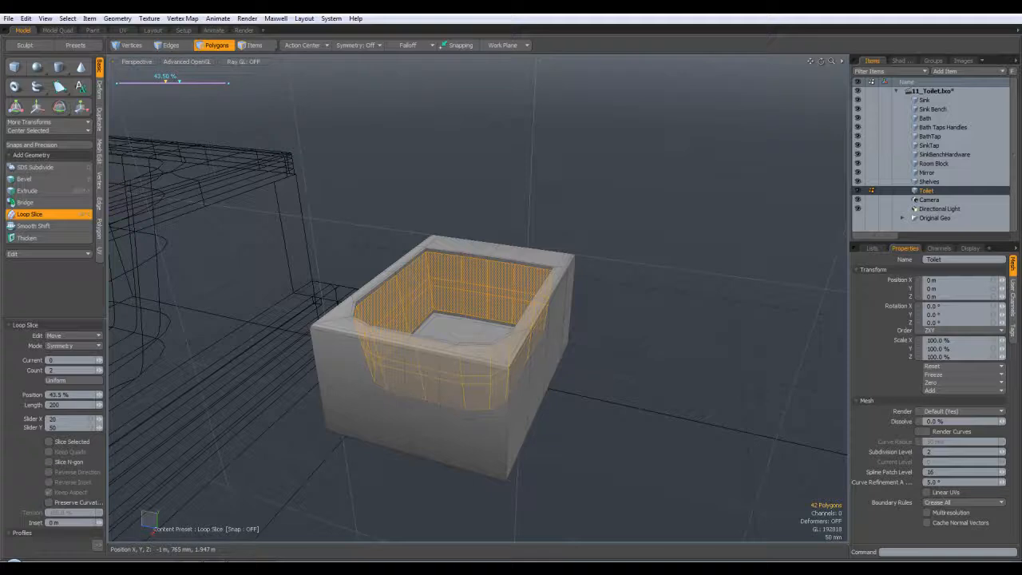
{"action": "left_click", "coordinate": [72, 345]}
{"action": "left_click", "coordinate": [72, 332]}
{"action": "left_click_drag", "start_coordinate": [158, 81], "coordinate": [193, 82]}
{"action": "key", "text": "q"}
{"action": "left_click", "coordinate": [654, 311]}
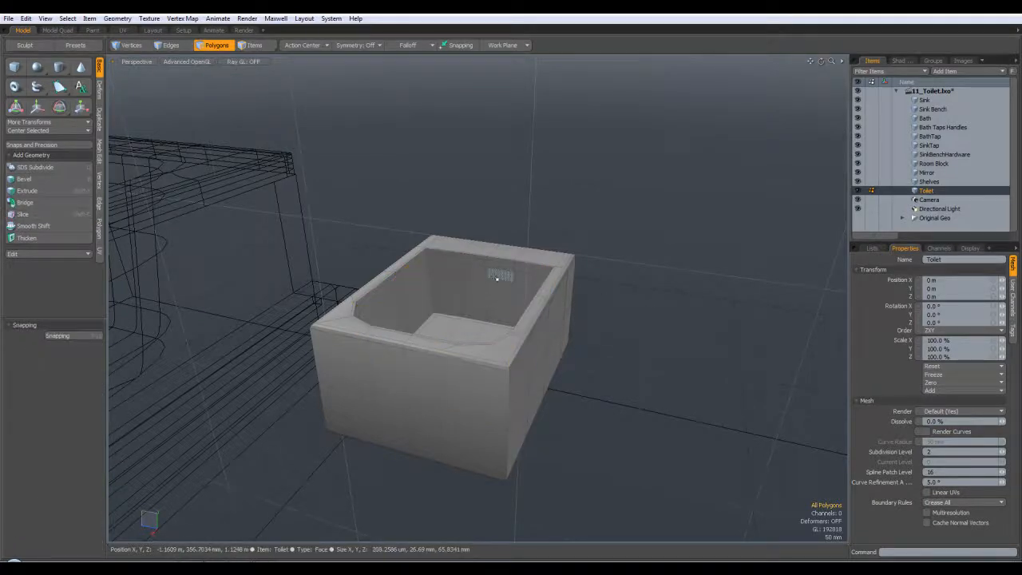
Switch to edge selection and clear the edges still selected around the cavity's inner walls.
{"action": "left_click", "coordinate": [181, 46]}
{"action": "double_click", "coordinate": [475, 335]}
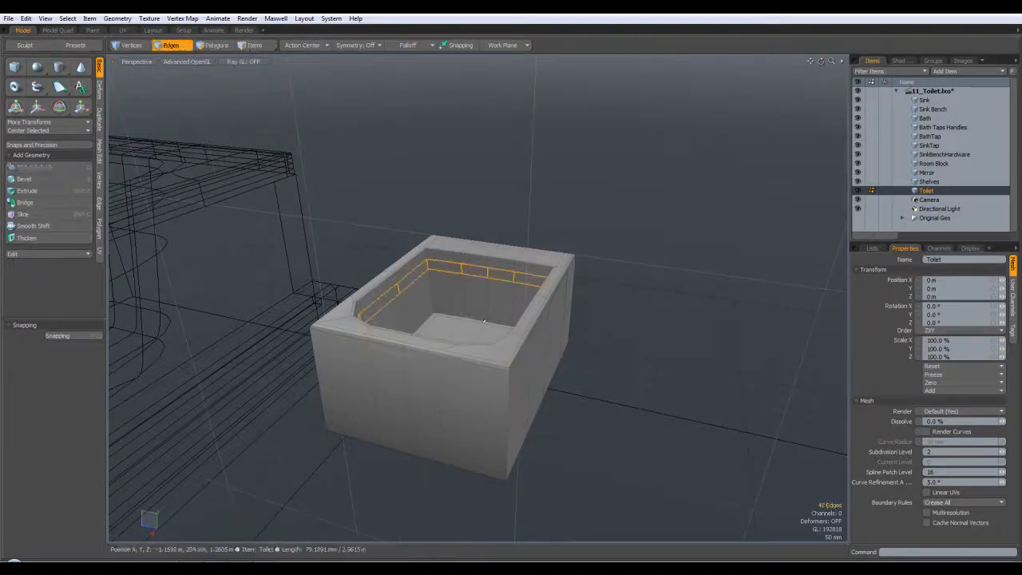
{"action": "key", "text": "space"}
{"action": "key", "text": "space"}
{"action": "key", "text": "space"}
{"action": "key", "text": "space"}
{"action": "key", "text": "space"}
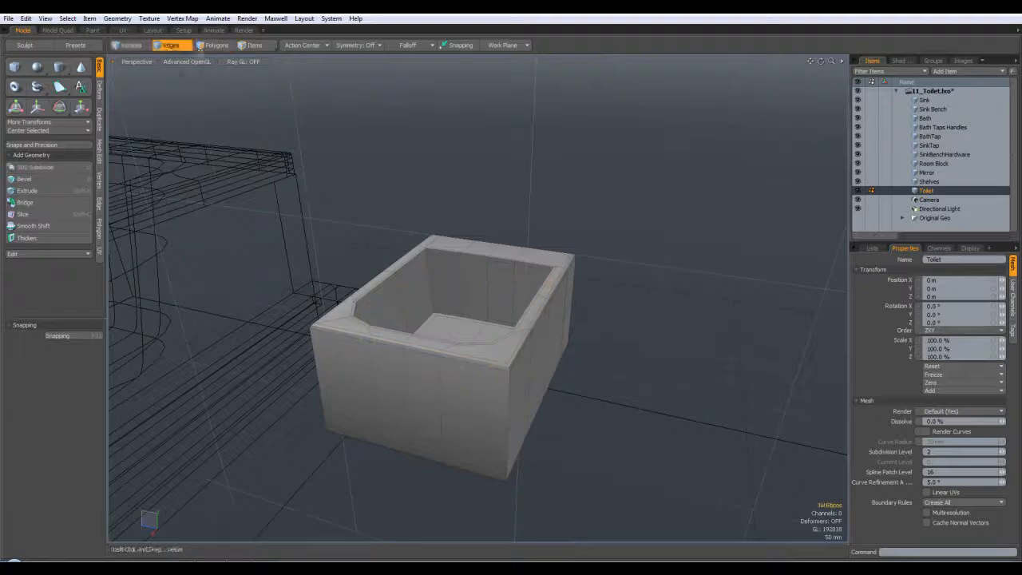
{"action": "key", "text": "space"}
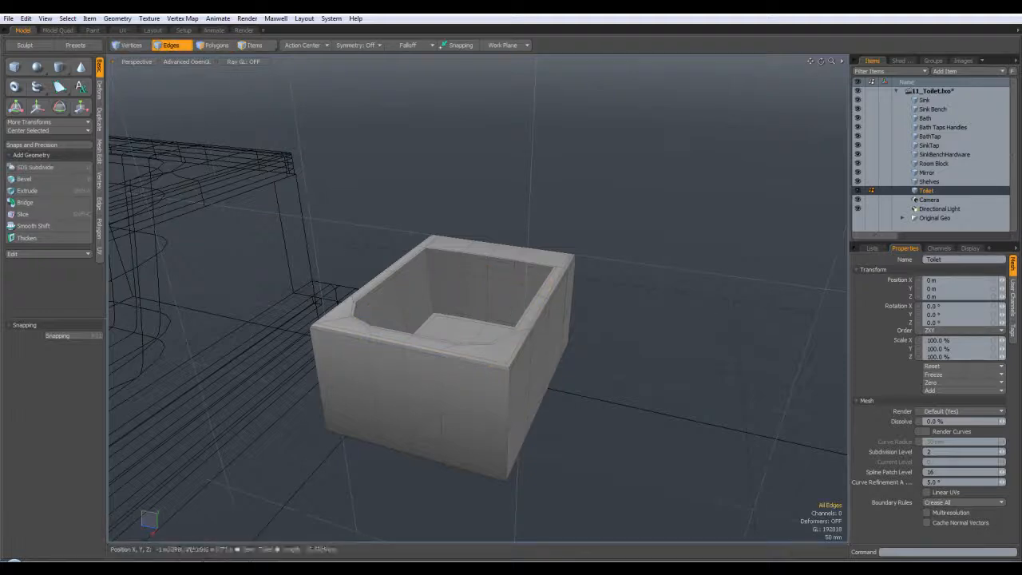
Bevel the edge loop running lengthwise around the middle of the toilet with a 26 mm inset, then clear the selection.
{"action": "double_click", "coordinate": [487, 300]}
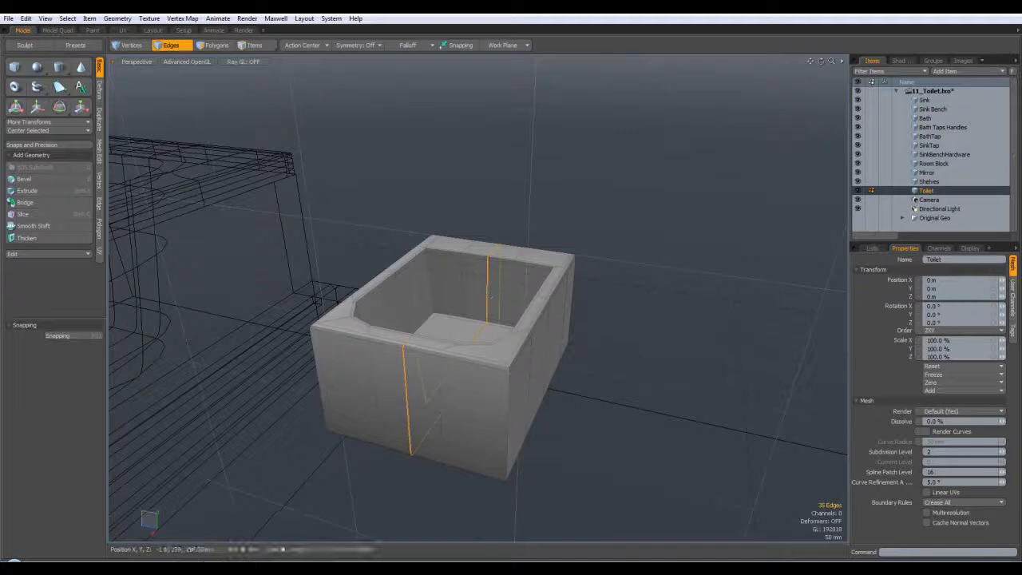
{"action": "key", "text": "b"}
{"action": "left_click", "coordinate": [461, 294]}
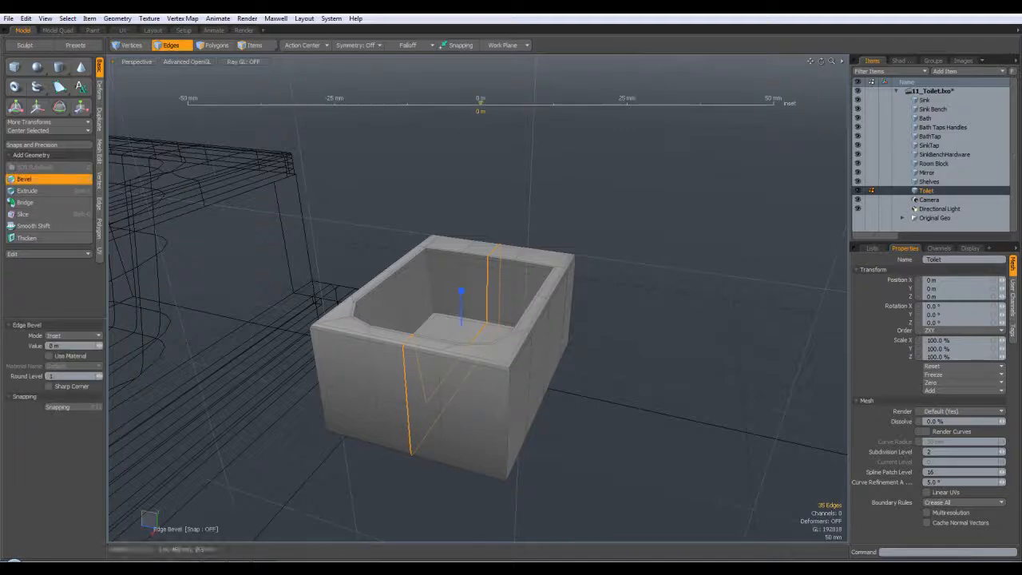
{"action": "left_click_drag", "start_coordinate": [460, 294], "coordinate": [469, 297]}
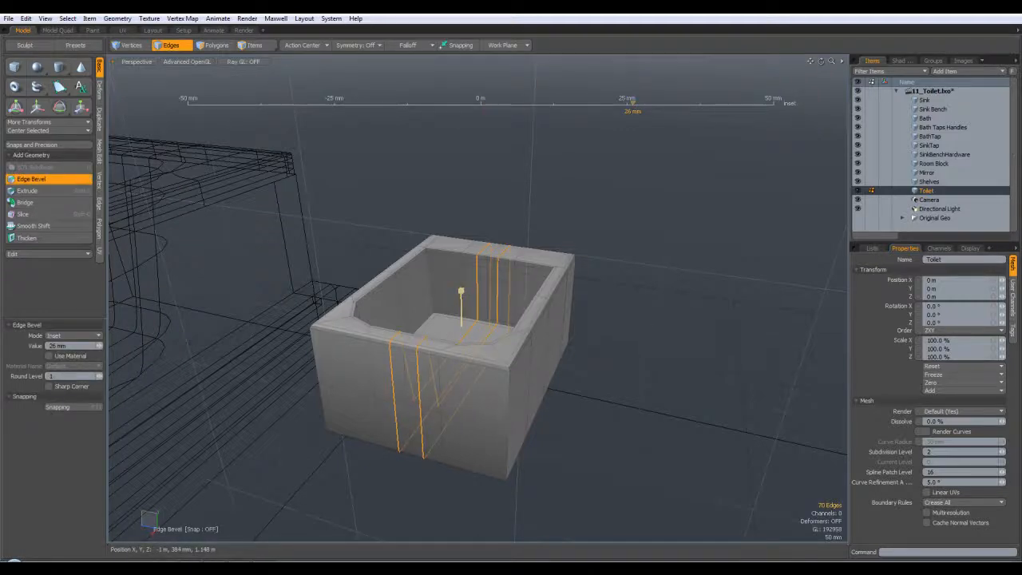
{"action": "scroll", "coordinate": [498, 232], "scroll_direction": "up", "scroll_amount": 4}
{"action": "scroll", "coordinate": [491, 295], "scroll_direction": "down", "scroll_amount": 1}
{"action": "left_click_drag", "start_coordinate": [484, 423], "coordinate": [551, 347], "text": "alt"}
{"action": "key", "text": "q"}
{"action": "left_click", "coordinate": [550, 346]}
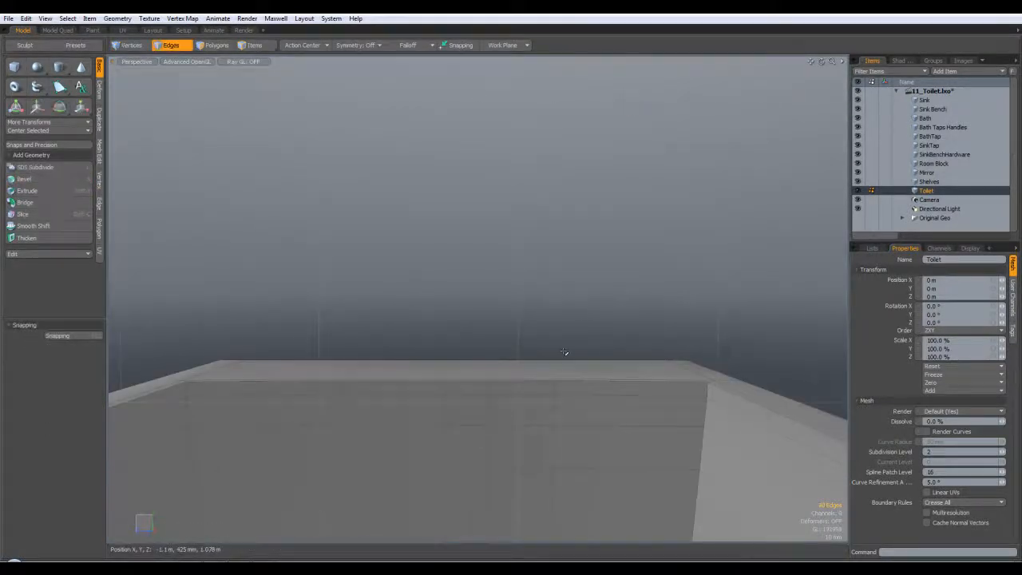
Examine the cavity and its end wall around the bevelled loops from several angles, with and without subdivision smoothing.
{"action": "left_click_drag", "start_coordinate": [568, 281], "coordinate": [548, 298], "text": "alt"}
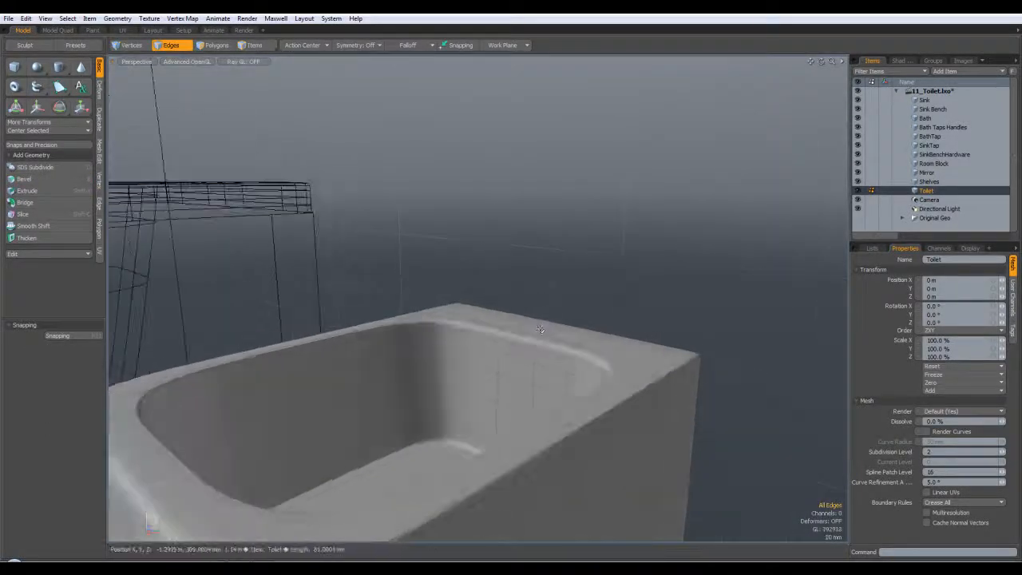
{"action": "key", "text": "Tab"}
{"action": "scroll", "coordinate": [543, 367], "scroll_direction": "down", "scroll_amount": 4}
{"action": "key", "text": "Tab"}
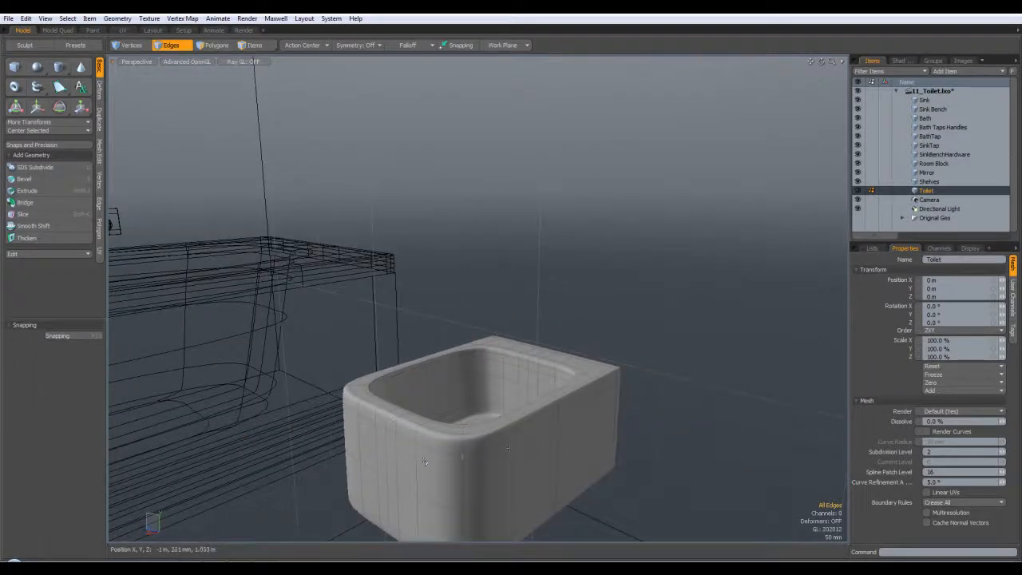
{"action": "key", "text": "Tab"}
{"action": "left_click_drag", "start_coordinate": [493, 460], "coordinate": [503, 303], "text": "alt"}
{"action": "left_click", "coordinate": [216, 45]}
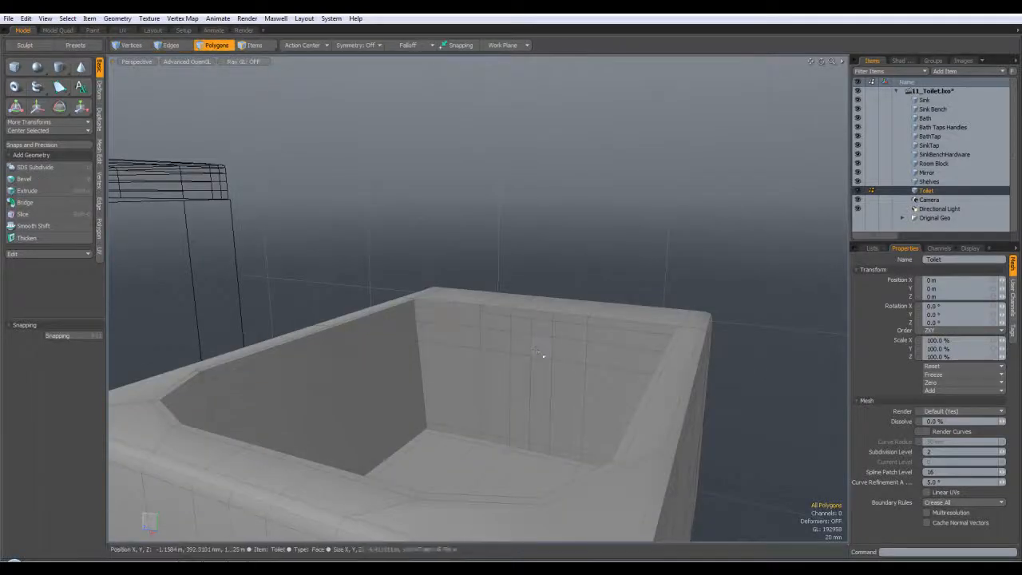
{"action": "left_click_drag", "start_coordinate": [515, 345], "coordinate": [547, 345]}
{"action": "scroll", "coordinate": [558, 347], "scroll_direction": "up", "scroll_amount": 3}
{"action": "scroll", "coordinate": [593, 381], "scroll_direction": "down", "scroll_amount": 2}
{"action": "key", "text": "Escape"}
{"action": "scroll", "coordinate": [593, 381], "scroll_direction": "up", "scroll_amount": 3}
{"action": "left_click_drag", "start_coordinate": [593, 381], "coordinate": [640, 302], "text": "alt"}
{"action": "scroll", "coordinate": [639, 303], "scroll_direction": "down", "scroll_amount": 3}
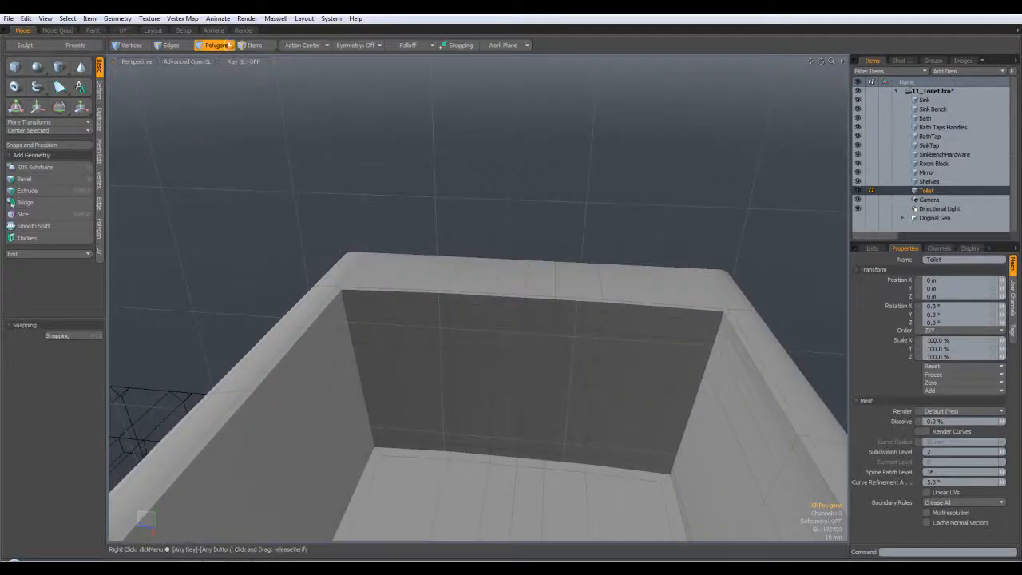
Select the two bevelled lengthwise edge loops and scale them to 70% in Z to bring them closer together.
{"action": "left_click", "coordinate": [181, 46]}
{"action": "double_click", "coordinate": [553, 322]}
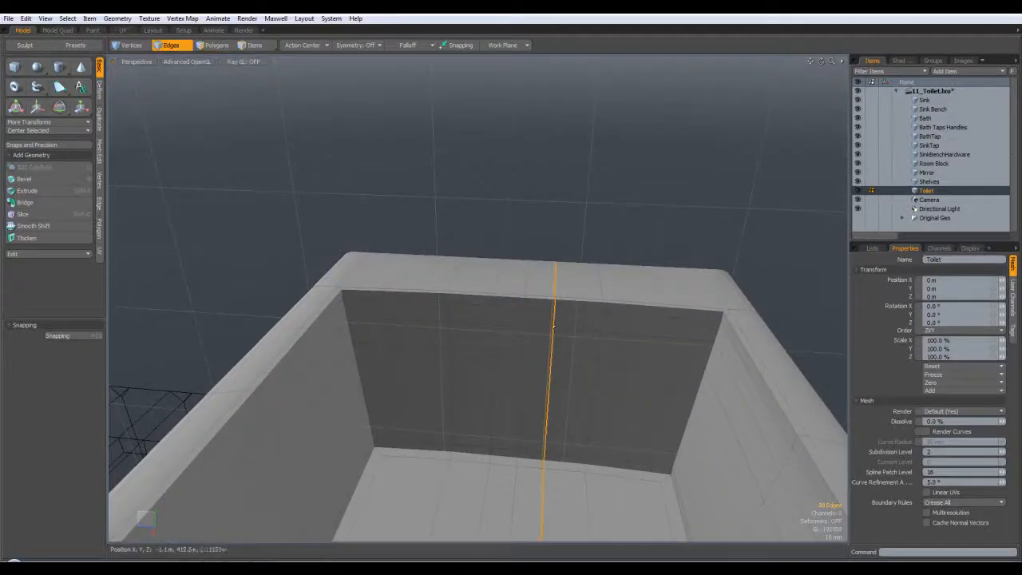
{"action": "double_click", "coordinate": [494, 317], "text": "shift"}
{"action": "key", "text": "r"}
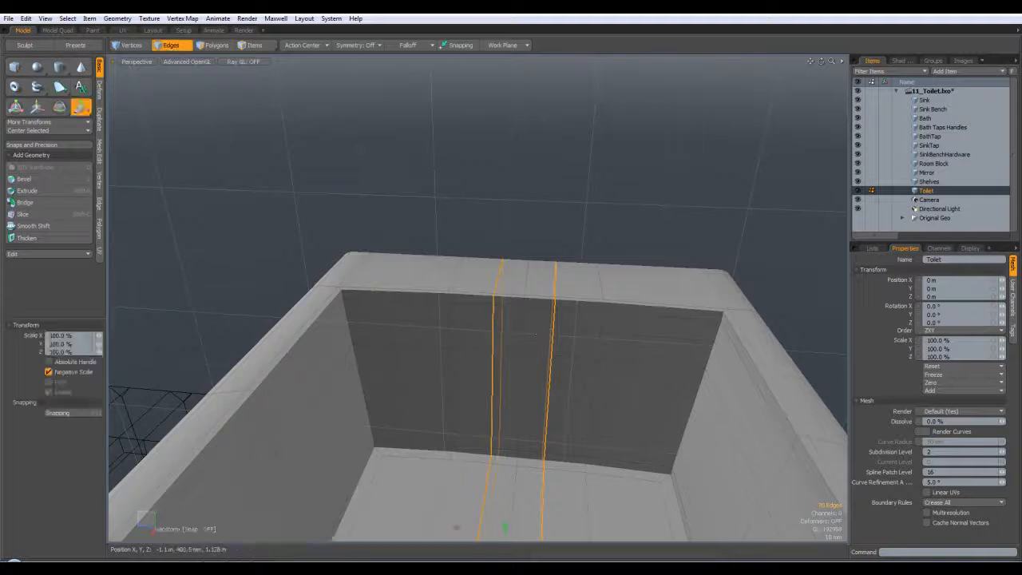
{"action": "left_click_drag", "start_coordinate": [544, 438], "coordinate": [539, 351], "text": "alt+shift"}
{"action": "left_click_drag", "start_coordinate": [444, 464], "coordinate": [461, 465]}
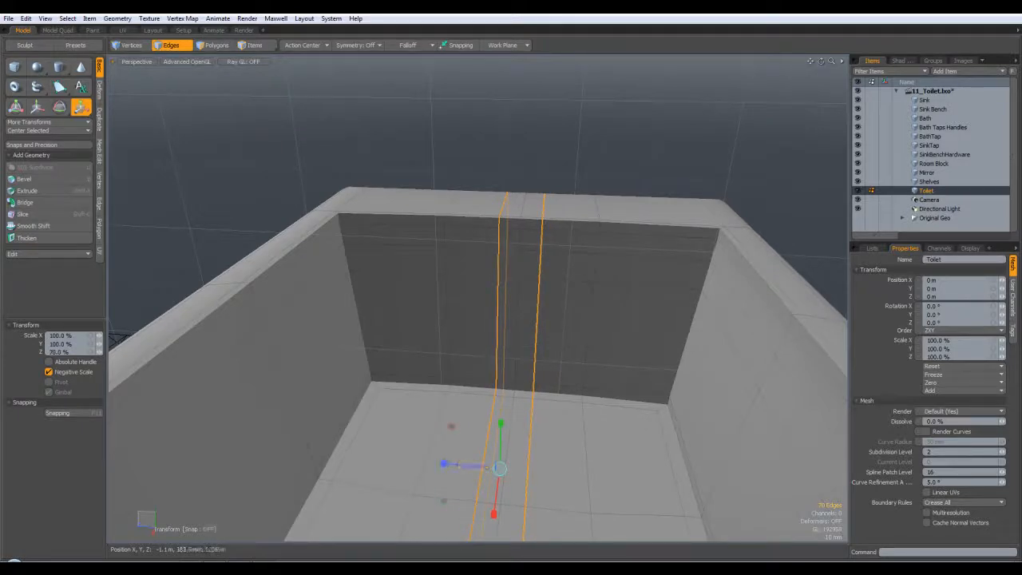
{"action": "key", "text": "space"}
{"action": "left_click", "coordinate": [556, 211]}
{"action": "key", "text": "Tab"}
{"action": "key", "text": "Tab"}
Select the two small middle polygons just below the rim on the cavity's end wall and bevel them with a -1 mm shift.
{"action": "left_click", "coordinate": [214, 46]}
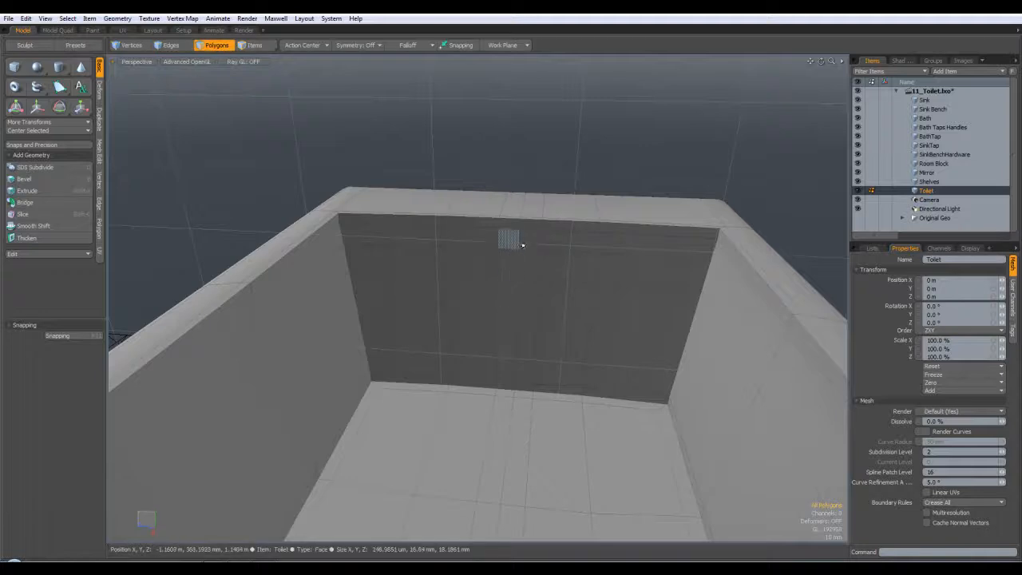
{"action": "left_click_drag", "start_coordinate": [625, 298], "coordinate": [575, 272], "text": "alt"}
{"action": "scroll", "coordinate": [576, 273], "scroll_direction": "up", "scroll_amount": 3}
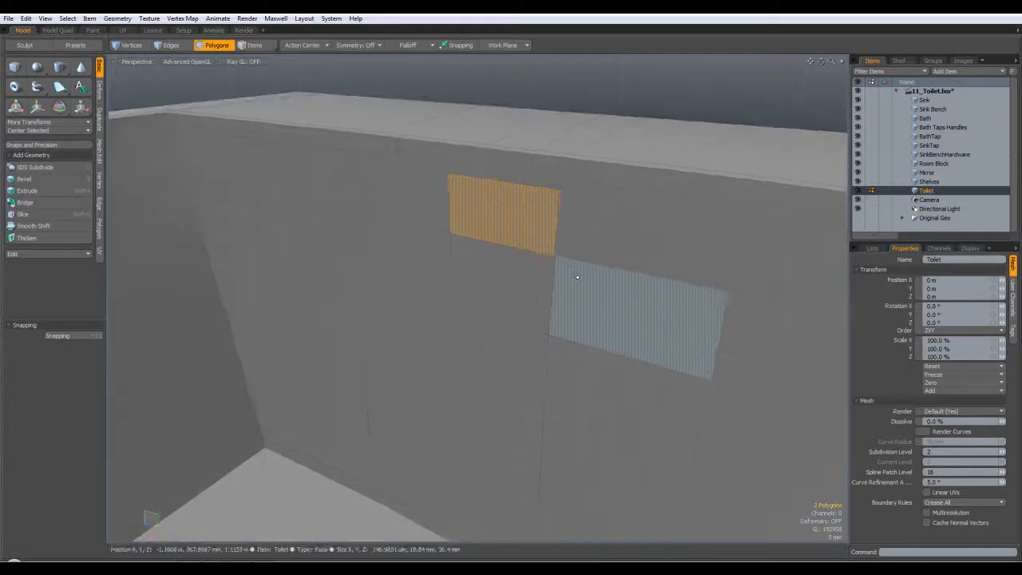
{"action": "key", "text": "b"}
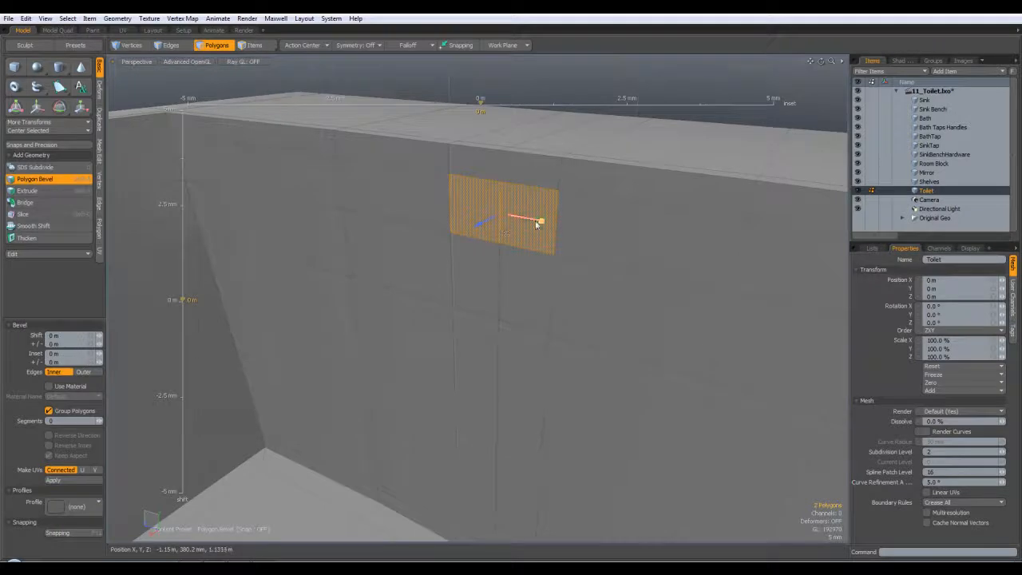
{"action": "key", "text": "q"}
{"action": "key", "text": "b"}
{"action": "left_click_drag", "start_coordinate": [479, 225], "coordinate": [483, 222]}
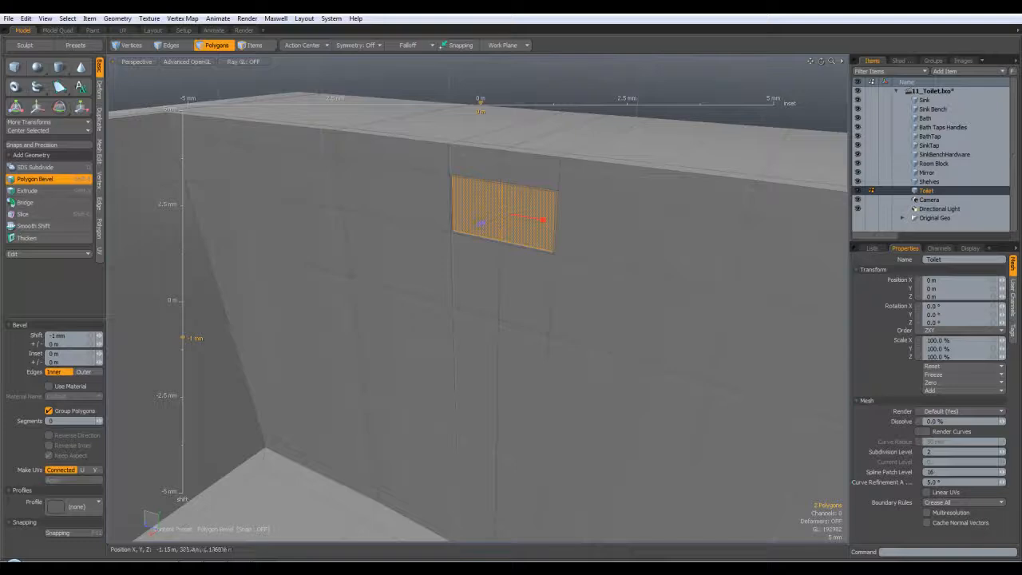
Sink the selected polygons deep into the end wall with further bevels to form an overflow hole, and preview it with subdivision.
{"action": "left_click", "coordinate": [461, 318], "text": "shift"}
{"action": "left_click_drag", "start_coordinate": [481, 227], "coordinate": [525, 200]}
{"action": "left_click_drag", "start_coordinate": [603, 277], "coordinate": [604, 256], "text": "alt"}
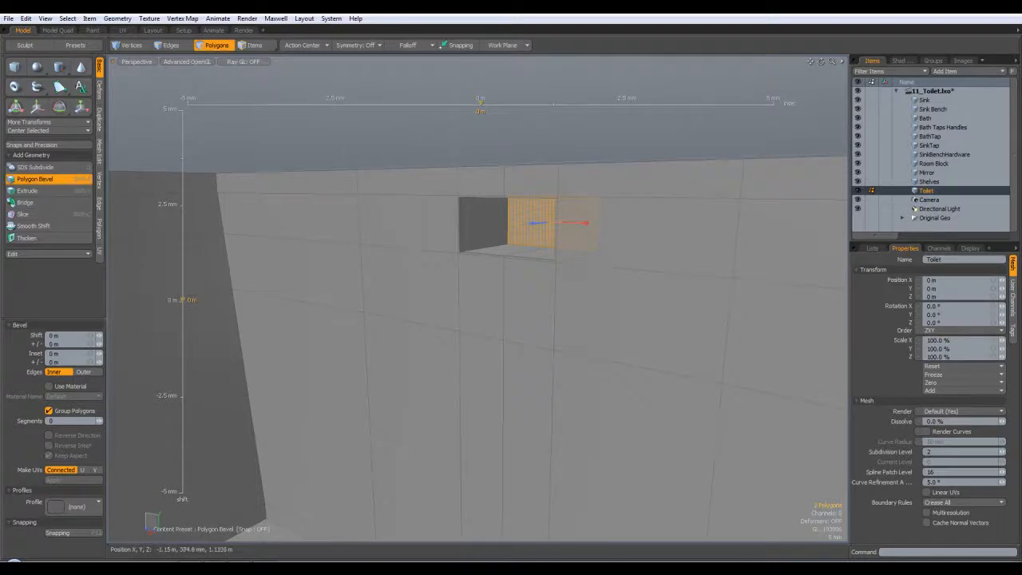
{"action": "left_click_drag", "start_coordinate": [539, 224], "coordinate": [540, 225], "text": "ctrl"}
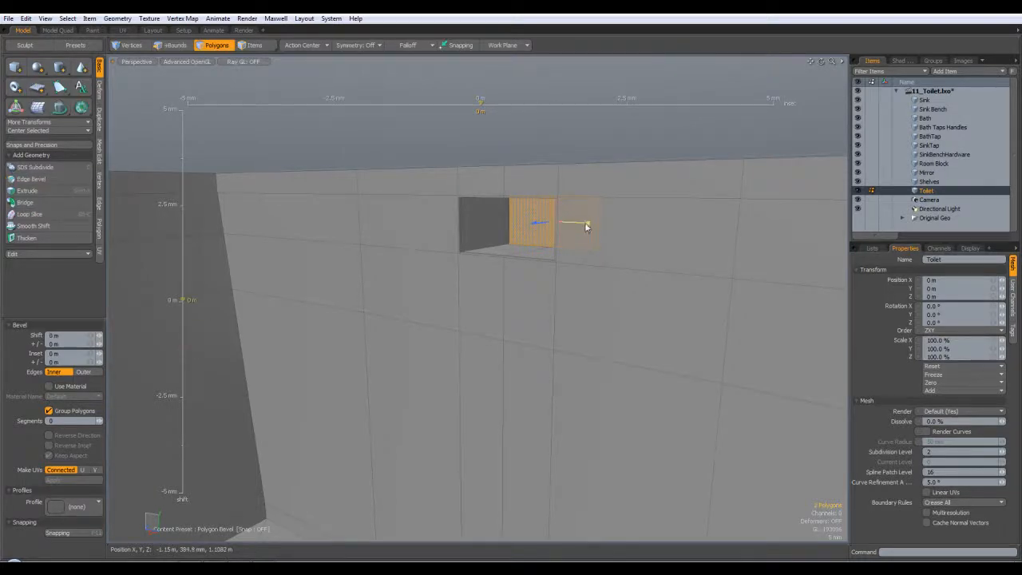
{"action": "key", "text": "space"}
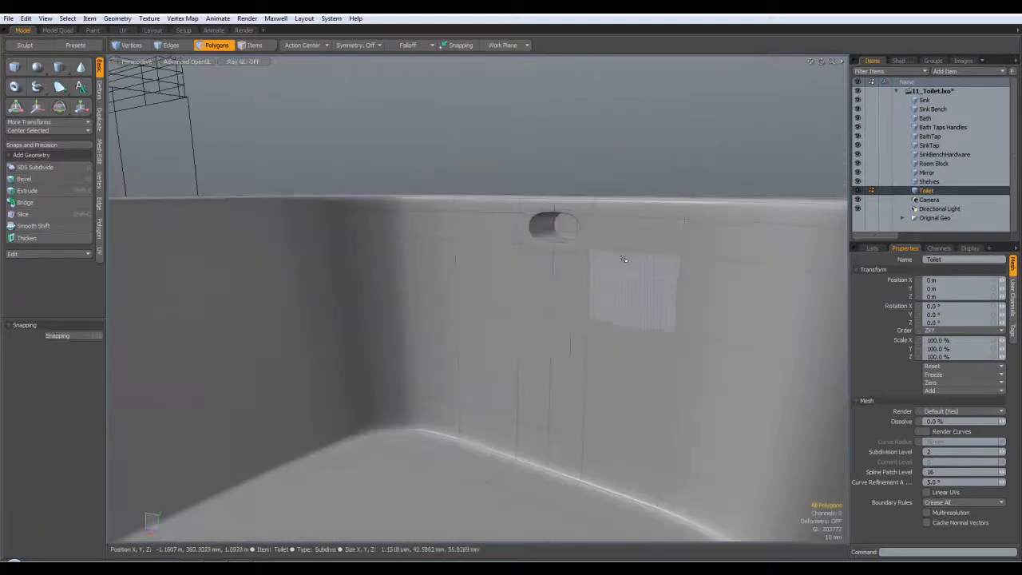
{"action": "mouse_move", "coordinate": [623, 259]}
{"action": "left_mouse_down", "text": "alt"}
{"action": "mouse_move", "coordinate": [659, 275]}
{"action": "mouse_move", "coordinate": [599, 257]}
{"action": "mouse_move", "coordinate": [563, 232]}
{"action": "mouse_move", "coordinate": [581, 225]}
{"action": "mouse_move", "coordinate": [558, 183]}
{"action": "mouse_move", "coordinate": [579, 203]}
{"action": "mouse_move", "coordinate": [723, 239]}
{"action": "mouse_move", "coordinate": [575, 251]}
{"action": "mouse_move", "coordinate": [520, 240]}
{"action": "mouse_move", "coordinate": [502, 208]}
{"action": "left_mouse_up", "text": "alt"}
{"action": "key", "text": "Tab"}
{"action": "key", "text": "Tab"}
{"action": "key", "text": "Tab"}
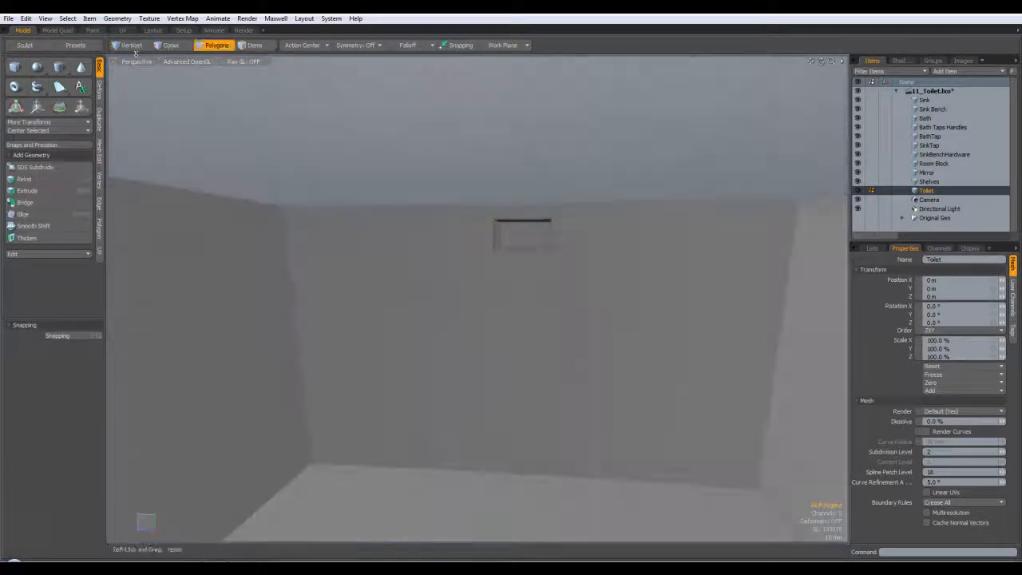
Select the upper and lower edge loops bordering the overflow hole, together with all edges of the hole itself.
{"action": "left_click", "coordinate": [171, 46]}
{"action": "double_click", "coordinate": [445, 219]}
{"action": "double_click", "coordinate": [457, 248], "text": "shift"}
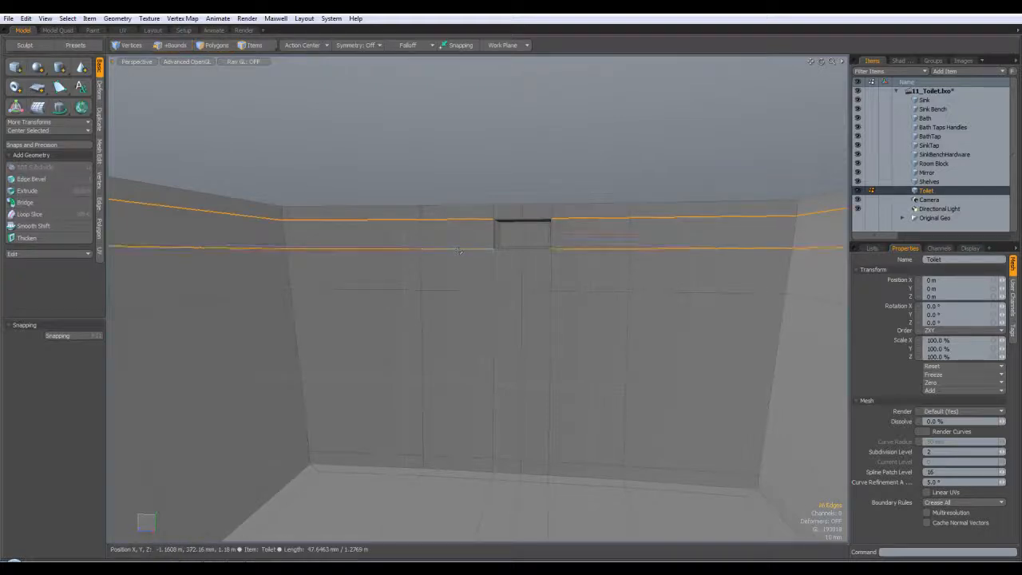
{"action": "mouse_move", "coordinate": [474, 213]}
{"action": "right_mouse_down", "text": "shift"}
{"action": "mouse_move", "coordinate": [562, 237]}
{"action": "mouse_move", "coordinate": [480, 265]}
{"action": "mouse_move", "coordinate": [477, 257]}
{"action": "right_mouse_up", "text": "shift"}
{"action": "left_click_drag", "start_coordinate": [477, 257], "coordinate": [651, 367], "text": "alt"}
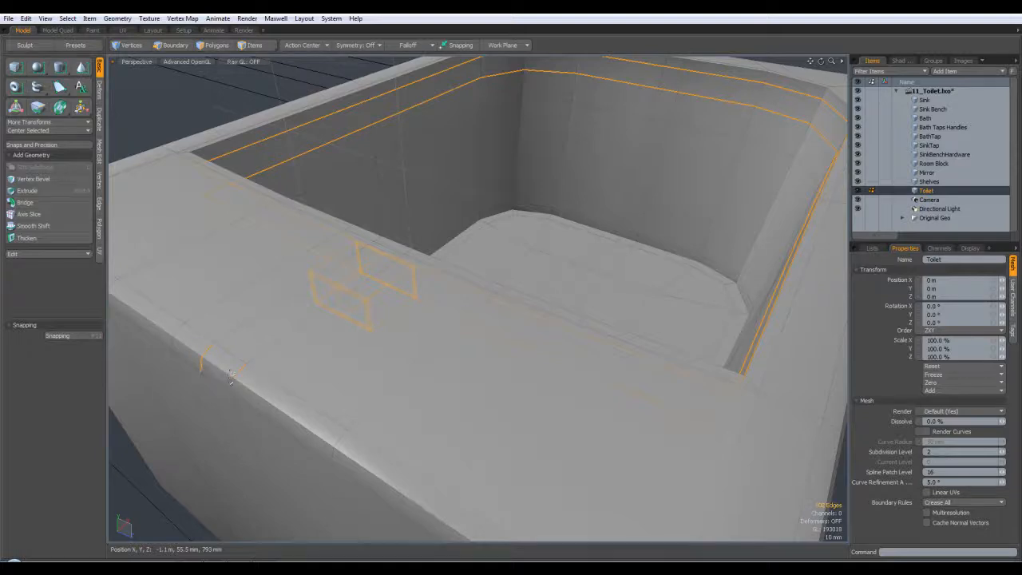
{"action": "left_click_drag", "start_coordinate": [218, 366], "coordinate": [303, 240], "text": "alt"}
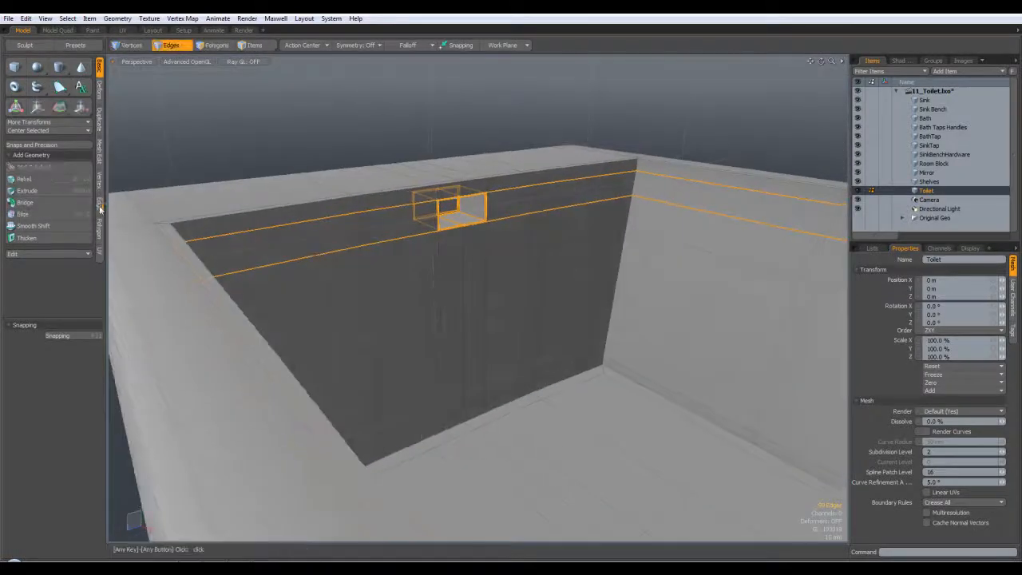
Try to slide the selected edge loops with Duplicate turned off.
{"action": "left_click", "coordinate": [99, 204]}
{"action": "left_click", "coordinate": [31, 140]}
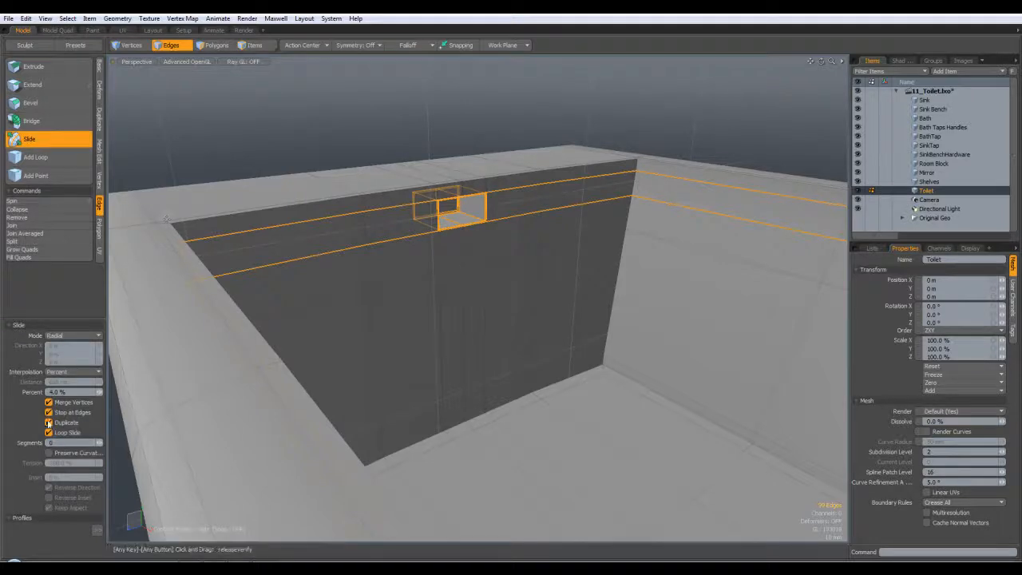
{"action": "left_click_drag", "start_coordinate": [511, 322], "coordinate": [508, 321]}
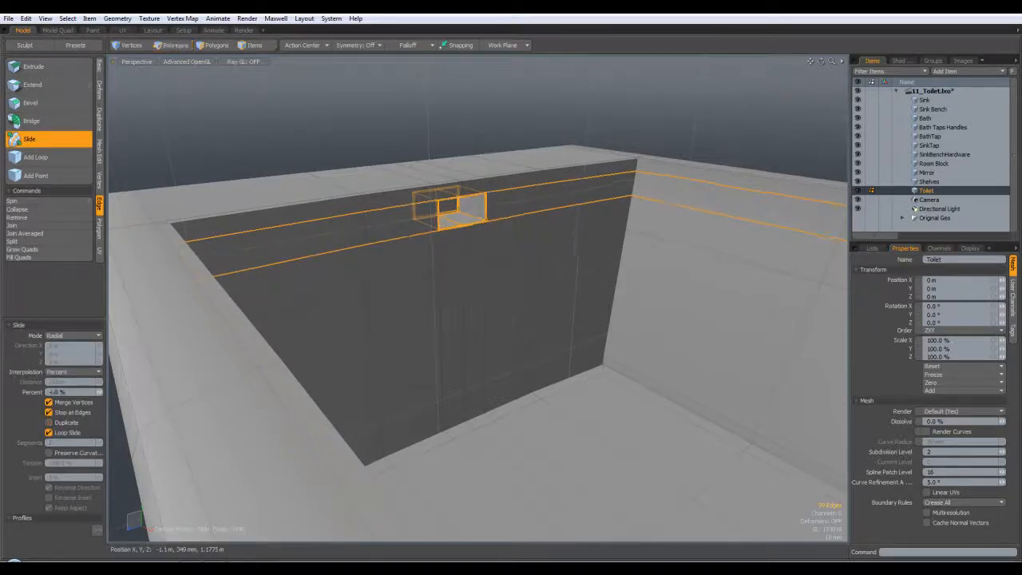
Move the selected loops and overflow hole edges down 5.5 mm in Y and clear the selection.
{"action": "key", "text": "w"}
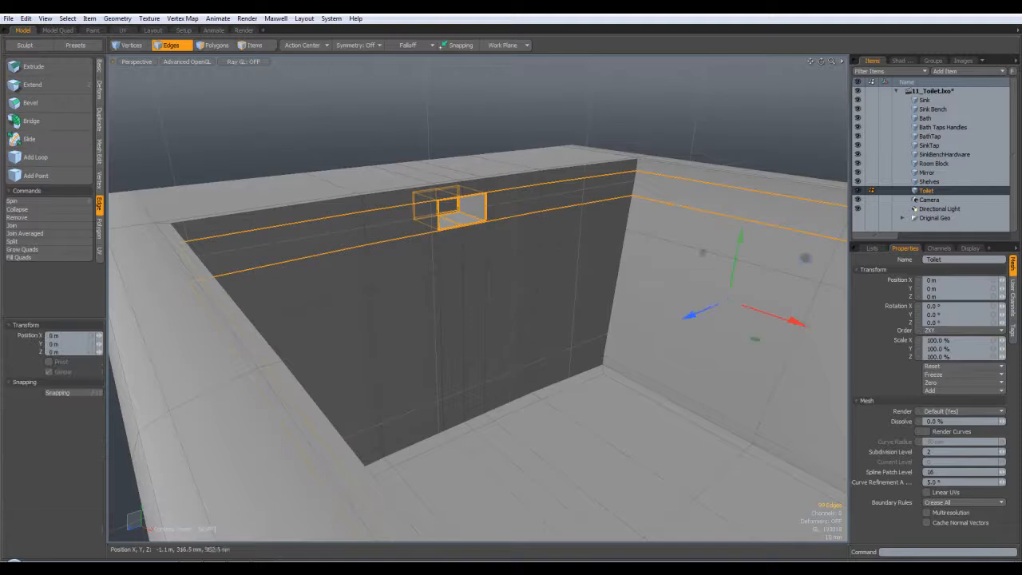
{"action": "left_click_drag", "start_coordinate": [744, 241], "coordinate": [736, 253]}
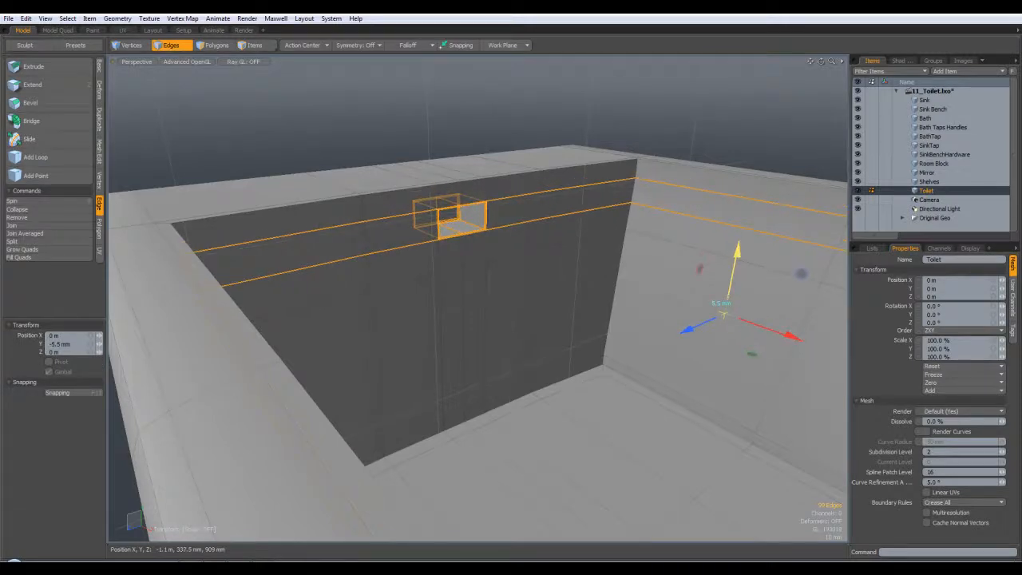
{"action": "key", "text": "q"}
{"action": "left_click", "coordinate": [622, 146]}
Compare the toilet's cavity and overflow hole, smoothed and unsmoothed, with the suspended toilet reference photo.
{"action": "left_click_drag", "start_coordinate": [622, 147], "coordinate": [605, 358], "text": "alt"}
{"action": "key", "text": "Tab"}
{"action": "scroll", "coordinate": [637, 289], "scroll_direction": "down", "scroll_amount": 5}
{"action": "key", "text": "Caps_Lock"}
{"action": "key", "text": "Caps_Lock"}
{"action": "key", "text": "Tab"}
{"action": "key", "text": "Tab"}
{"action": "key", "text": "Tab"}
{"action": "key", "text": "alt+Tab"}
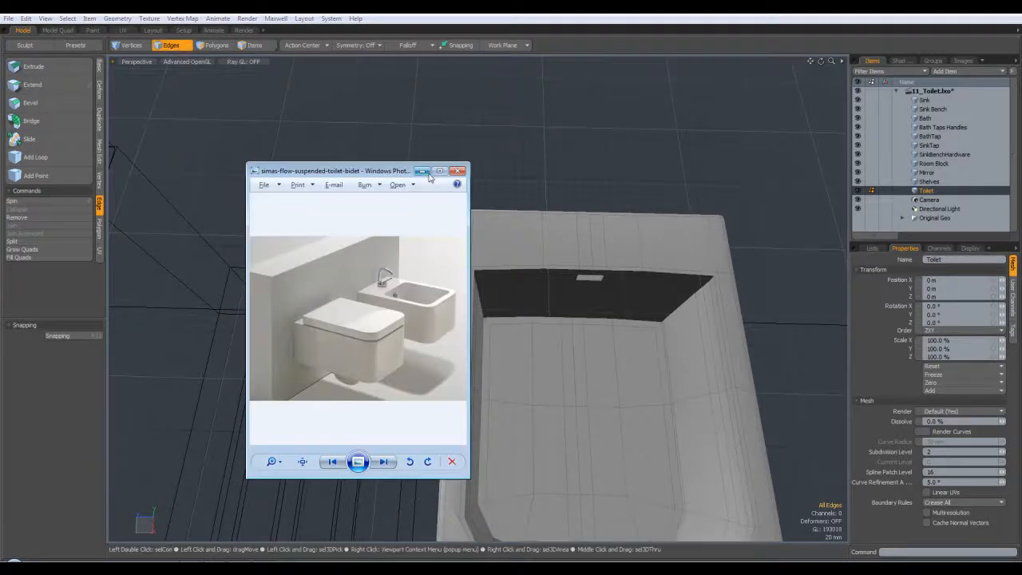
{"action": "left_click_drag", "start_coordinate": [598, 371], "coordinate": [605, 404], "text": "alt"}
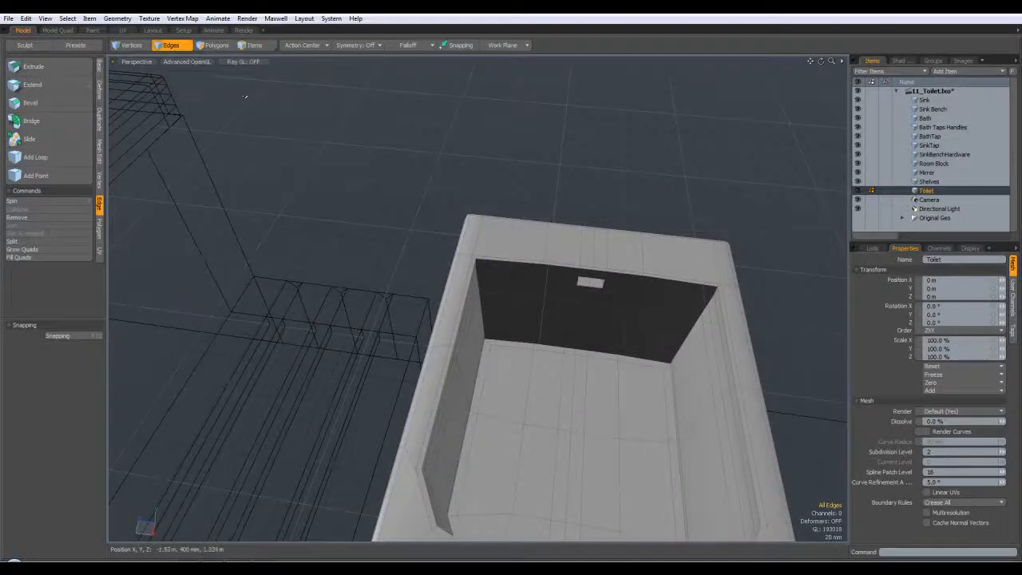
Select the polygon loop wrapping the cavity behind its midpoint and loop-slice it with a count of 2.
{"action": "key", "text": "3"}
{"action": "mouse_move", "coordinate": [591, 375]}
{"action": "left_mouse_down"}
{"action": "mouse_move", "coordinate": [585, 408]}
{"action": "mouse_move", "coordinate": [529, 326]}
{"action": "mouse_move", "coordinate": [523, 351]}
{"action": "mouse_move", "coordinate": [519, 328]}
{"action": "left_mouse_up"}
{"action": "key", "text": "l"}
{"action": "left_click_drag", "start_coordinate": [423, 419], "coordinate": [561, 410], "text": "alt"}
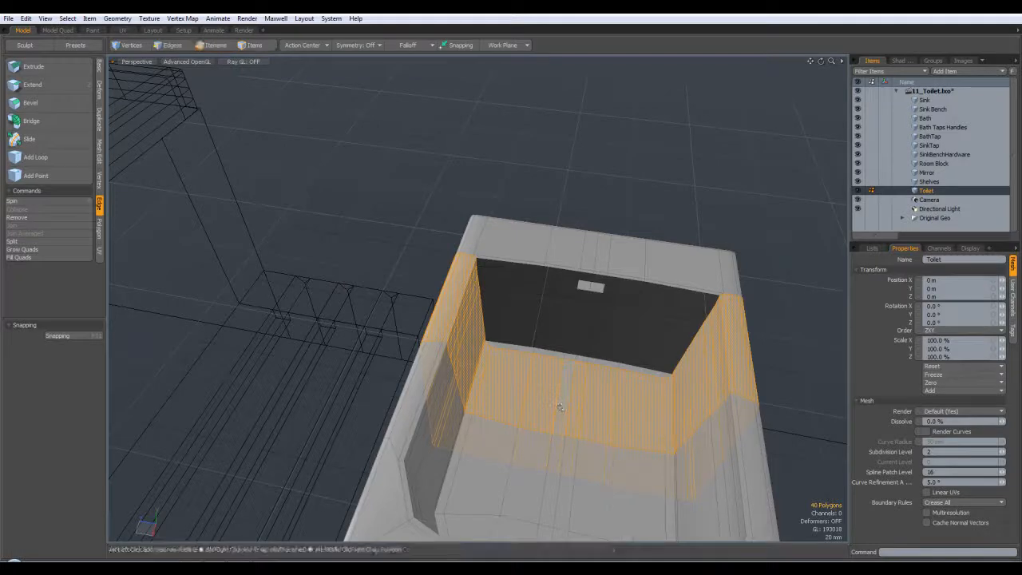
{"action": "key", "text": "alt+c"}
{"action": "left_click", "coordinate": [504, 432]}
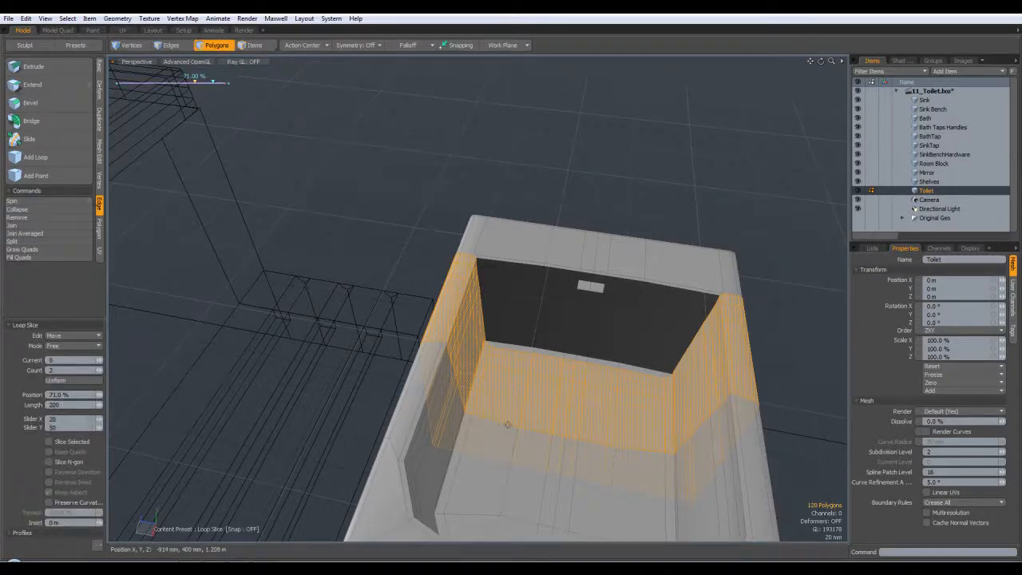
Set the loop slices to Symmetry mode at 41.0 % and clear the polygon selection.
{"action": "left_click_drag", "start_coordinate": [512, 424], "coordinate": [399, 383], "text": "alt"}
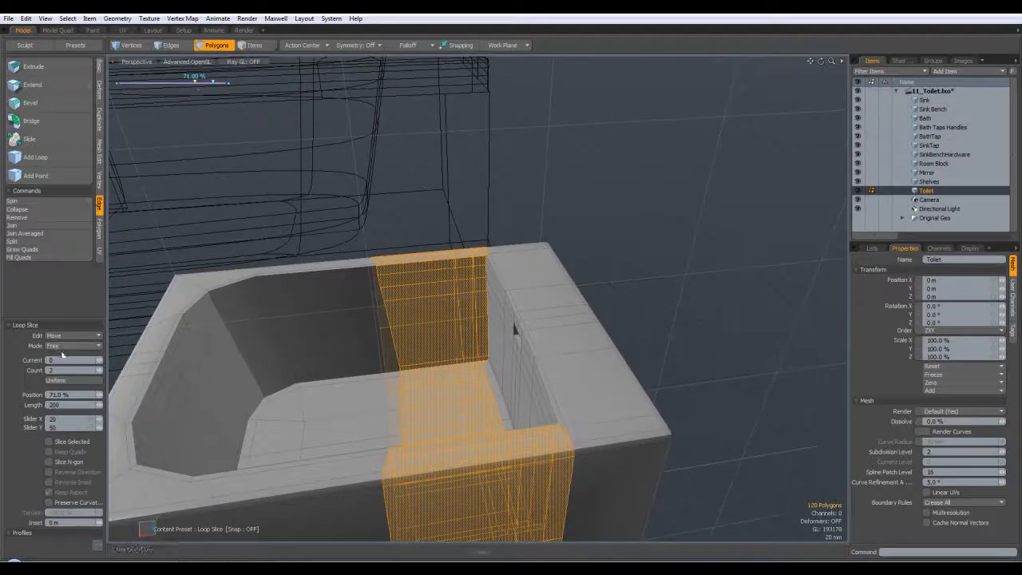
{"action": "left_click", "coordinate": [64, 346]}
{"action": "left_click", "coordinate": [66, 356]}
{"action": "left_click_drag", "start_coordinate": [194, 115], "coordinate": [195, 140], "text": "alt"}
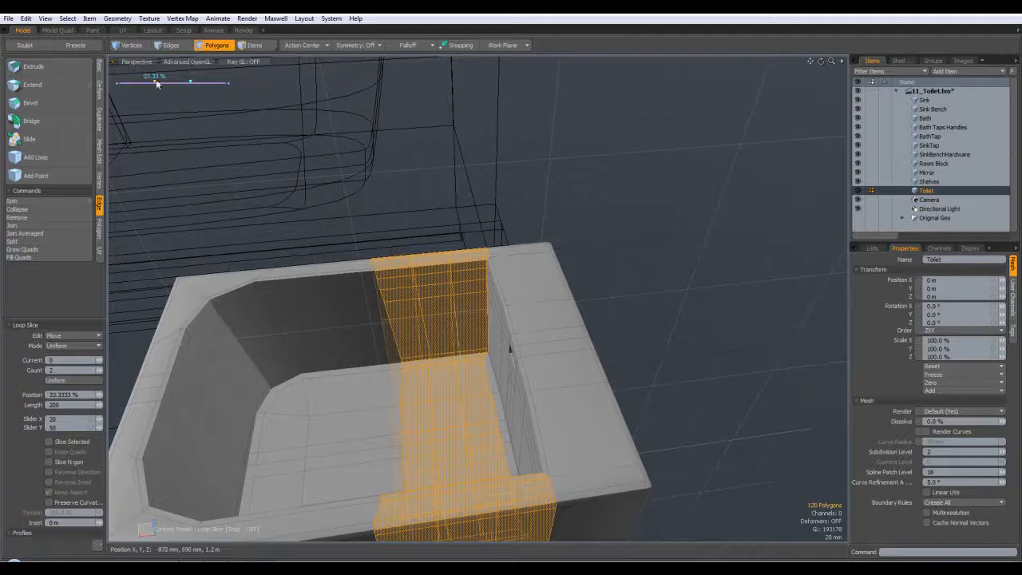
{"action": "left_click", "coordinate": [90, 348]}
{"action": "left_click", "coordinate": [88, 364]}
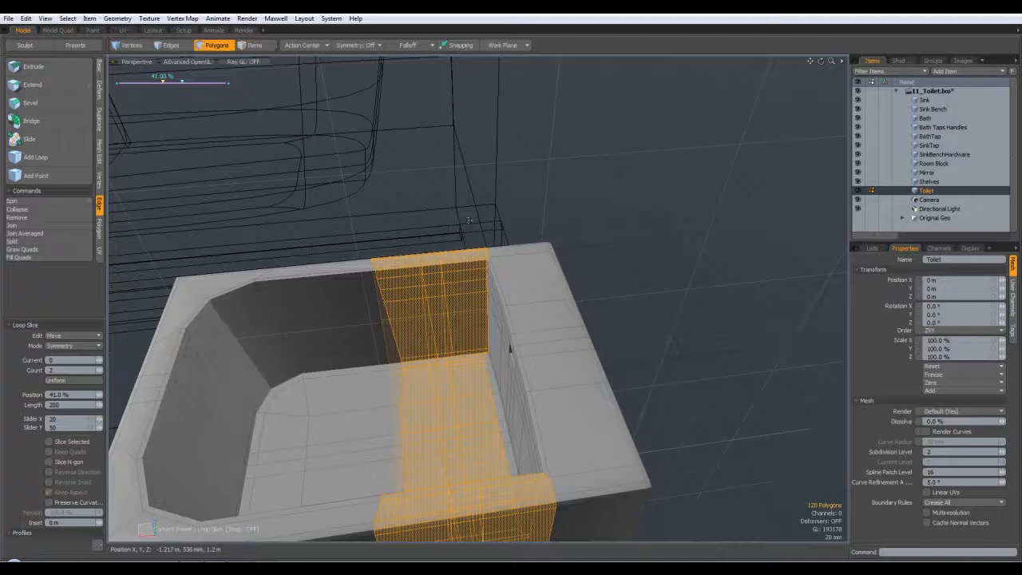
{"action": "key", "text": "space"}
{"action": "left_click", "coordinate": [600, 232]}
Compare the smoothed and unsmoothed cavity floor to judge where the drain hole fits.
{"action": "left_click_drag", "start_coordinate": [511, 319], "coordinate": [687, 380], "text": "alt"}
{"action": "key", "text": "Tab"}
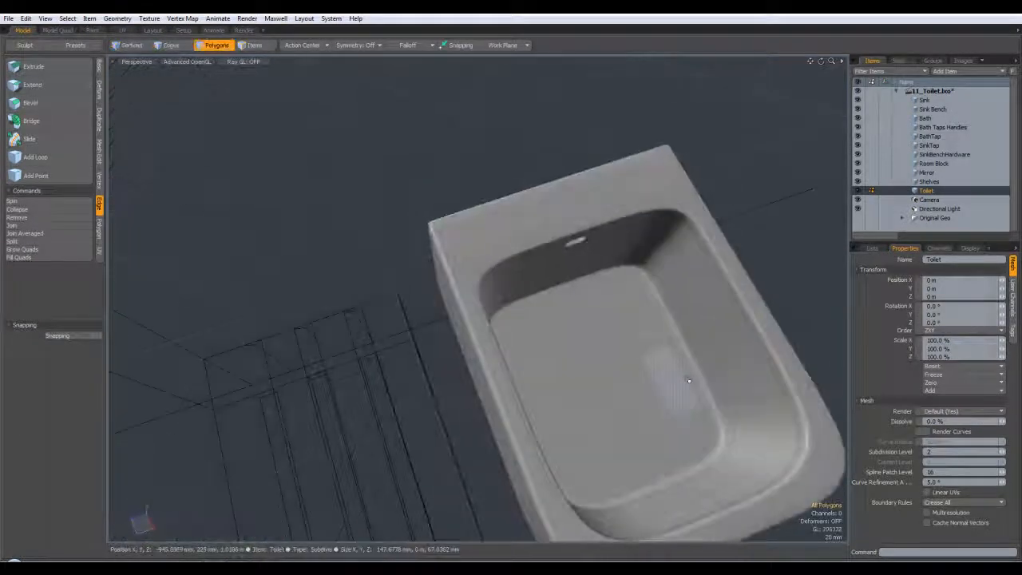
{"action": "key", "text": "Tab"}
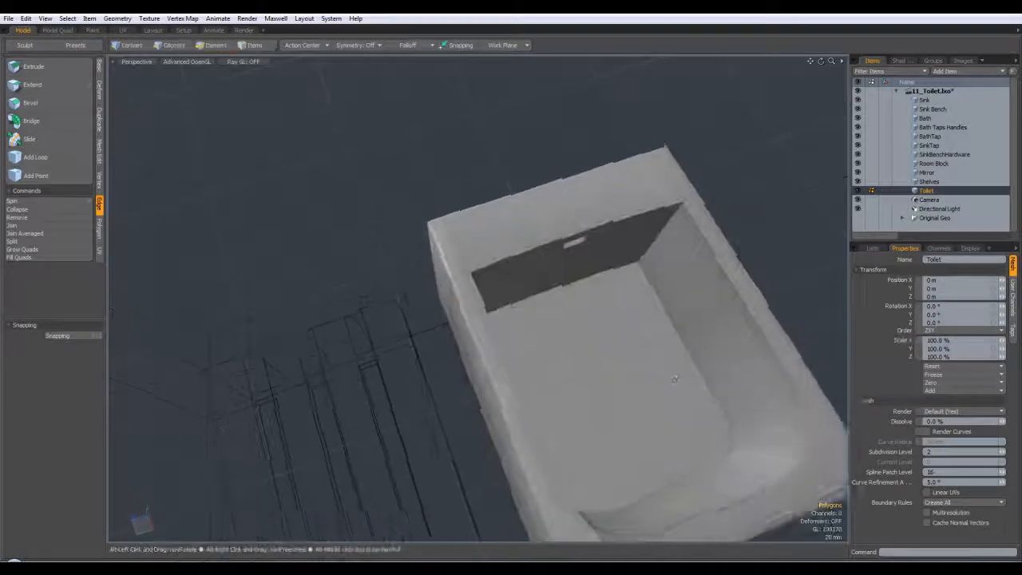
{"action": "key", "text": "Tab"}
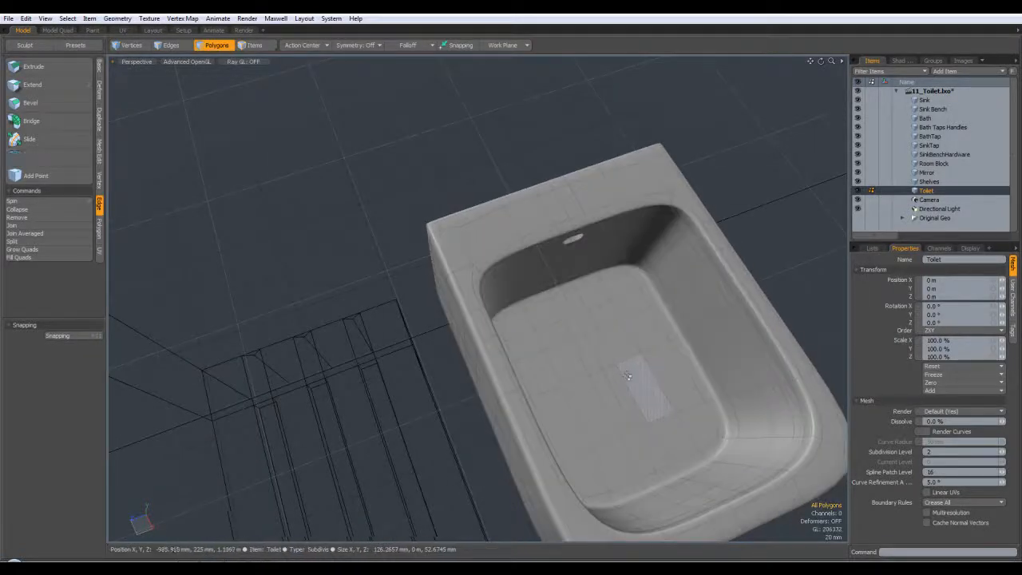
{"action": "key", "text": "Tab"}
{"action": "scroll", "coordinate": [619, 368], "scroll_direction": "up", "scroll_amount": 3}
{"action": "key", "text": "Tab"}
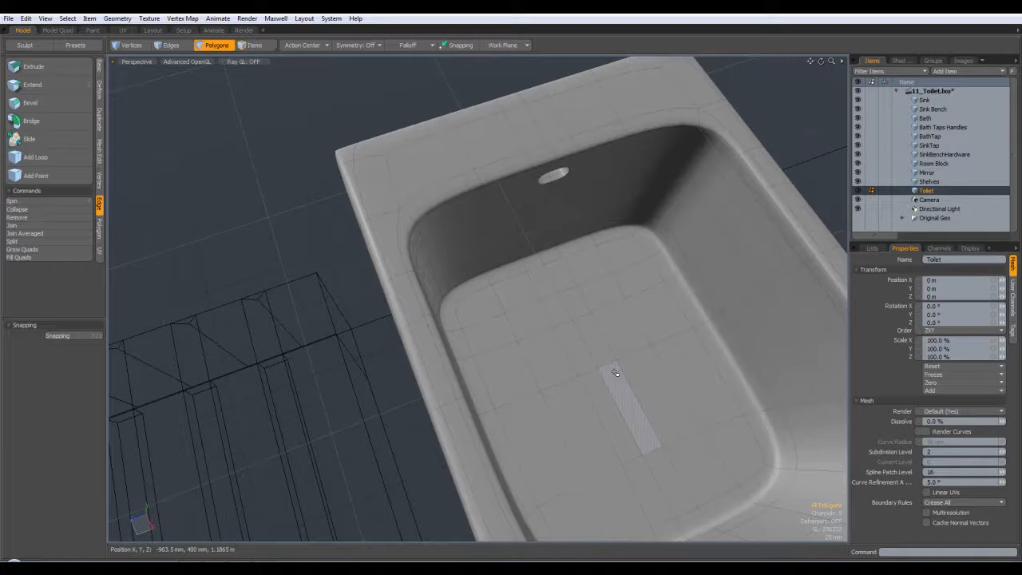
Select the two small central polygons on the unsmoothed cavity floor and bevel them with a shift of -1.2 mm.
{"action": "key", "text": "Tab"}
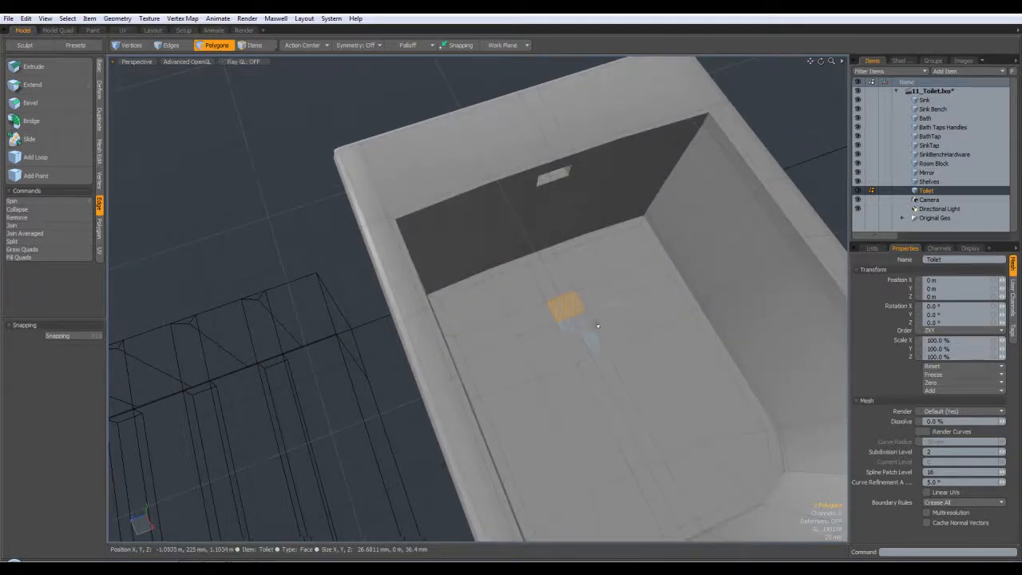
{"action": "scroll", "coordinate": [610, 323], "scroll_direction": "up", "scroll_amount": 4}
{"action": "scroll", "coordinate": [625, 327], "scroll_direction": "down", "scroll_amount": 4}
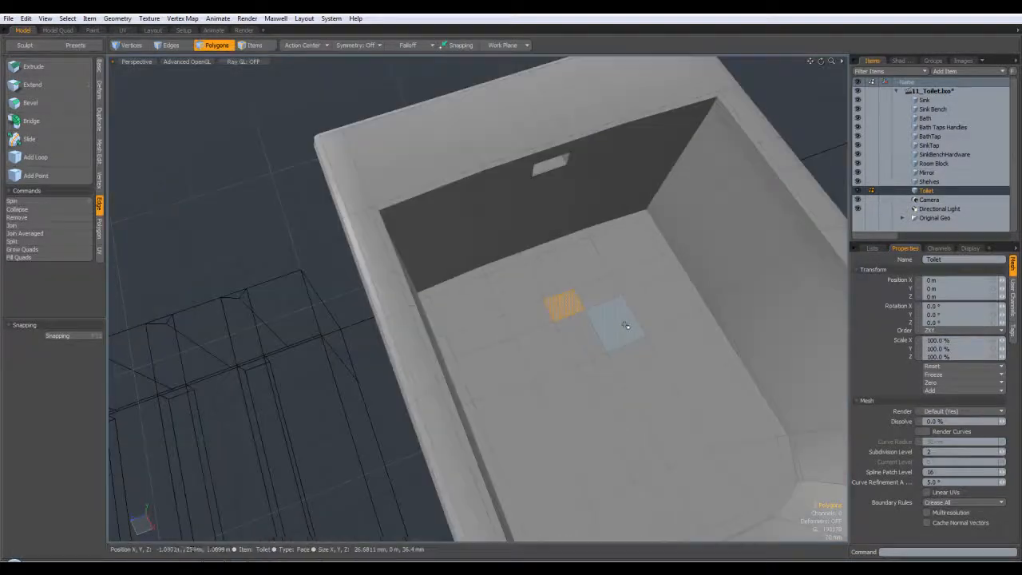
{"action": "key", "text": "b"}
{"action": "scroll", "coordinate": [629, 331], "scroll_direction": "up", "scroll_amount": 3}
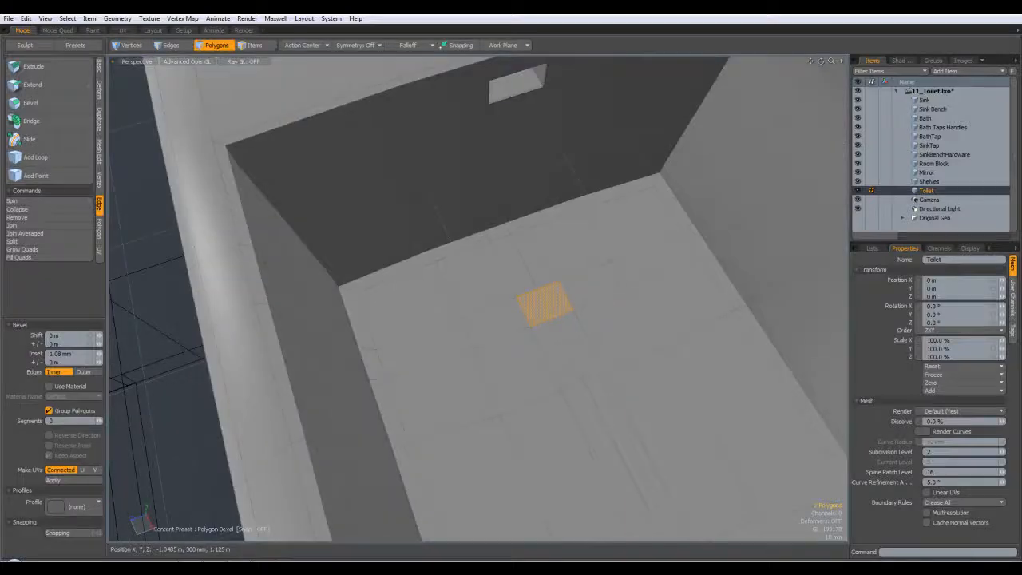
{"action": "scroll", "coordinate": [581, 330], "scroll_direction": "up", "scroll_amount": 2}
{"action": "scroll", "coordinate": [581, 330], "scroll_direction": "up", "scroll_amount": 2}
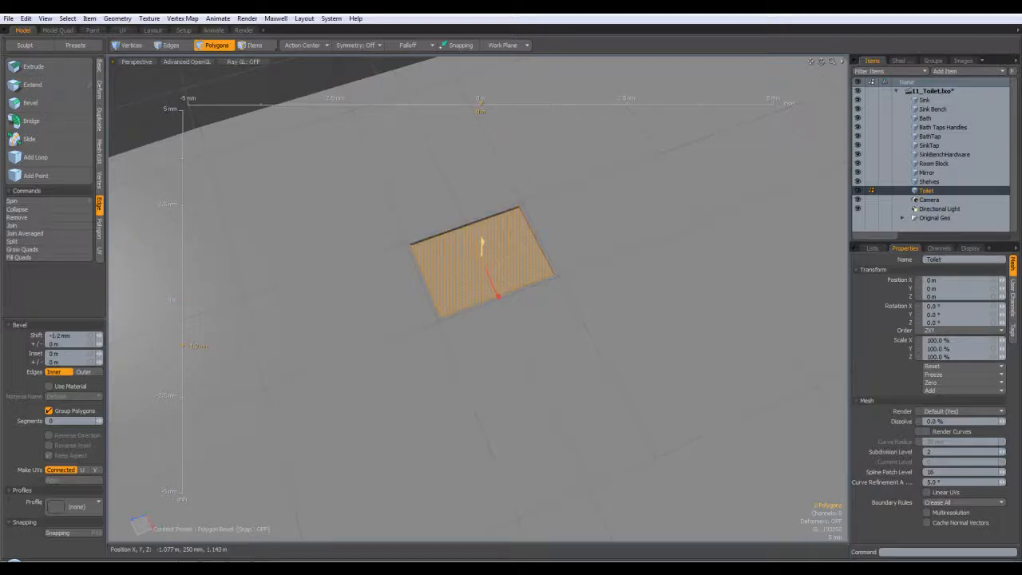
Bevel the drain polygons deeper into the floor with a shift of -50.8 mm and zero inset.
{"action": "left_click_drag", "start_coordinate": [483, 248], "coordinate": [519, 160]}
{"action": "scroll", "coordinate": [484, 272], "scroll_direction": "down", "scroll_amount": 6}
{"action": "left_click_drag", "start_coordinate": [466, 276], "coordinate": [492, 361], "text": "alt"}
{"action": "scroll", "coordinate": [471, 276], "scroll_direction": "up", "scroll_amount": 5}
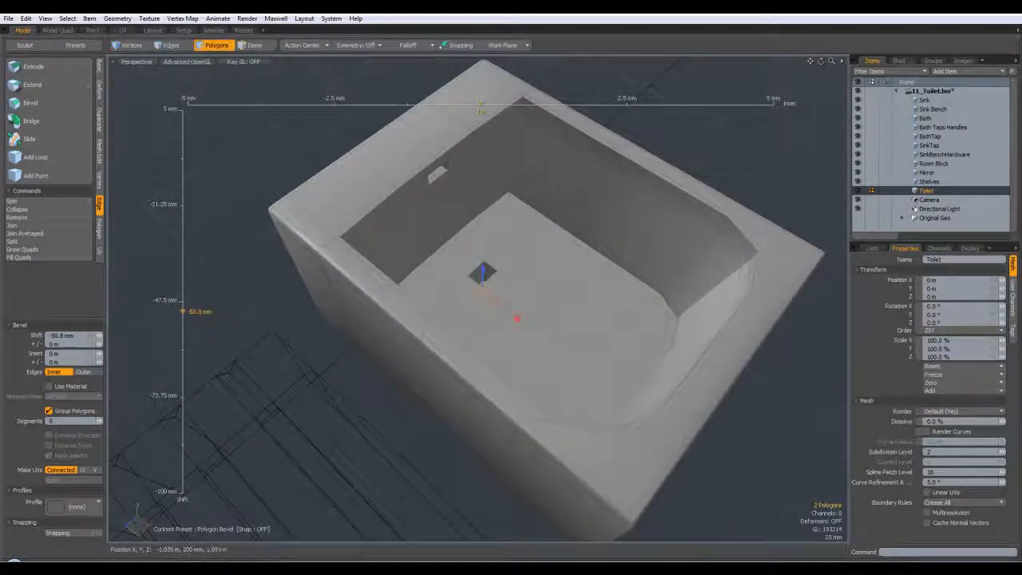
{"action": "scroll", "coordinate": [496, 274], "scroll_direction": "up", "scroll_amount": 5}
{"action": "scroll", "coordinate": [436, 300], "scroll_direction": "up", "scroll_amount": 10}
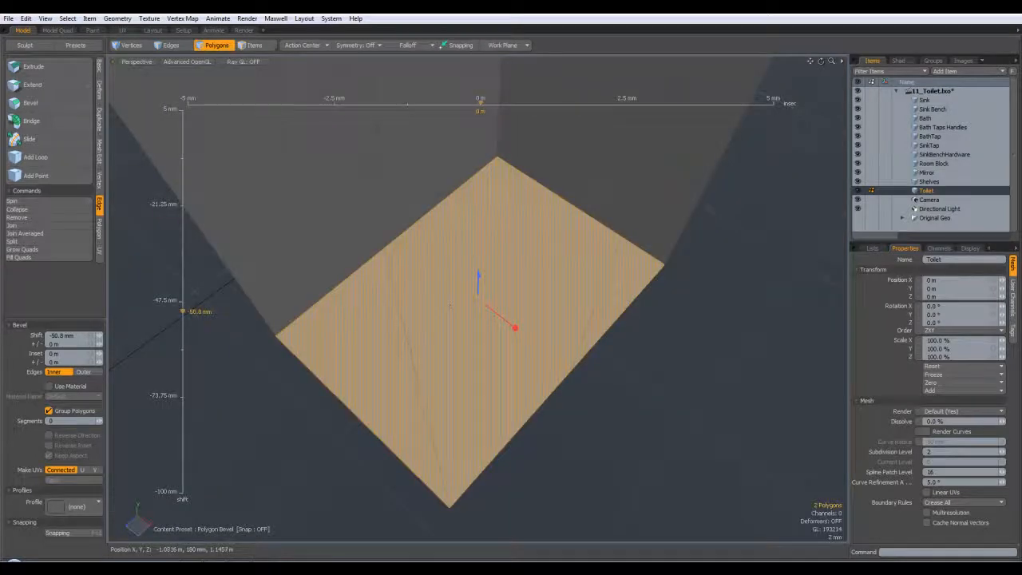
Bevel the drain hole's bottom polygons with a very small inset, clear the selection and return the mesh to smoothed display.
{"action": "scroll", "coordinate": [525, 300], "scroll_direction": "down", "scroll_amount": 3}
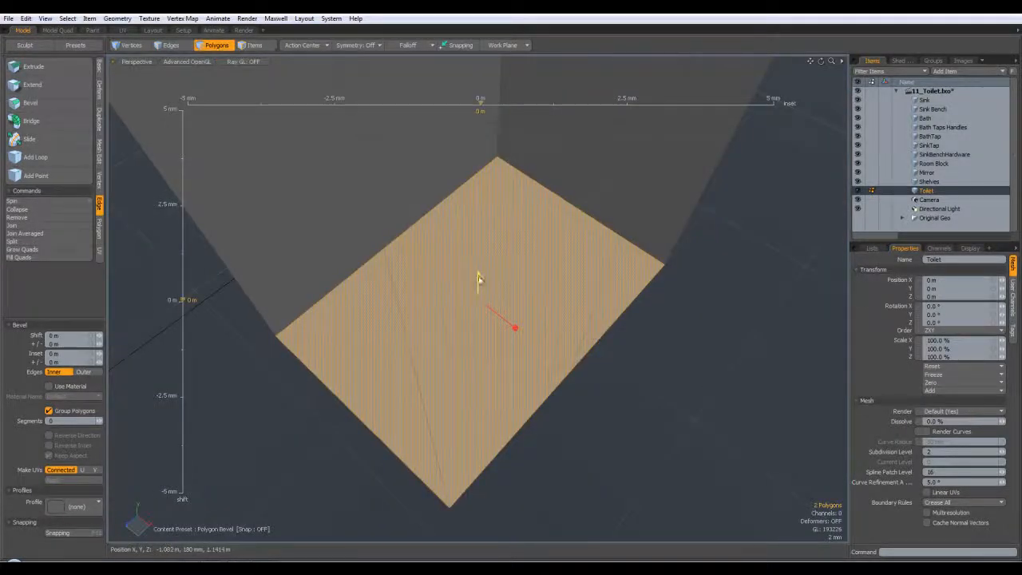
{"action": "left_click_drag", "start_coordinate": [479, 278], "coordinate": [479, 307]}
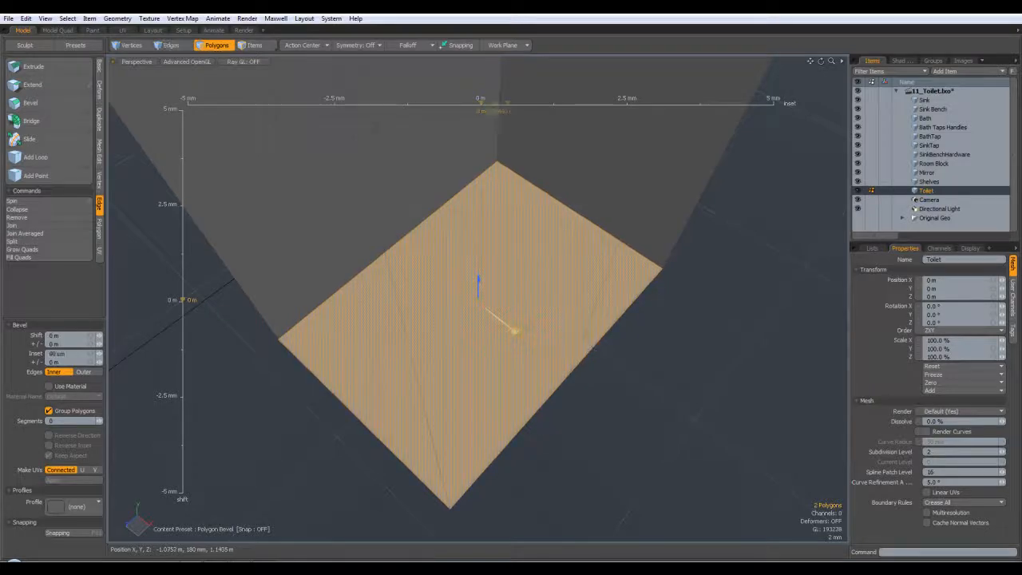
{"action": "key", "text": "q"}
{"action": "left_click", "coordinate": [679, 353]}
{"action": "scroll", "coordinate": [669, 339], "scroll_direction": "down", "scroll_amount": 10}
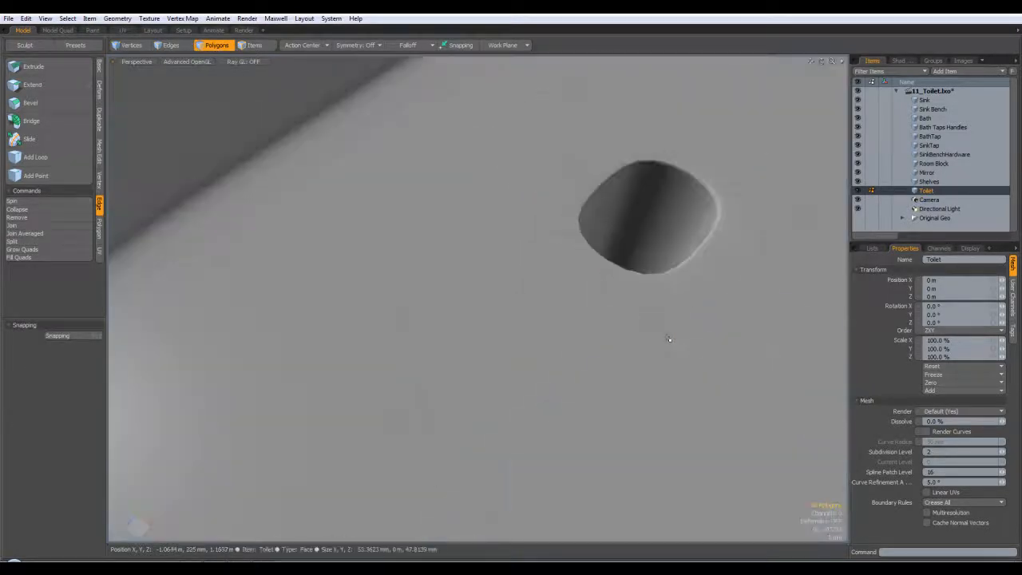
{"action": "scroll", "coordinate": [724, 289], "scroll_direction": "down", "scroll_amount": 2}
{"action": "left_click_drag", "start_coordinate": [723, 289], "coordinate": [679, 423], "text": "alt"}
{"action": "left_click_drag", "start_coordinate": [678, 424], "coordinate": [711, 280], "text": "alt+shift"}
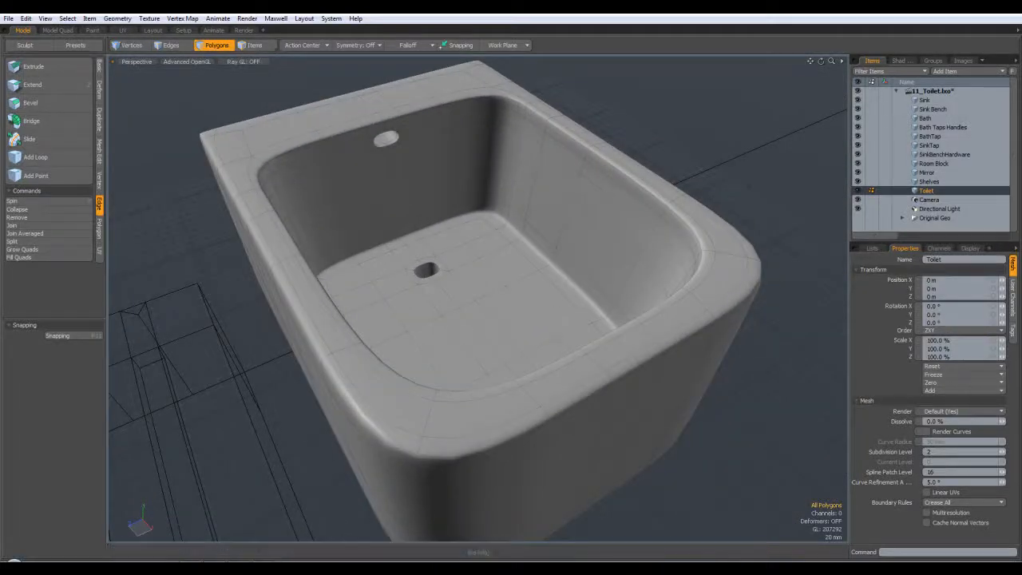
Compare the toilet with the suspended toilet reference photo, and inspect it in the Front, Right and Top views.
{"action": "left_click", "coordinate": [227, 566]}
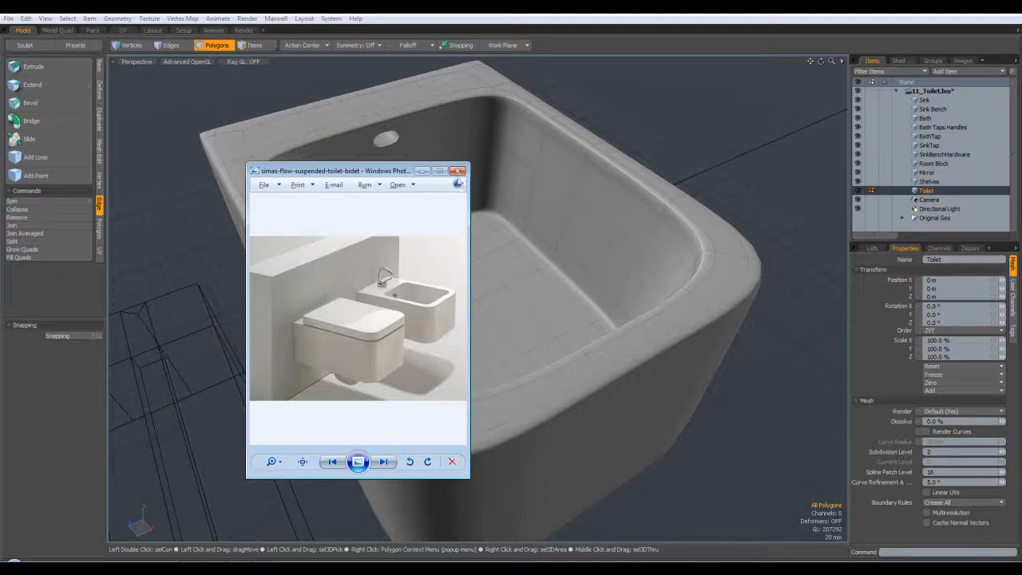
{"action": "left_click", "coordinate": [461, 172]}
{"action": "left_click_drag", "start_coordinate": [455, 240], "coordinate": [480, 260], "text": "alt"}
{"action": "key", "text": "KP_2"}
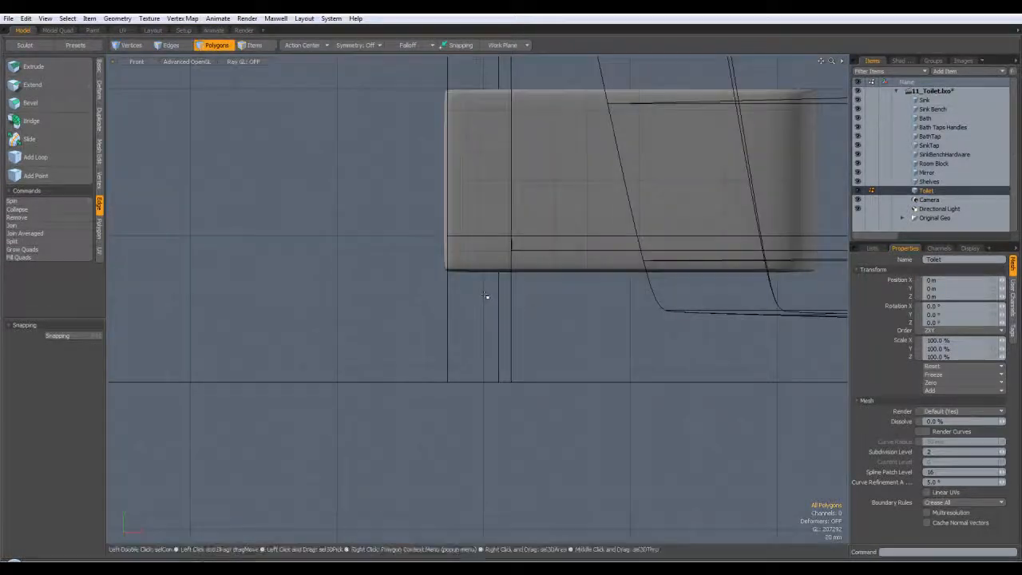
{"action": "key", "text": "KP_3"}
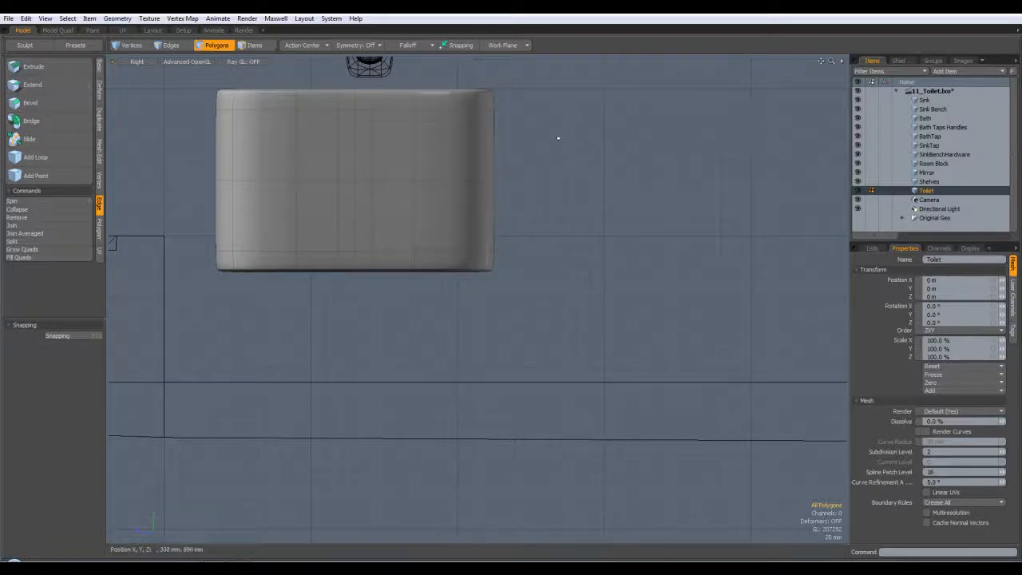
{"action": "key", "text": "KP_1"}
{"action": "key", "text": "ctrl+space"}
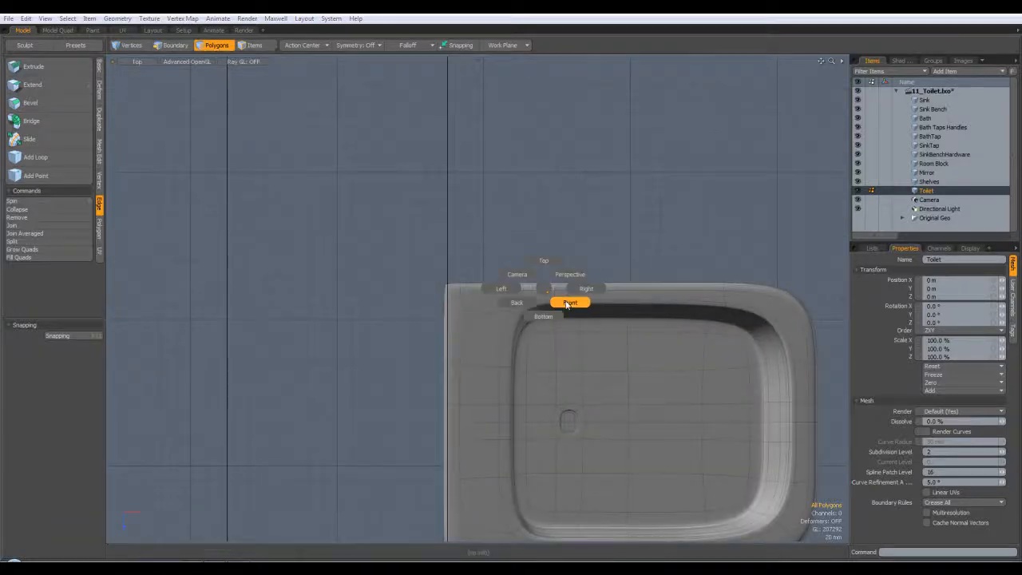
{"action": "left_click", "coordinate": [571, 275]}
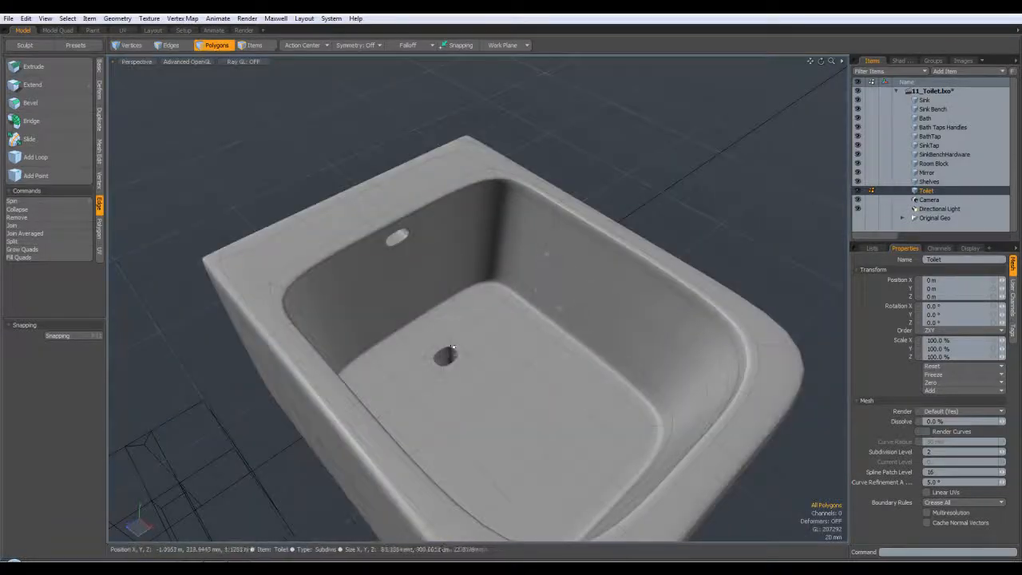
In the Top view, draw a Y-axis cylinder profile centred on the drain hole with radii of about 34 mm in X and 36.5 mm in Z.
{"action": "key", "text": "KP_1"}
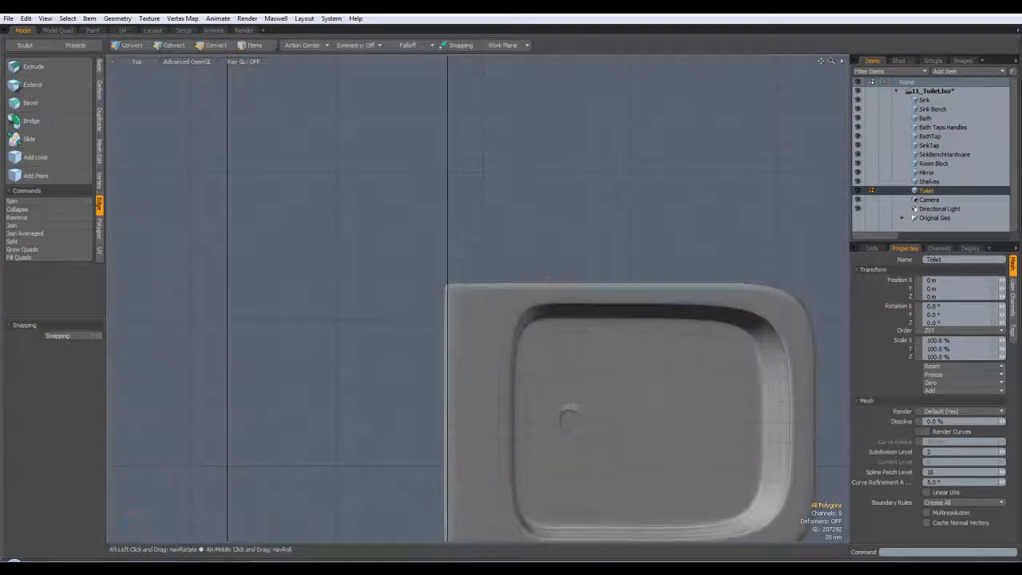
{"action": "left_click_drag", "start_coordinate": [552, 277], "coordinate": [520, 197], "text": "alt+shift"}
{"action": "left_click", "coordinate": [99, 69]}
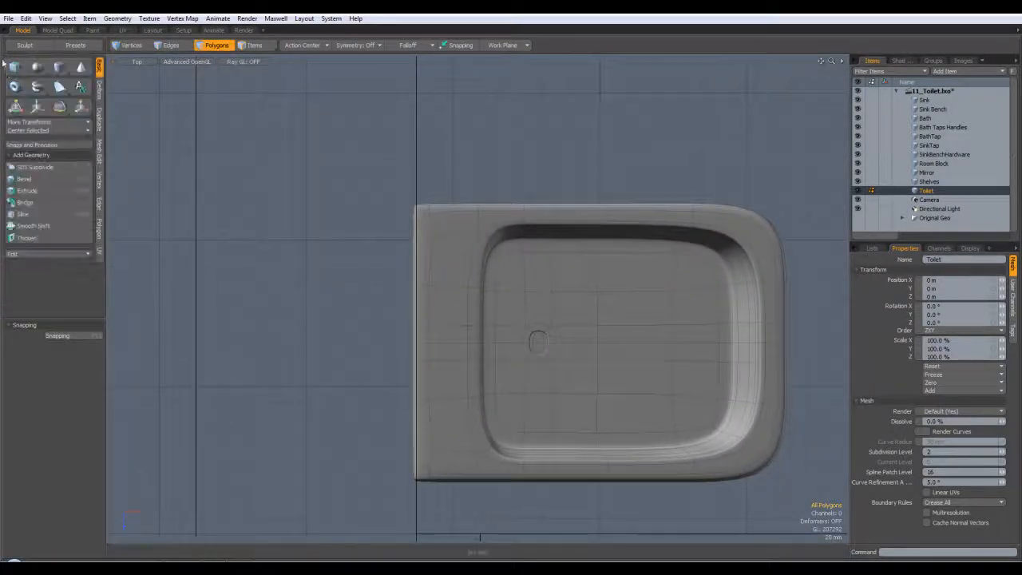
{"action": "left_click", "coordinate": [60, 67]}
{"action": "left_click_drag", "start_coordinate": [581, 326], "coordinate": [570, 264], "text": "alt+shift"}
{"action": "key", "text": "3"}
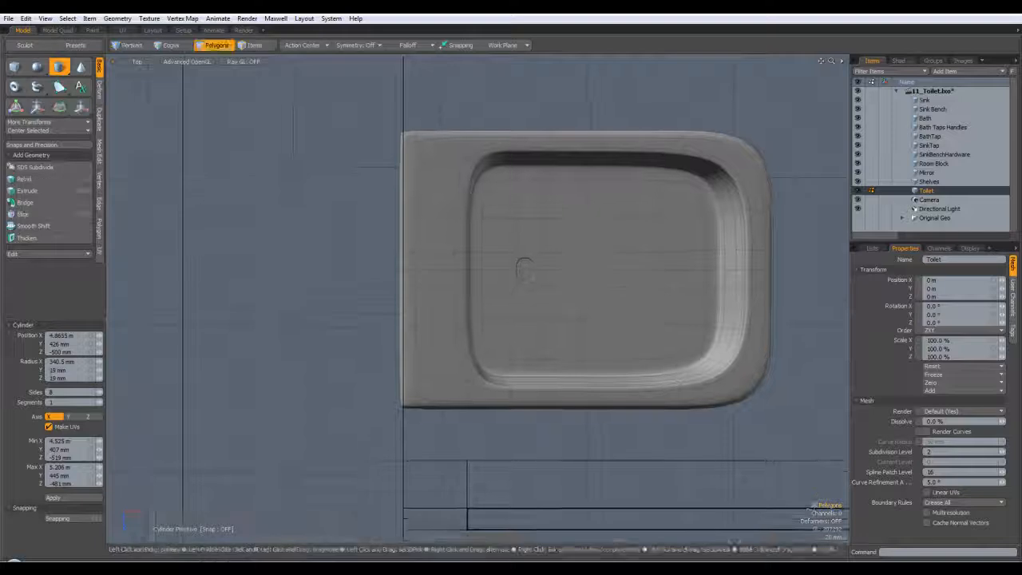
{"action": "scroll", "coordinate": [501, 242], "scroll_direction": "up", "scroll_amount": 5}
{"action": "left_click", "coordinate": [502, 242]}
{"action": "left_click_drag", "start_coordinate": [569, 315], "coordinate": [571, 317]}
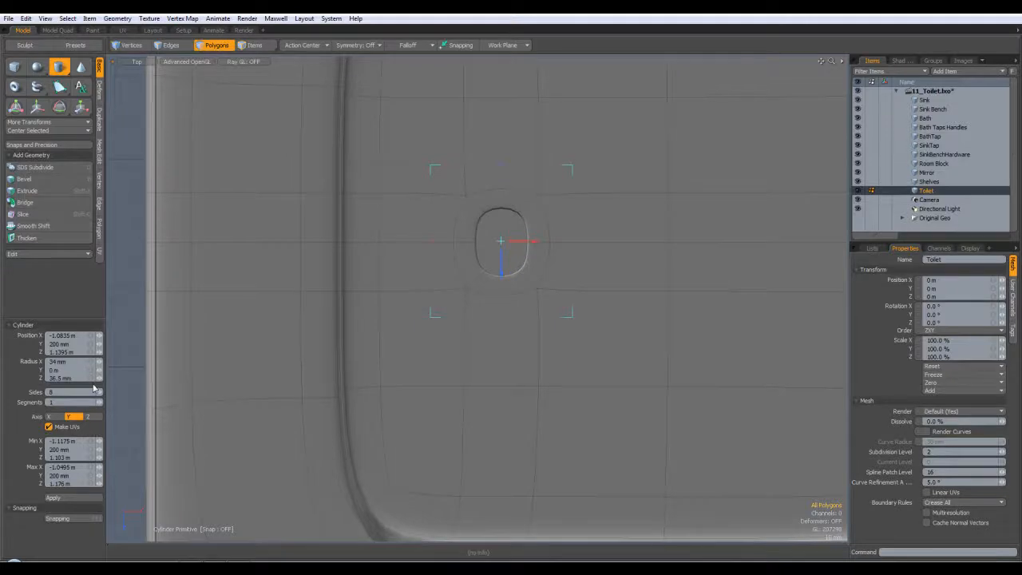
Set the cylinder's Z radius to 34 mm and raise it to a Y position of about 233.5 mm.
{"action": "left_click_drag", "start_coordinate": [58, 377], "coordinate": [3, 383]}
{"action": "key", "text": "ctrl+space"}
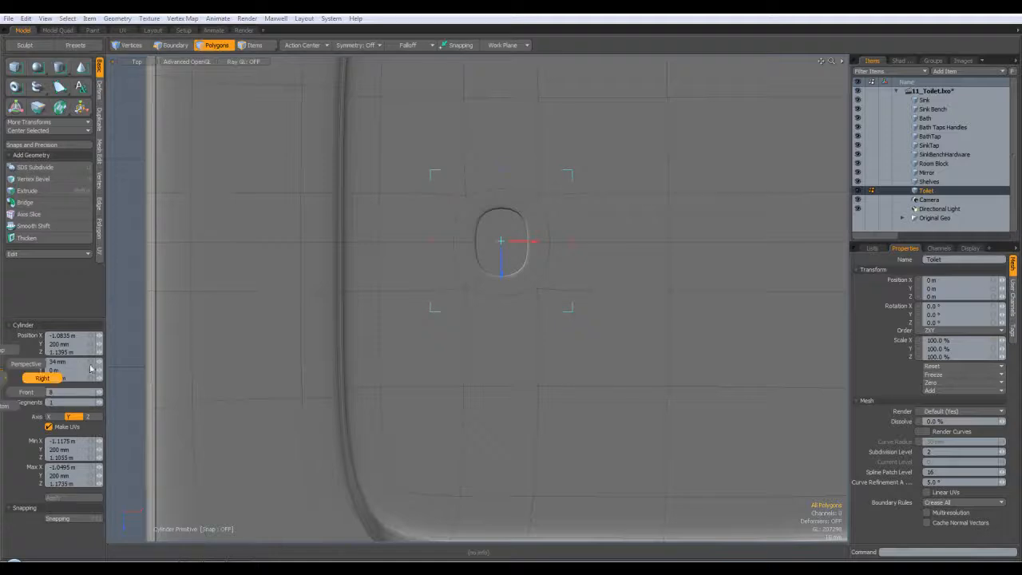
{"action": "left_click", "coordinate": [31, 366]}
{"action": "left_click_drag", "start_coordinate": [363, 415], "coordinate": [538, 255], "text": "alt"}
{"action": "scroll", "coordinate": [528, 290], "scroll_direction": "down", "scroll_amount": 6}
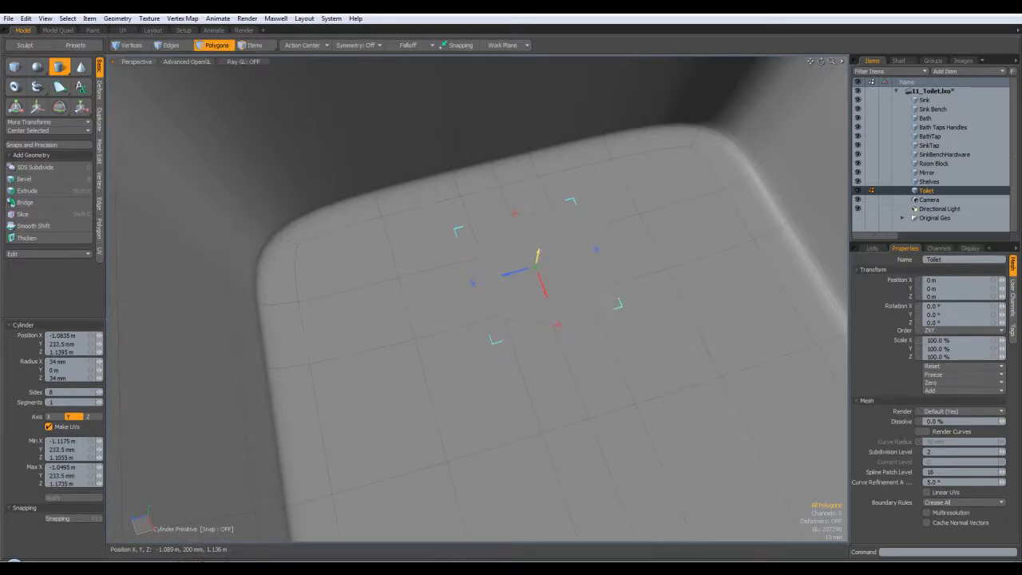
Set the cylinder to 10 sides and lower it to a Y position of 225.5 mm, just above the cavity floor.
{"action": "left_click", "coordinate": [100, 392]}
{"action": "left_click", "coordinate": [100, 392]}
{"action": "left_click_drag", "start_coordinate": [399, 382], "coordinate": [463, 365], "text": "alt"}
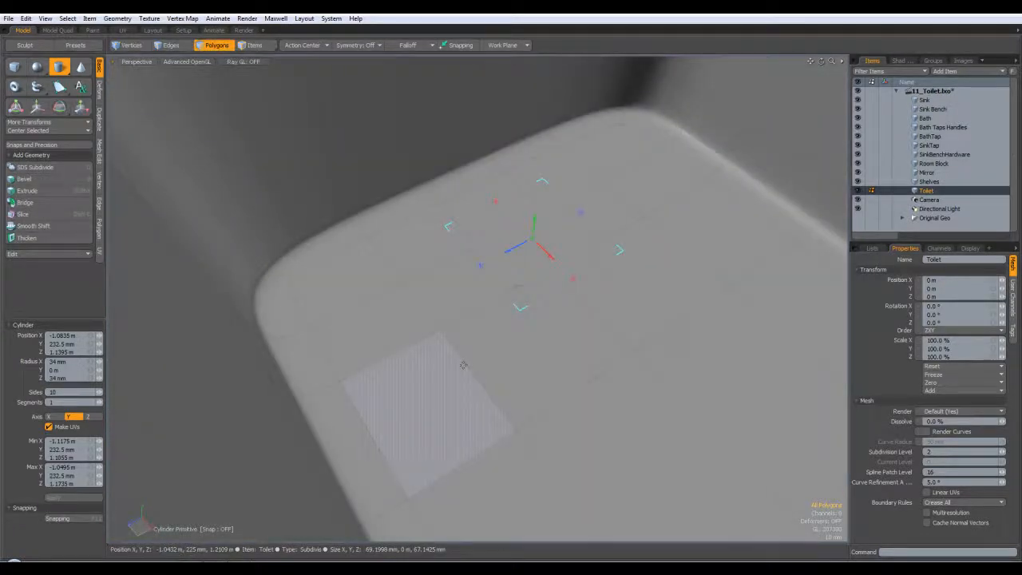
{"action": "key", "text": "KP_2"}
{"action": "key", "text": "KP_1"}
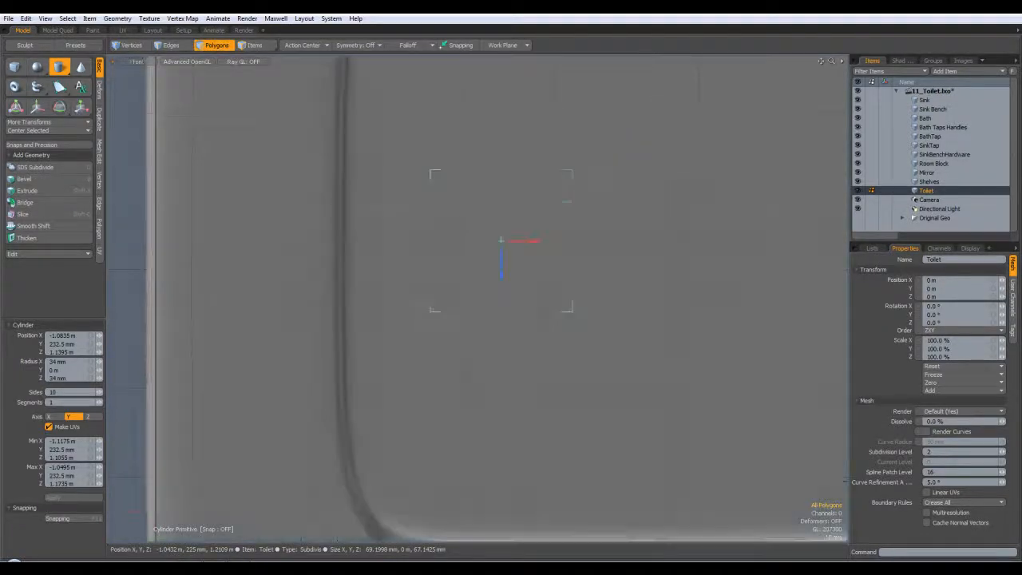
{"action": "left_click_drag", "start_coordinate": [472, 349], "coordinate": [431, 346], "text": "alt+shift"}
{"action": "key", "text": "ctrl+space"}
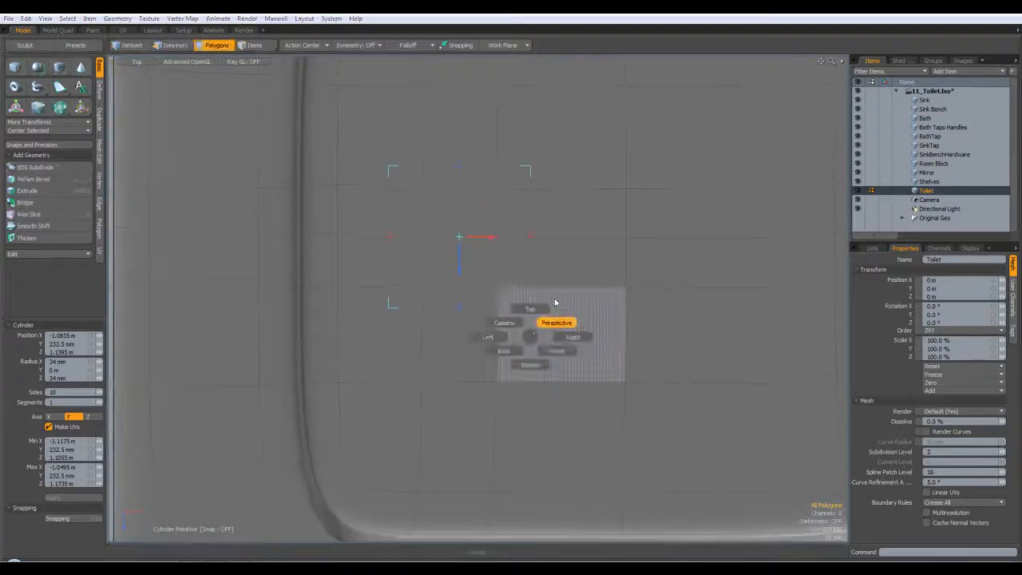
{"action": "left_click", "coordinate": [556, 323]}
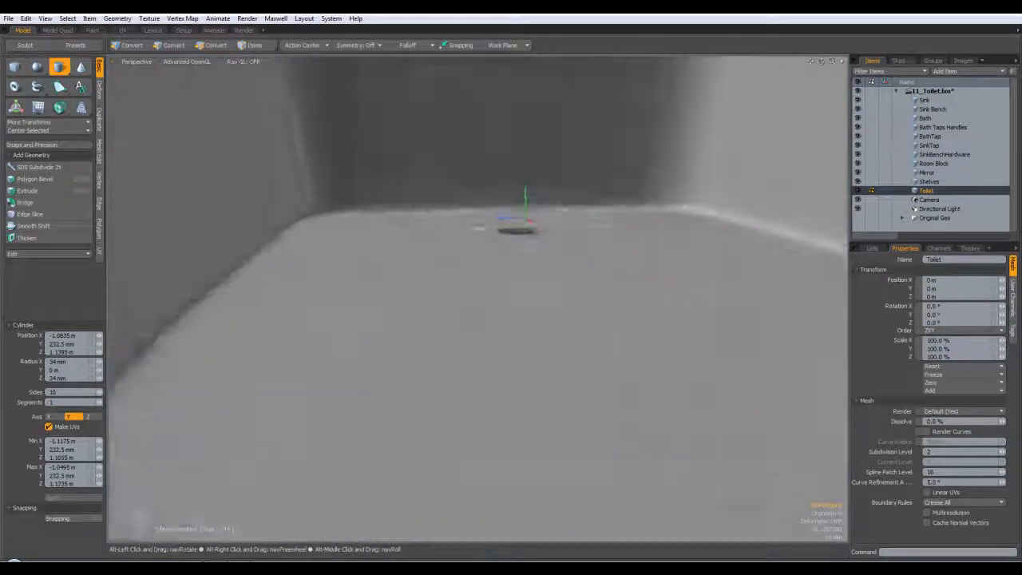
{"action": "scroll", "coordinate": [522, 223], "scroll_direction": "up", "scroll_amount": 3}
{"action": "scroll", "coordinate": [519, 226], "scroll_direction": "down", "scroll_amount": 1}
{"action": "left_click_drag", "start_coordinate": [520, 226], "coordinate": [501, 215], "text": "alt"}
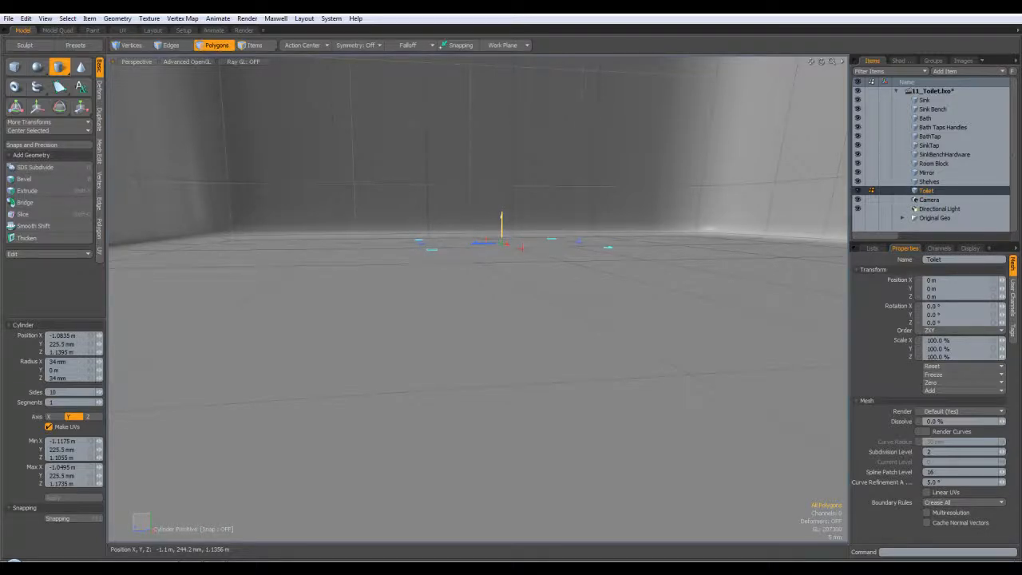
Lower the 10-sided drain disc to a Y position of 225.1 mm and finish the cylinder.
{"action": "left_click_drag", "start_coordinate": [505, 219], "coordinate": [603, 278], "text": "alt"}
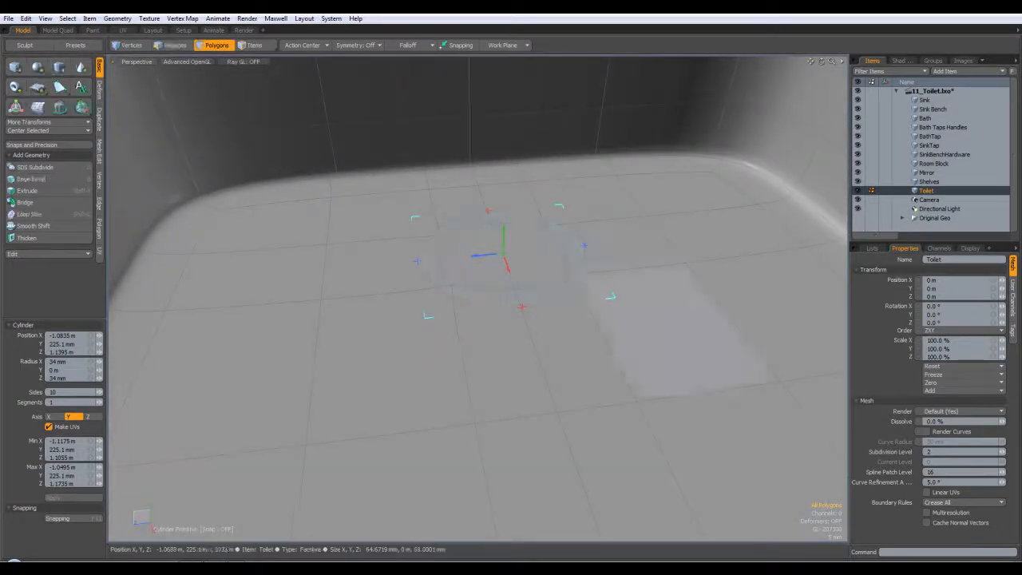
{"action": "left_click", "coordinate": [641, 254], "text": "shift"}
{"action": "key", "text": "ctrl+z"}
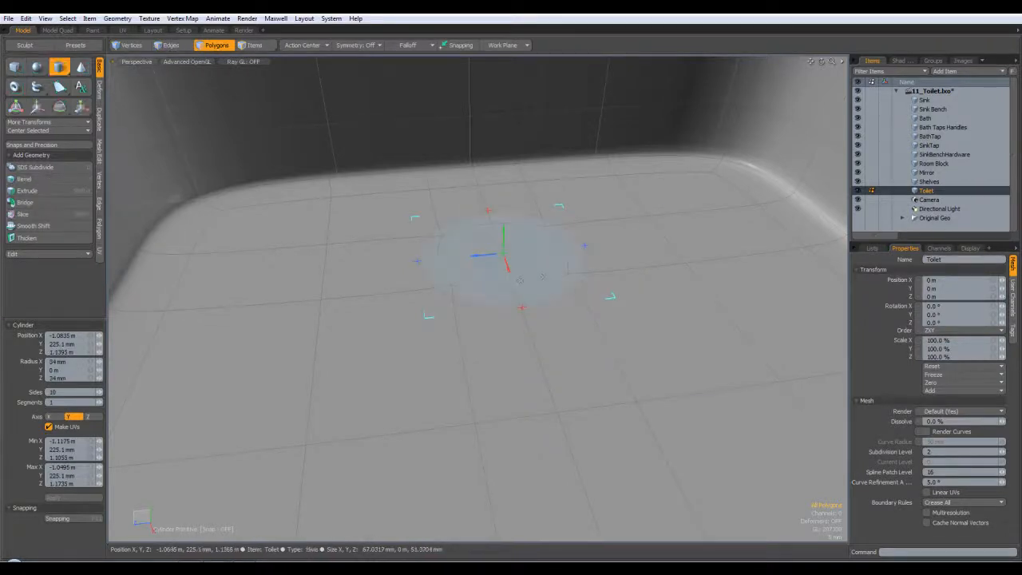
{"action": "key", "text": "space"}
Bevel the drain disc's polygon upward with a shift of 400 um and no inset.
{"action": "left_click", "coordinate": [527, 294]}
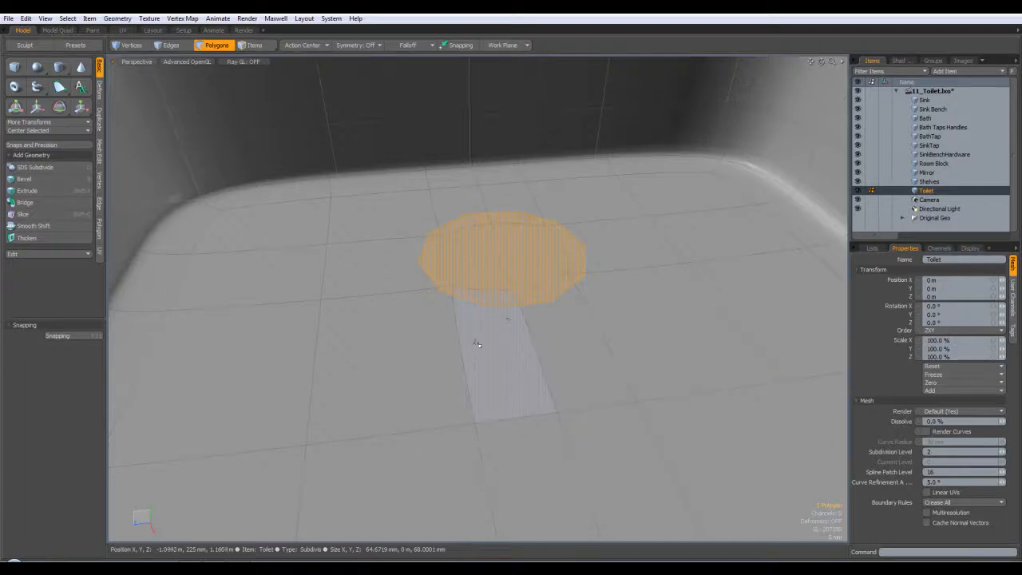
{"action": "key", "text": "b"}
{"action": "left_click", "coordinate": [633, 313]}
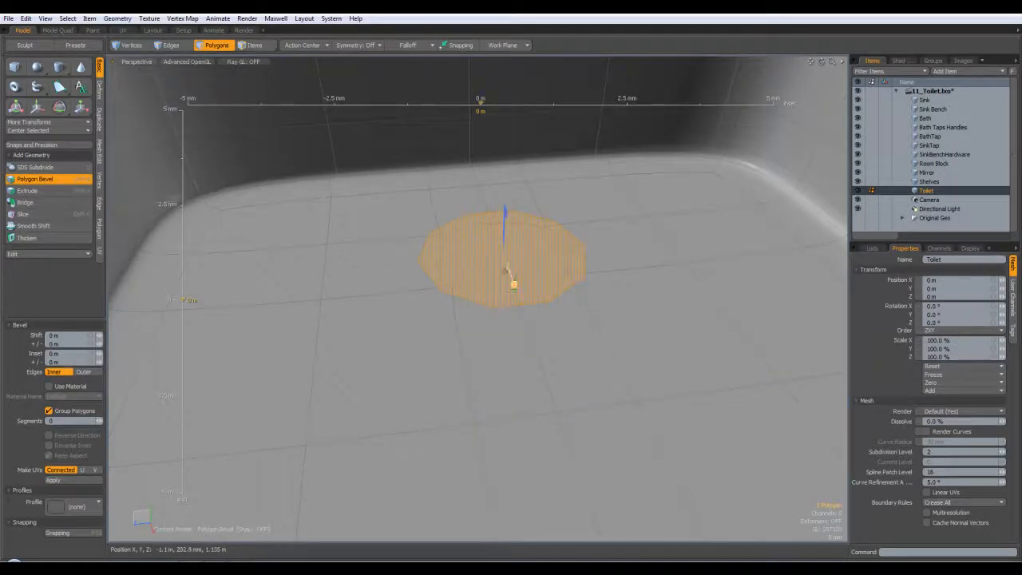
{"action": "scroll", "coordinate": [502, 273], "scroll_direction": "up", "scroll_amount": 2}
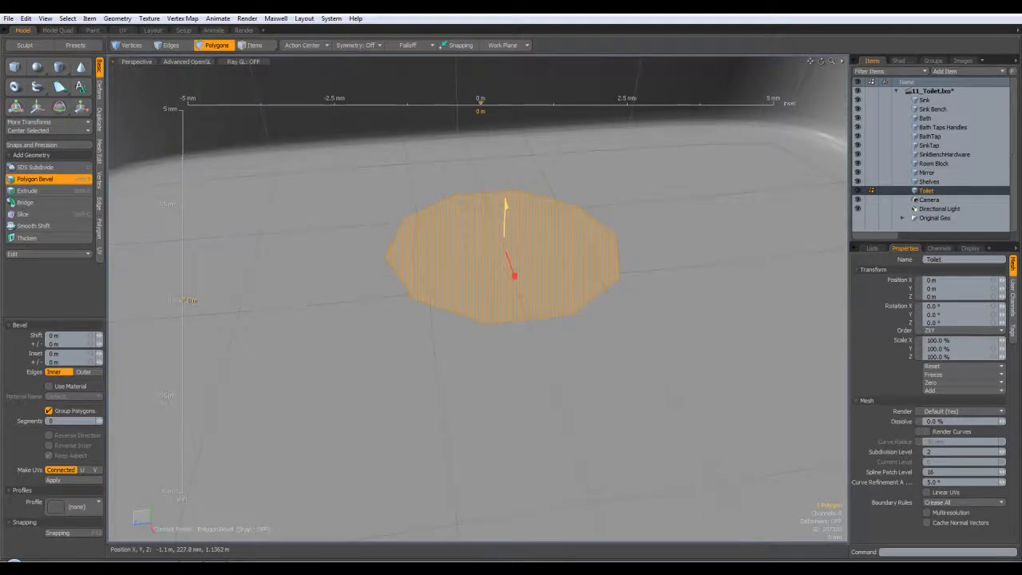
{"action": "left_click_drag", "start_coordinate": [506, 209], "coordinate": [505, 206]}
{"action": "key", "text": "space"}
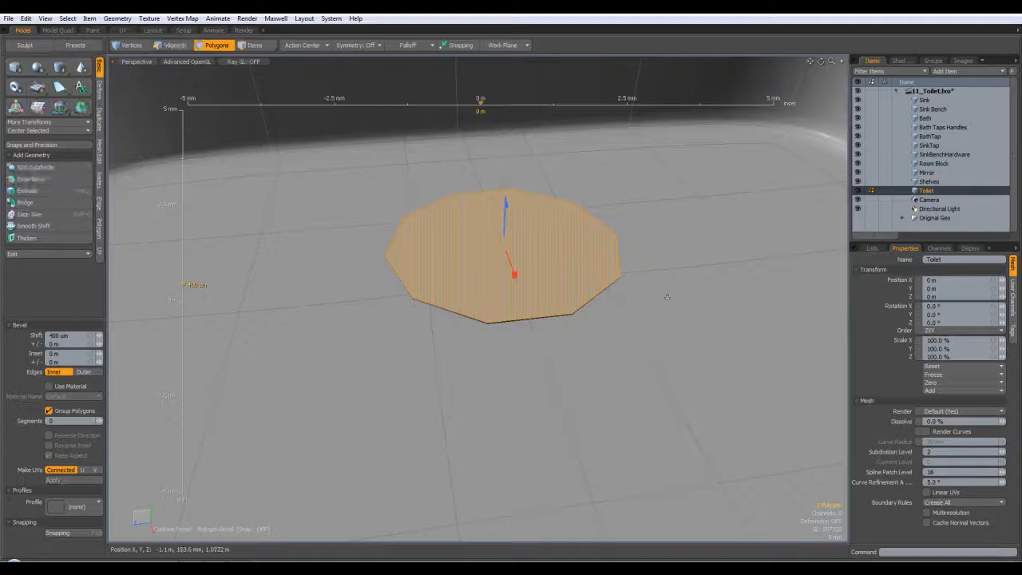
Raise the disc's top face with another bevel, and inset that face by about 2.04 mm.
{"action": "key", "text": "b"}
{"action": "left_click_drag", "start_coordinate": [506, 209], "coordinate": [506, 204]}
{"action": "left_click", "coordinate": [655, 338], "text": "shift"}
{"action": "left_click_drag", "start_coordinate": [516, 270], "coordinate": [600, 272]}
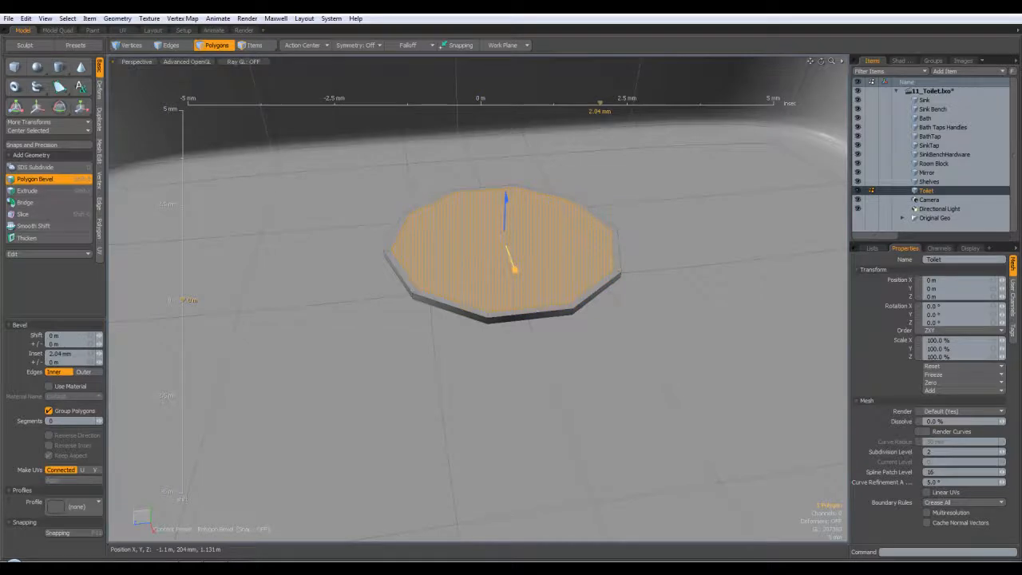
Inset the top face about 24.56 mm, add a slight extra inset, and raise the small central face 1.4 mm as a stem.
{"action": "left_click", "coordinate": [661, 346], "text": "shift"}
{"action": "left_click_drag", "start_coordinate": [660, 346], "coordinate": [499, 296], "text": "alt"}
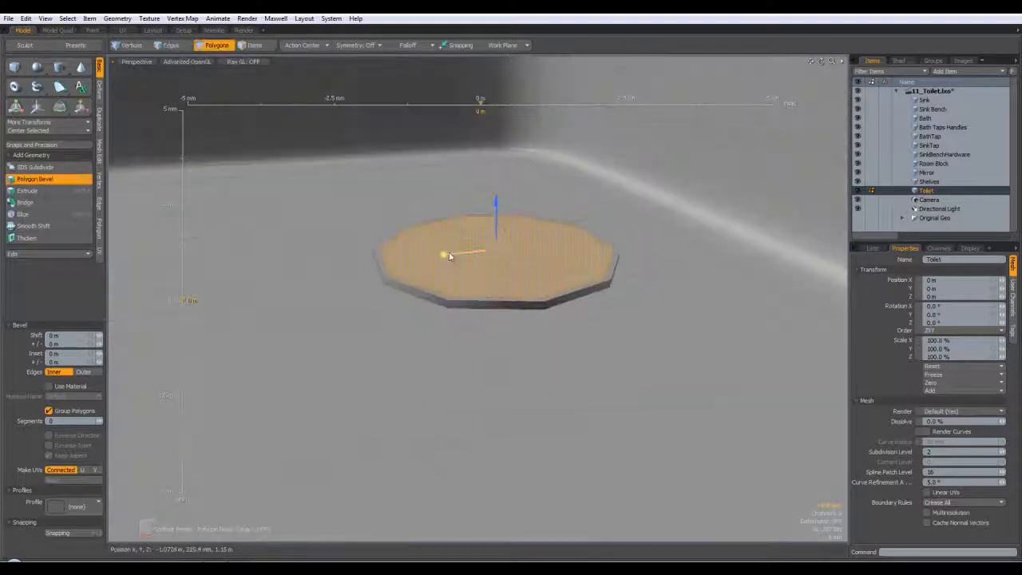
{"action": "left_click_drag", "start_coordinate": [446, 256], "coordinate": [349, 265]}
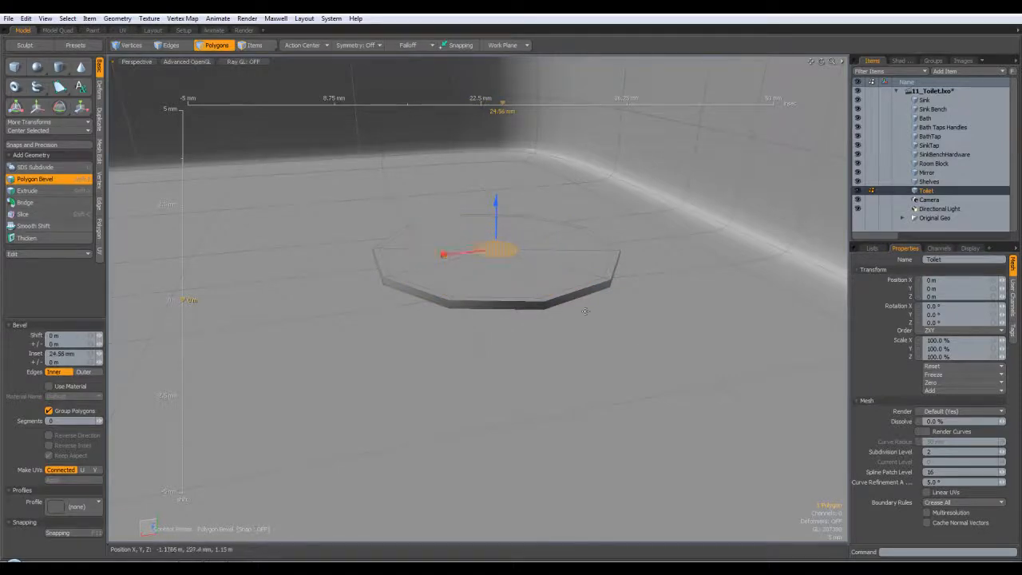
{"action": "left_click", "coordinate": [638, 286], "text": "shift"}
{"action": "left_click_drag", "start_coordinate": [445, 258], "coordinate": [441, 259]}
{"action": "left_click", "coordinate": [543, 359], "text": "shift"}
{"action": "left_click_drag", "start_coordinate": [496, 200], "coordinate": [495, 196]}
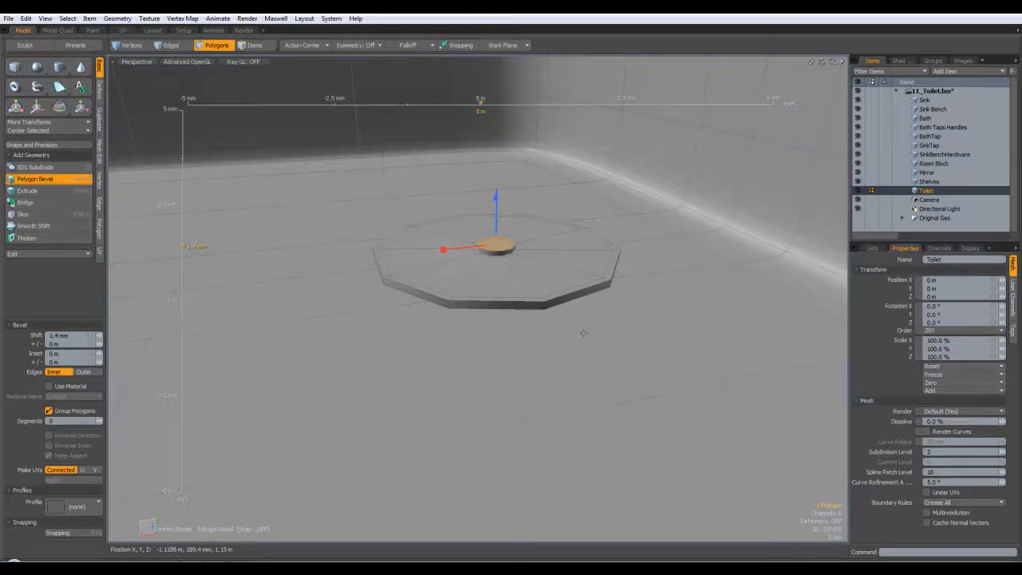
{"action": "key", "text": "space"}
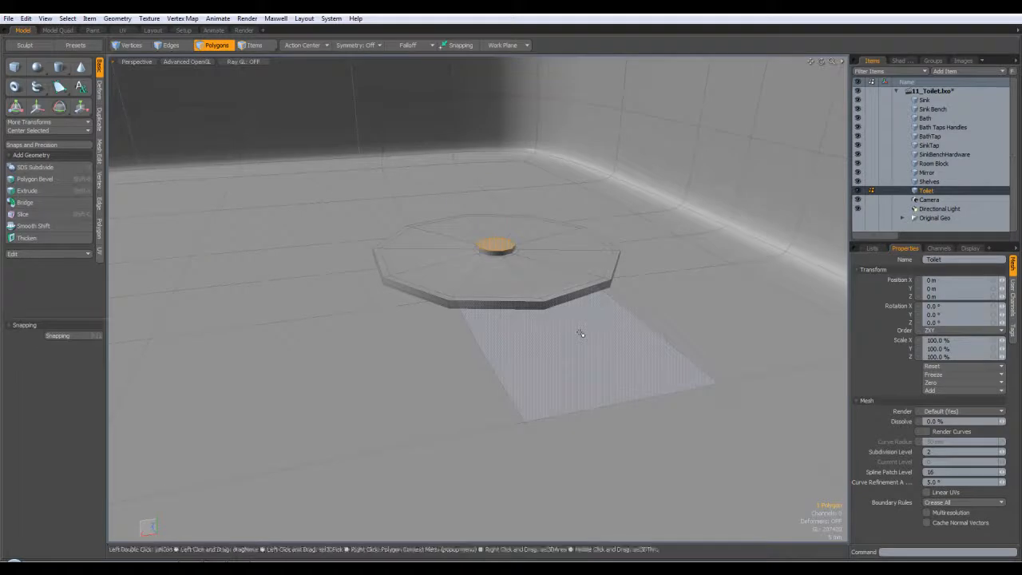
{"action": "key", "text": "w"}
{"action": "left_click_drag", "start_coordinate": [581, 333], "coordinate": [551, 397], "text": "alt"}
{"action": "mouse_move", "coordinate": [440, 263]}
{"action": "left_mouse_down"}
{"action": "mouse_move", "coordinate": [472, 264]}
{"action": "mouse_move", "coordinate": [439, 263]}
{"action": "left_mouse_up"}
{"action": "key", "text": "space"}
{"action": "left_click", "coordinate": [556, 340]}
{"action": "key", "text": "ctrl+z"}
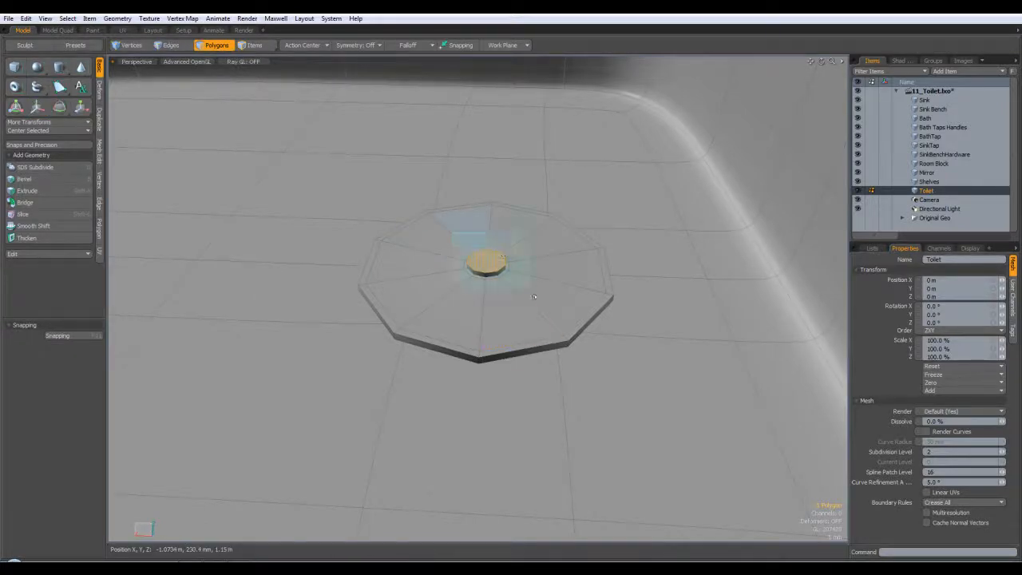
Slide the stem's top face along X and settle it at an offset of 200 um, near the disc's centre.
{"action": "left_click_drag", "start_coordinate": [532, 305], "coordinate": [576, 242], "text": "alt"}
{"action": "mouse_move", "coordinate": [519, 274]}
{"action": "left_mouse_down", "text": "ctrl"}
{"action": "mouse_move", "coordinate": [481, 278]}
{"action": "mouse_move", "coordinate": [543, 243]}
{"action": "mouse_move", "coordinate": [575, 392]}
{"action": "mouse_move", "coordinate": [551, 404]}
{"action": "left_mouse_up", "text": "ctrl"}
{"action": "key", "text": "w"}
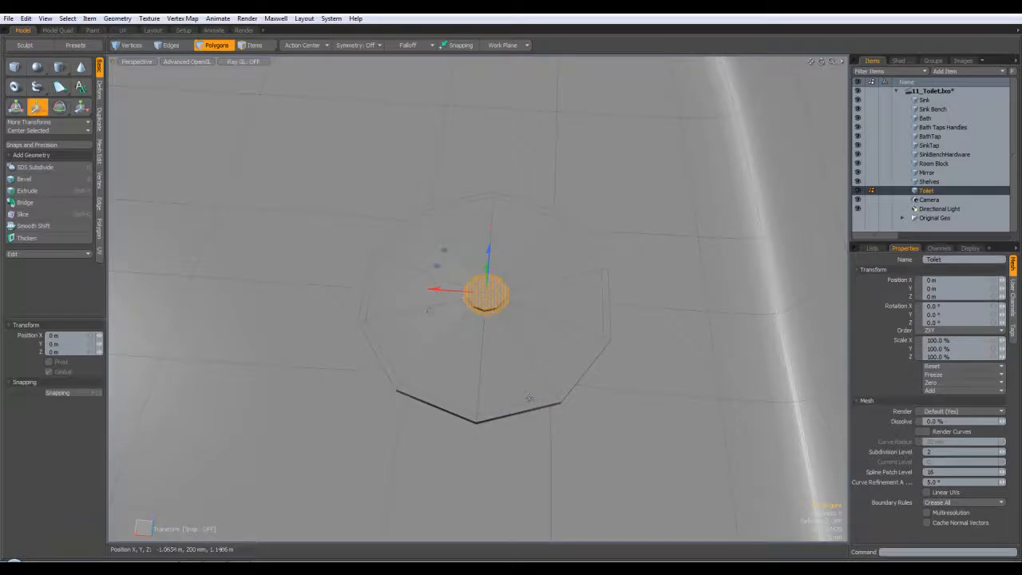
{"action": "left_click_drag", "start_coordinate": [437, 289], "coordinate": [515, 296]}
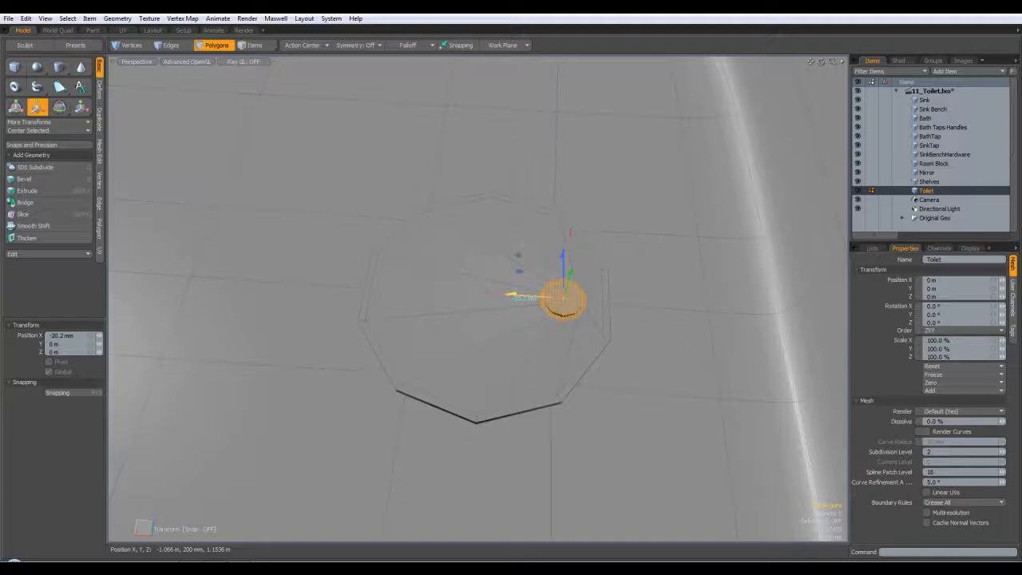
{"action": "left_click_drag", "start_coordinate": [515, 296], "coordinate": [439, 296]}
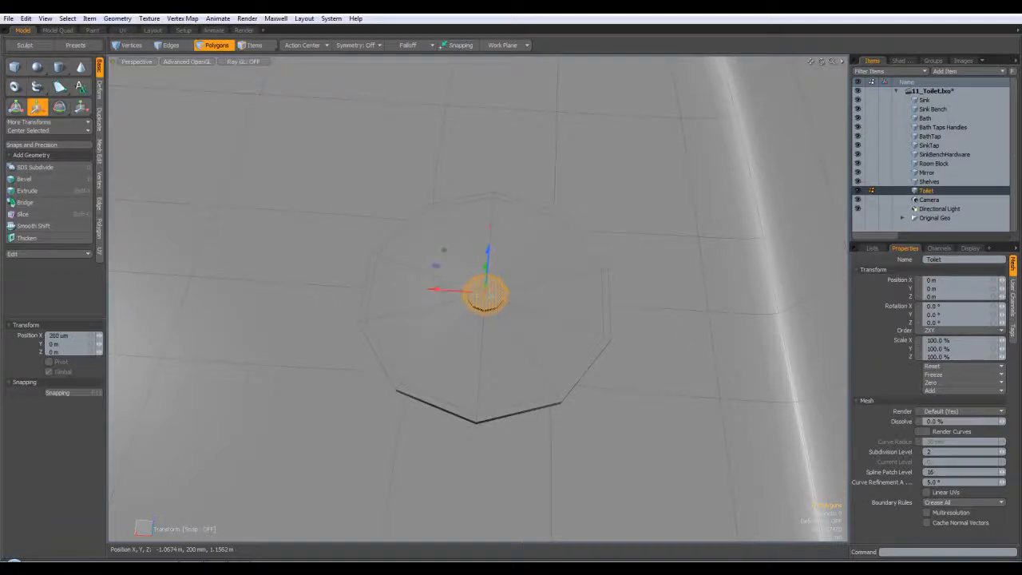
{"action": "key", "text": "space"}
Bevel the stem's top face upward with a shift of 700 um.
{"action": "left_click", "coordinate": [687, 301]}
{"action": "left_click_drag", "start_coordinate": [688, 301], "coordinate": [695, 211], "text": "alt"}
{"action": "left_click", "coordinate": [491, 255]}
{"action": "key", "text": "3"}
{"action": "scroll", "coordinate": [483, 226], "scroll_direction": "up", "scroll_amount": 3}
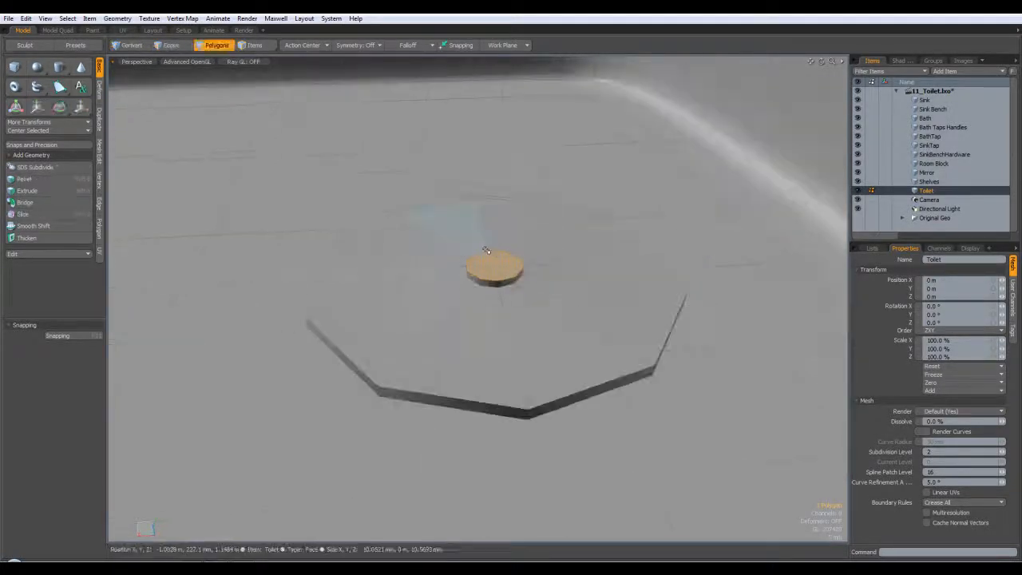
{"action": "key", "text": "b"}
{"action": "left_click", "coordinate": [512, 292]}
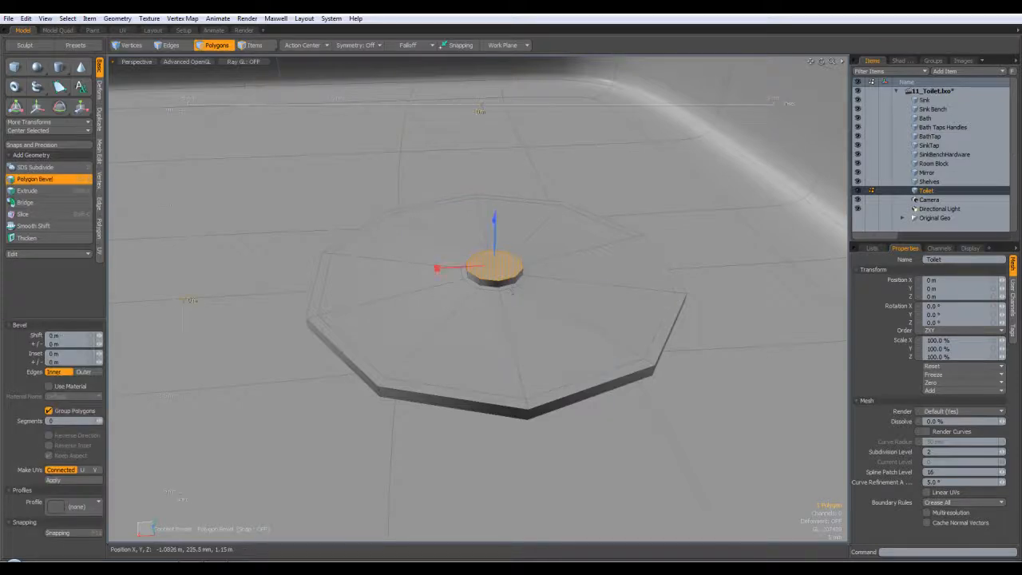
{"action": "left_click_drag", "start_coordinate": [494, 218], "coordinate": [495, 213]}
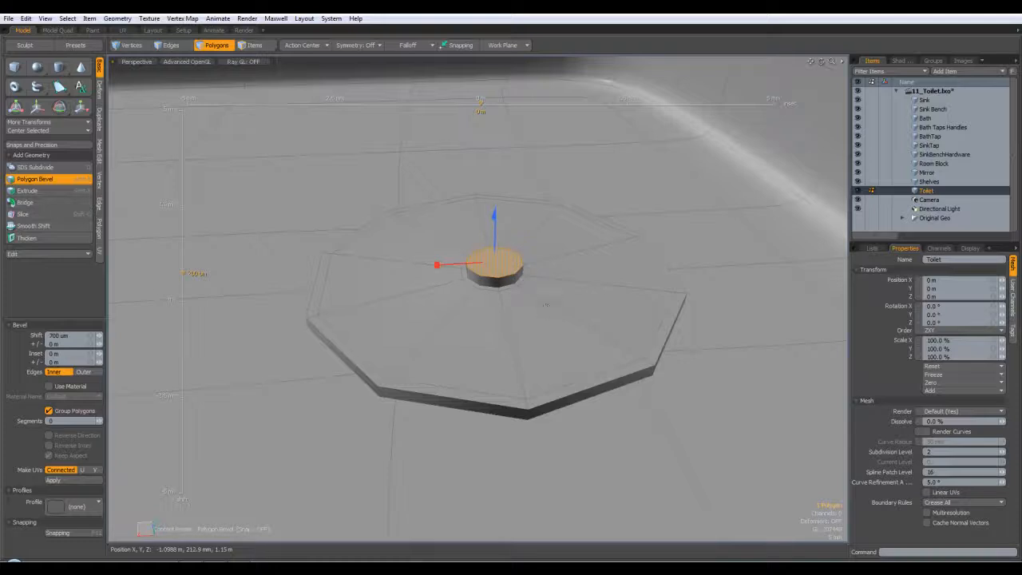
Expand the stem's top face outward with a bevel inset of about -25.84 mm to form an upper disc.
{"action": "left_click", "coordinate": [556, 291], "text": "shift"}
{"action": "left_click_drag", "start_coordinate": [436, 266], "coordinate": [432, 209]}
{"action": "left_click", "coordinate": [435, 292], "text": "shift"}
{"action": "left_click_drag", "start_coordinate": [306, 297], "coordinate": [344, 344], "text": "alt"}
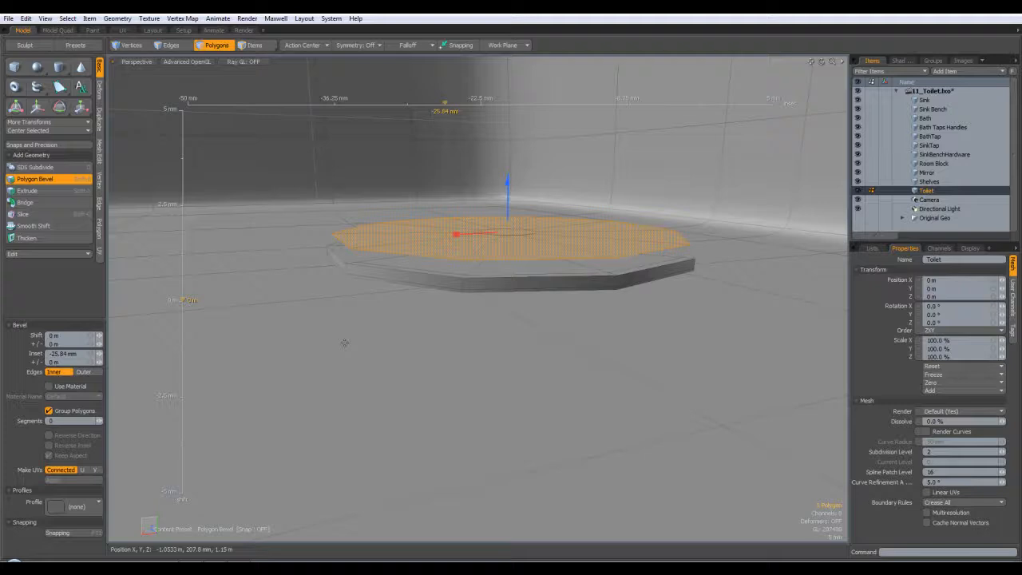
{"action": "left_click_drag", "start_coordinate": [472, 271], "coordinate": [503, 273], "text": "alt"}
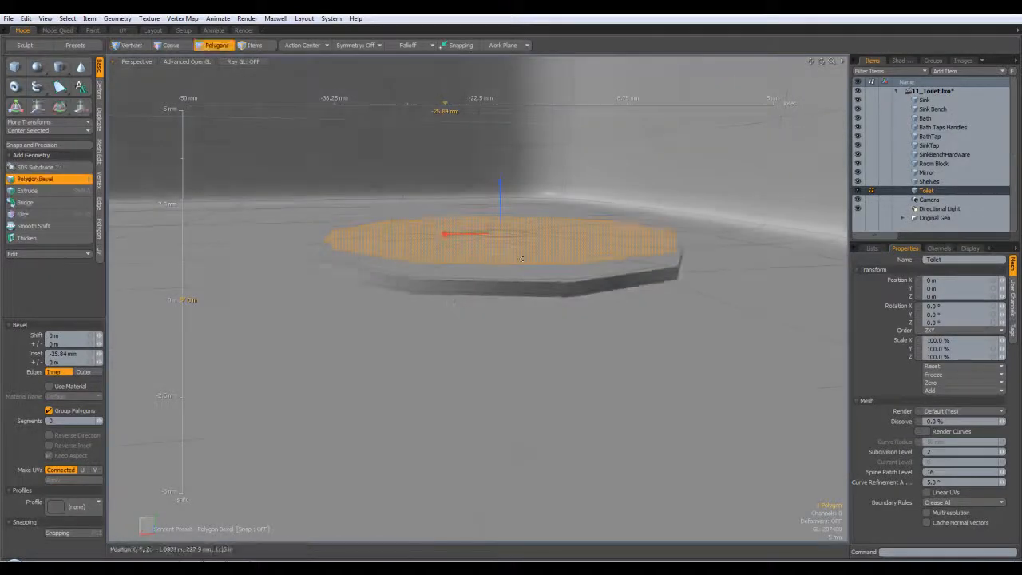
Raise the upper disc's face slightly to thicken its rim, and inset the face by 600 um.
{"action": "left_click", "coordinate": [501, 203], "text": "shift"}
{"action": "left_click_drag", "start_coordinate": [502, 202], "coordinate": [502, 194]}
{"action": "left_click", "coordinate": [481, 219], "text": "shift"}
{"action": "left_click_drag", "start_coordinate": [448, 232], "coordinate": [452, 232]}
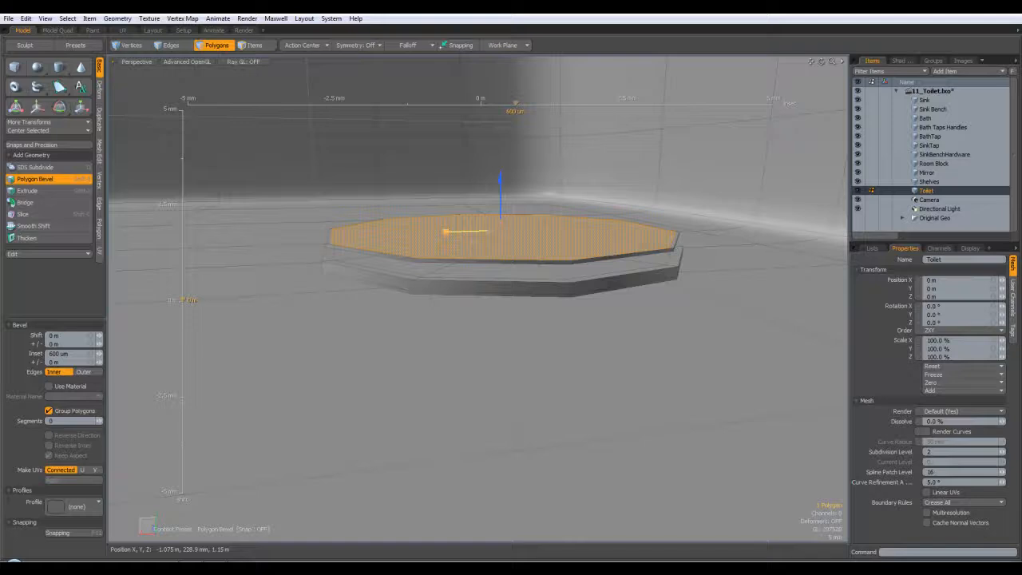
Inset the upper face about 19.76 mm, raise its centre into a shallow cone, and finish with a tiny 20 um bevel.
{"action": "left_click", "coordinate": [445, 233], "text": "shift"}
{"action": "left_click_drag", "start_coordinate": [446, 233], "coordinate": [561, 233]}
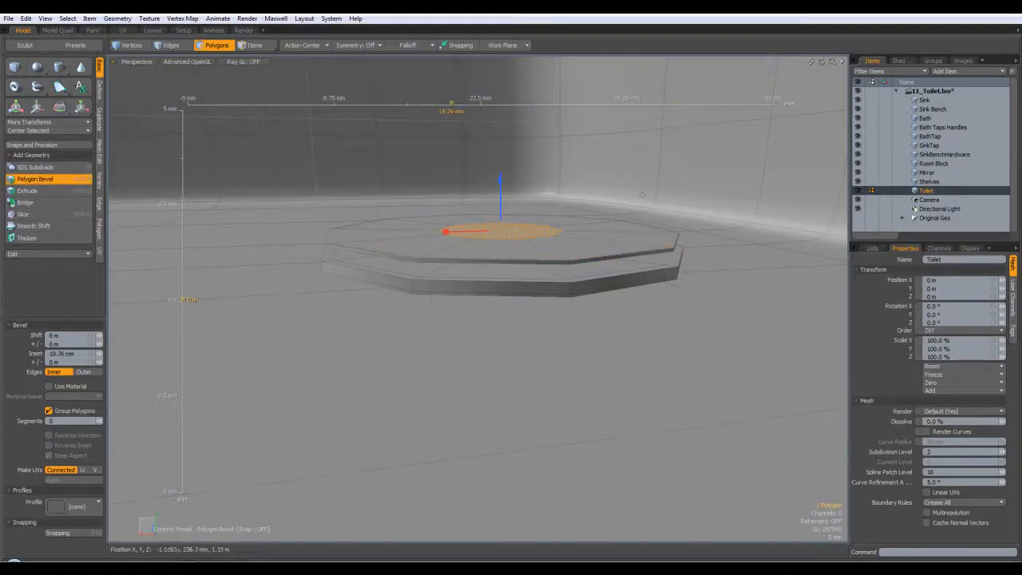
{"action": "mouse_move", "coordinate": [501, 179]}
{"action": "left_mouse_down"}
{"action": "mouse_move", "coordinate": [501, 160]}
{"action": "mouse_move", "coordinate": [506, 168]}
{"action": "left_mouse_up"}
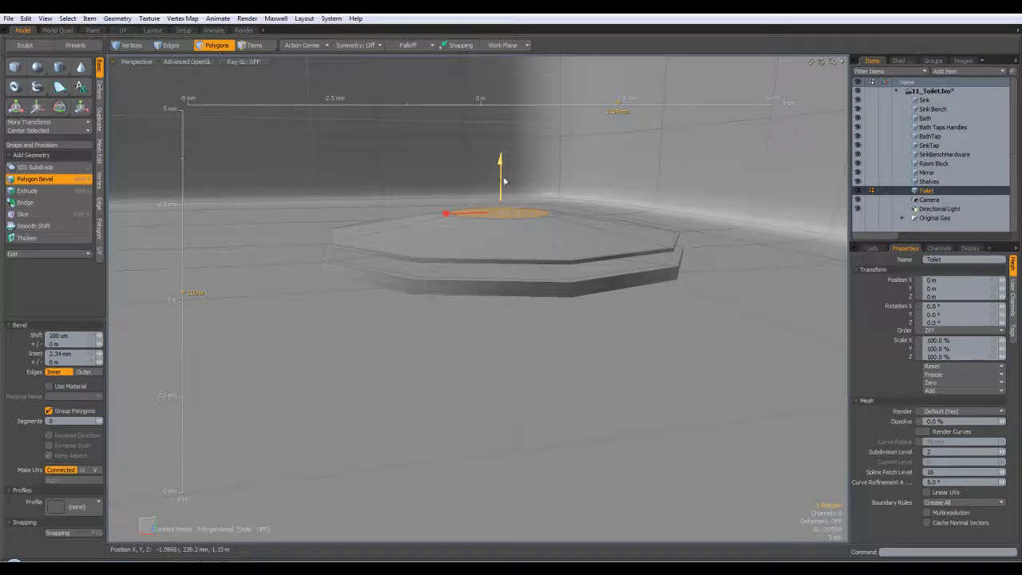
{"action": "left_click_drag", "start_coordinate": [445, 214], "coordinate": [443, 217]}
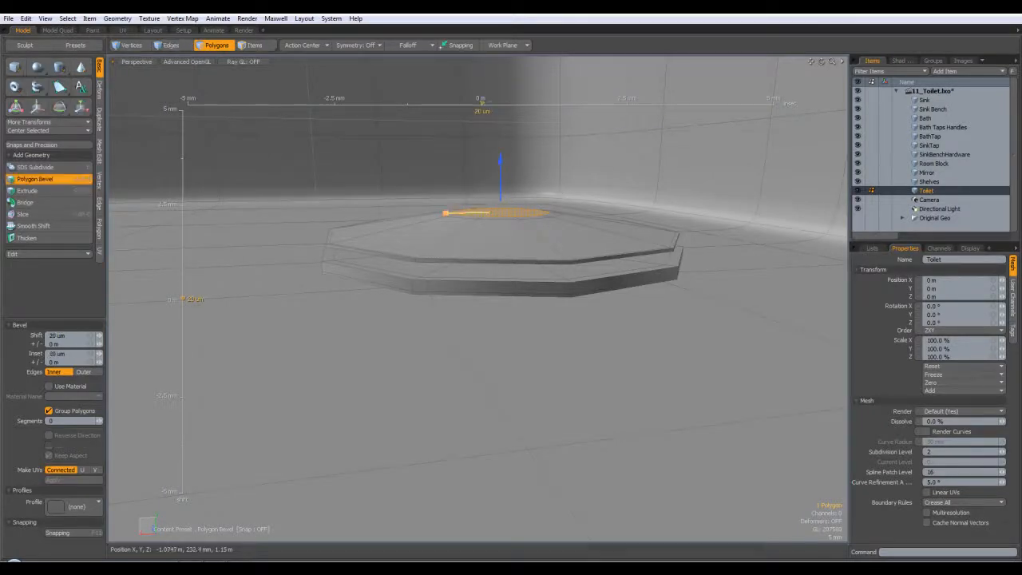
{"action": "key", "text": "space"}
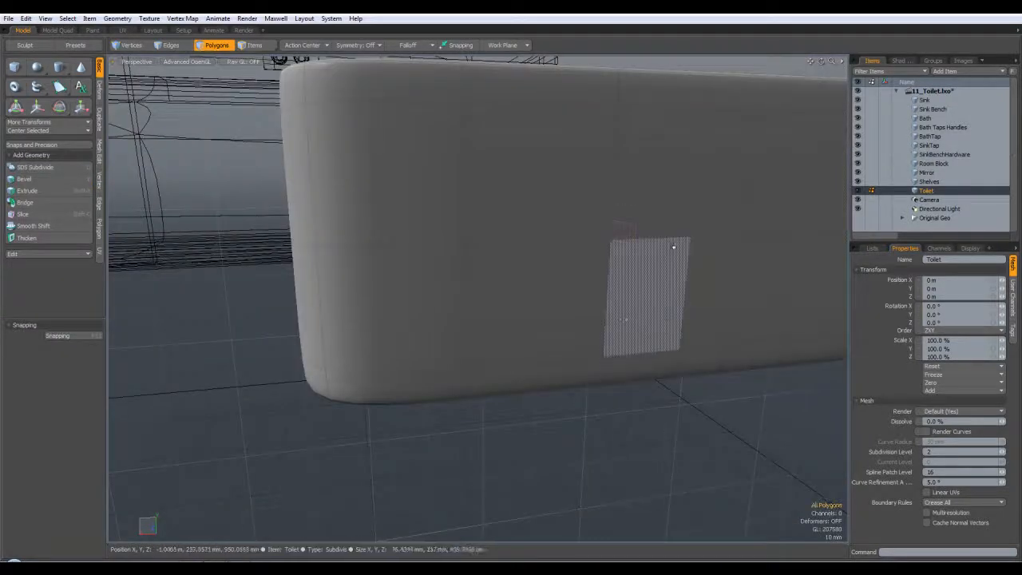
Convert the complete drain fitting on the cavity floor to a subdivision surface.
{"action": "mouse_move", "coordinate": [672, 248]}
{"action": "left_mouse_down"}
{"action": "mouse_move", "coordinate": [664, 260]}
{"action": "mouse_move", "coordinate": [759, 331]}
{"action": "mouse_move", "coordinate": [749, 360]}
{"action": "left_mouse_up"}
{"action": "left_click", "coordinate": [737, 439]}
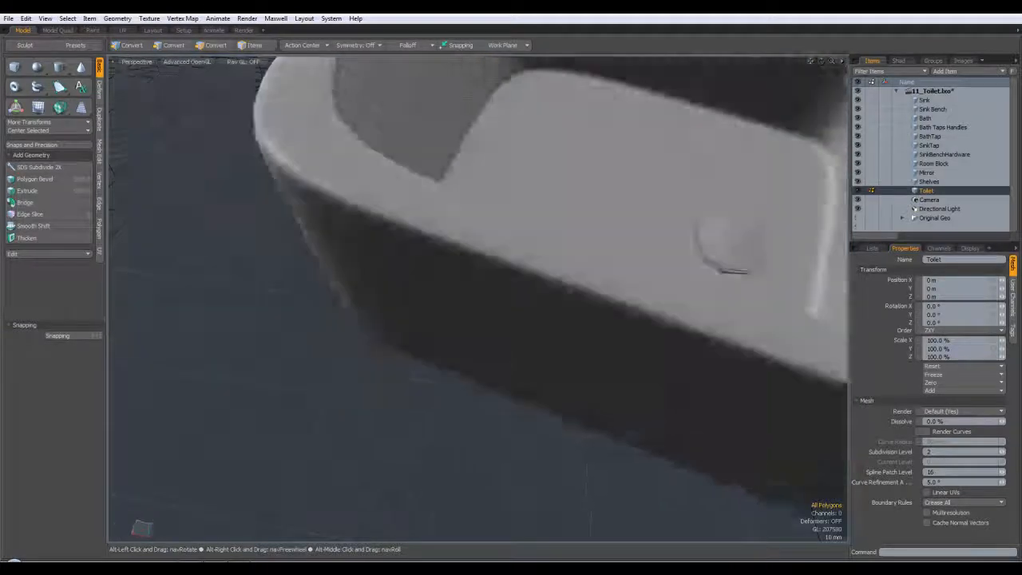
{"action": "left_click_drag", "start_coordinate": [687, 140], "coordinate": [621, 212]}
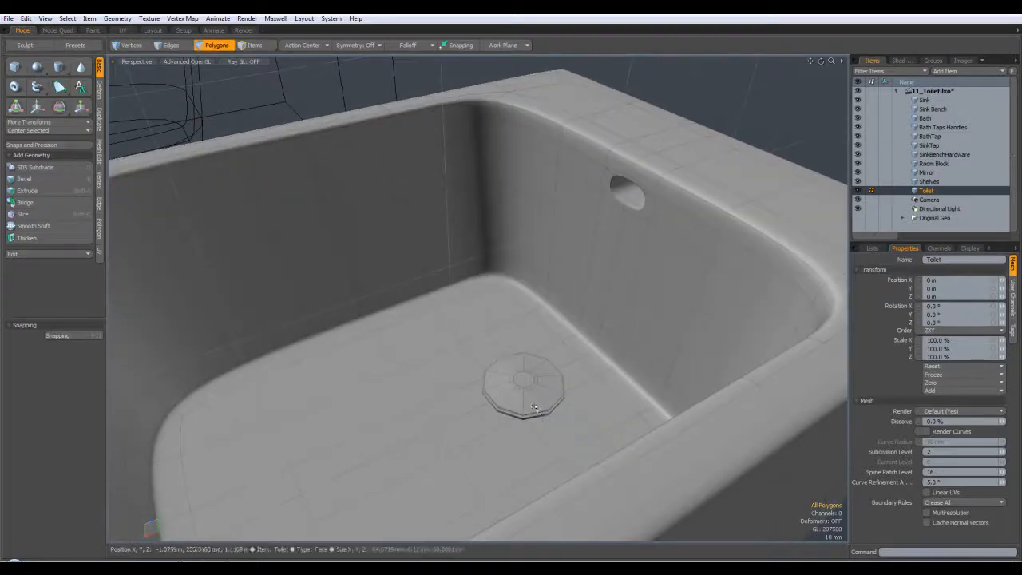
{"action": "double_click", "coordinate": [533, 405]}
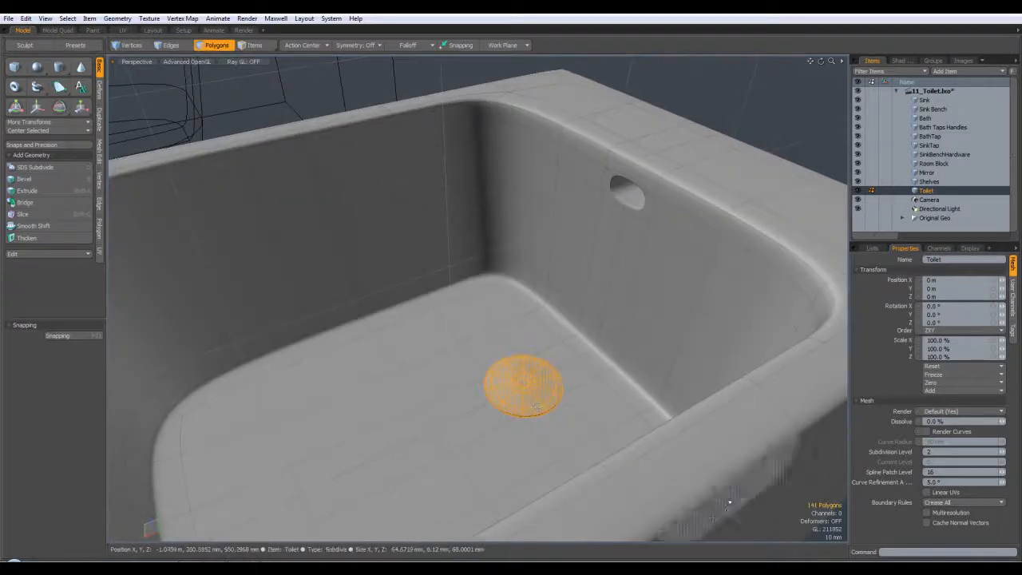
{"action": "left_click", "coordinate": [778, 127]}
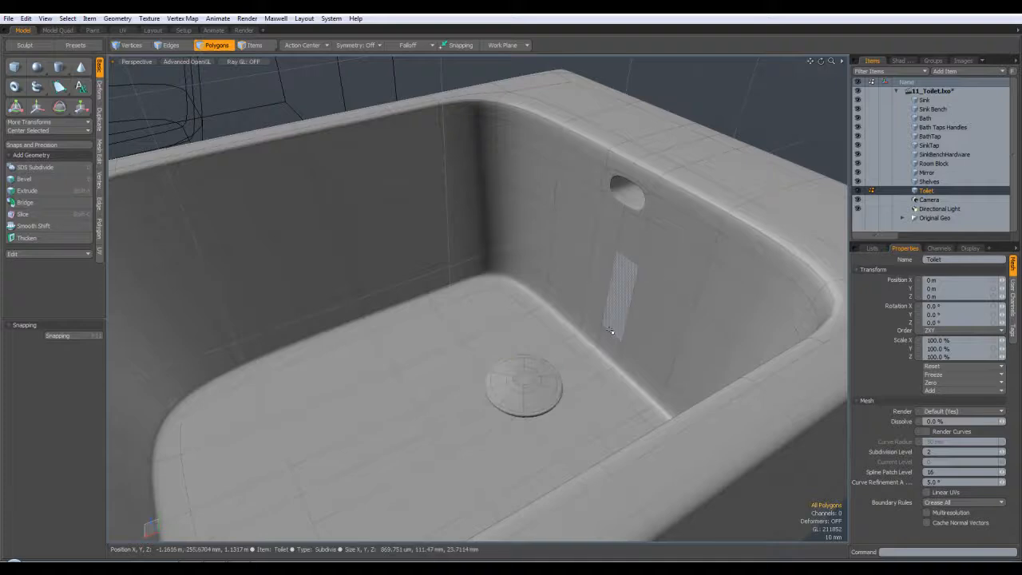
Switch the toilet mesh from subdivision surfaces to plain polygons, with the drain fitting's underside in view.
{"action": "left_click_drag", "start_coordinate": [571, 375], "coordinate": [484, 428], "text": "alt"}
{"action": "left_click_drag", "start_coordinate": [431, 447], "coordinate": [551, 443], "text": "ctrl+alt"}
{"action": "left_click_drag", "start_coordinate": [595, 352], "coordinate": [497, 166], "text": "alt"}
{"action": "key", "text": "3"}
{"action": "key", "text": "Caps_Lock"}
{"action": "key", "text": "Caps_Lock"}
{"action": "key", "text": "Tab"}
{"action": "key", "text": "Tab"}
{"action": "key", "text": "Tab"}
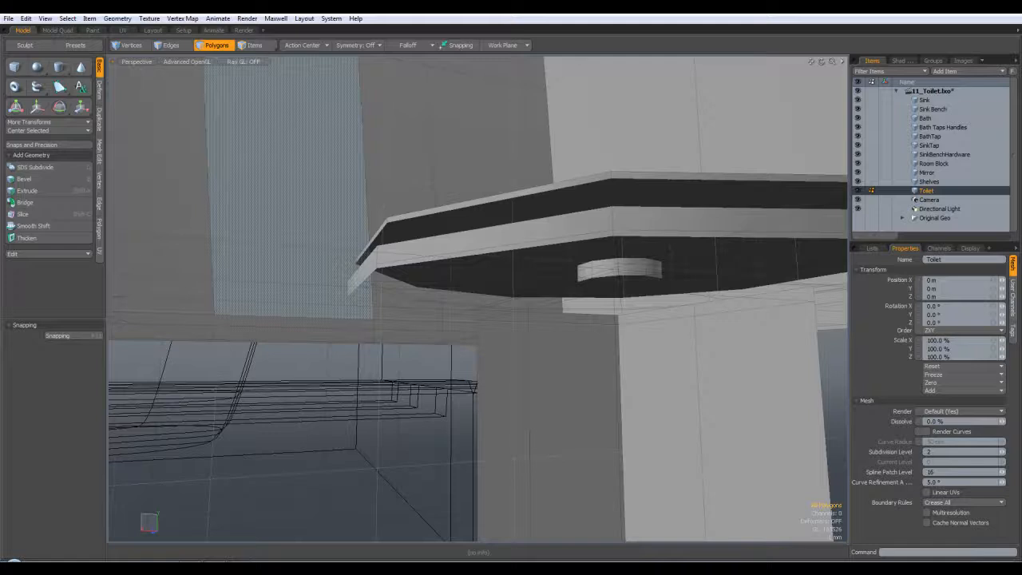
Bevel the lower edge loop of the upper disc's rim by about 100 um in Inset mode.
{"action": "left_click", "coordinate": [179, 47]}
{"action": "double_click", "coordinate": [478, 208]}
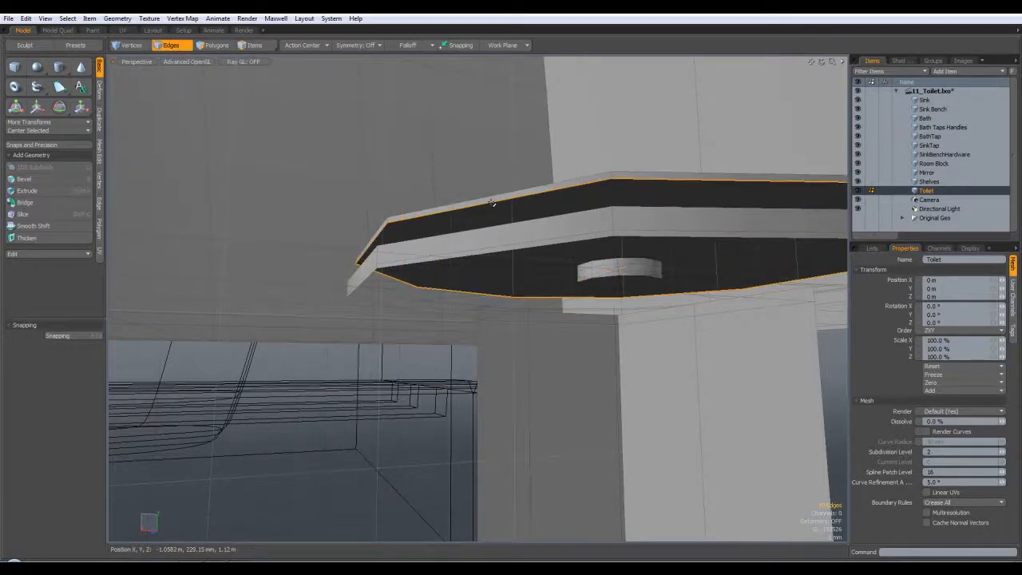
{"action": "scroll", "coordinate": [476, 201], "scroll_direction": "up", "scroll_amount": 2}
{"action": "key", "text": "b"}
{"action": "left_click", "coordinate": [479, 205]}
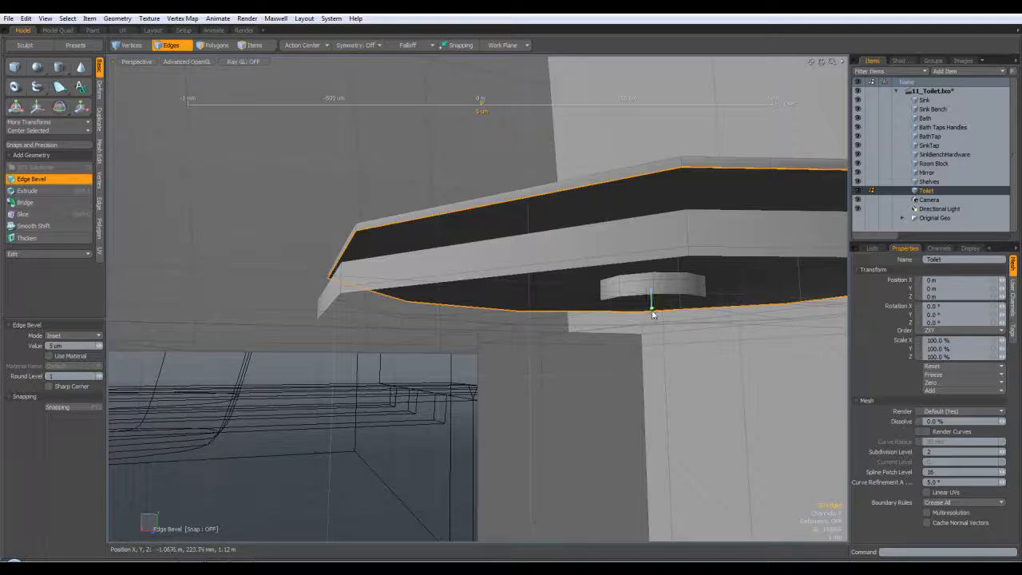
{"action": "left_click_drag", "start_coordinate": [652, 313], "coordinate": [681, 313]}
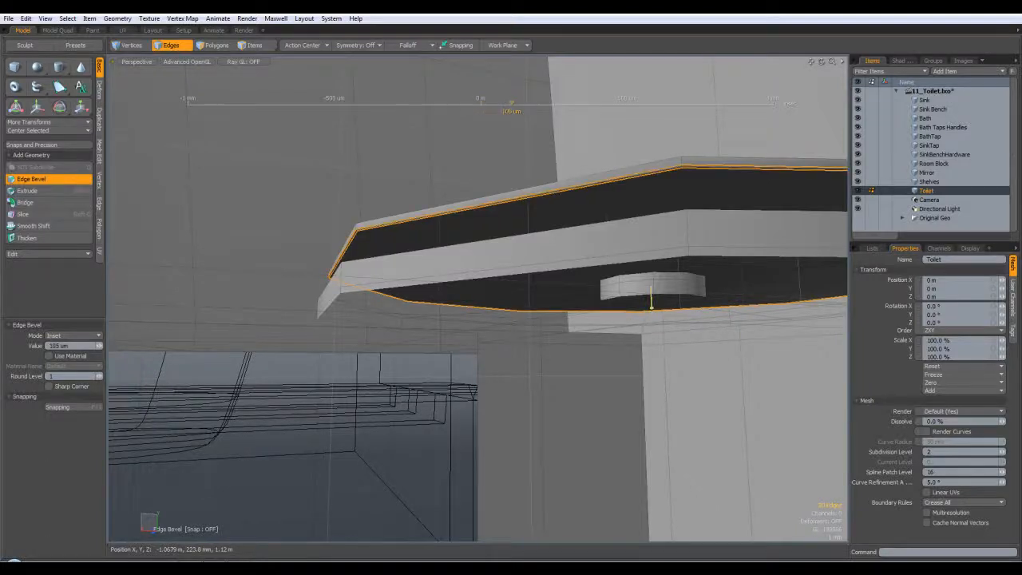
{"action": "key", "text": "space"}
{"action": "key", "text": "Escape"}
Check the bevelled rim from below in subdivided form, and return to the plain polygon form.
{"action": "key", "text": "Tab"}
{"action": "left_click_drag", "start_coordinate": [535, 250], "coordinate": [425, 212], "text": "alt"}
{"action": "left_click_drag", "start_coordinate": [554, 245], "coordinate": [543, 188], "text": "alt"}
{"action": "key", "text": "Tab"}
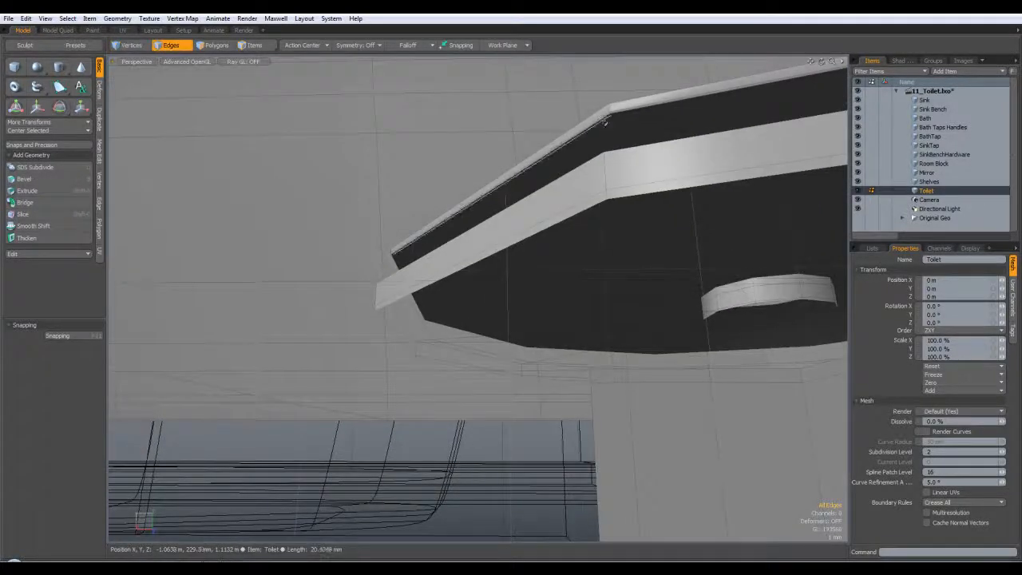
{"action": "left_click_drag", "start_coordinate": [605, 120], "coordinate": [762, 187], "text": "alt"}
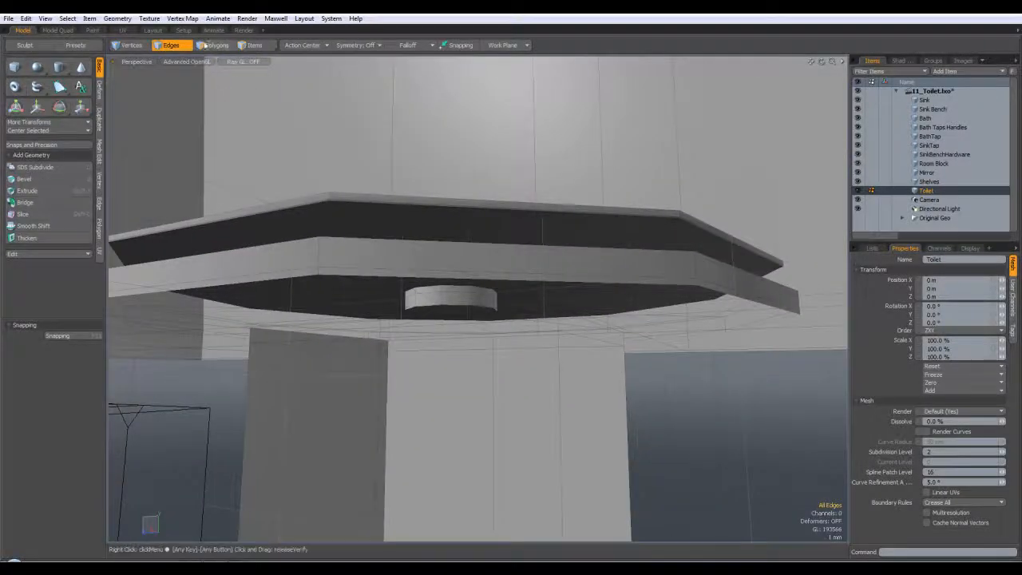
Loop-slice the upper disc's whole underside in Free mode with two concentric cuts near its outer edge, at about 0.5% and 8.5%.
{"action": "left_click", "coordinate": [391, 226]}
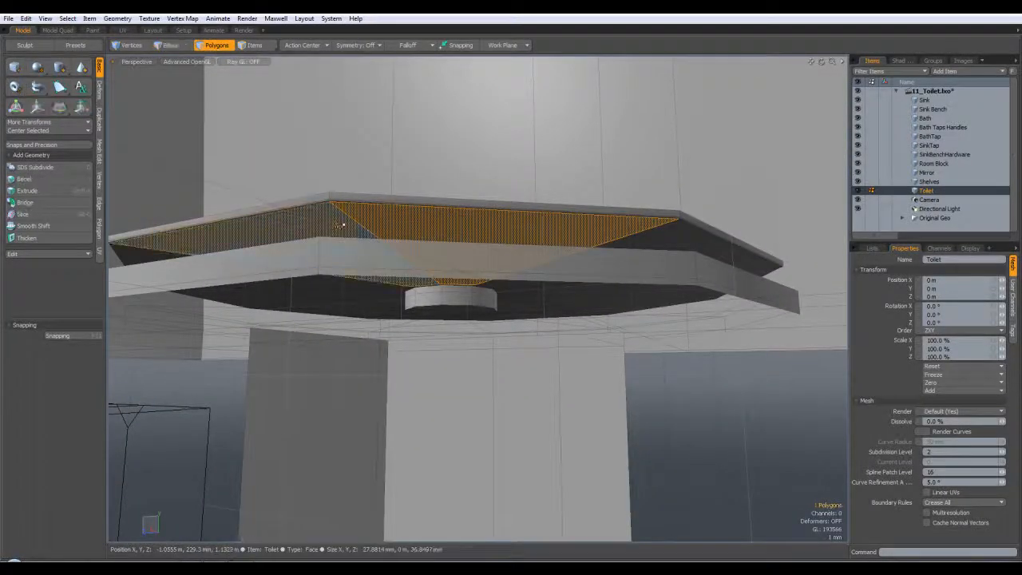
{"action": "left_click", "coordinate": [327, 226], "text": "shift"}
{"action": "key", "text": "l"}
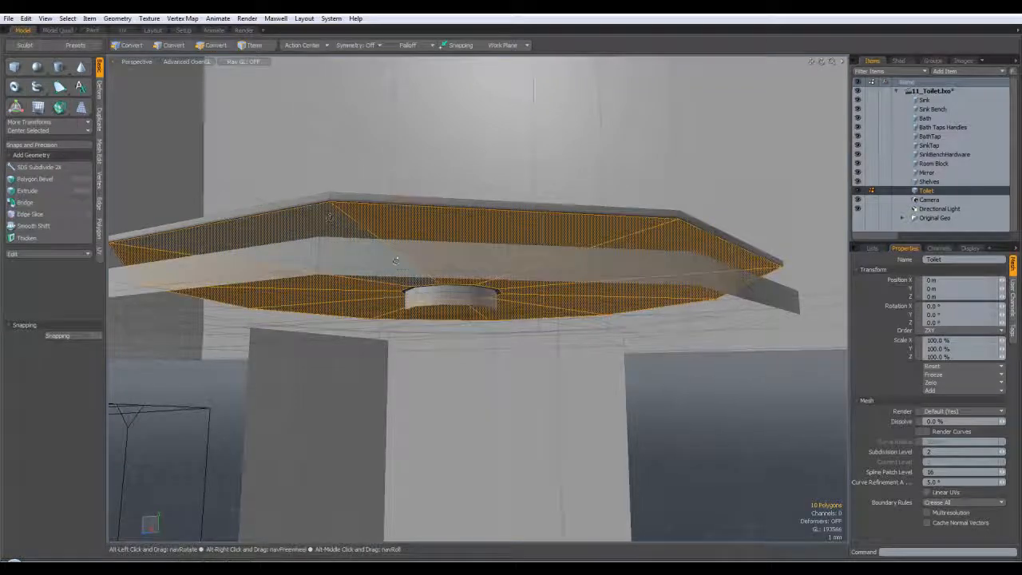
{"action": "left_click_drag", "start_coordinate": [332, 225], "coordinate": [324, 152], "text": "alt"}
{"action": "left_click_drag", "start_coordinate": [291, 86], "coordinate": [378, 195], "text": "alt"}
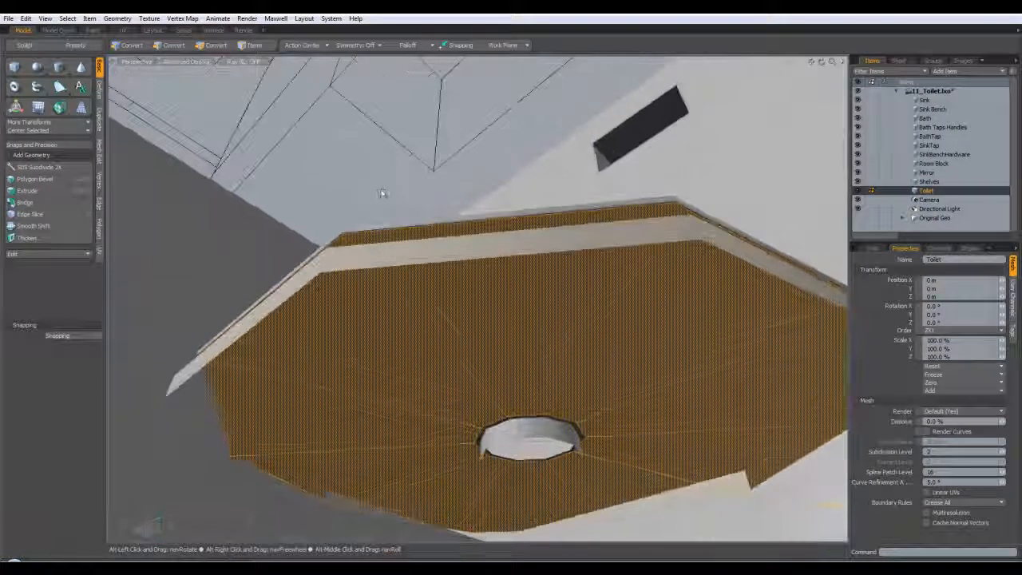
{"action": "key", "text": "alt"}
{"action": "key", "text": "alt+c"}
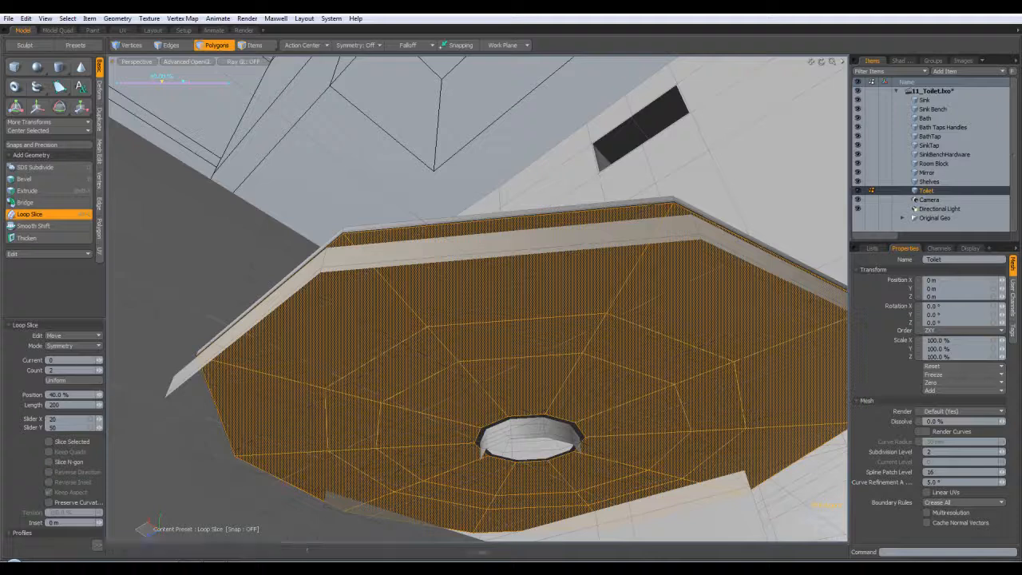
{"action": "left_click", "coordinate": [72, 345]}
{"action": "left_click", "coordinate": [60, 326]}
{"action": "left_click_drag", "start_coordinate": [164, 84], "coordinate": [121, 81]}
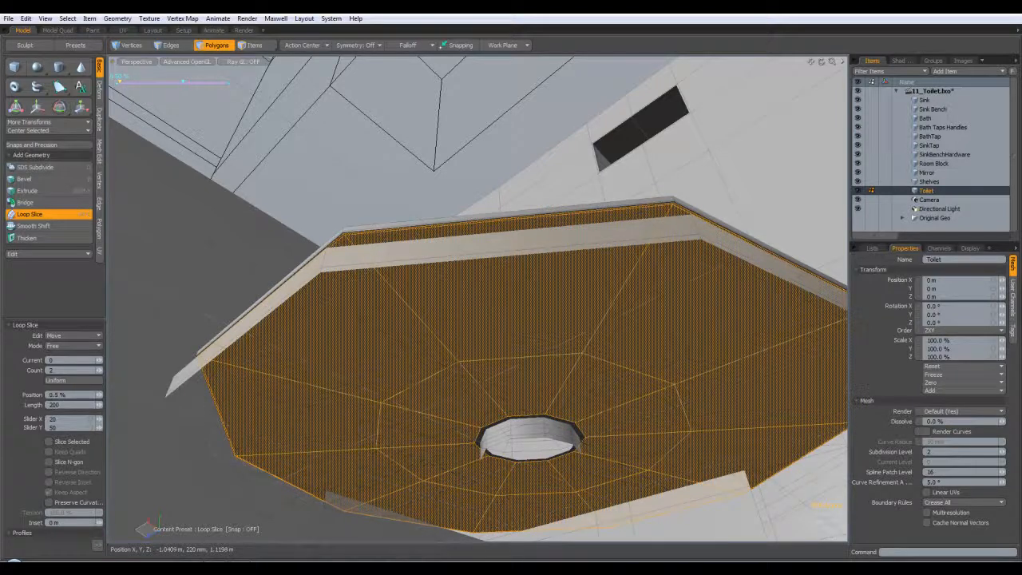
{"action": "left_click_drag", "start_coordinate": [184, 84], "coordinate": [126, 83]}
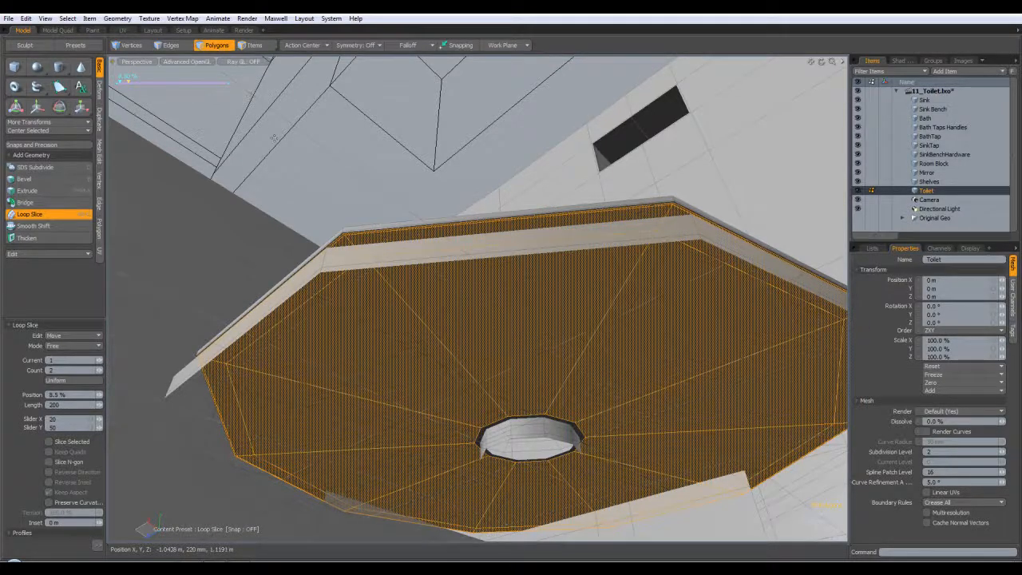
{"action": "key", "text": "q"}
{"action": "left_click", "coordinate": [276, 139]}
Bevel the narrow outer polygon ring on the upper disc's underside with a slight inset, followed by a shift of about 56 um.
{"action": "left_click_drag", "start_coordinate": [365, 239], "coordinate": [336, 244]}
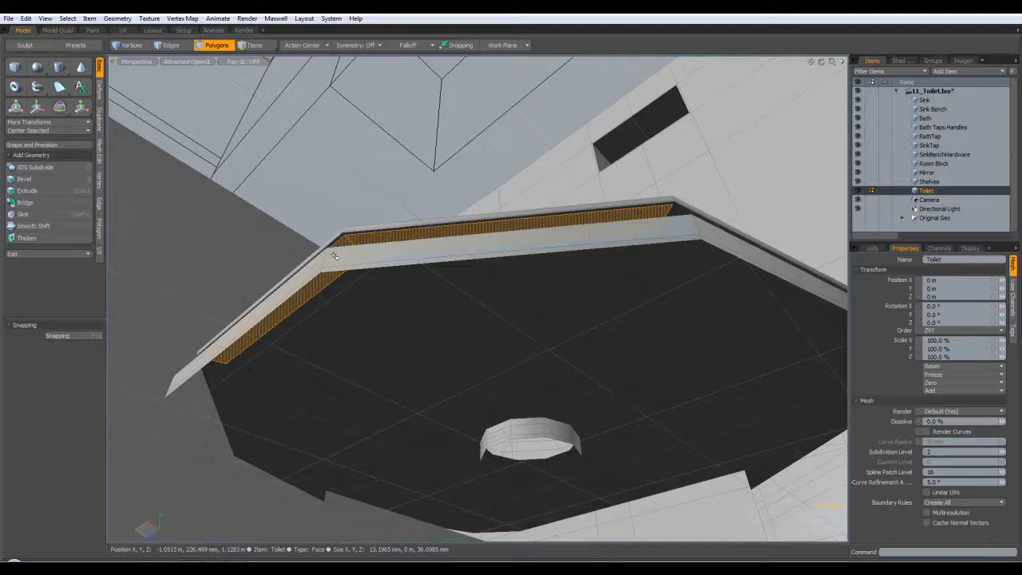
{"action": "key", "text": "l"}
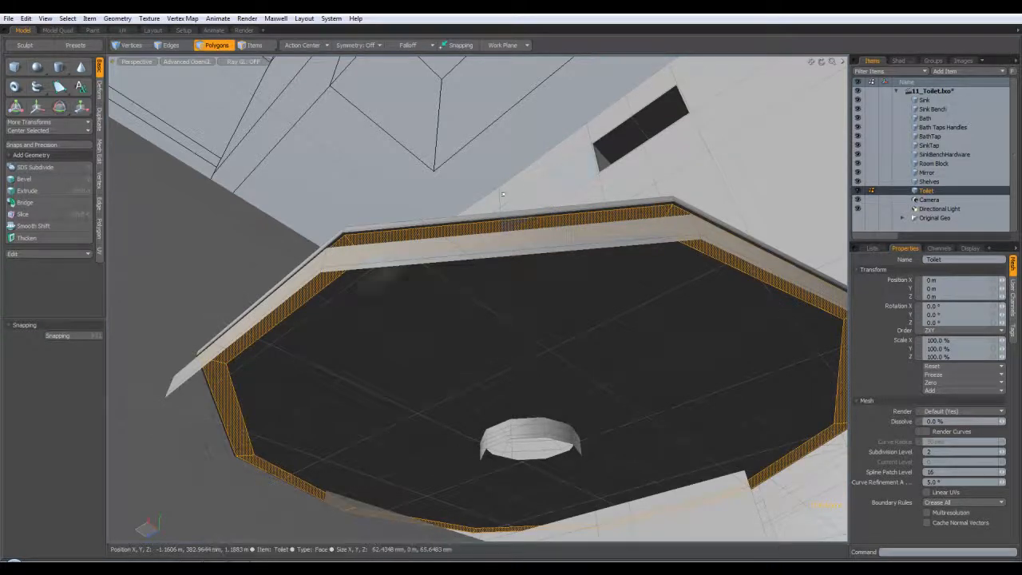
{"action": "left_click_drag", "start_coordinate": [424, 201], "coordinate": [376, 182], "text": "alt"}
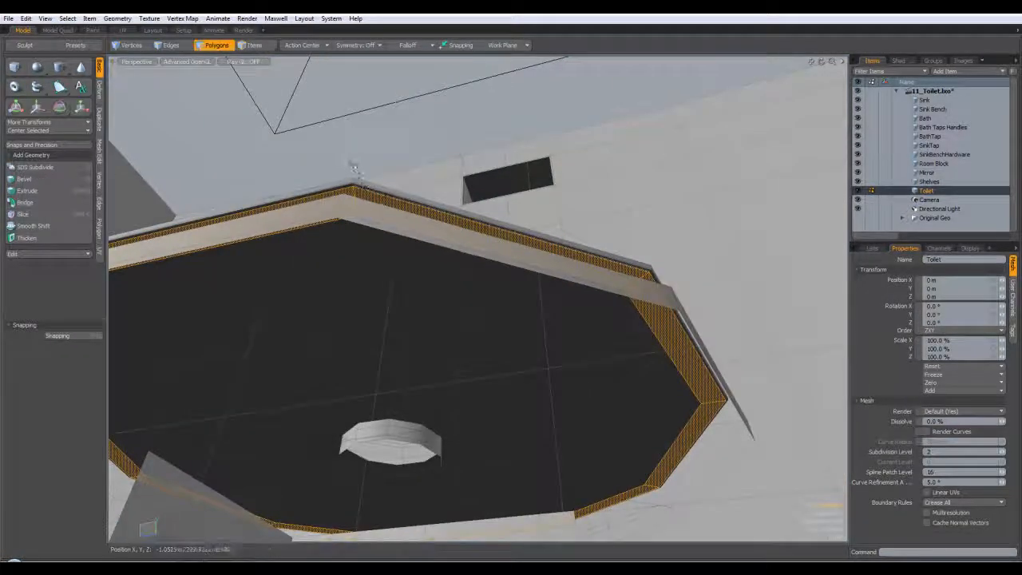
{"action": "scroll", "coordinate": [376, 182], "scroll_direction": "up", "scroll_amount": 3}
{"action": "key", "text": "b"}
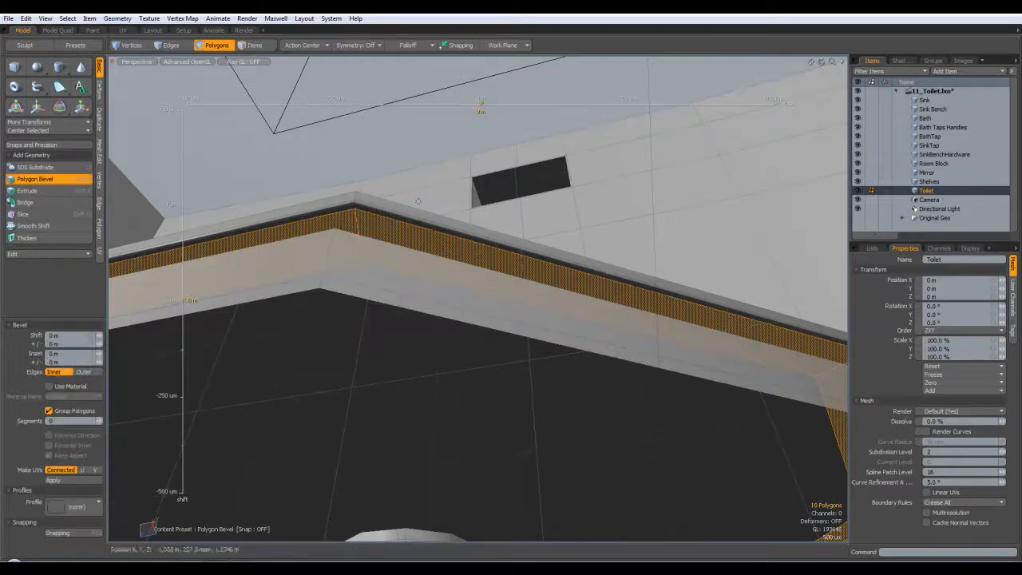
{"action": "left_click_drag", "start_coordinate": [559, 317], "coordinate": [543, 105], "text": "alt"}
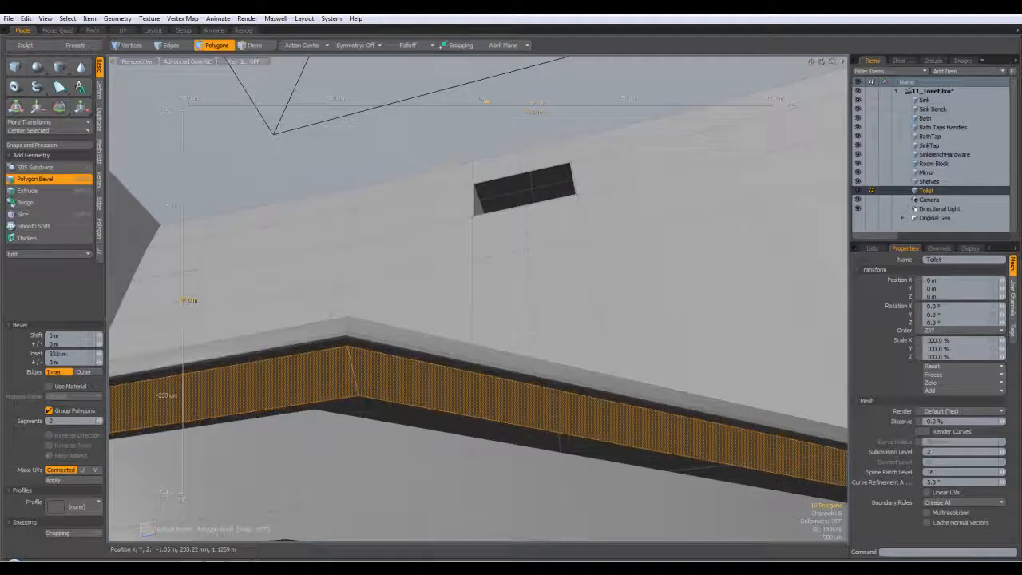
{"action": "key", "text": "alt"}
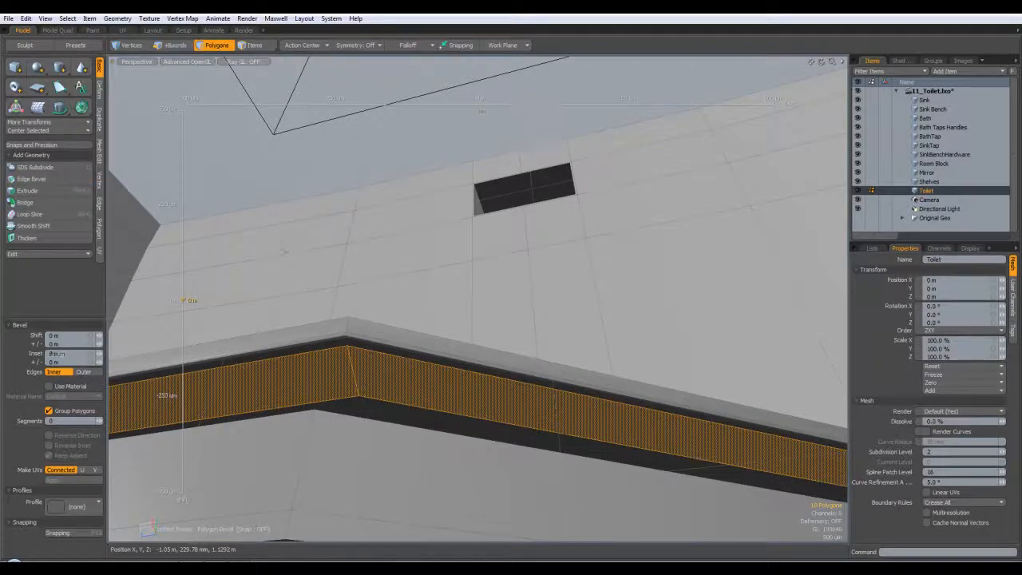
{"action": "left_click_drag", "start_coordinate": [185, 301], "coordinate": [183, 278]}
{"action": "key", "text": "alt"}
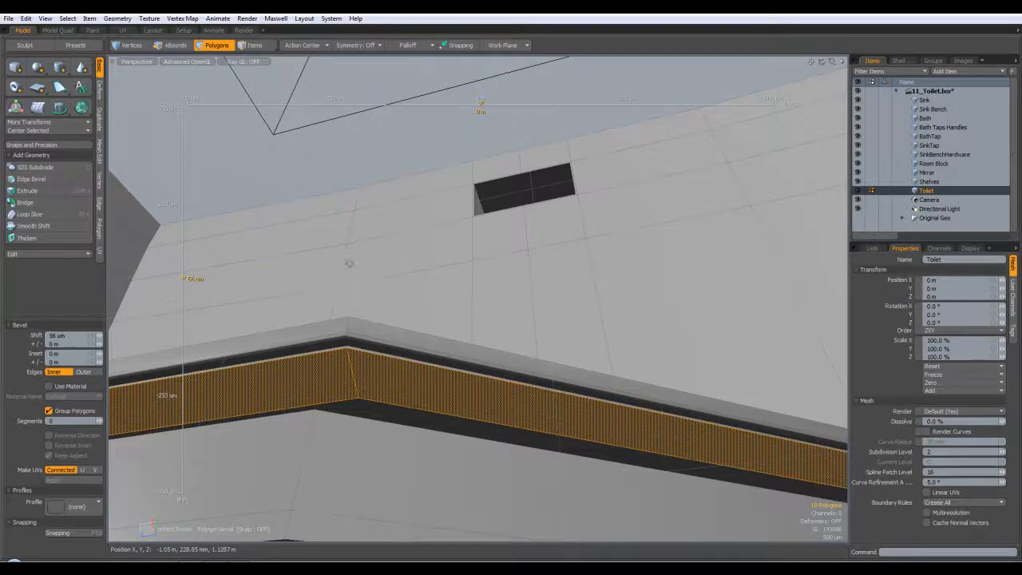
Extend the ring with a further bevel shifted about 572 um, and finish with a bevel inset of about 236 um.
{"action": "left_click_drag", "start_coordinate": [182, 301], "coordinate": [183, 194]}
{"action": "left_click_drag", "start_coordinate": [703, 459], "coordinate": [431, 338], "text": "alt"}
{"action": "left_click_drag", "start_coordinate": [183, 196], "coordinate": [182, 90]}
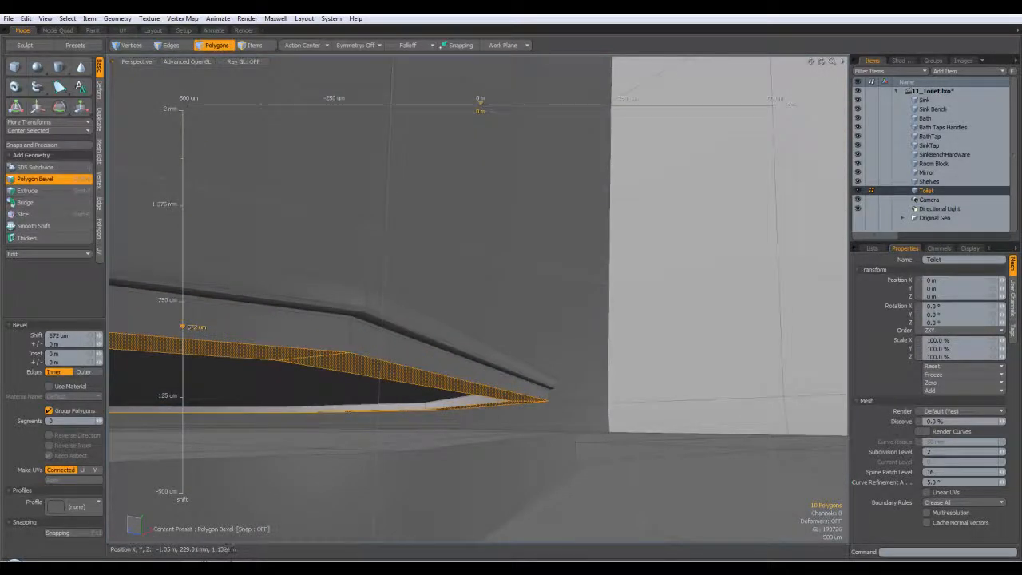
{"action": "left_click", "coordinate": [205, 327], "text": "shift"}
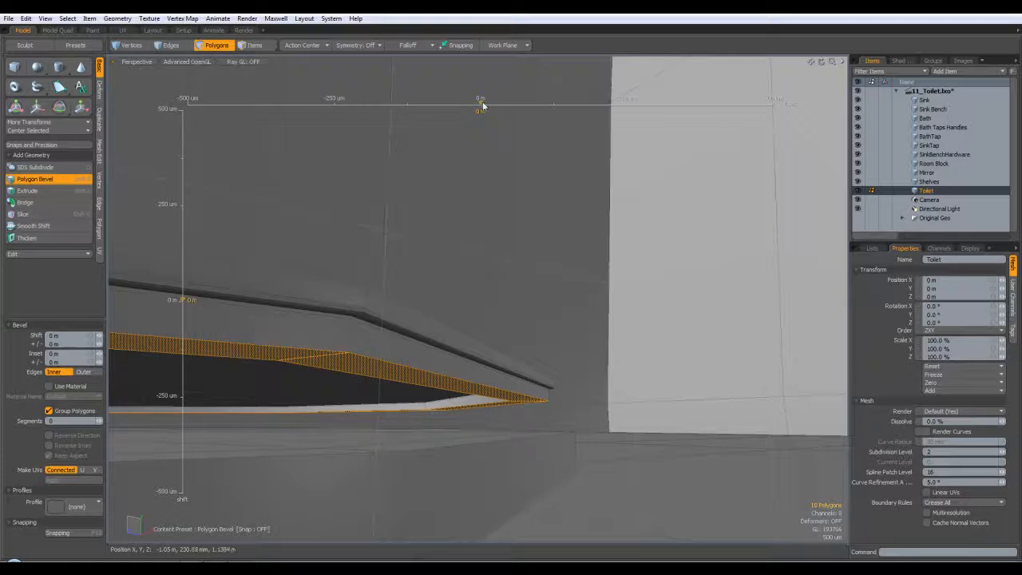
{"action": "left_click_drag", "start_coordinate": [185, 302], "coordinate": [185, 304]}
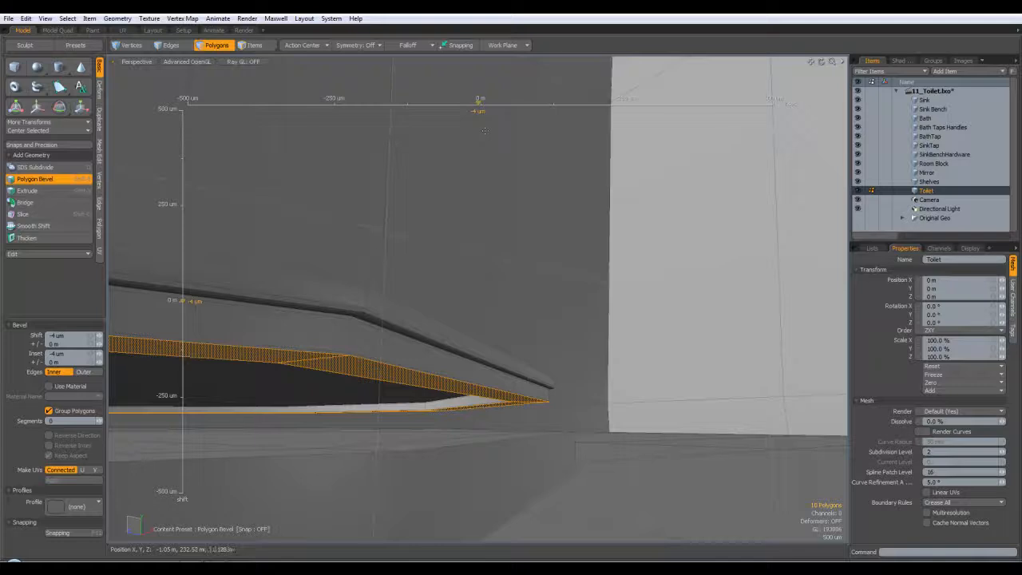
{"action": "left_click_drag", "start_coordinate": [480, 99], "coordinate": [619, 102]}
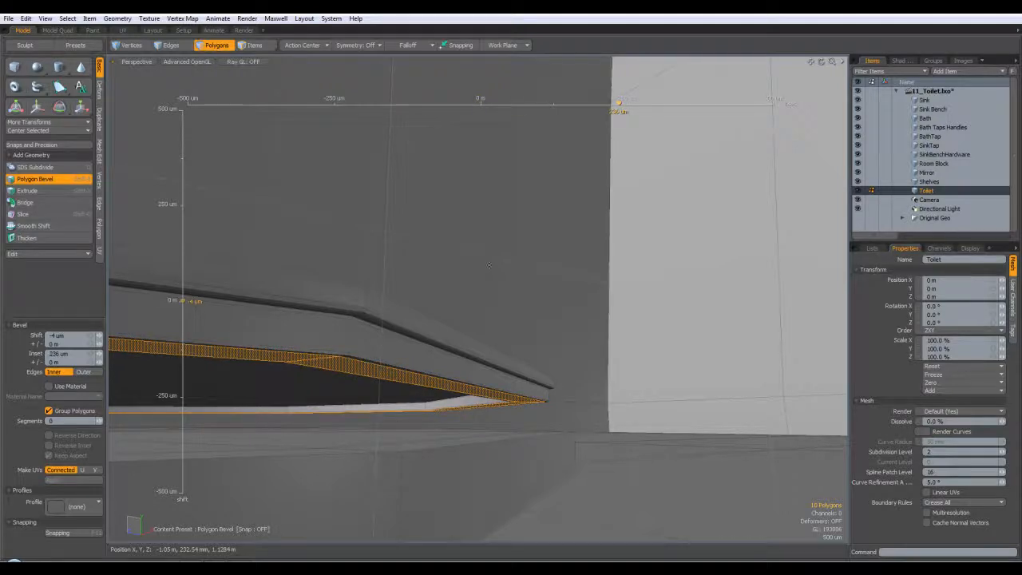
{"action": "key", "text": "space"}
{"action": "left_click", "coordinate": [479, 302]}
{"action": "scroll", "coordinate": [479, 302], "scroll_direction": "down", "scroll_amount": 3}
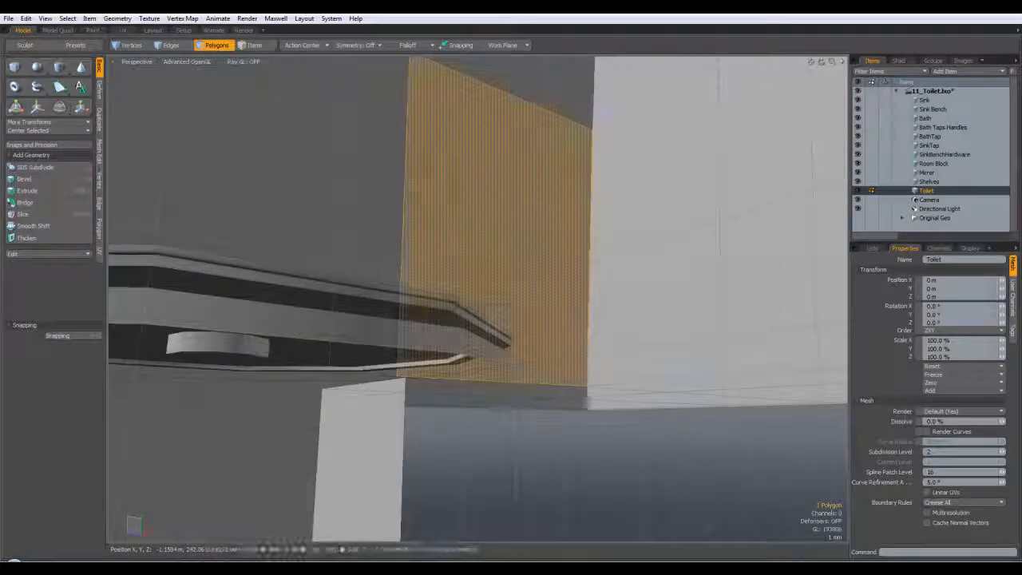
Examine the drain fitting's new lower lip in subdivided form, close up and in place on the cavity floor.
{"action": "left_click_drag", "start_coordinate": [601, 264], "coordinate": [631, 379], "text": "alt"}
{"action": "key", "text": "Tab"}
{"action": "key", "text": "Tab"}
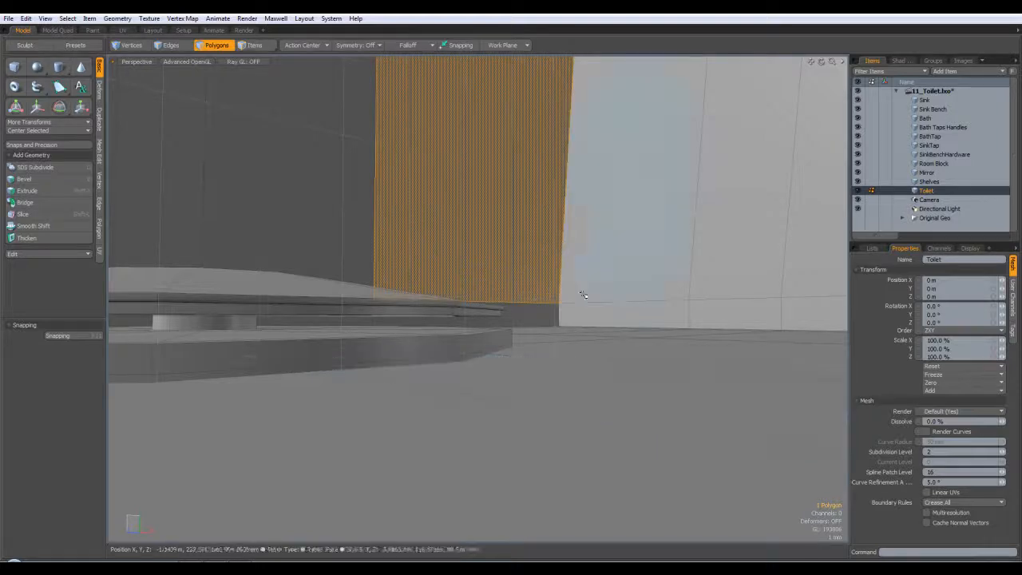
{"action": "left_click", "coordinate": [586, 299]}
{"action": "scroll", "coordinate": [583, 353], "scroll_direction": "down", "scroll_amount": 3}
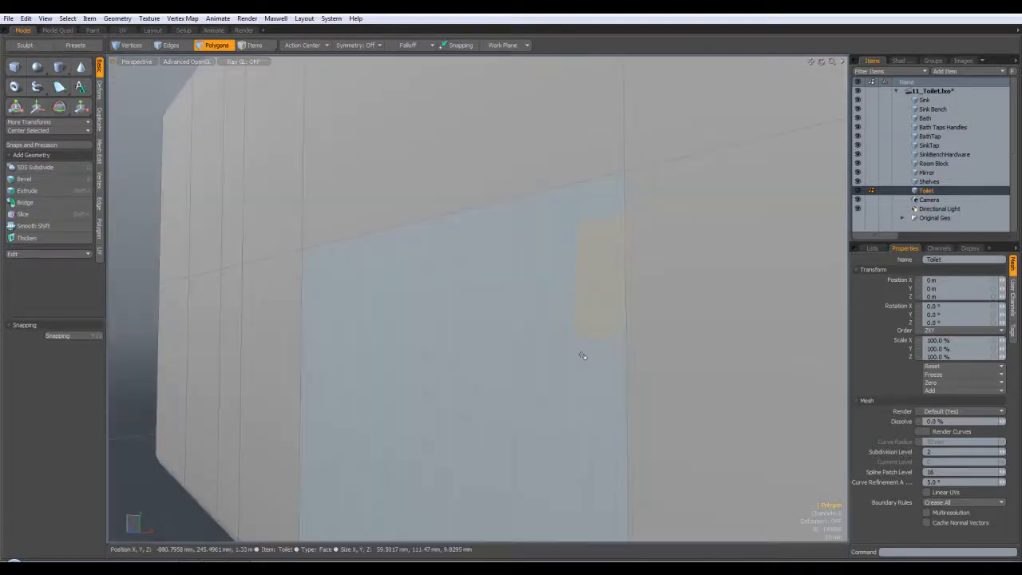
{"action": "key", "text": "Escape"}
{"action": "scroll", "coordinate": [356, 335], "scroll_direction": "down", "scroll_amount": 2}
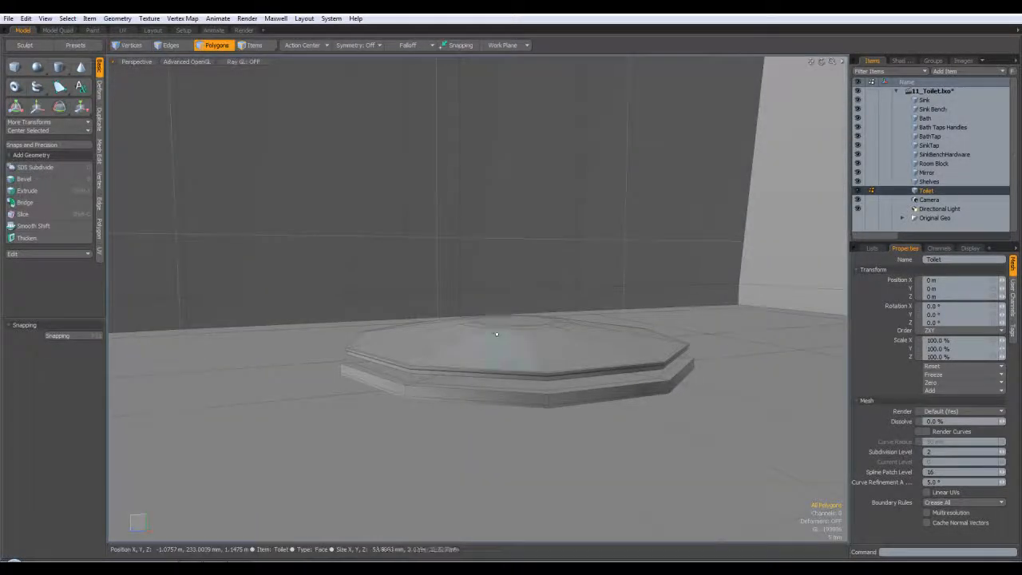
{"action": "key", "text": "Tab"}
{"action": "left_click_drag", "start_coordinate": [493, 352], "coordinate": [535, 425], "text": "alt"}
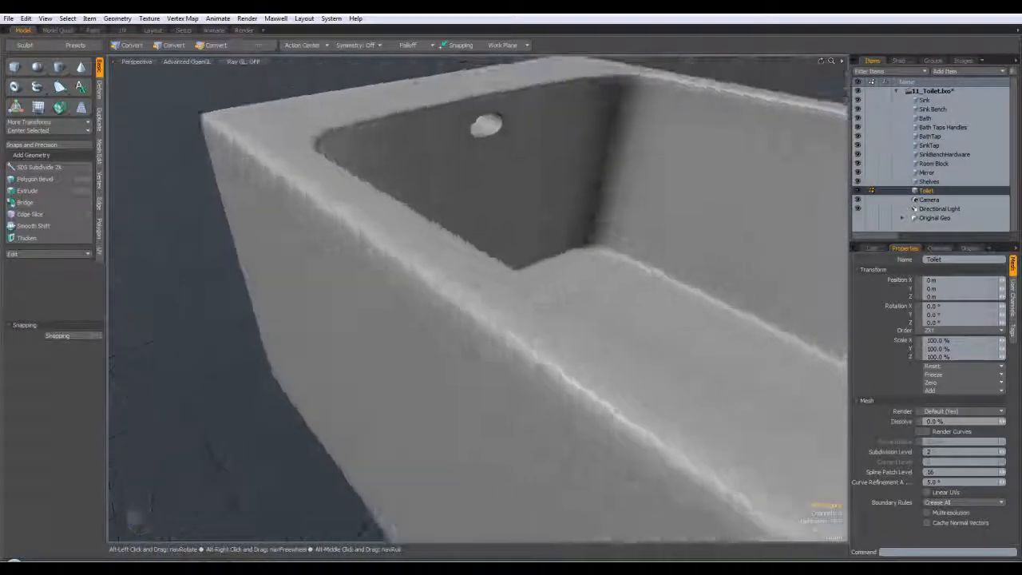
{"action": "key", "text": "3"}
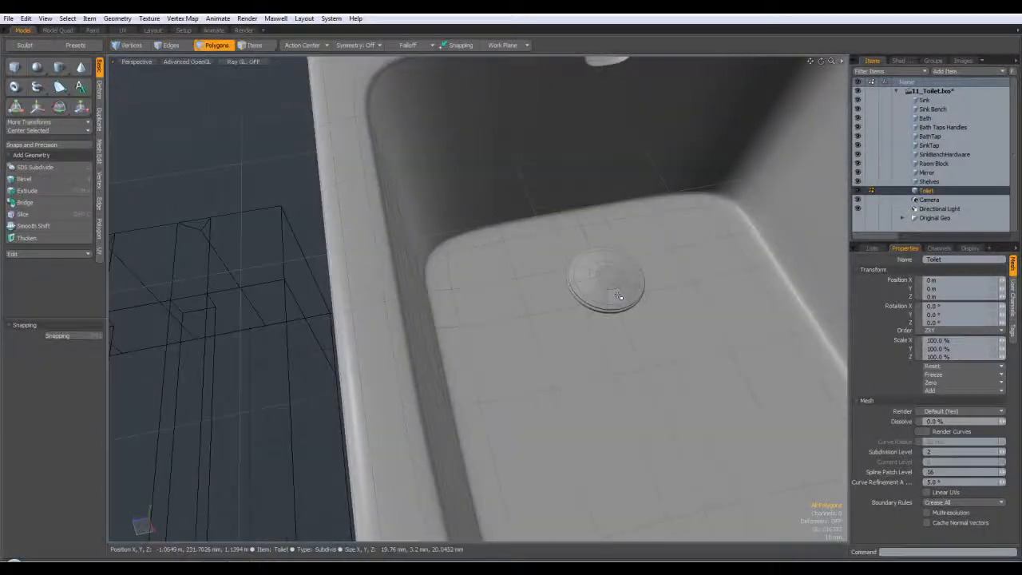
Return to the polygon form and copy the complete drain fitting from the toilet mesh into the Bath item.
{"action": "key", "text": "Tab"}
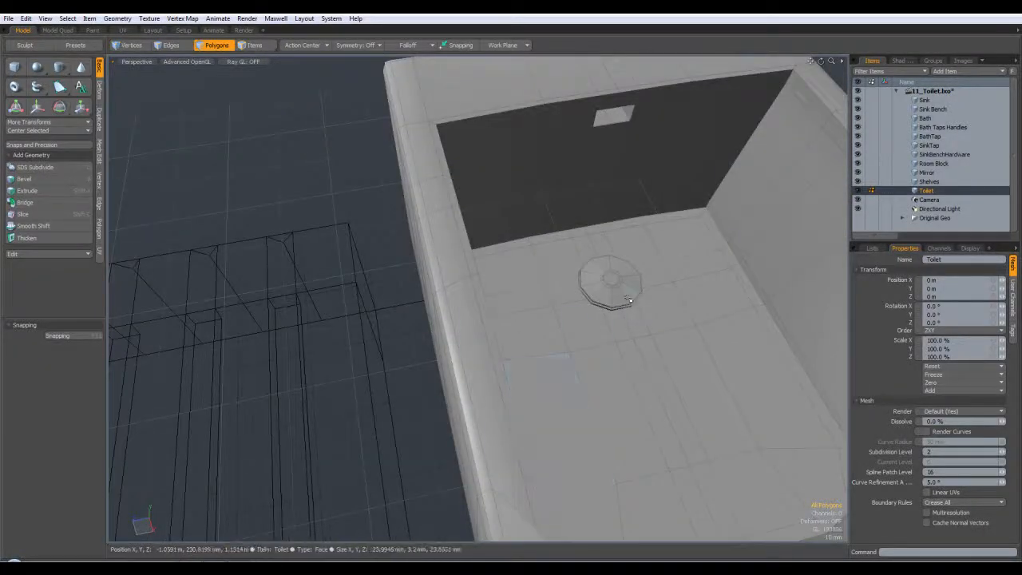
{"action": "double_click", "coordinate": [630, 300]}
{"action": "scroll", "coordinate": [650, 302], "scroll_direction": "down", "scroll_amount": 3}
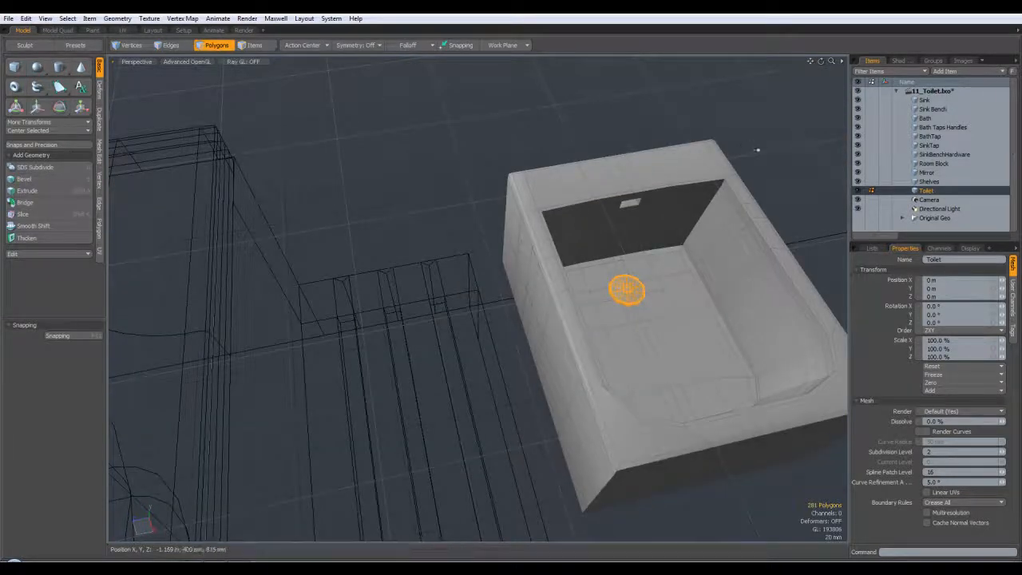
{"action": "left_click", "coordinate": [924, 118]}
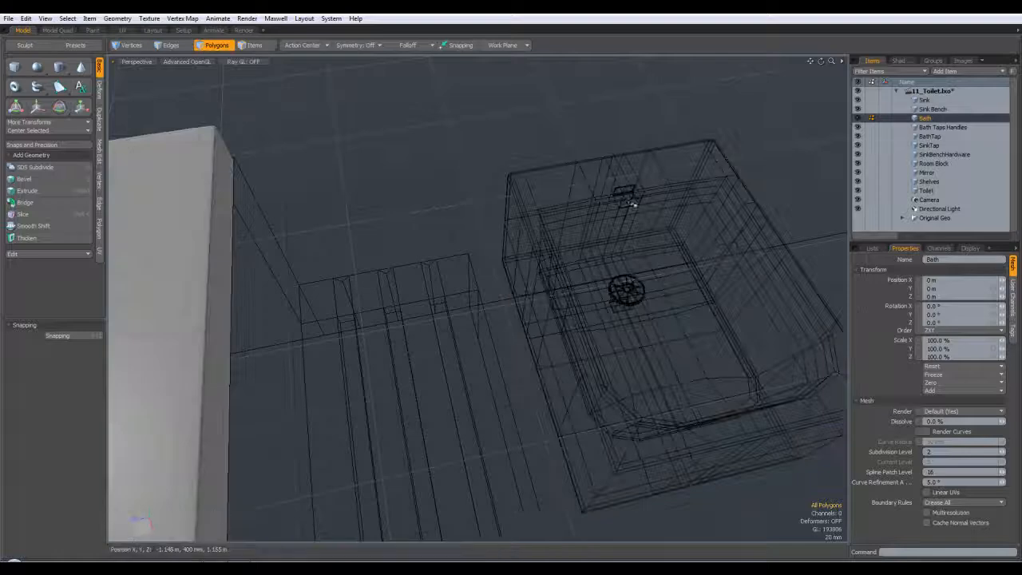
{"action": "key", "text": "a"}
{"action": "left_click_drag", "start_coordinate": [484, 330], "coordinate": [527, 333], "text": "alt"}
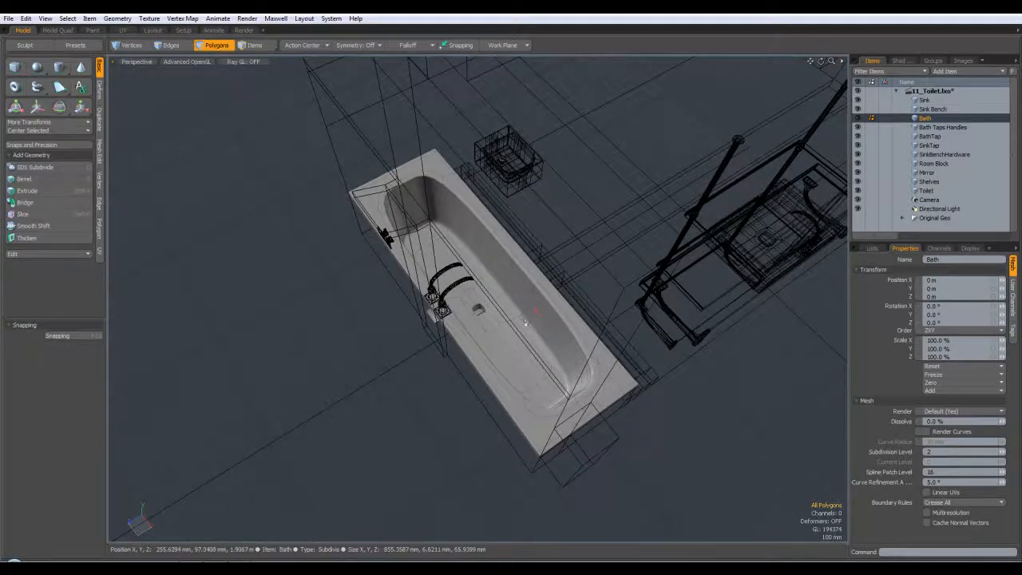
{"action": "key", "text": "w"}
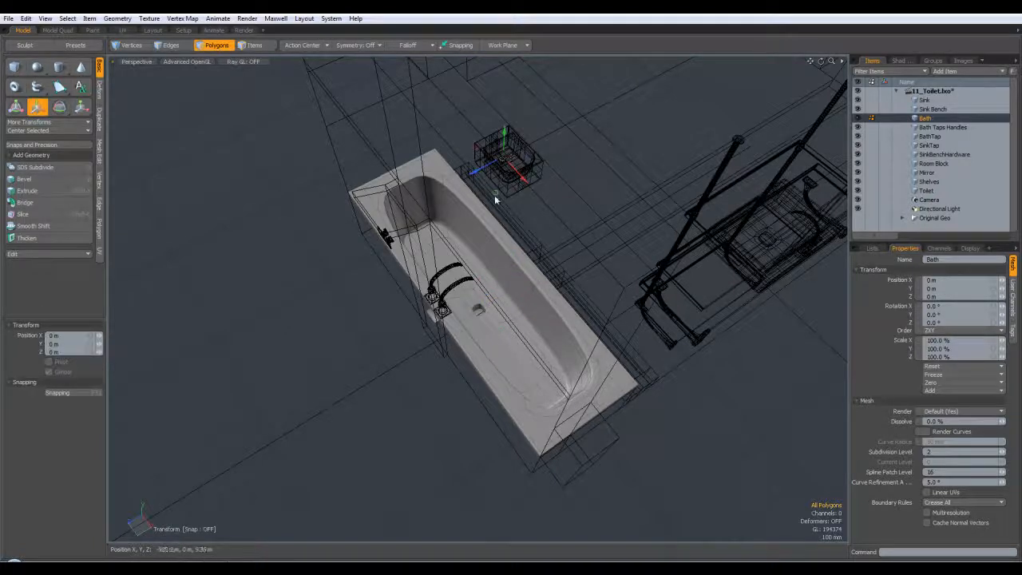
{"action": "left_click_drag", "start_coordinate": [495, 197], "coordinate": [498, 227]}
{"action": "key", "text": "ctrl+z"}
{"action": "key", "text": "space"}
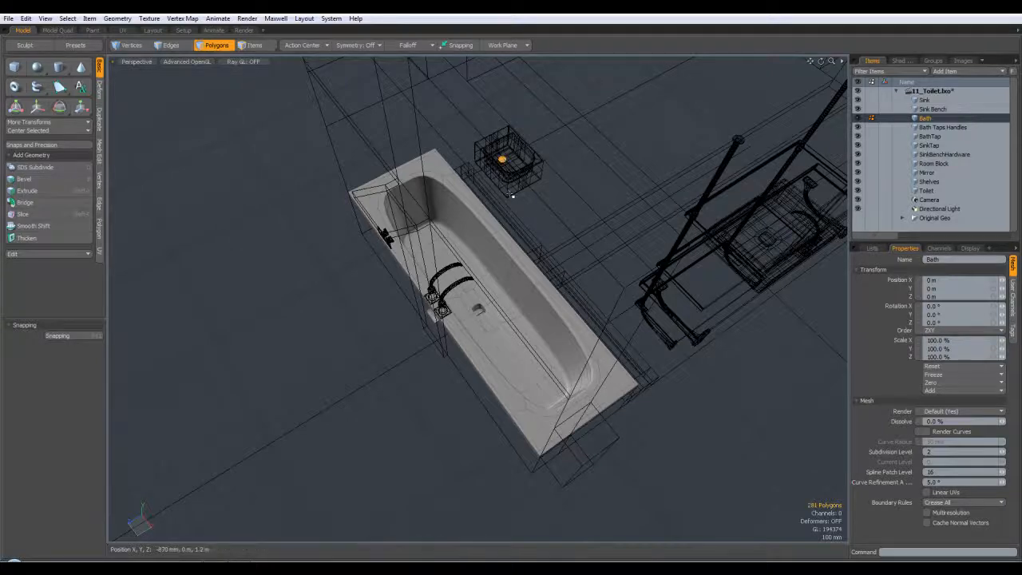
Move the pasted drain fitting onto the square drain recess in the bath floor, nudging it about 4 mm in negative X.
{"action": "key", "text": "w"}
{"action": "left_click_drag", "start_coordinate": [495, 201], "coordinate": [487, 354]}
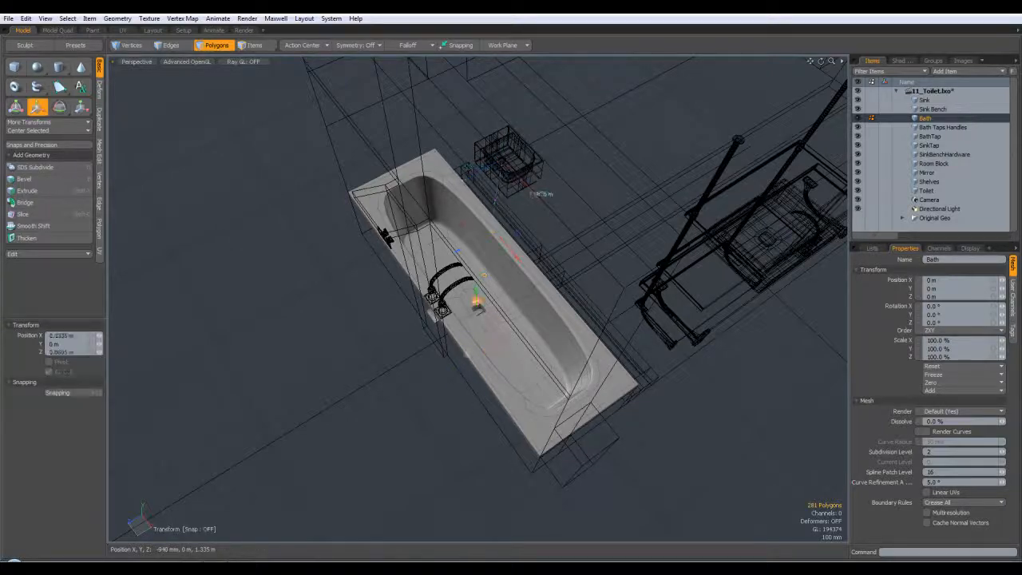
{"action": "scroll", "coordinate": [471, 323], "scroll_direction": "up", "scroll_amount": 5}
{"action": "key", "text": "KP_1"}
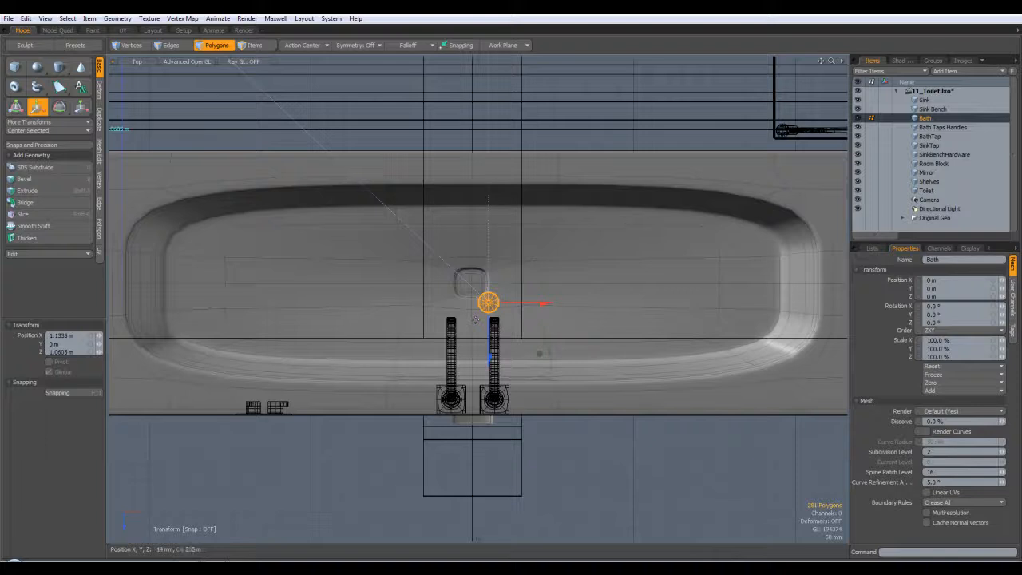
{"action": "scroll", "coordinate": [539, 352], "scroll_direction": "up", "scroll_amount": 2}
{"action": "left_click_drag", "start_coordinate": [534, 360], "coordinate": [505, 327]}
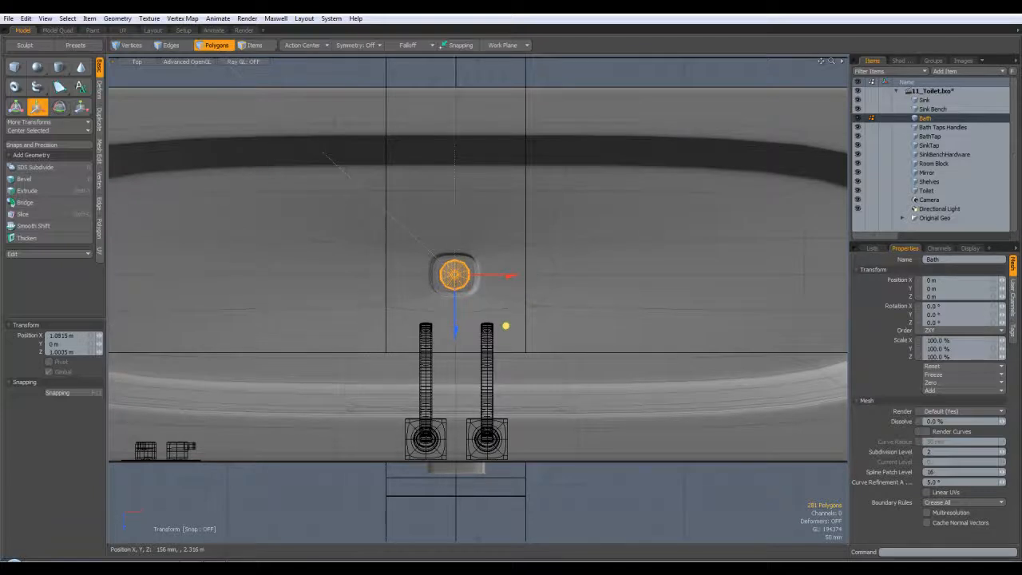
{"action": "left_click", "coordinate": [506, 274]}
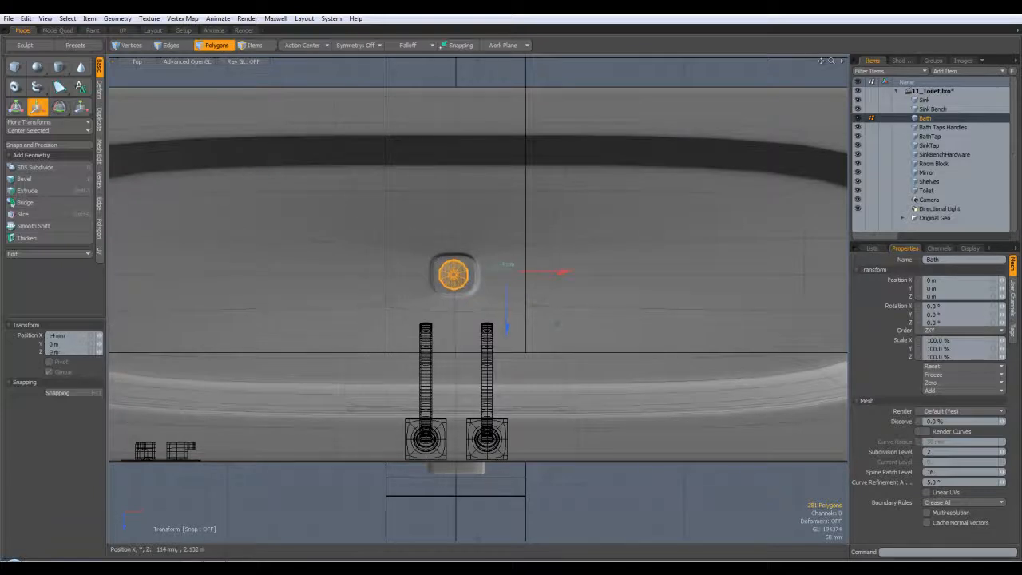
Scale the pasted drain fitting evenly in X and Z to about twice its width, covering the square recess.
{"action": "scroll", "coordinate": [466, 294], "scroll_direction": "up", "scroll_amount": 2}
{"action": "key", "text": "r"}
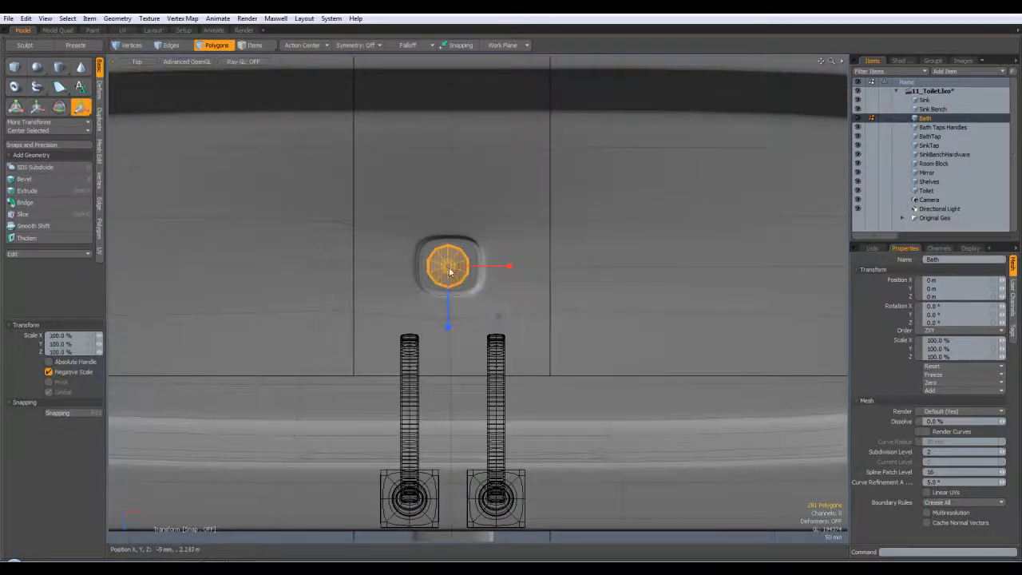
{"action": "left_click_drag", "start_coordinate": [500, 322], "coordinate": [499, 317]}
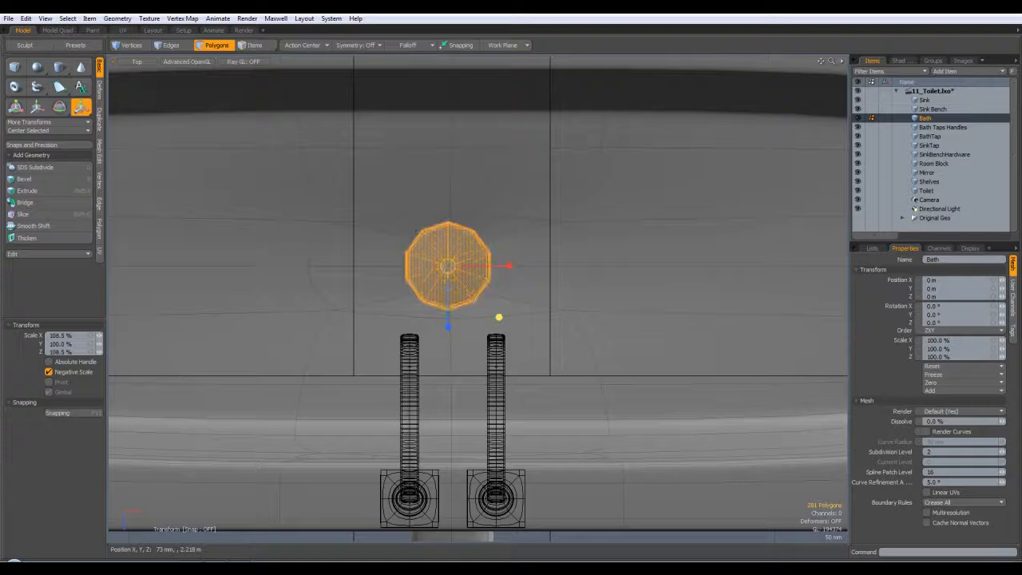
Switch to the Perspective view and lower the enlarged drain fitting about 155.8 mm in Y onto the bath floor.
{"action": "key", "text": "ctrl+space"}
{"action": "left_click", "coordinate": [557, 295]}
{"action": "left_click_drag", "start_coordinate": [557, 308], "coordinate": [459, 259], "text": "alt"}
{"action": "key", "text": "w"}
{"action": "left_click_drag", "start_coordinate": [504, 206], "coordinate": [503, 231]}
{"action": "key", "text": "shift+a"}
{"action": "mouse_move", "coordinate": [490, 289]}
{"action": "left_mouse_down", "text": "alt"}
{"action": "mouse_move", "coordinate": [489, 253]}
{"action": "mouse_move", "coordinate": [477, 249]}
{"action": "mouse_move", "coordinate": [482, 299]}
{"action": "left_mouse_up", "text": "alt"}
{"action": "left_click_drag", "start_coordinate": [645, 230], "coordinate": [799, 240], "text": "alt"}
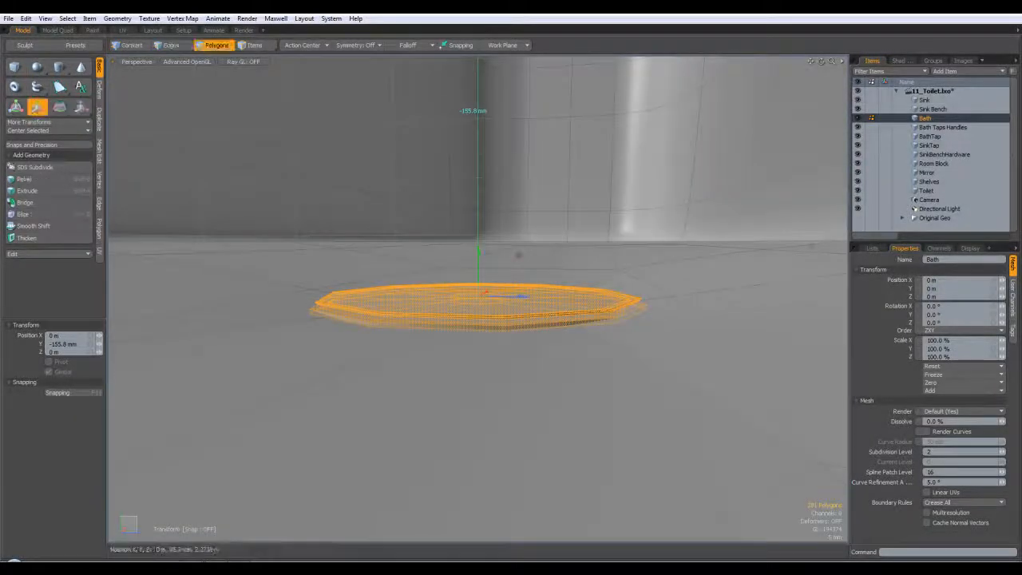
Examine the seated drain fitting in subdivided form, clear its selection, and return the Bath mesh to polygon form.
{"action": "key", "text": "Tab"}
{"action": "mouse_move", "coordinate": [533, 255]}
{"action": "left_mouse_down", "text": "alt"}
{"action": "mouse_move", "coordinate": [543, 249]}
{"action": "mouse_move", "coordinate": [541, 263]}
{"action": "left_mouse_up", "text": "alt"}
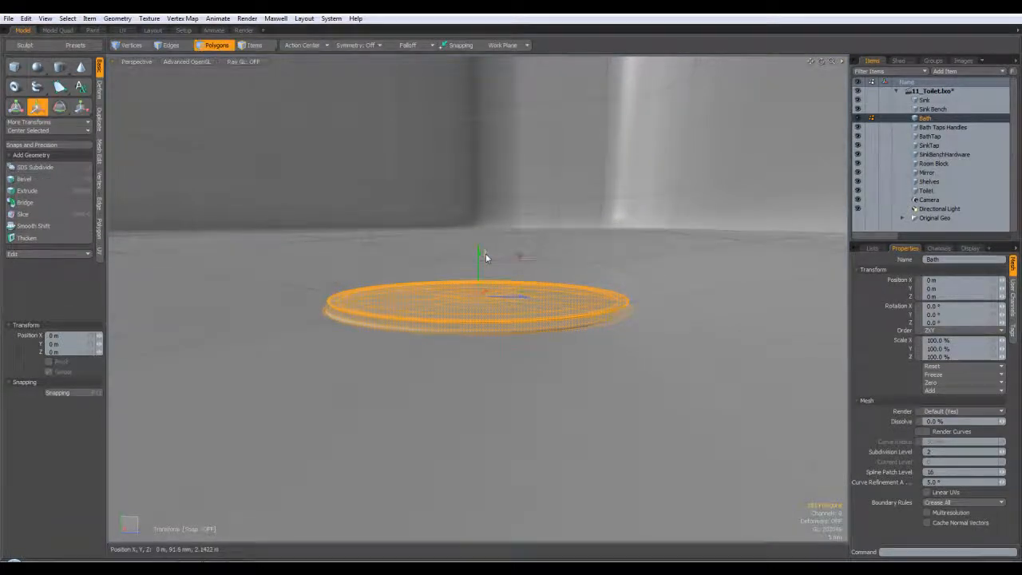
{"action": "left_click_drag", "start_coordinate": [569, 211], "coordinate": [588, 232], "text": "alt"}
{"action": "scroll", "coordinate": [607, 234], "scroll_direction": "down", "scroll_amount": 4}
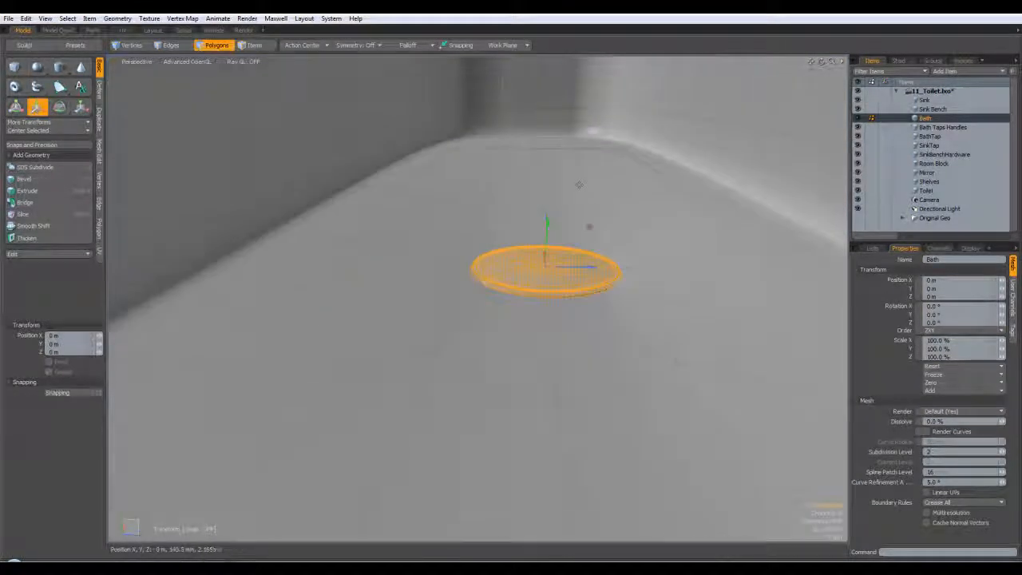
{"action": "scroll", "coordinate": [572, 189], "scroll_direction": "down", "scroll_amount": 5}
{"action": "key", "text": "q"}
{"action": "left_click", "coordinate": [322, 407]}
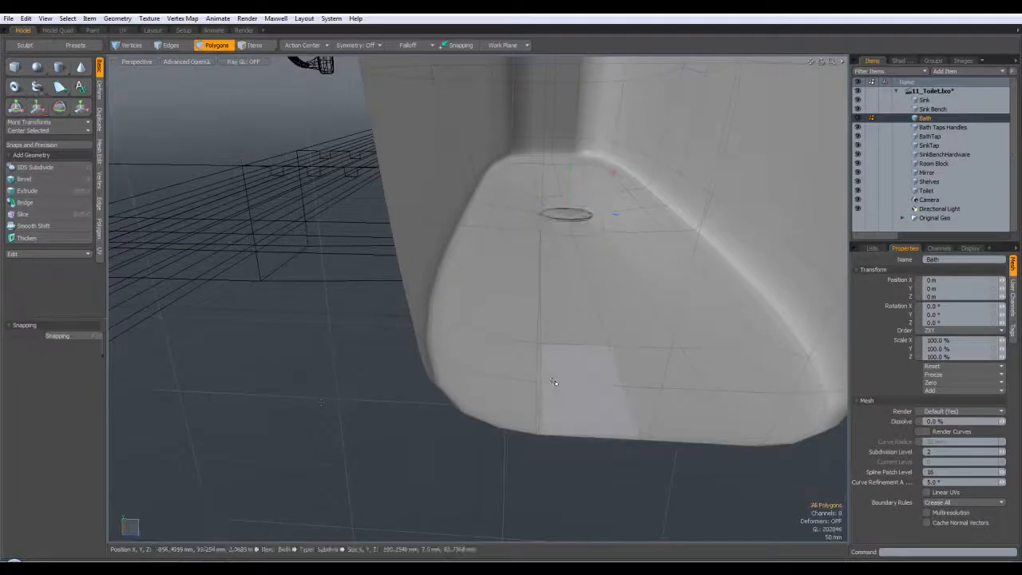
{"action": "key", "text": "Tab"}
Spread the opposite bath-floor edges around the drain fitting outward in Z to about 137.3%, undoing the first scaling attempt.
{"action": "left_click_drag", "start_coordinate": [551, 375], "coordinate": [559, 303], "text": "alt"}
{"action": "left_click_drag", "start_coordinate": [567, 163], "coordinate": [528, 224], "text": "alt"}
{"action": "scroll", "coordinate": [586, 223], "scroll_direction": "up", "scroll_amount": 3}
{"action": "key", "text": "3"}
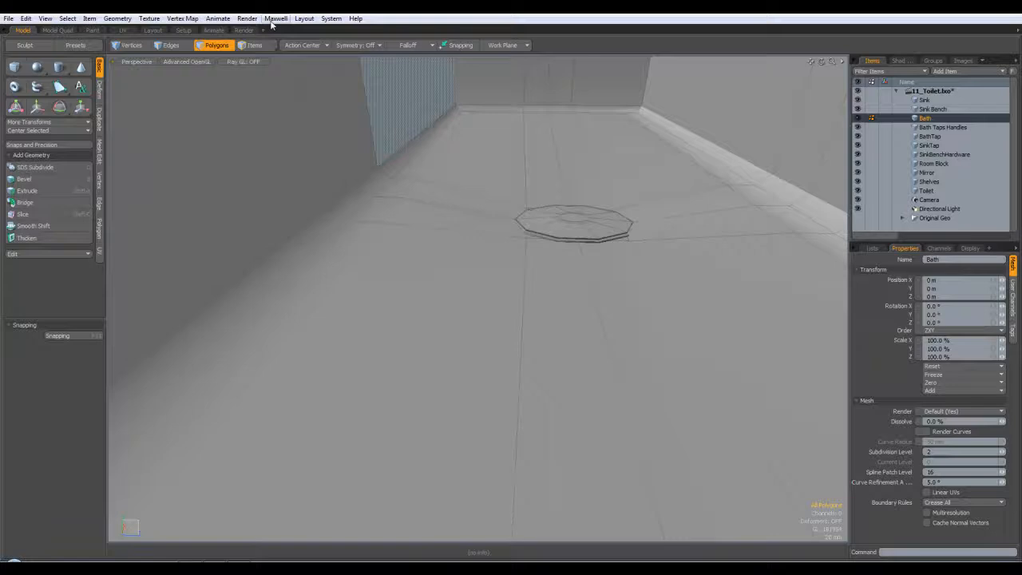
{"action": "left_click", "coordinate": [164, 46]}
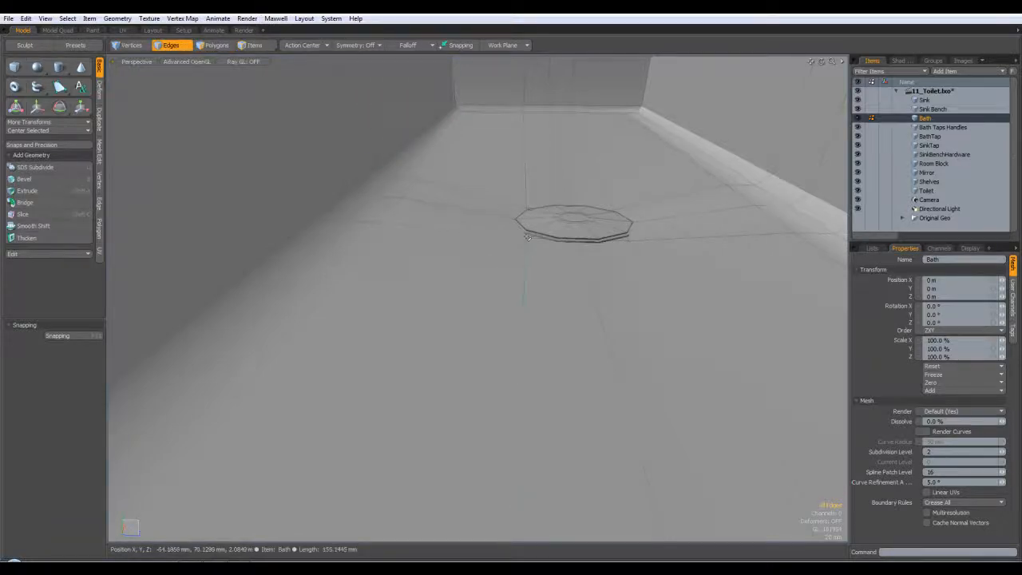
{"action": "left_click_drag", "start_coordinate": [525, 236], "coordinate": [609, 304], "text": "alt"}
{"action": "left_click", "coordinate": [518, 217]}
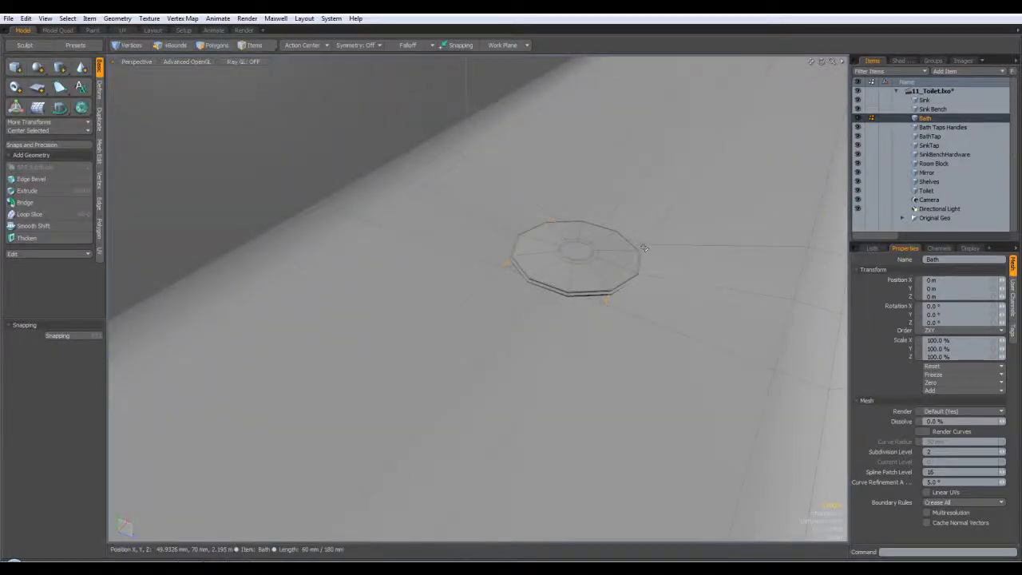
{"action": "key", "text": "1"}
{"action": "key", "text": "2"}
{"action": "key", "text": "r"}
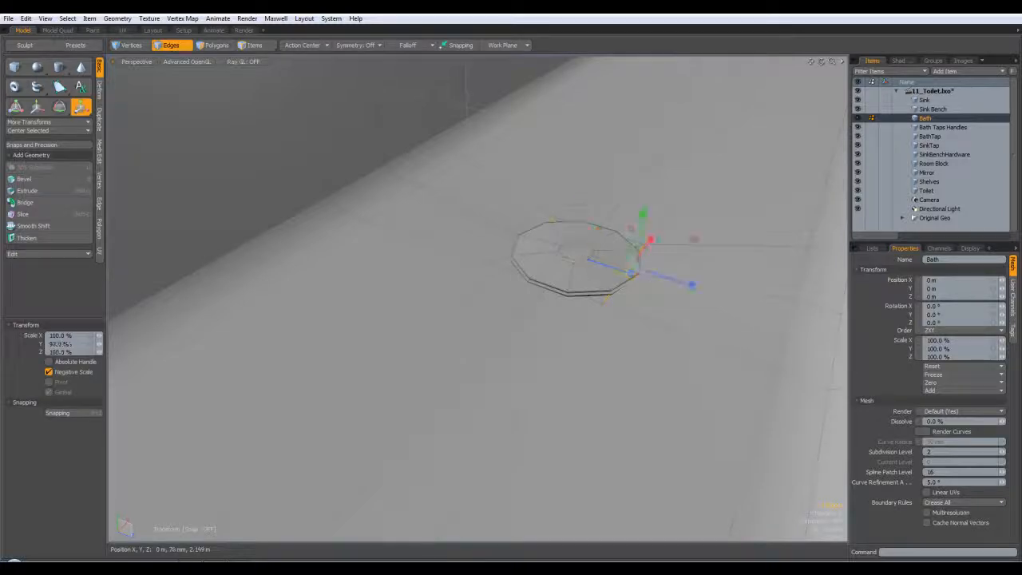
{"action": "key", "text": "ctrl+z"}
{"action": "key", "text": "ctrl+z"}
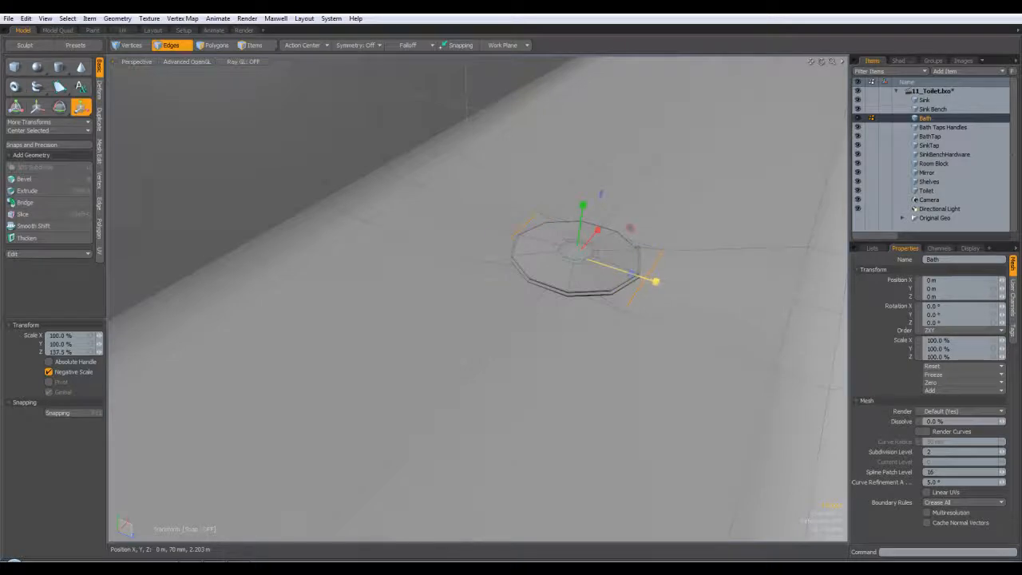
{"action": "key", "text": "space"}
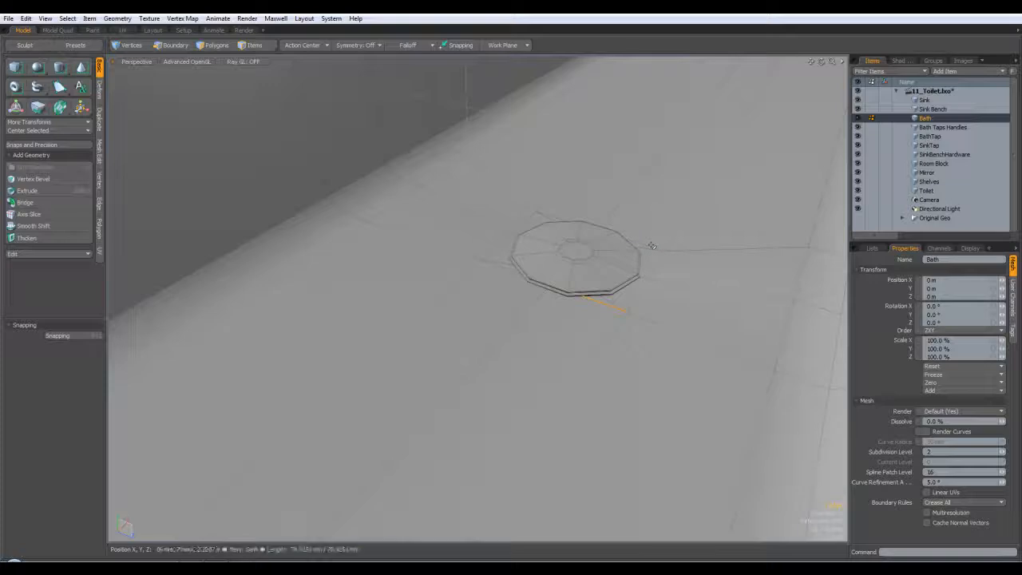
Scale the remaining opposite pair of bath-floor edges around the drain fitting outward along X.
{"action": "key", "text": "2"}
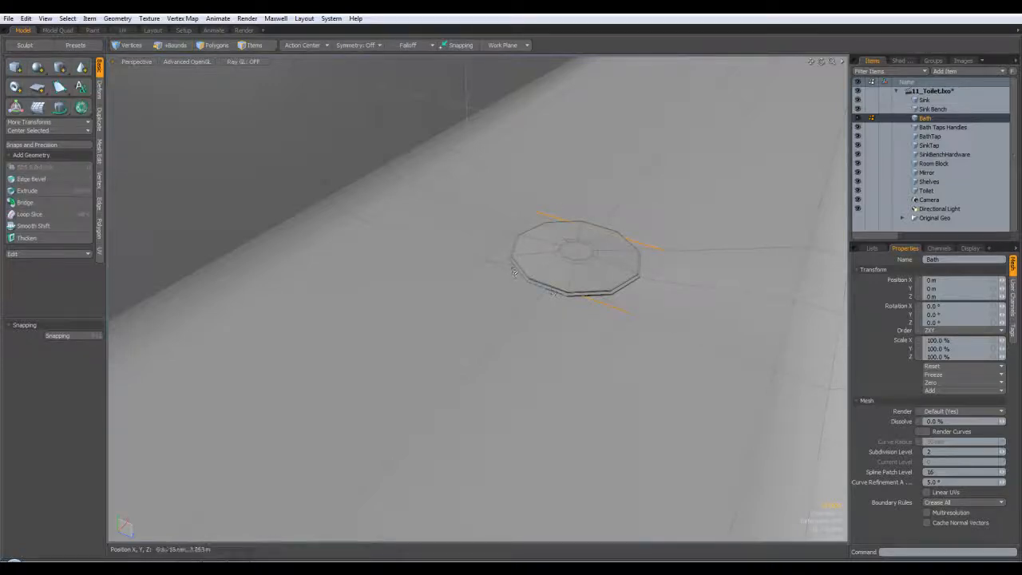
{"action": "key", "text": "r"}
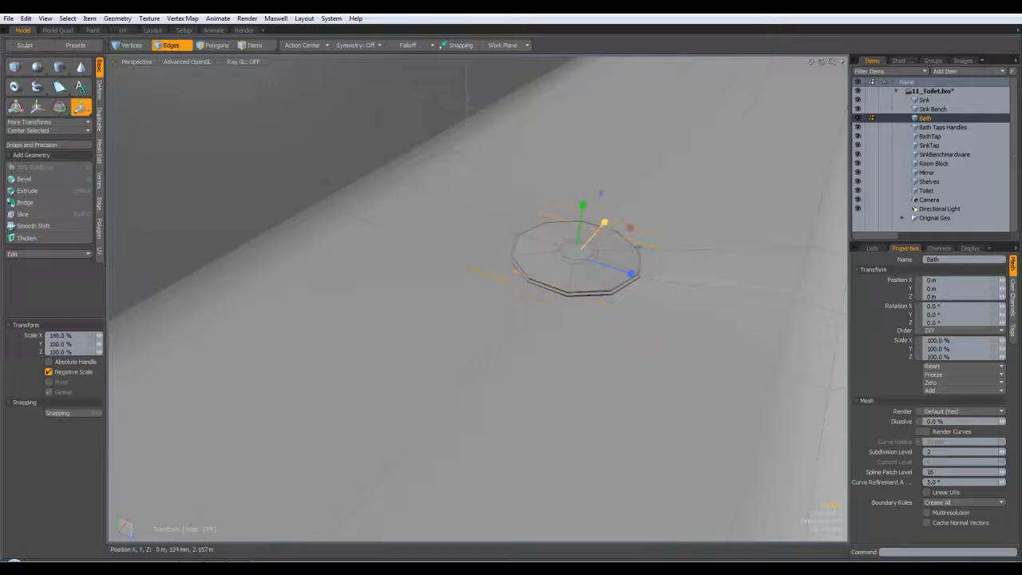
{"action": "key", "text": "Escape"}
Toggle the Bath's subdivision and examine the drain fitting close up and in the whole bathtub.
{"action": "key", "text": "Tab"}
{"action": "left_click_drag", "start_coordinate": [651, 329], "coordinate": [644, 213], "text": "alt"}
{"action": "left_click_drag", "start_coordinate": [563, 228], "coordinate": [372, 302], "text": "alt"}
{"action": "scroll", "coordinate": [372, 303], "scroll_direction": "down", "scroll_amount": 10}
{"action": "left_click_drag", "start_coordinate": [447, 281], "coordinate": [413, 336], "text": "alt"}
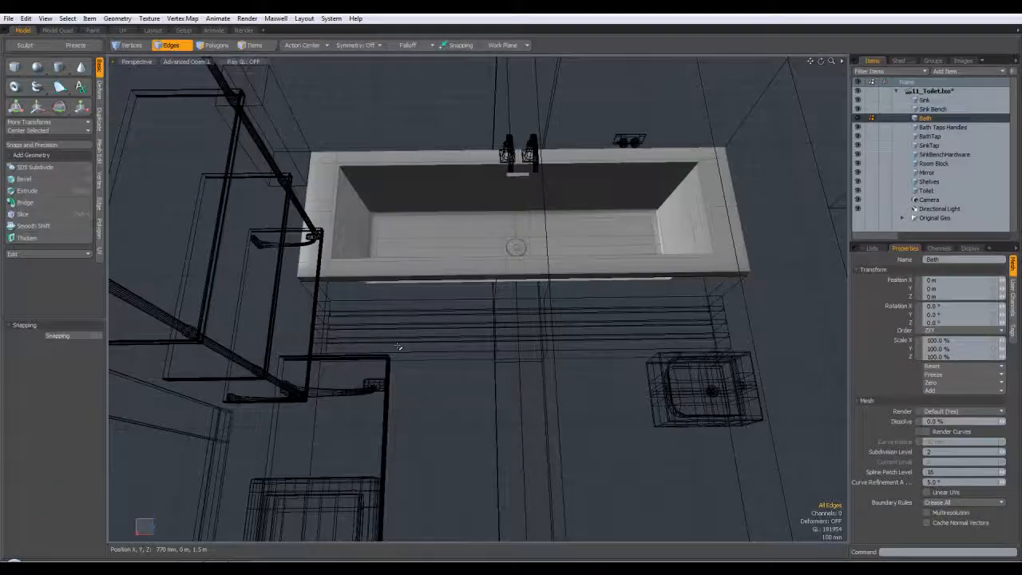
{"action": "key", "text": "Tab"}
{"action": "left_click_drag", "start_coordinate": [529, 406], "coordinate": [463, 348], "text": "alt"}
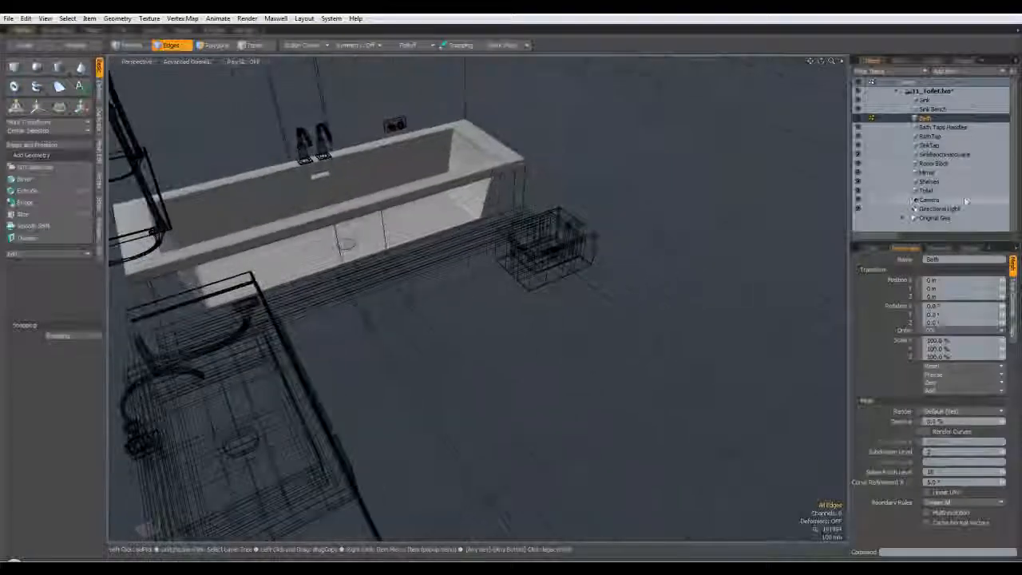
Make the Toilet item active and examine it from above and the side, comparing its subdivided and polygon forms.
{"action": "left_click", "coordinate": [926, 190]}
{"action": "key", "text": "shift+a"}
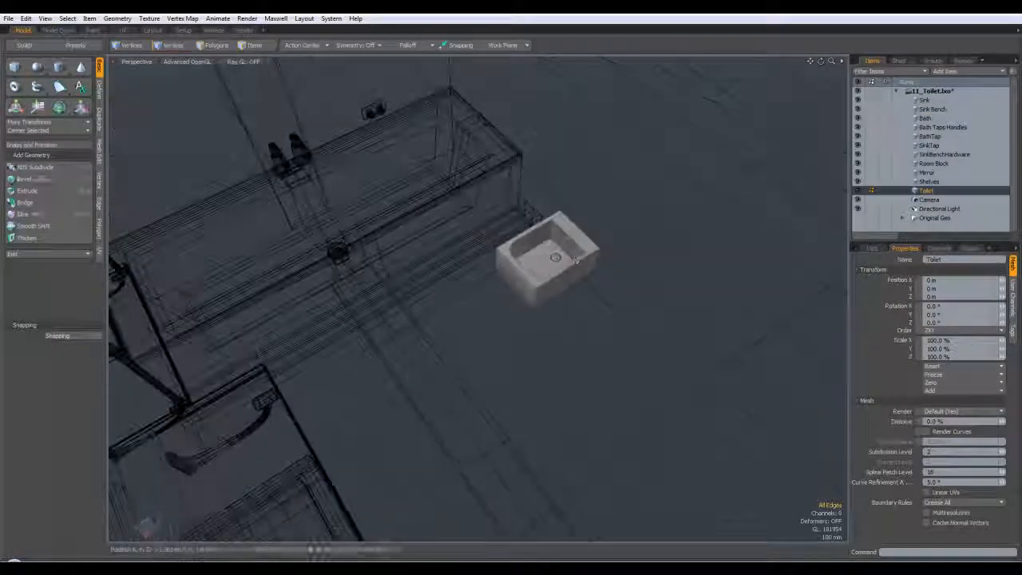
{"action": "key", "text": "Tab"}
{"action": "left_click_drag", "start_coordinate": [705, 290], "coordinate": [631, 275], "text": "alt"}
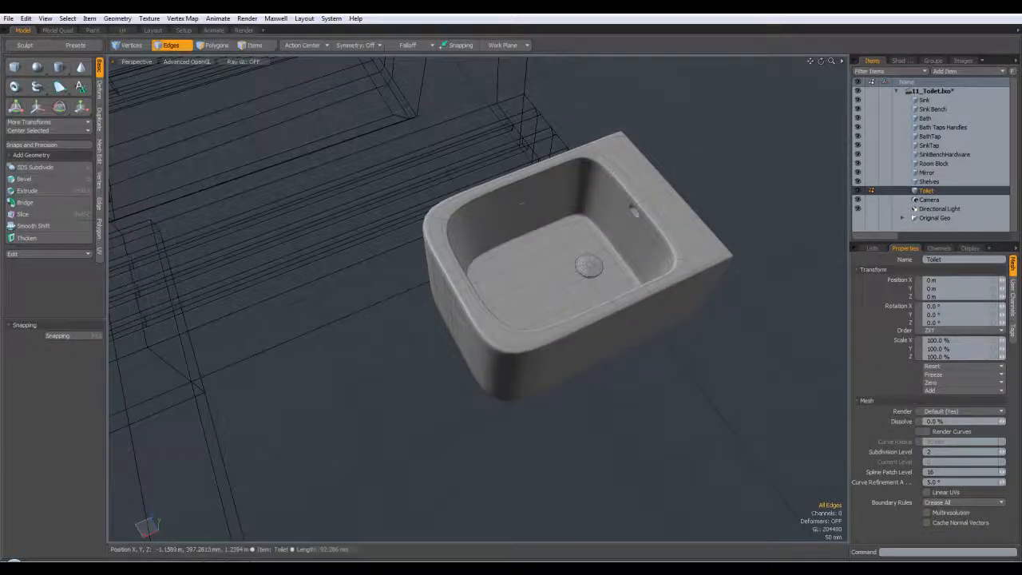
{"action": "key", "text": "Tab"}
{"action": "key", "text": "Tab"}
{"action": "key", "text": "Tab"}
{"action": "left_click_drag", "start_coordinate": [725, 259], "coordinate": [736, 94], "text": "alt"}
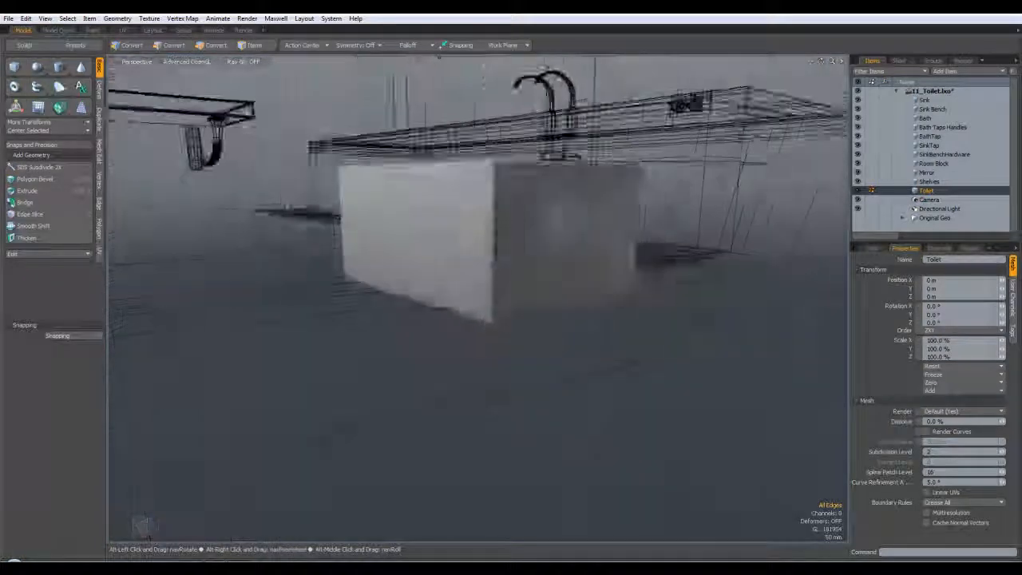